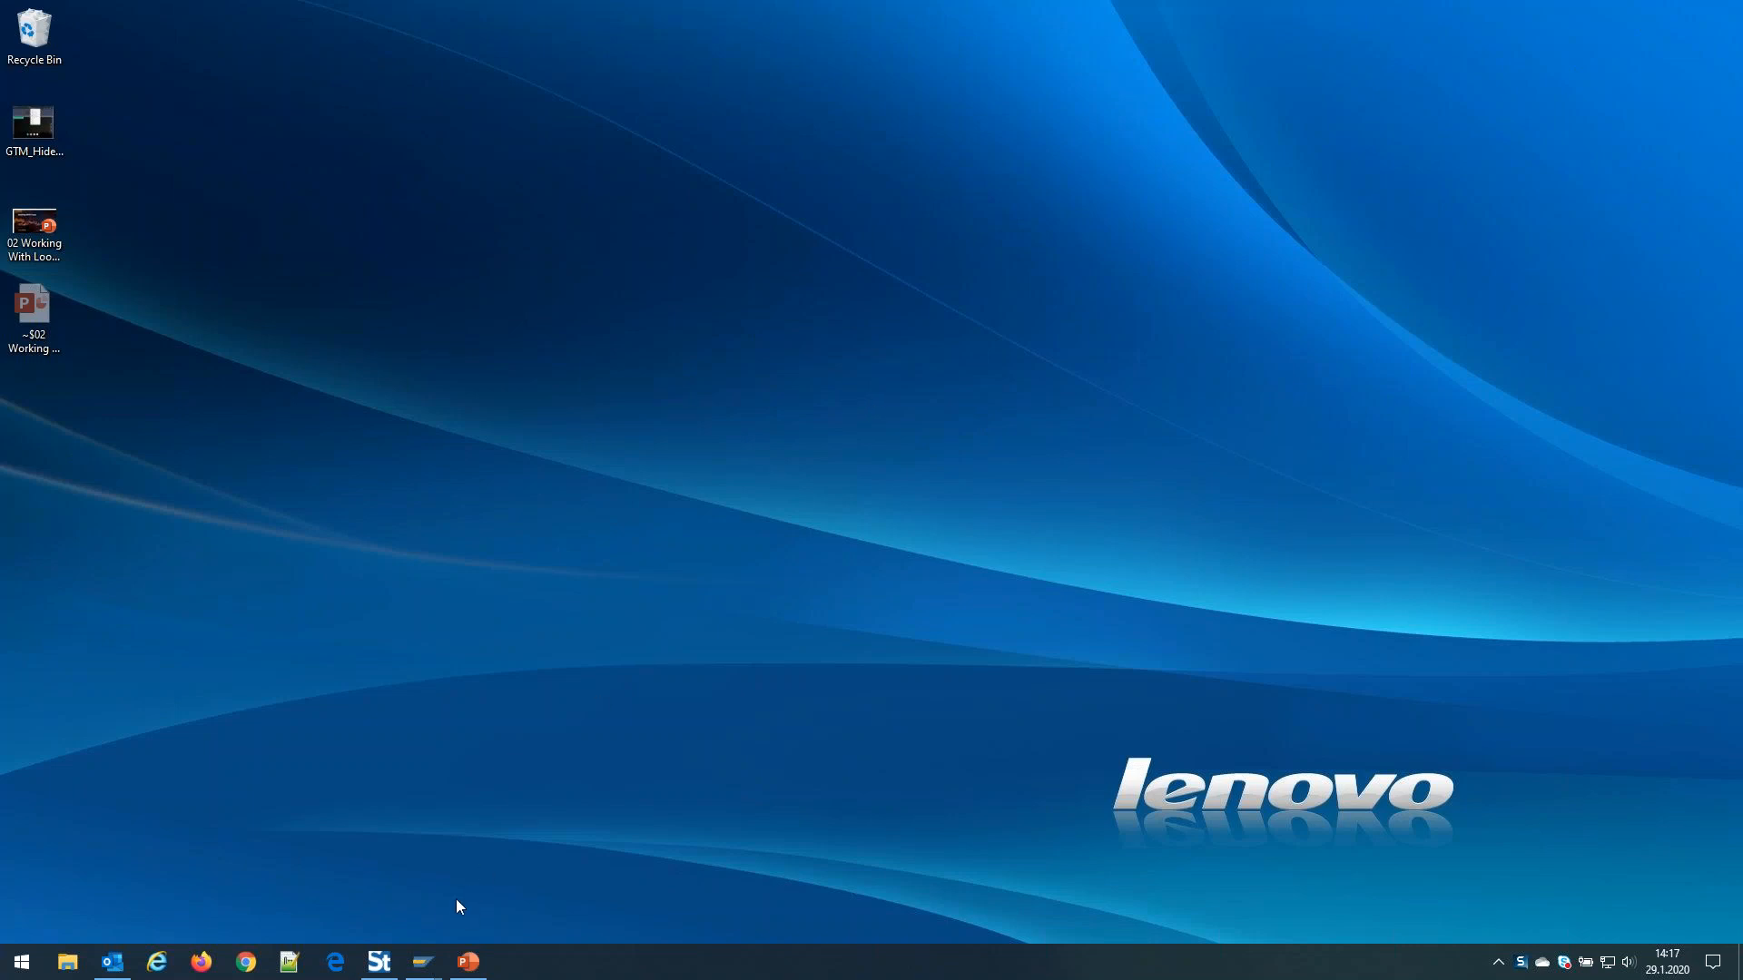
# Bring the SAP Easy Access window forward and run transaction VA01
pyautogui.moveTo(422, 959)
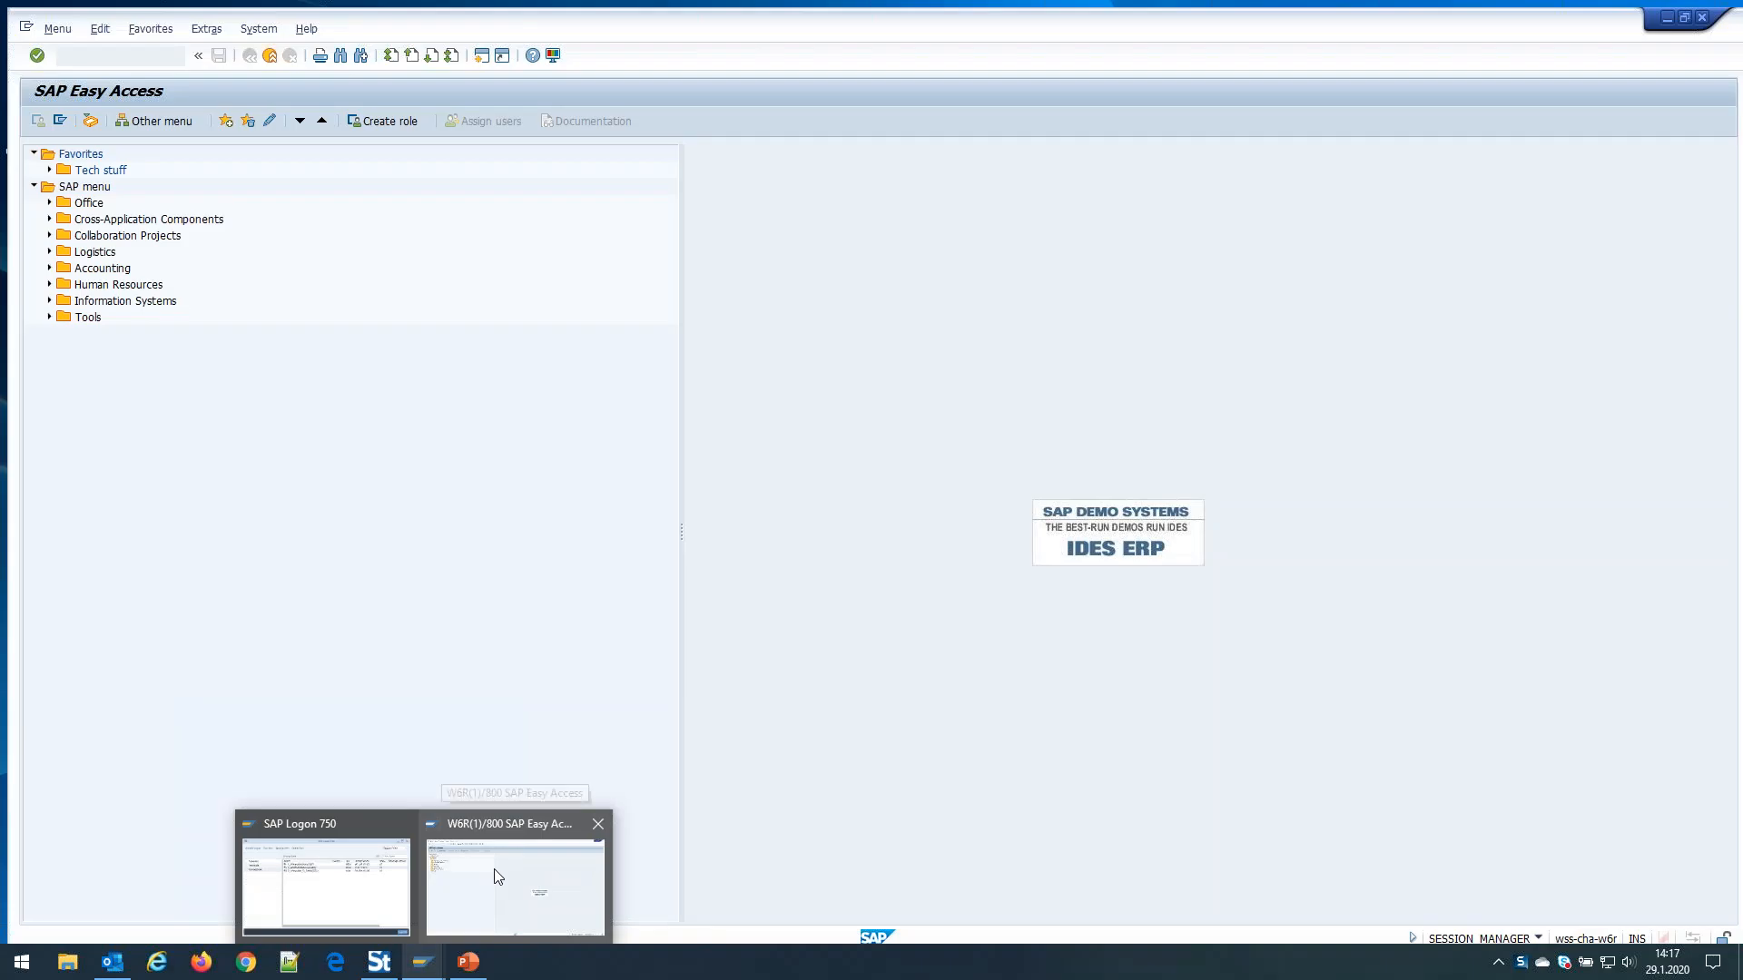
pyautogui.click(493, 875)
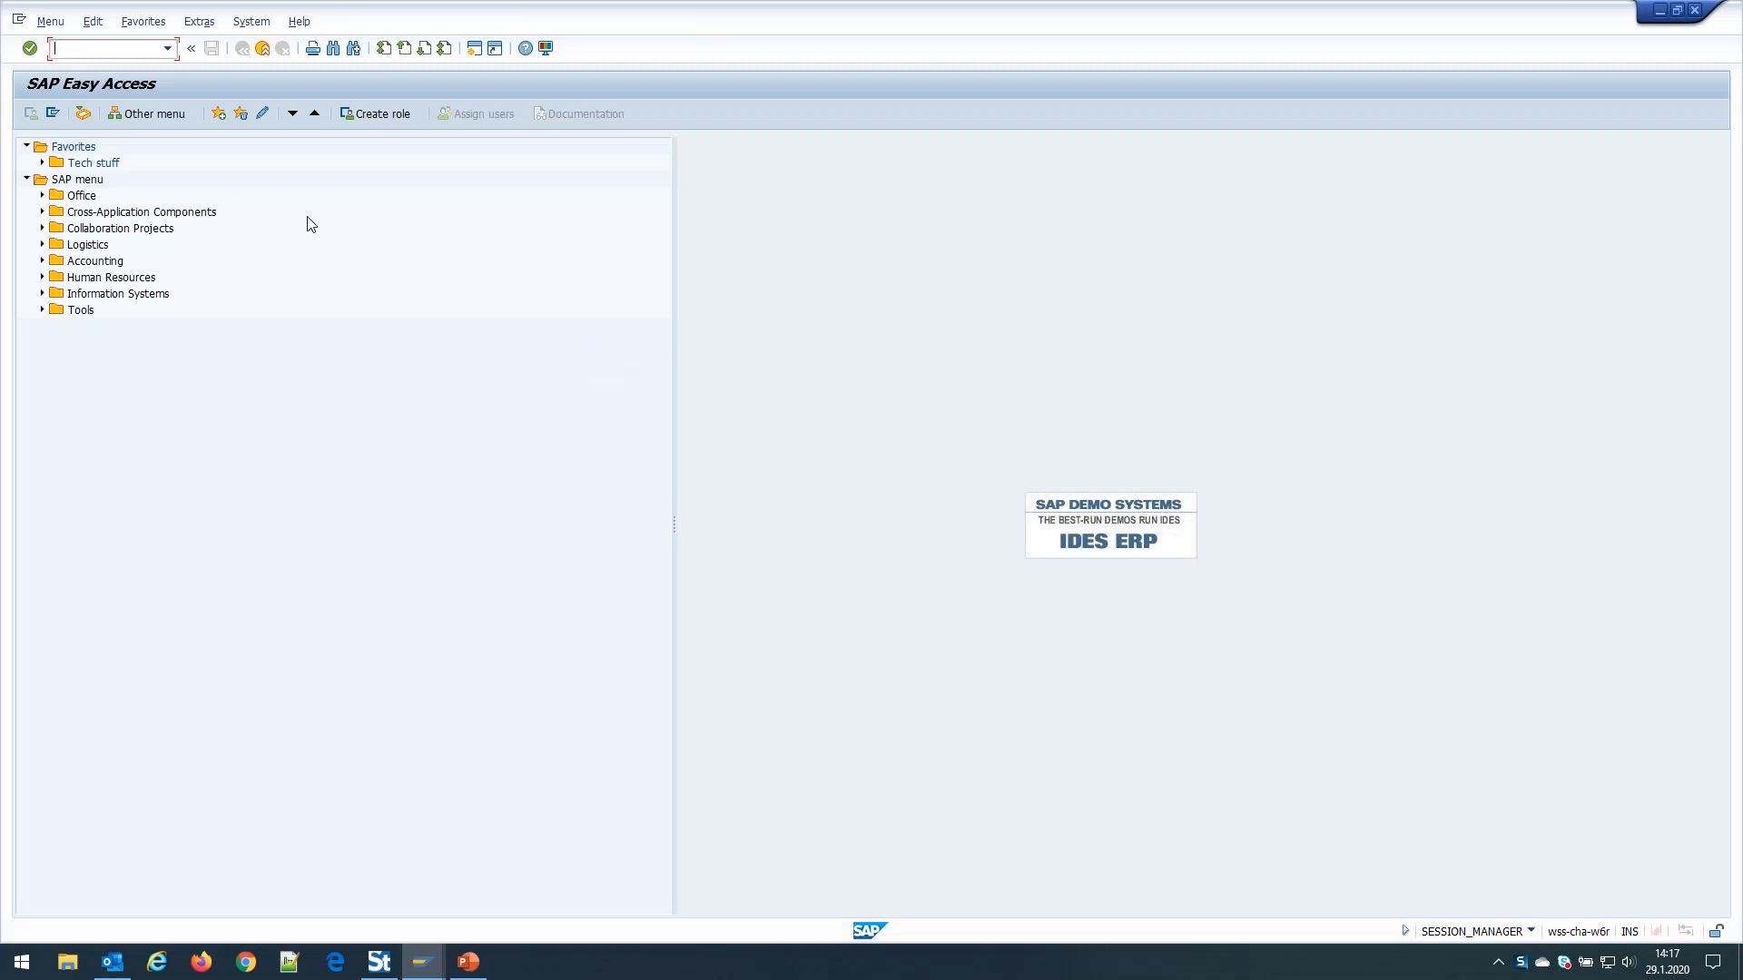
pyautogui.write('va01')
pyautogui.press('Return')
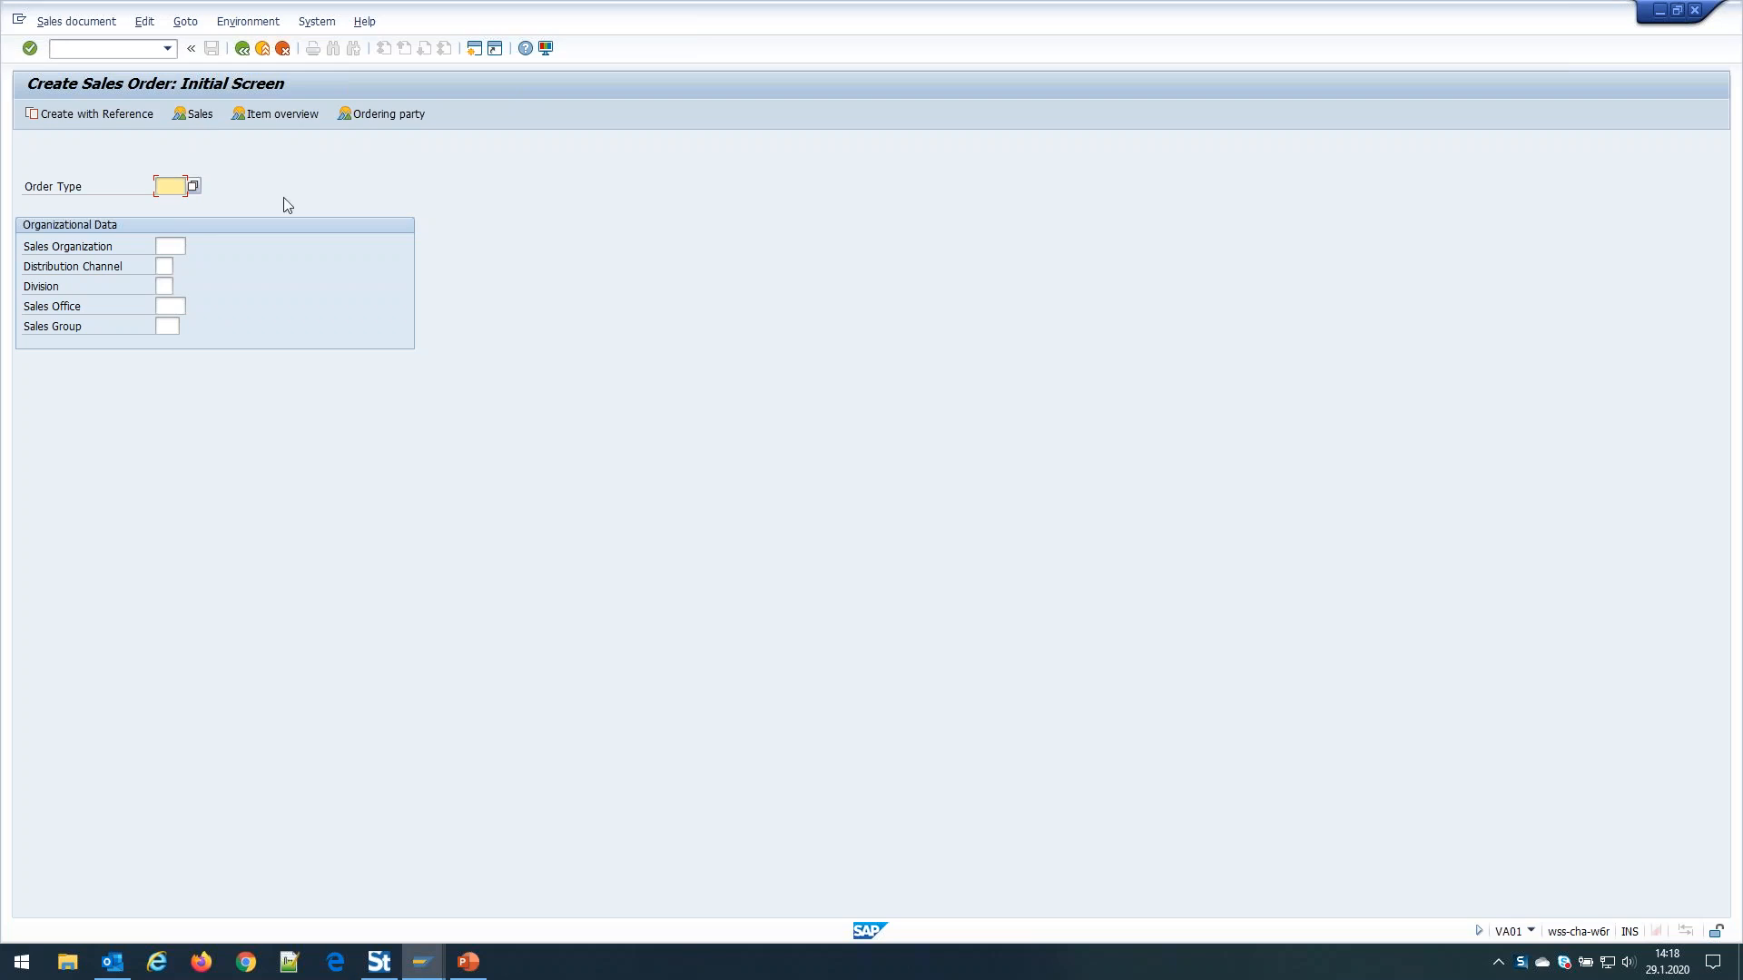
# Enter order type OR, sales org 1000, channel 12, division 00 and continue to the overview
pyautogui.click(170, 185)
pyautogui.write('OR')
pyautogui.press('Tab')
pyautogui.write('1000')
pyautogui.press('Tab')
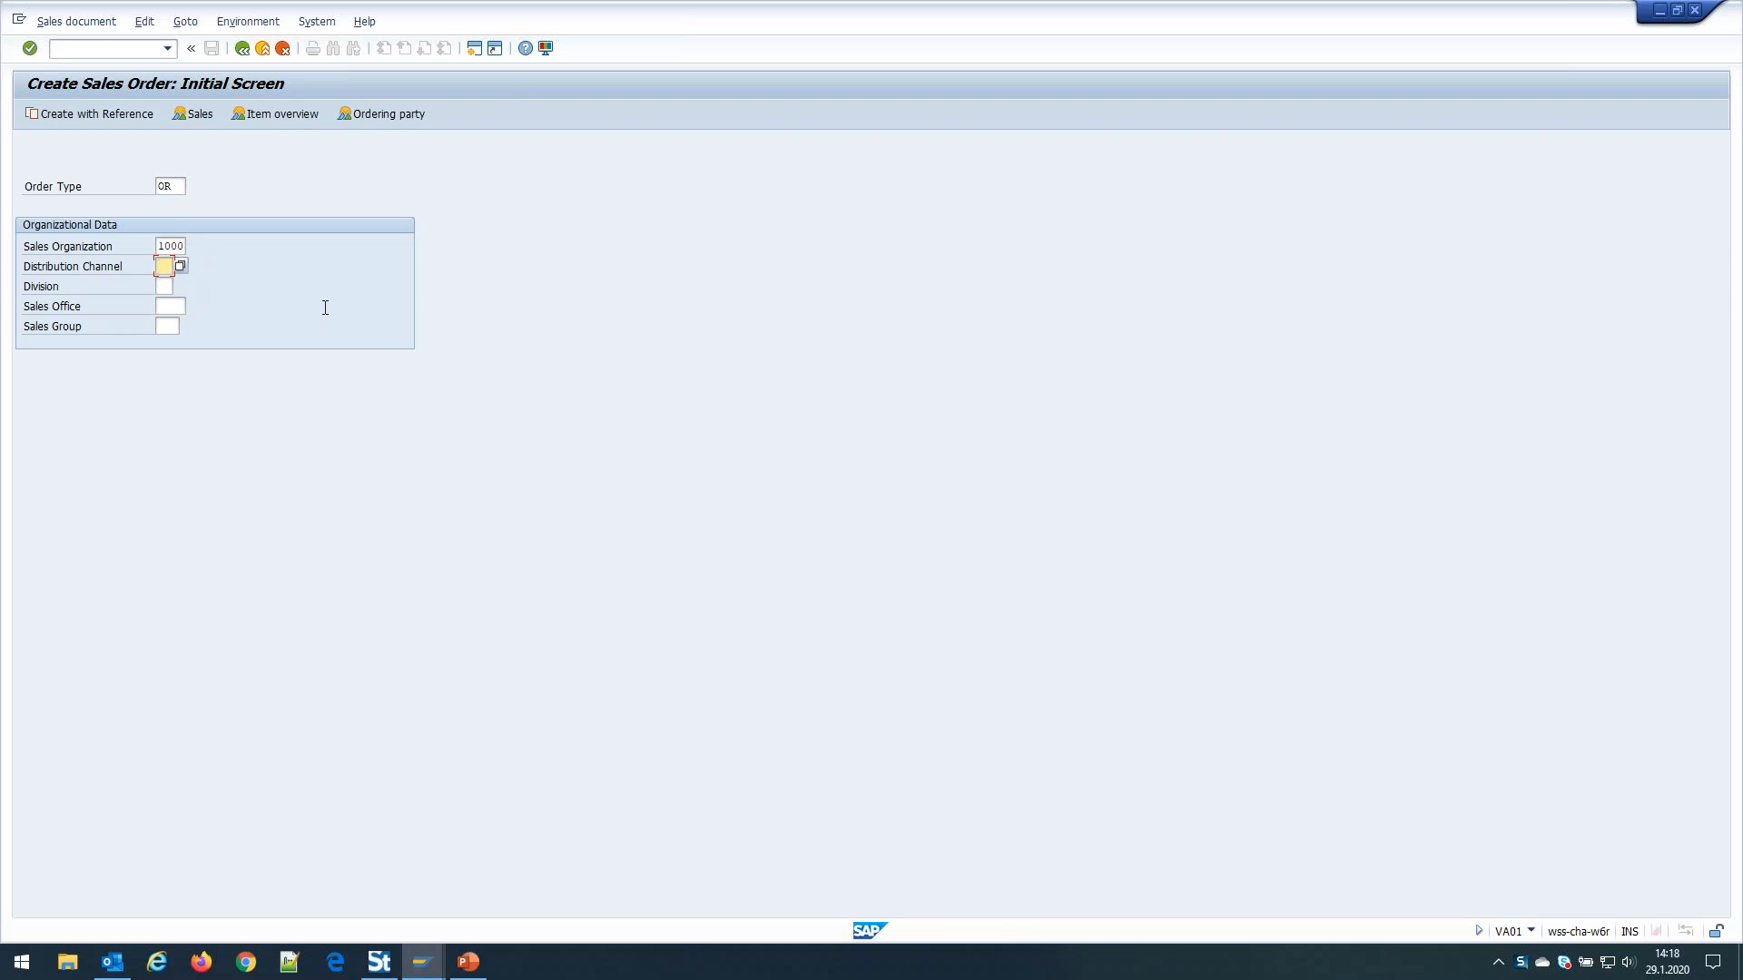
pyautogui.write('12')
pyautogui.press('Tab')
pyautogui.write('00')
pyautogui.press('Return')
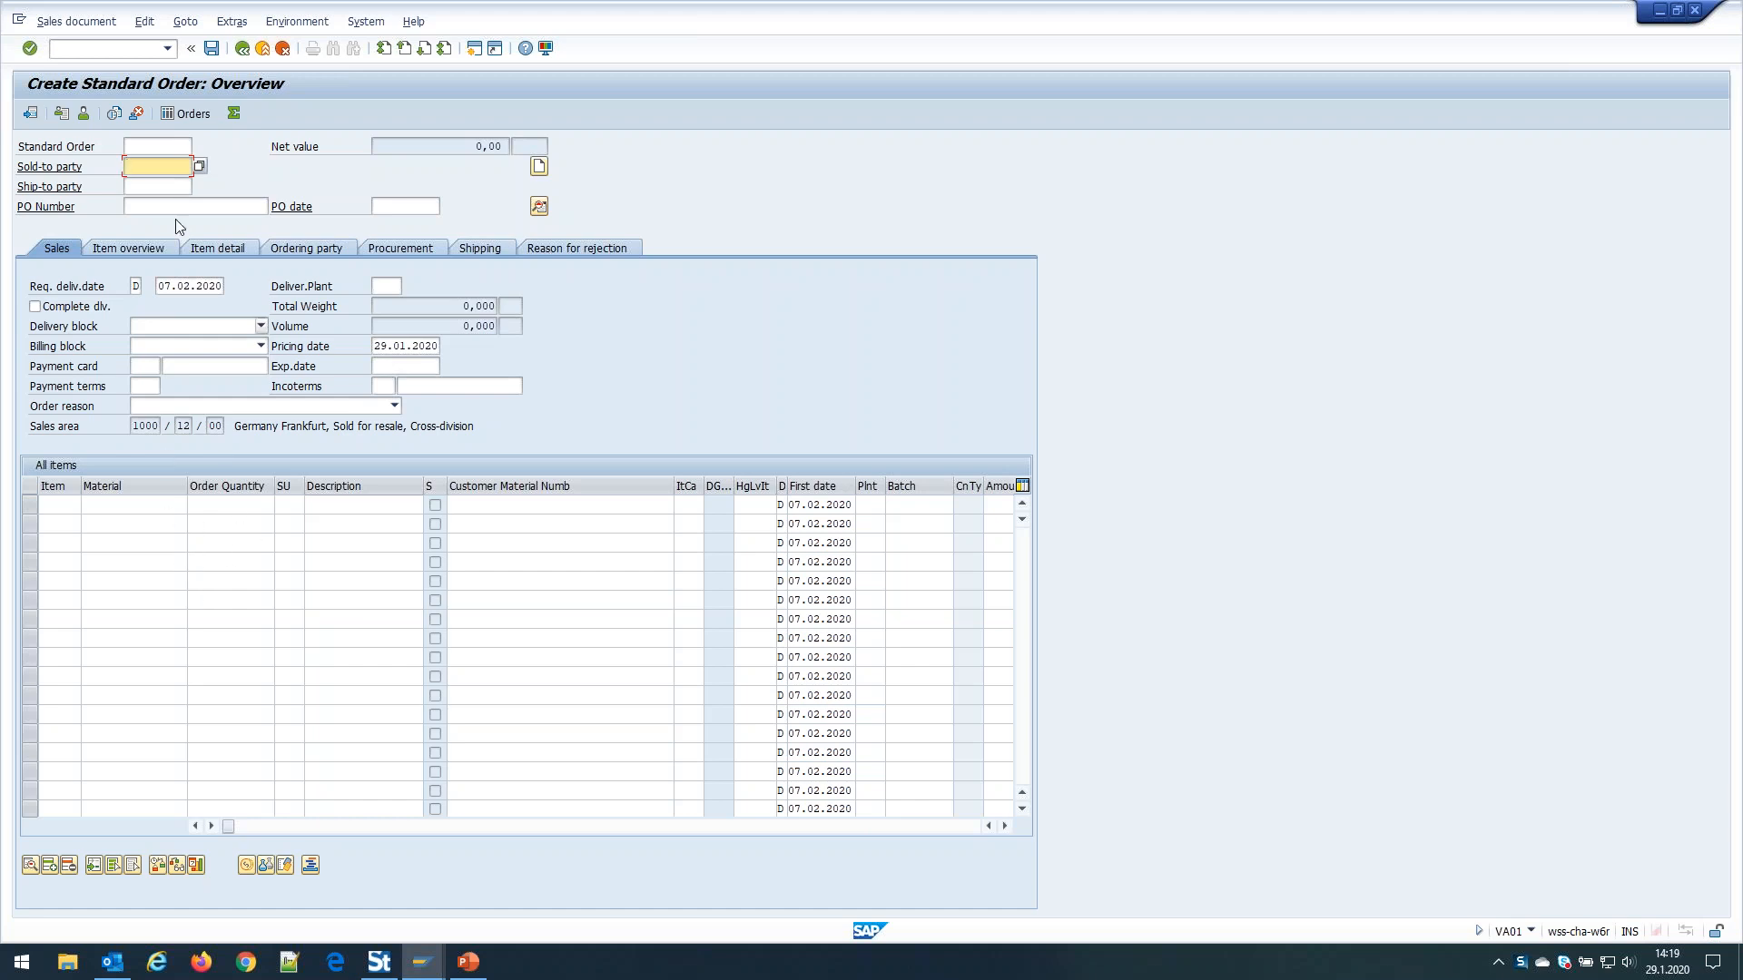
# Enter customer 1033 as both the sold-to and ship-to party
pyautogui.write('1033')
pyautogui.press('Tab')
pyautogui.click(156, 189)
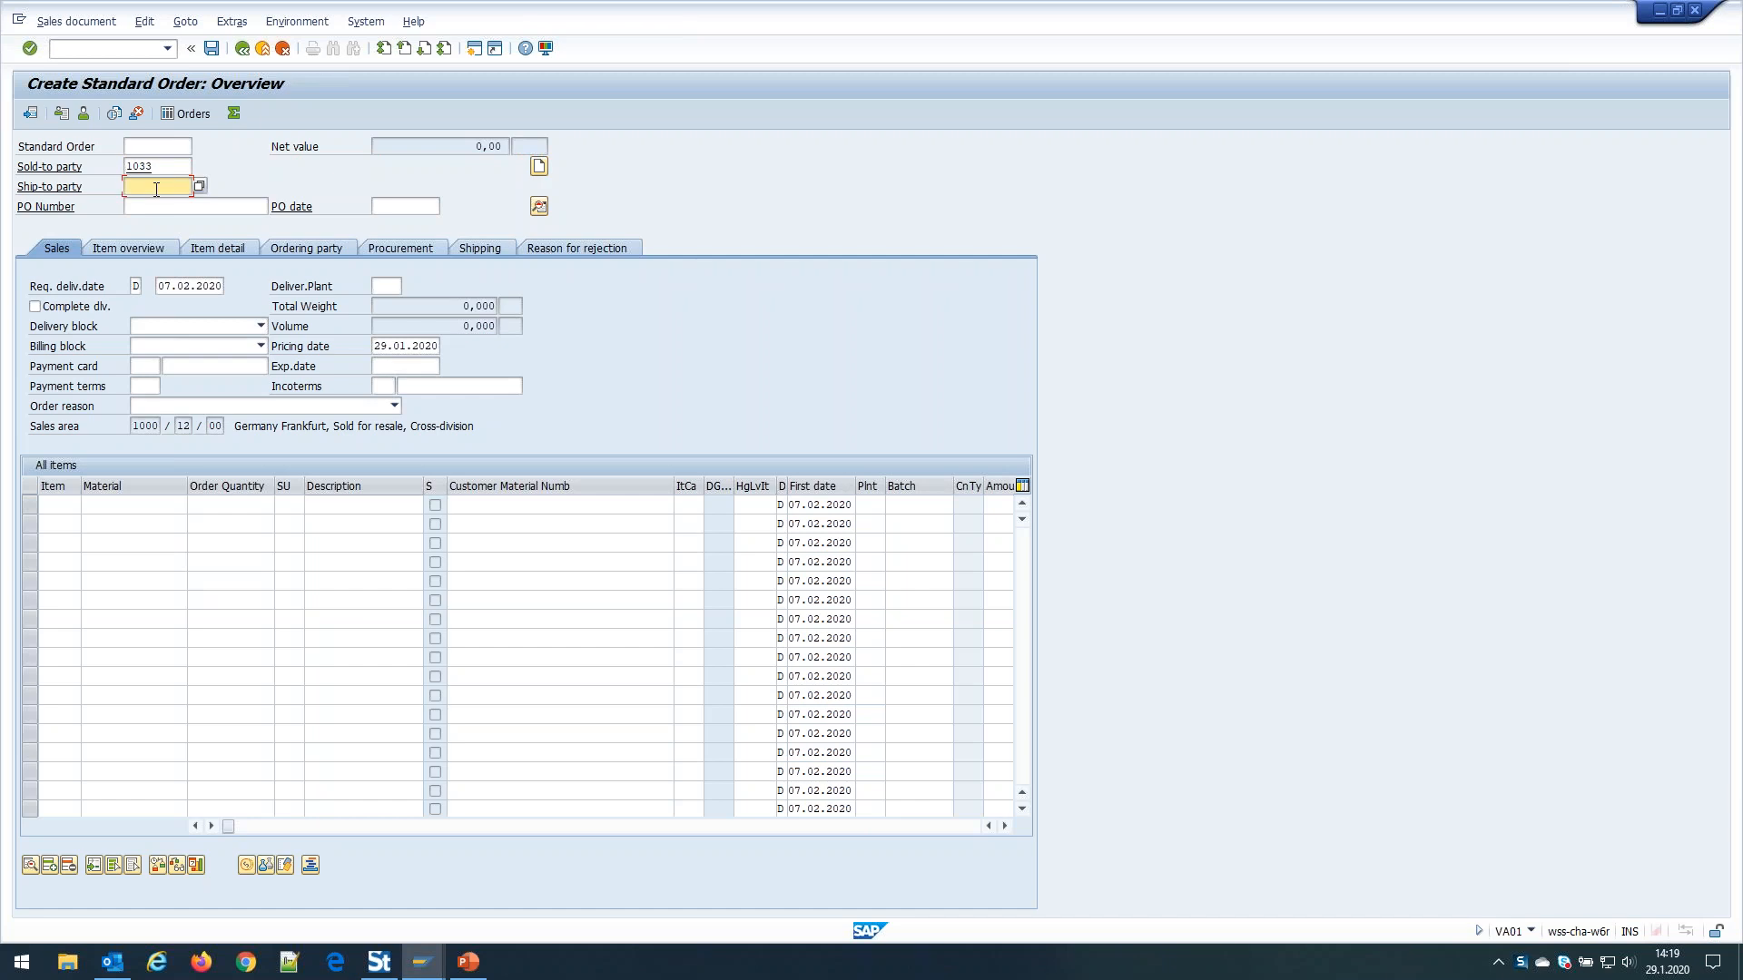
pyautogui.write('1033')
pyautogui.press('Return')
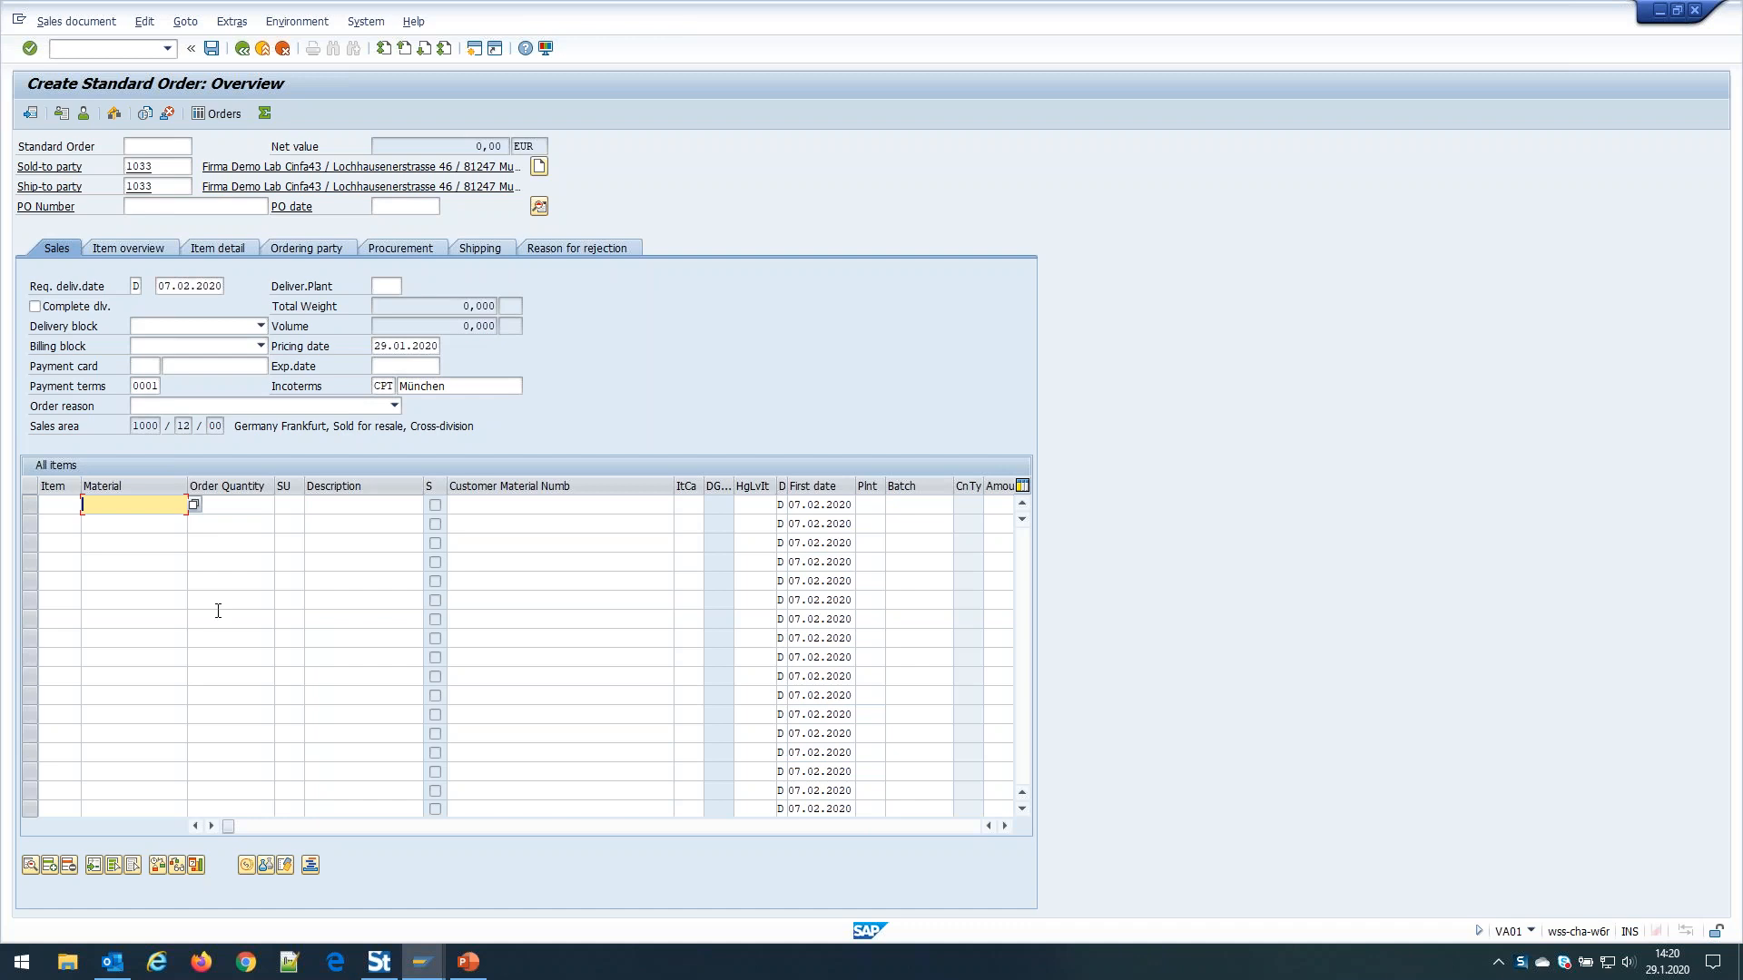
# Add the first item line: material M-11, order quantity 1
pyautogui.click(106, 525)
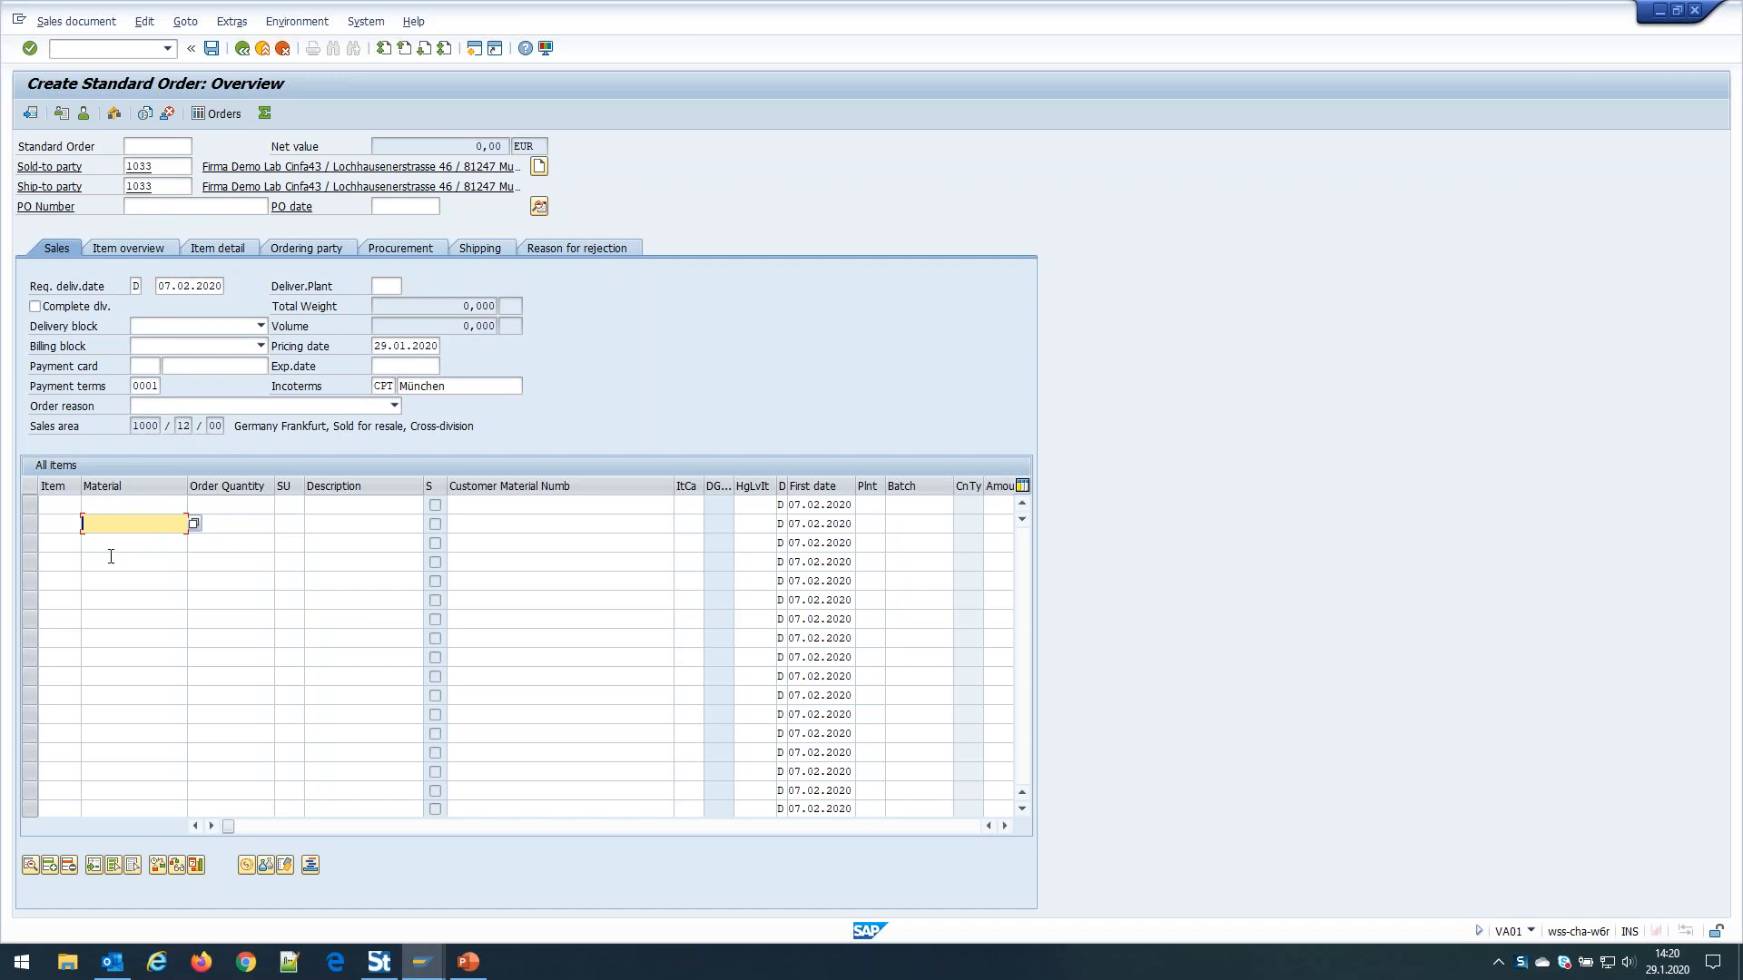
pyautogui.write('m-11')
pyautogui.click(248, 525)
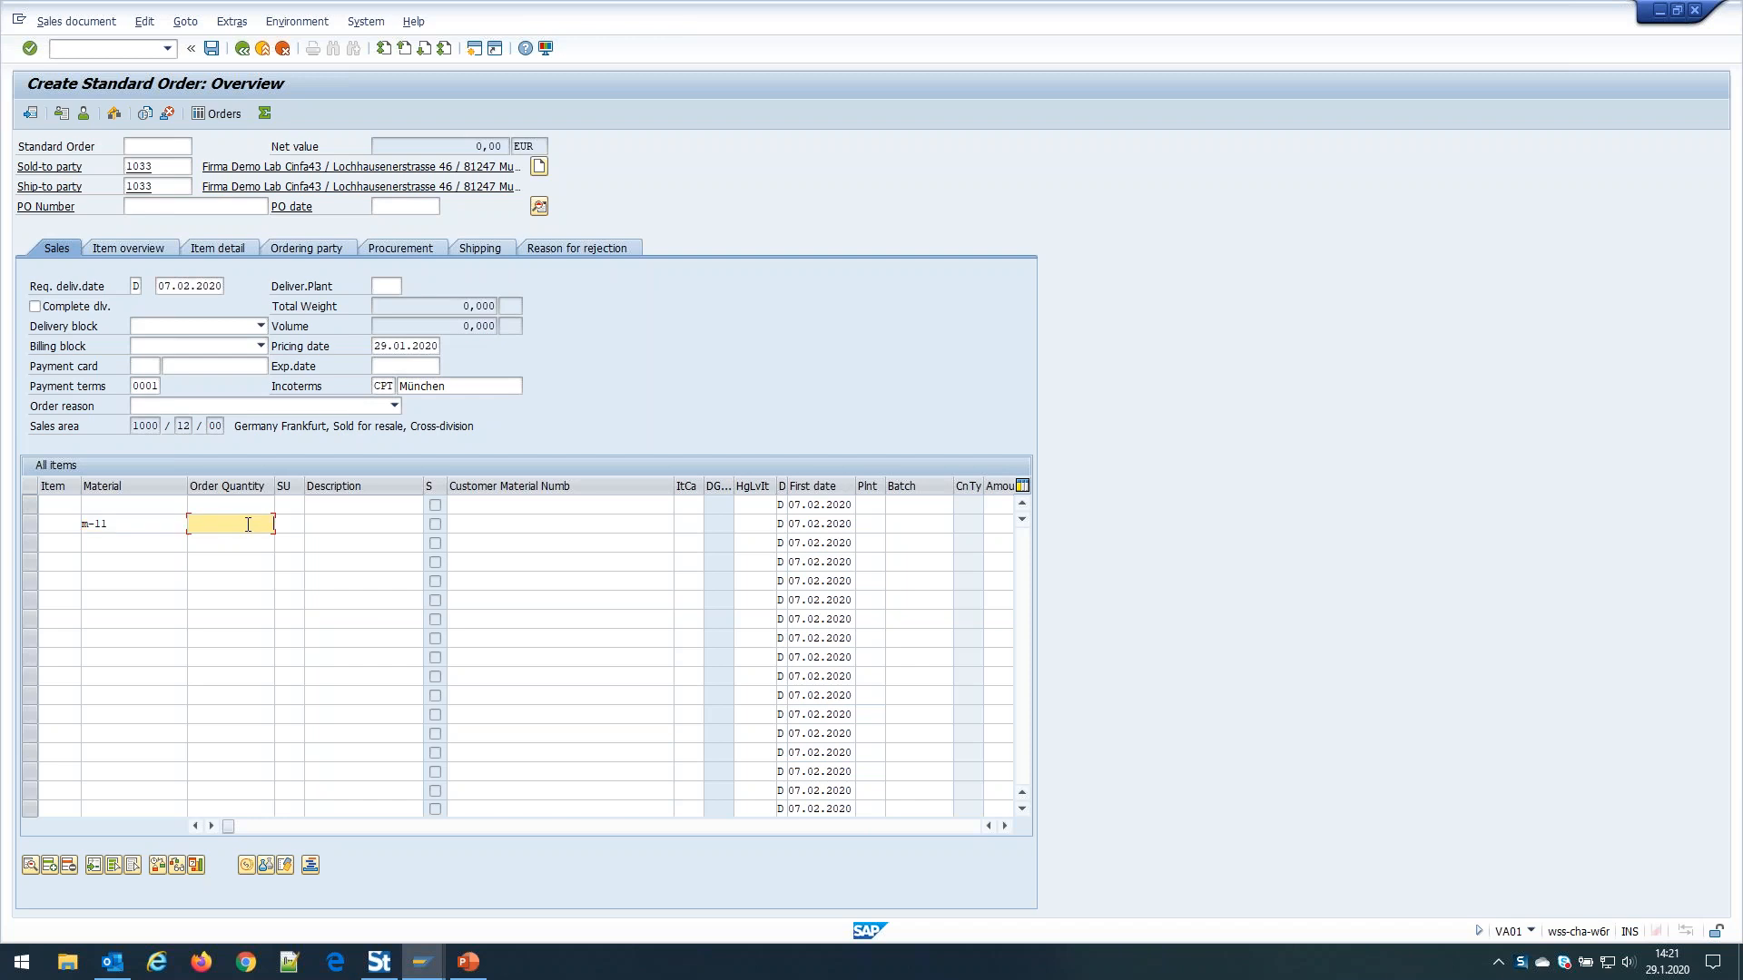
pyautogui.write('1')
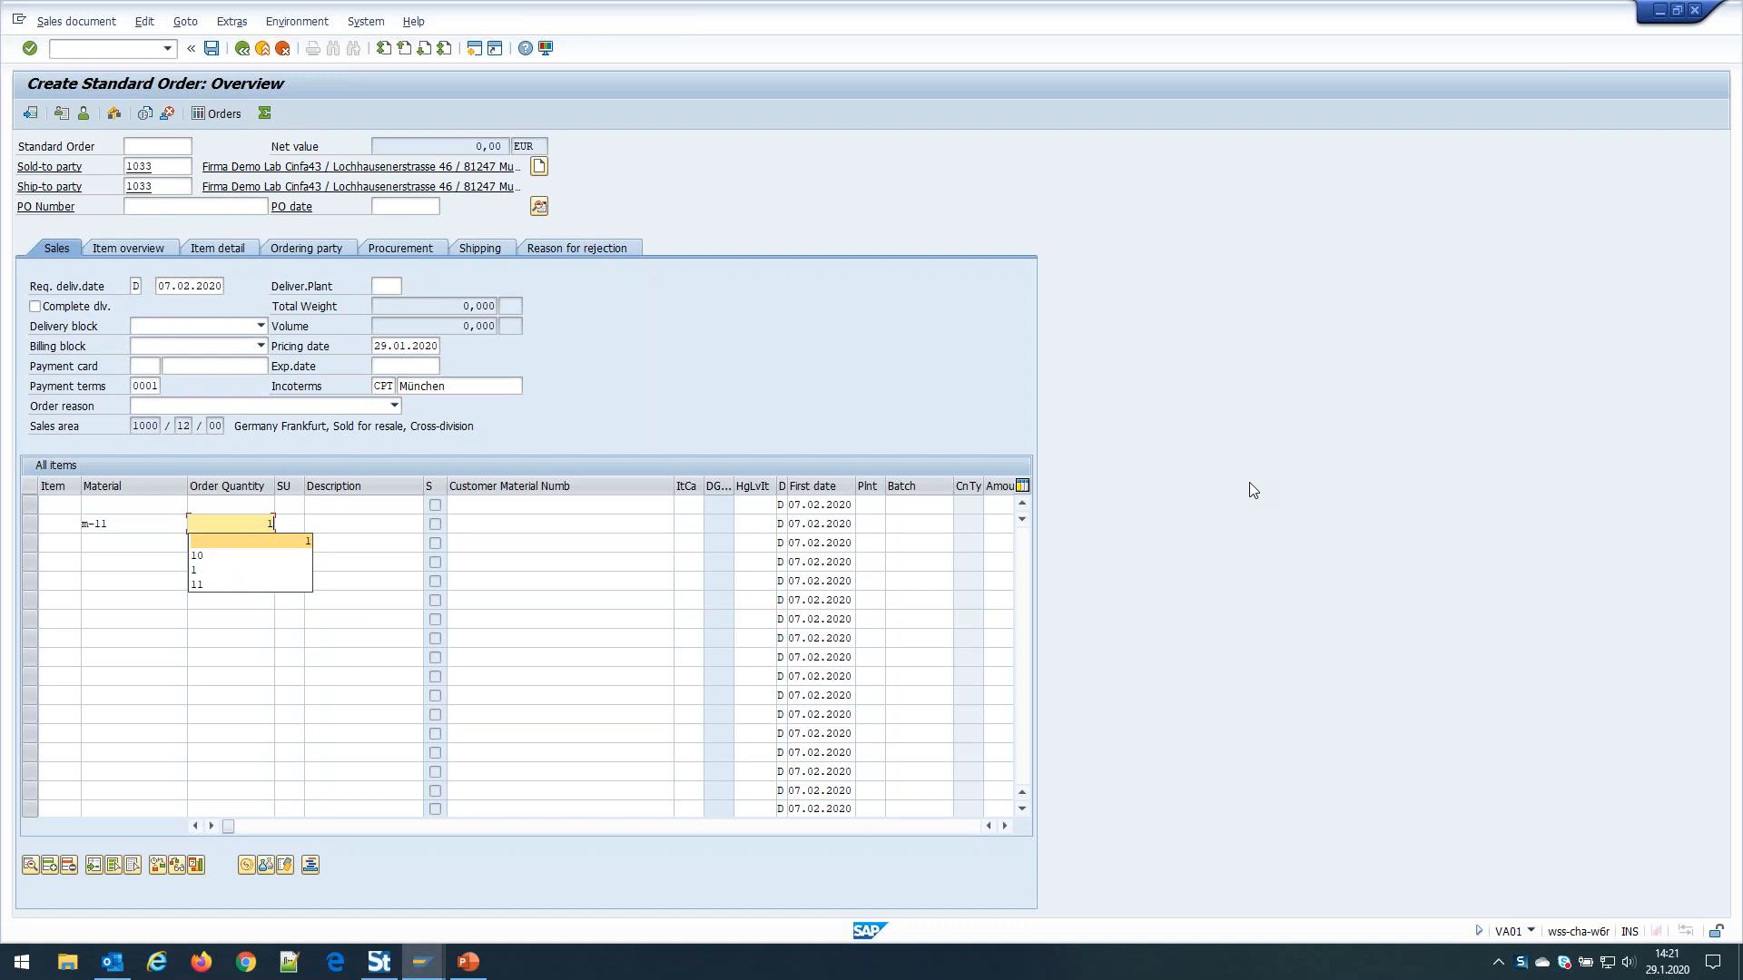
pyautogui.click(50, 867)
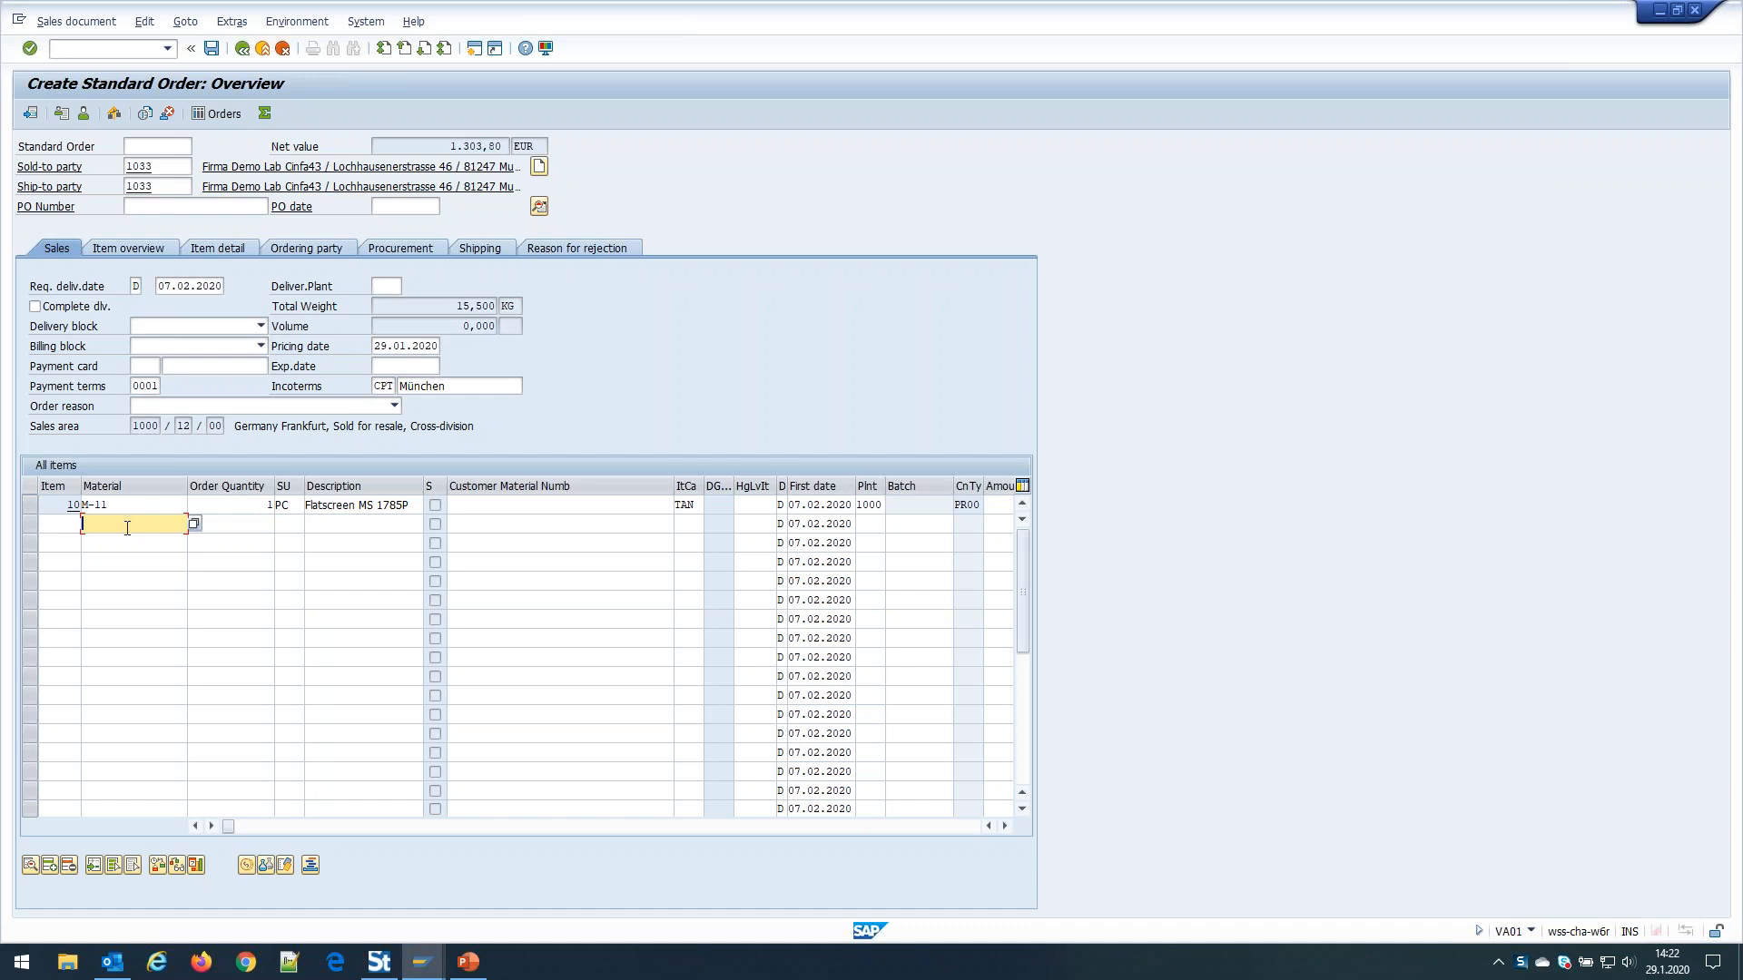
# Add item lines M-12, M-13 and M-14 with quantities 2, 3 and 4
pyautogui.write('m-12')
pyautogui.press('Tab')
pyautogui.write('2')
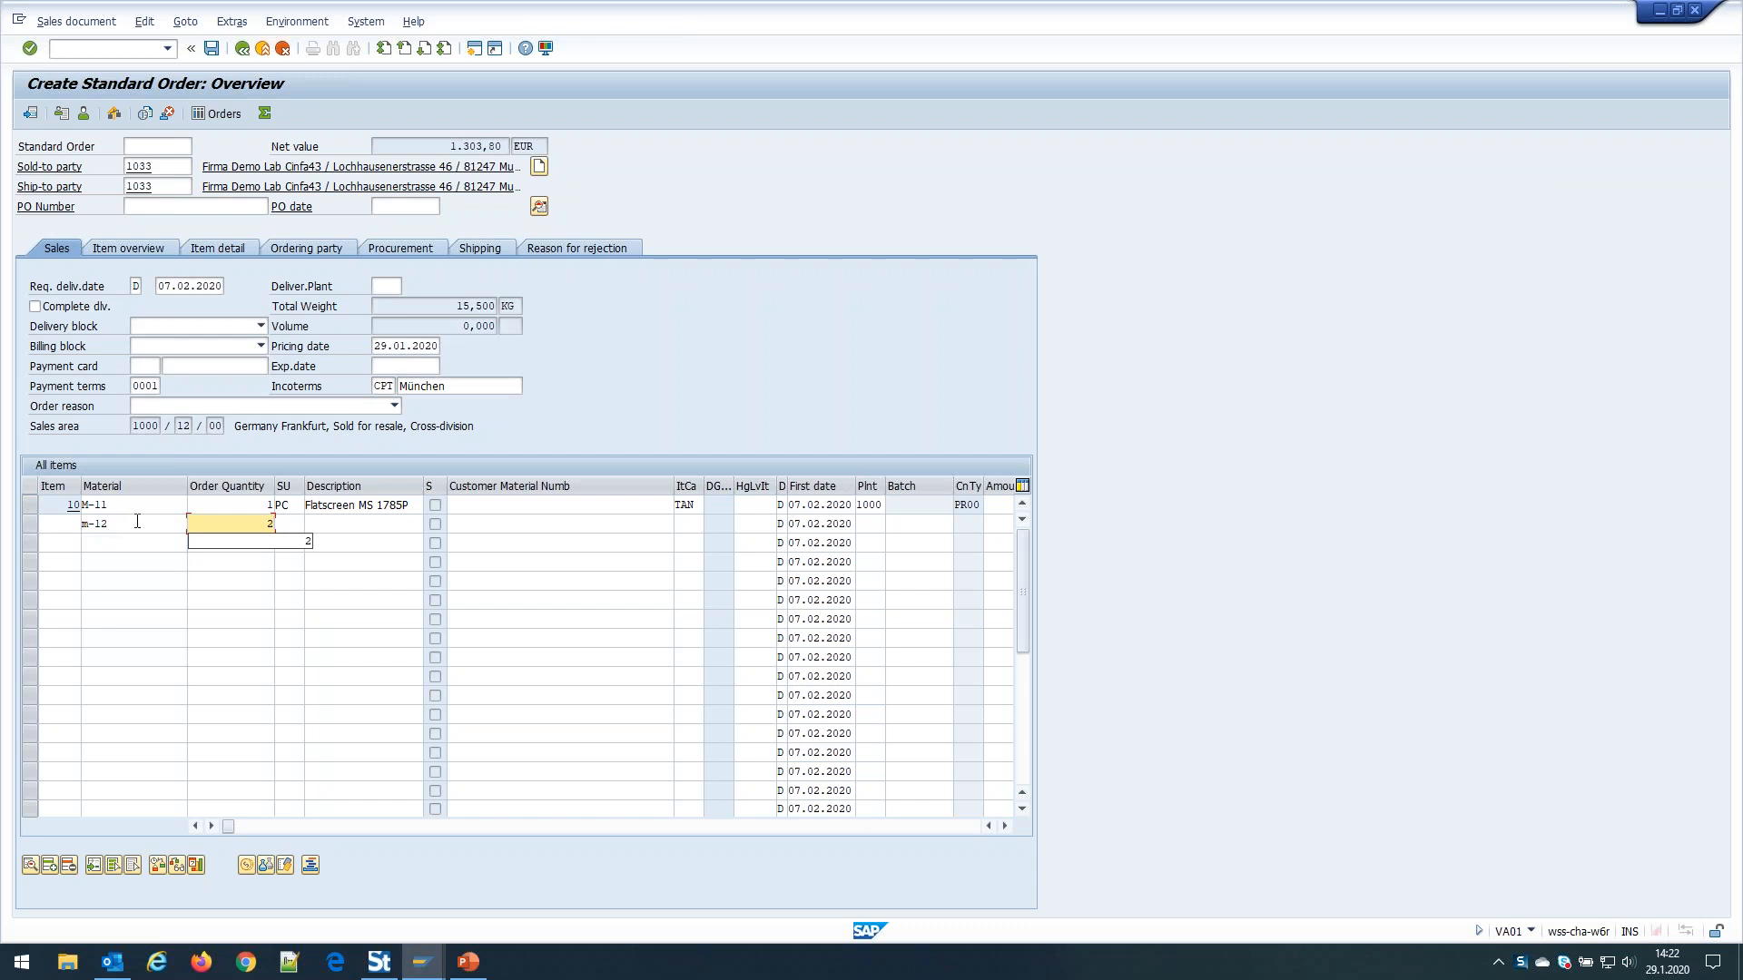
pyautogui.click(52, 866)
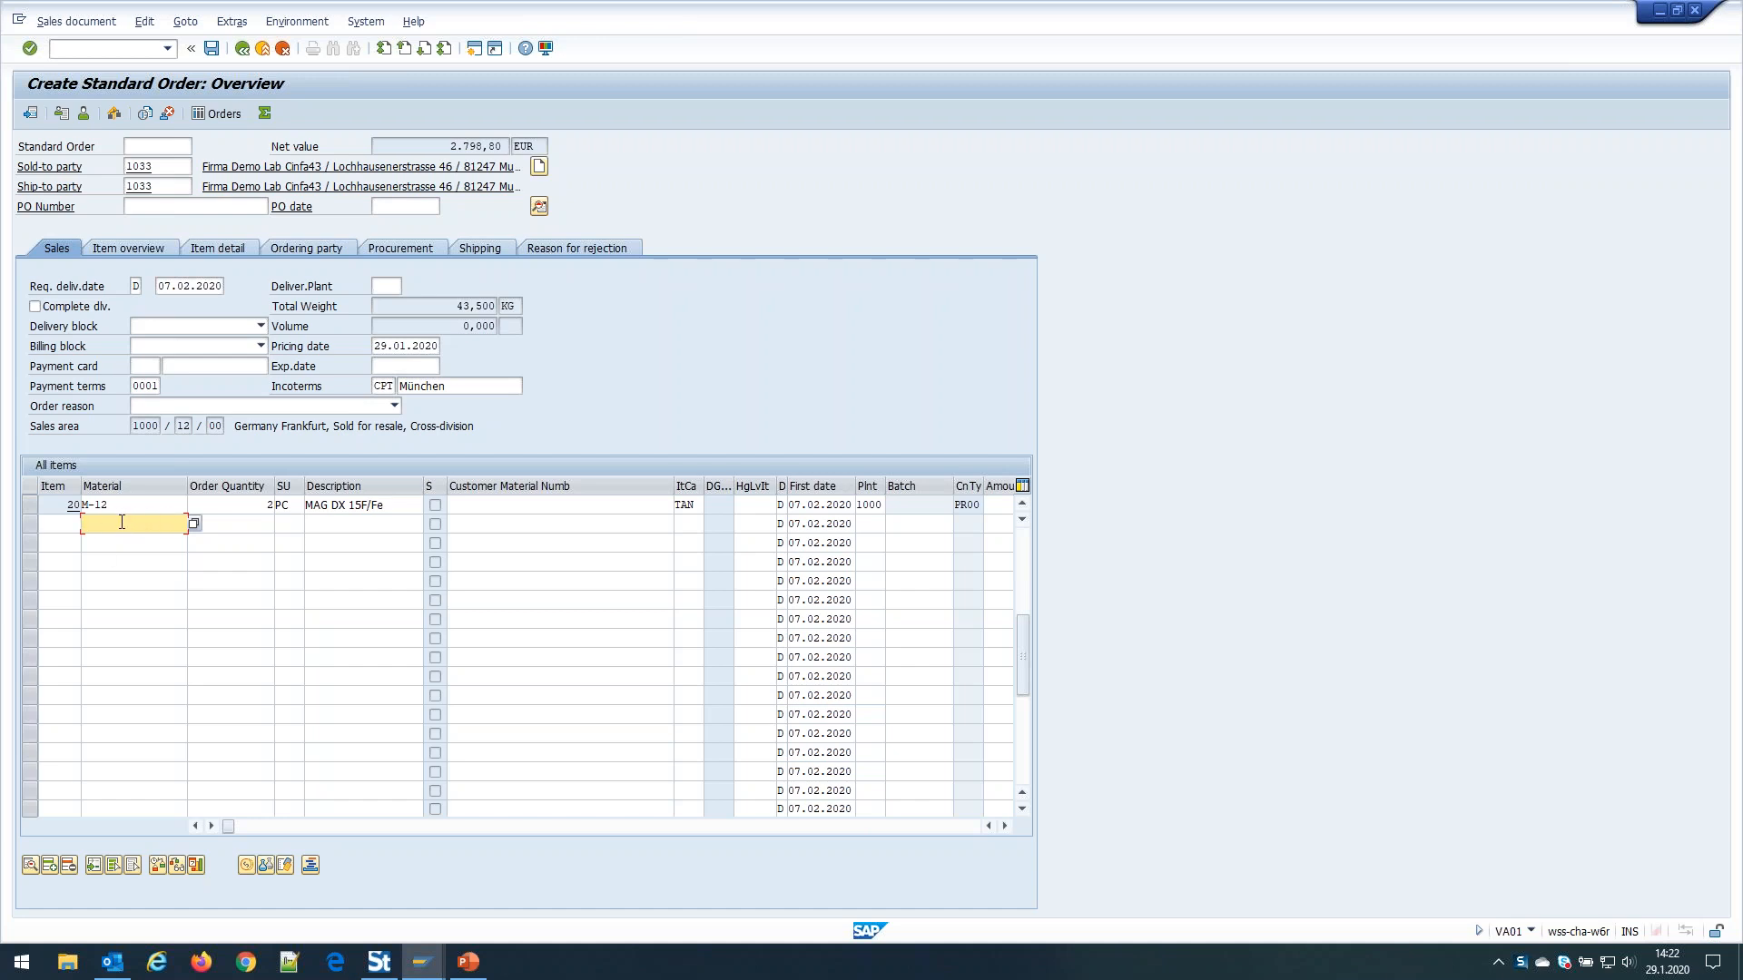
pyautogui.write('m-13')
pyautogui.click(233, 525)
pyautogui.write('3')
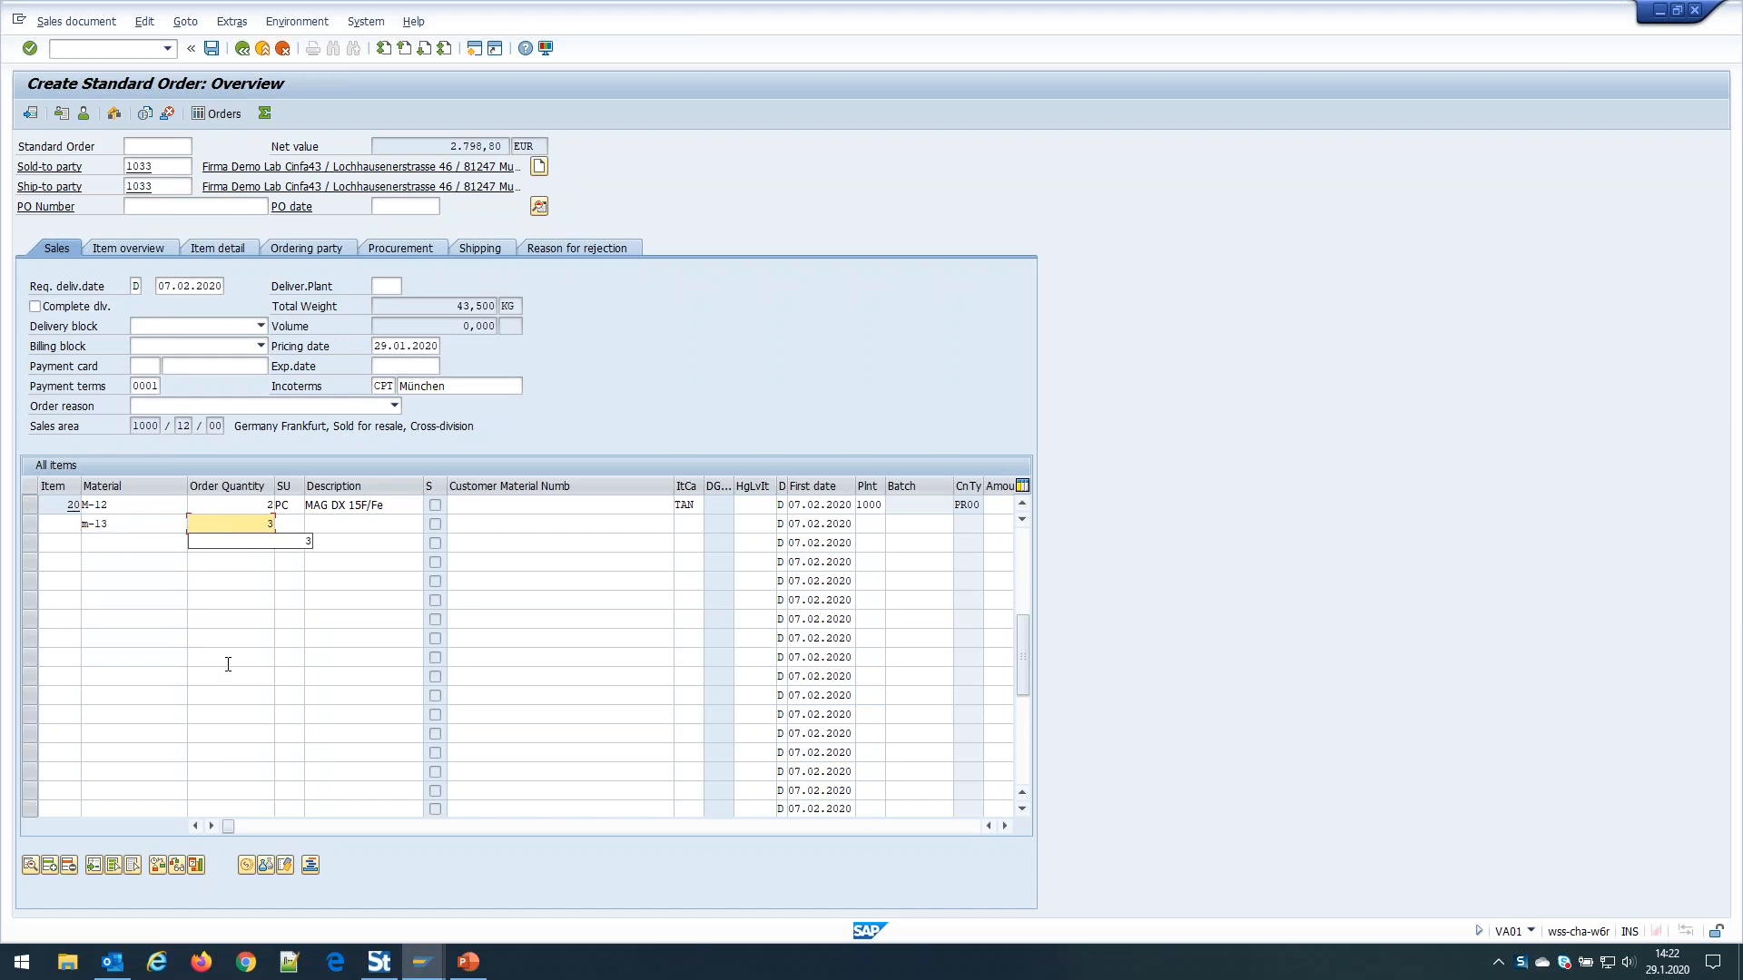
pyautogui.press('Return')
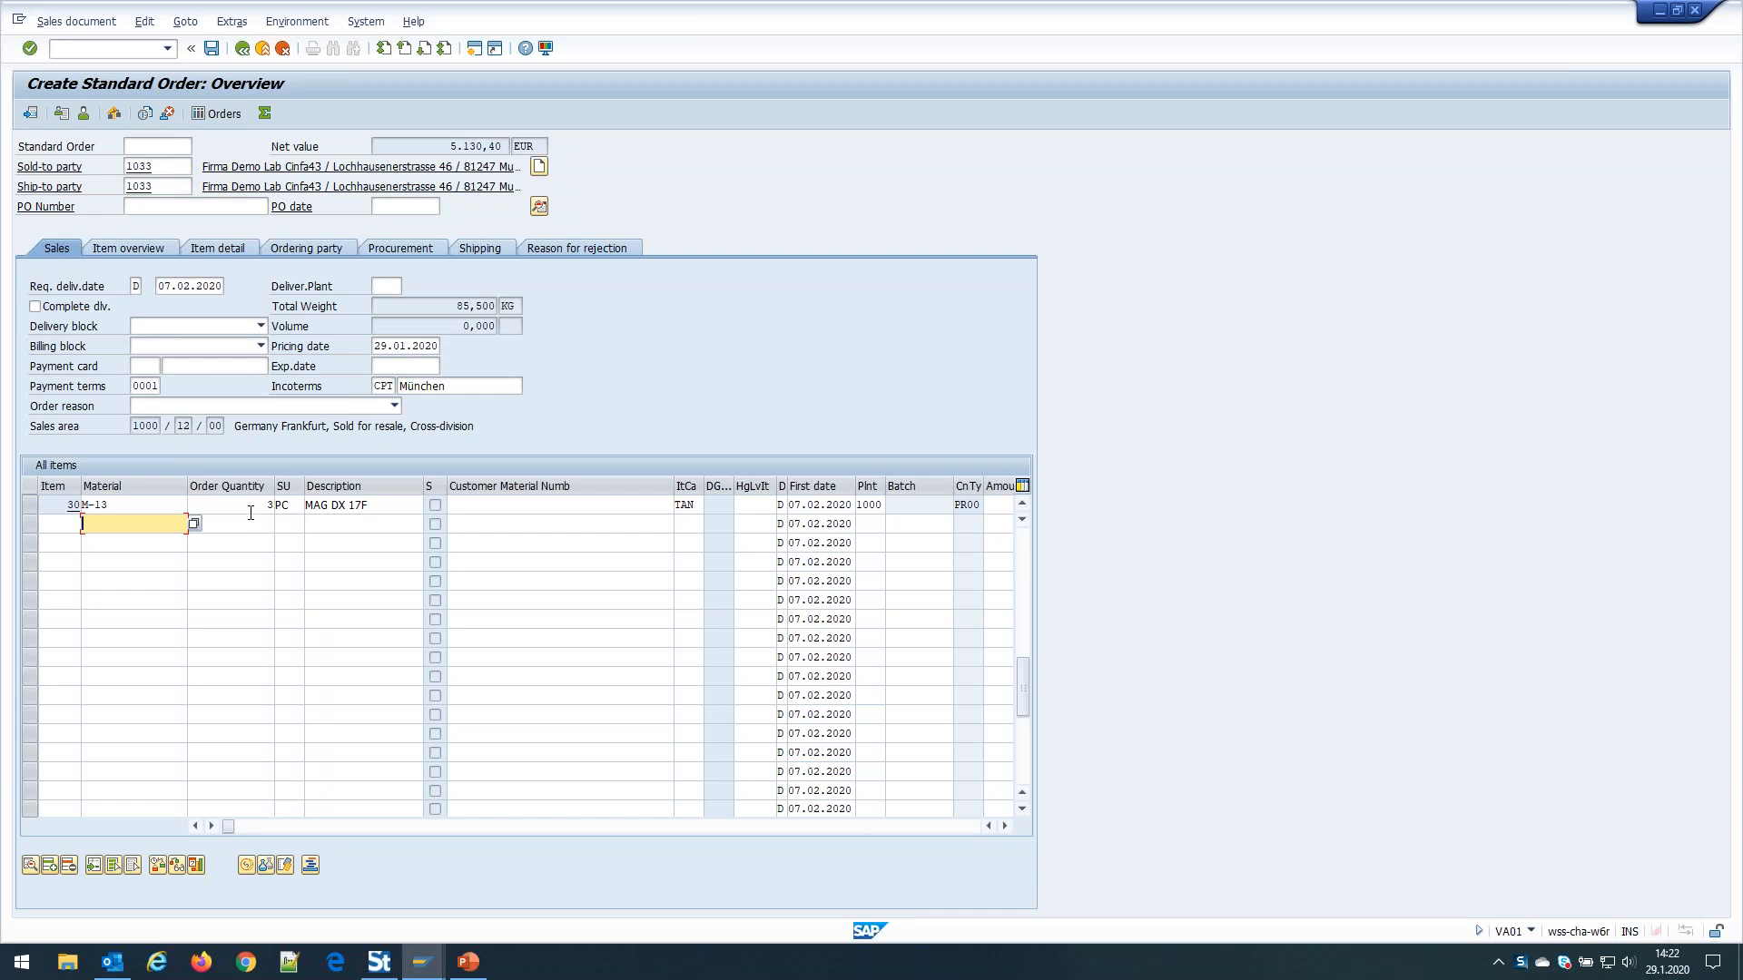
pyautogui.write('m-14')
pyautogui.press('Tab')
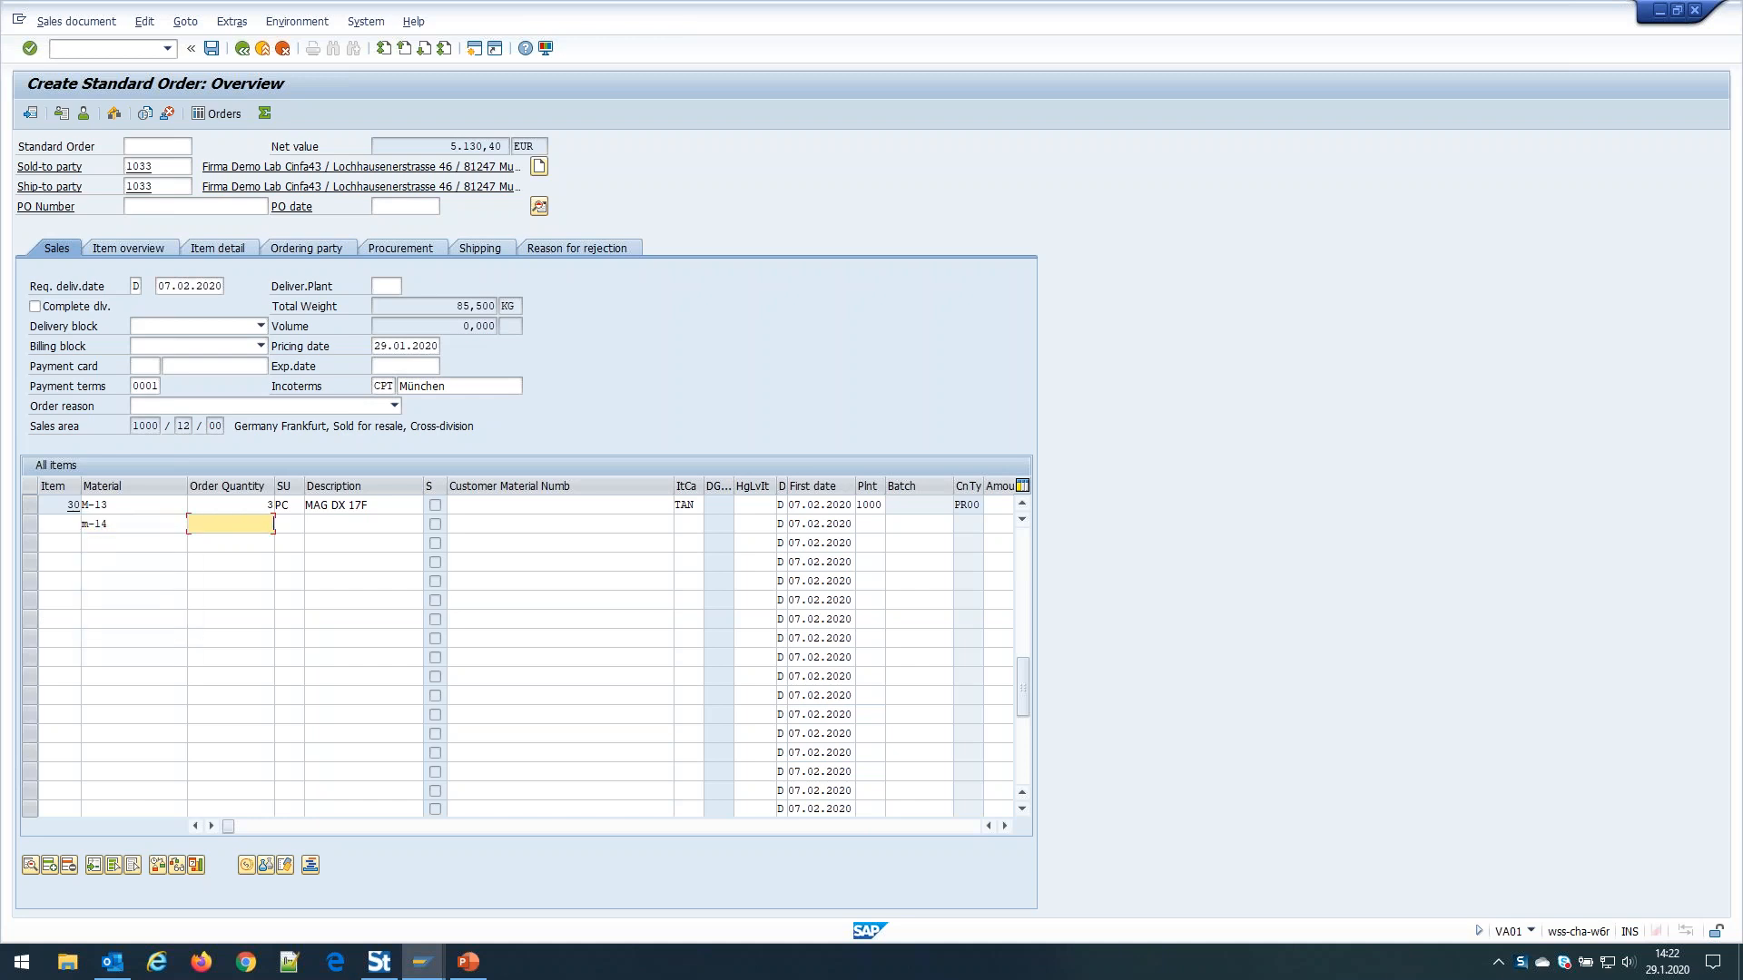
pyautogui.write('4')
pyautogui.press('Return')
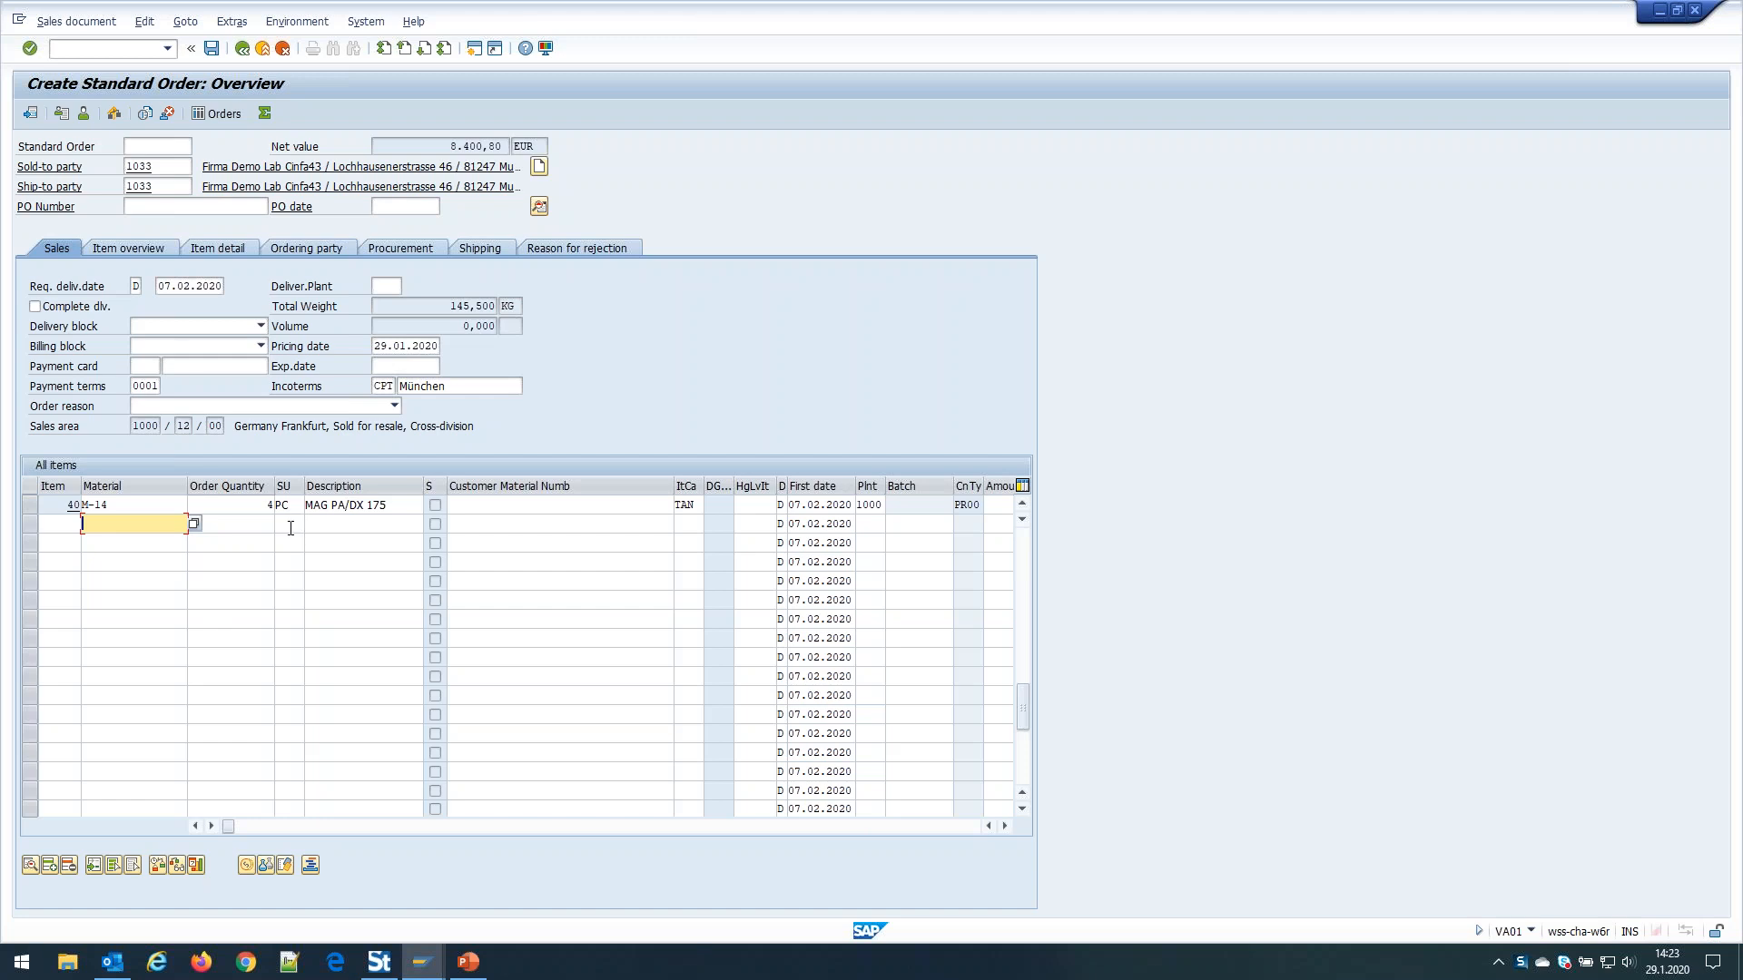
# Cancel the order without saving, exit VA01, and minimize SAP to return to Winshuttle Studio
pyautogui.click(263, 50)
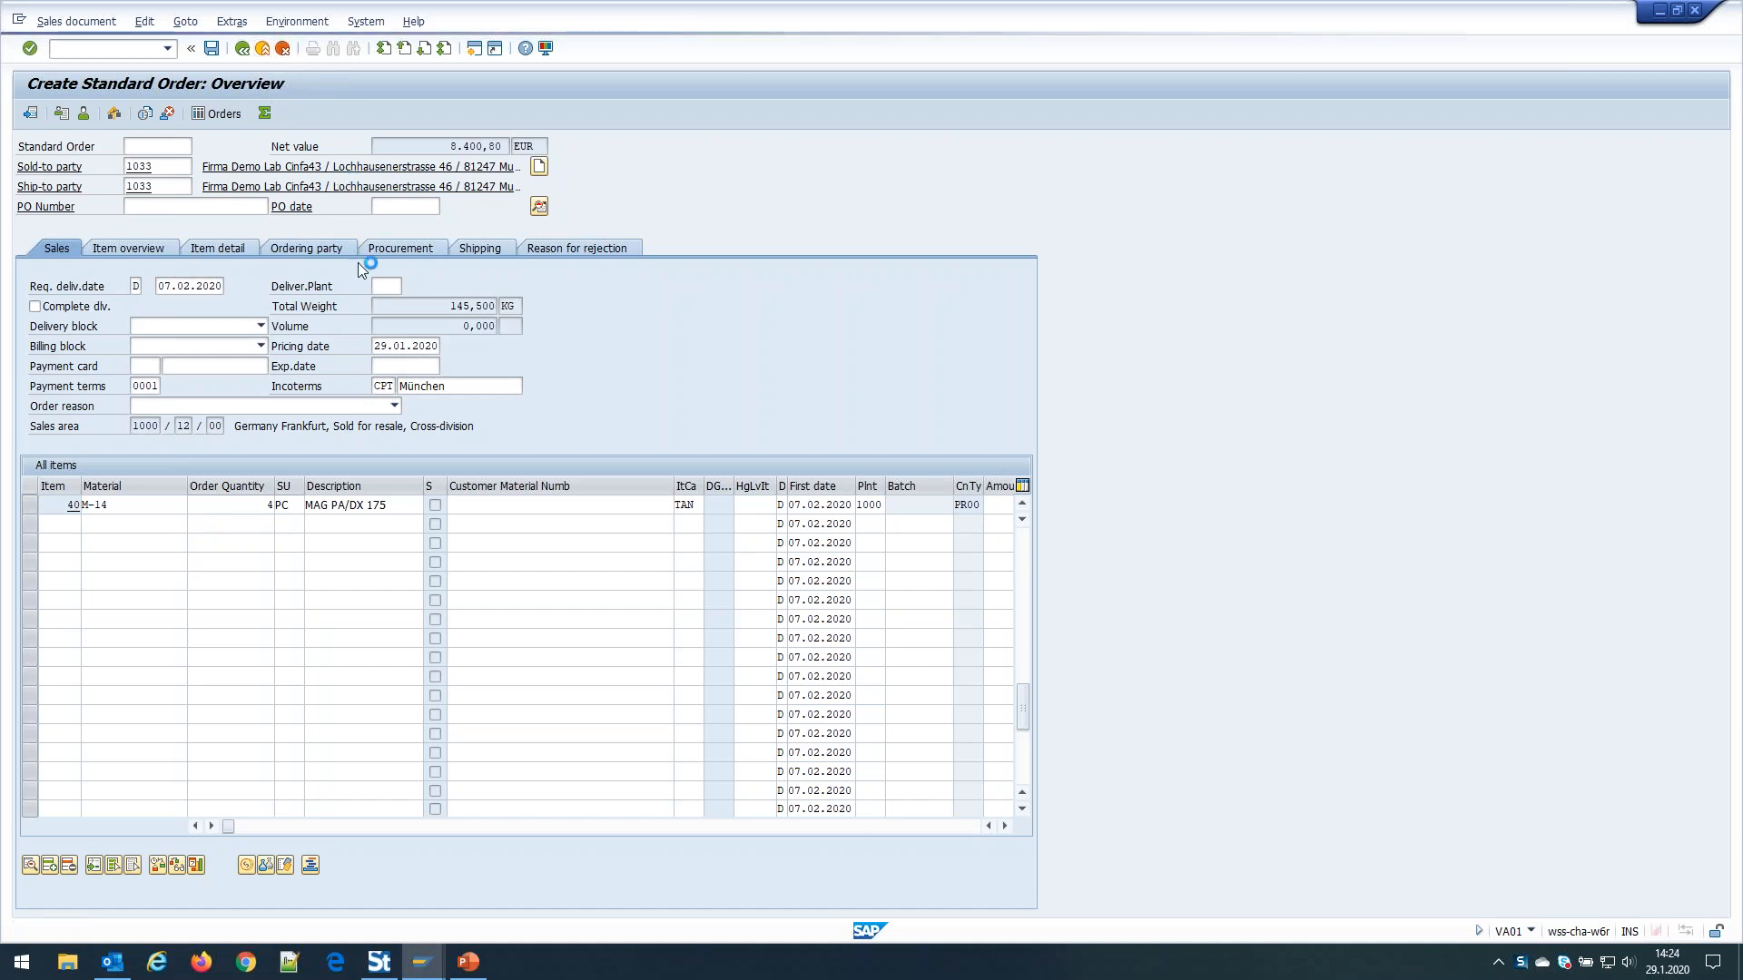
pyautogui.click(259, 375)
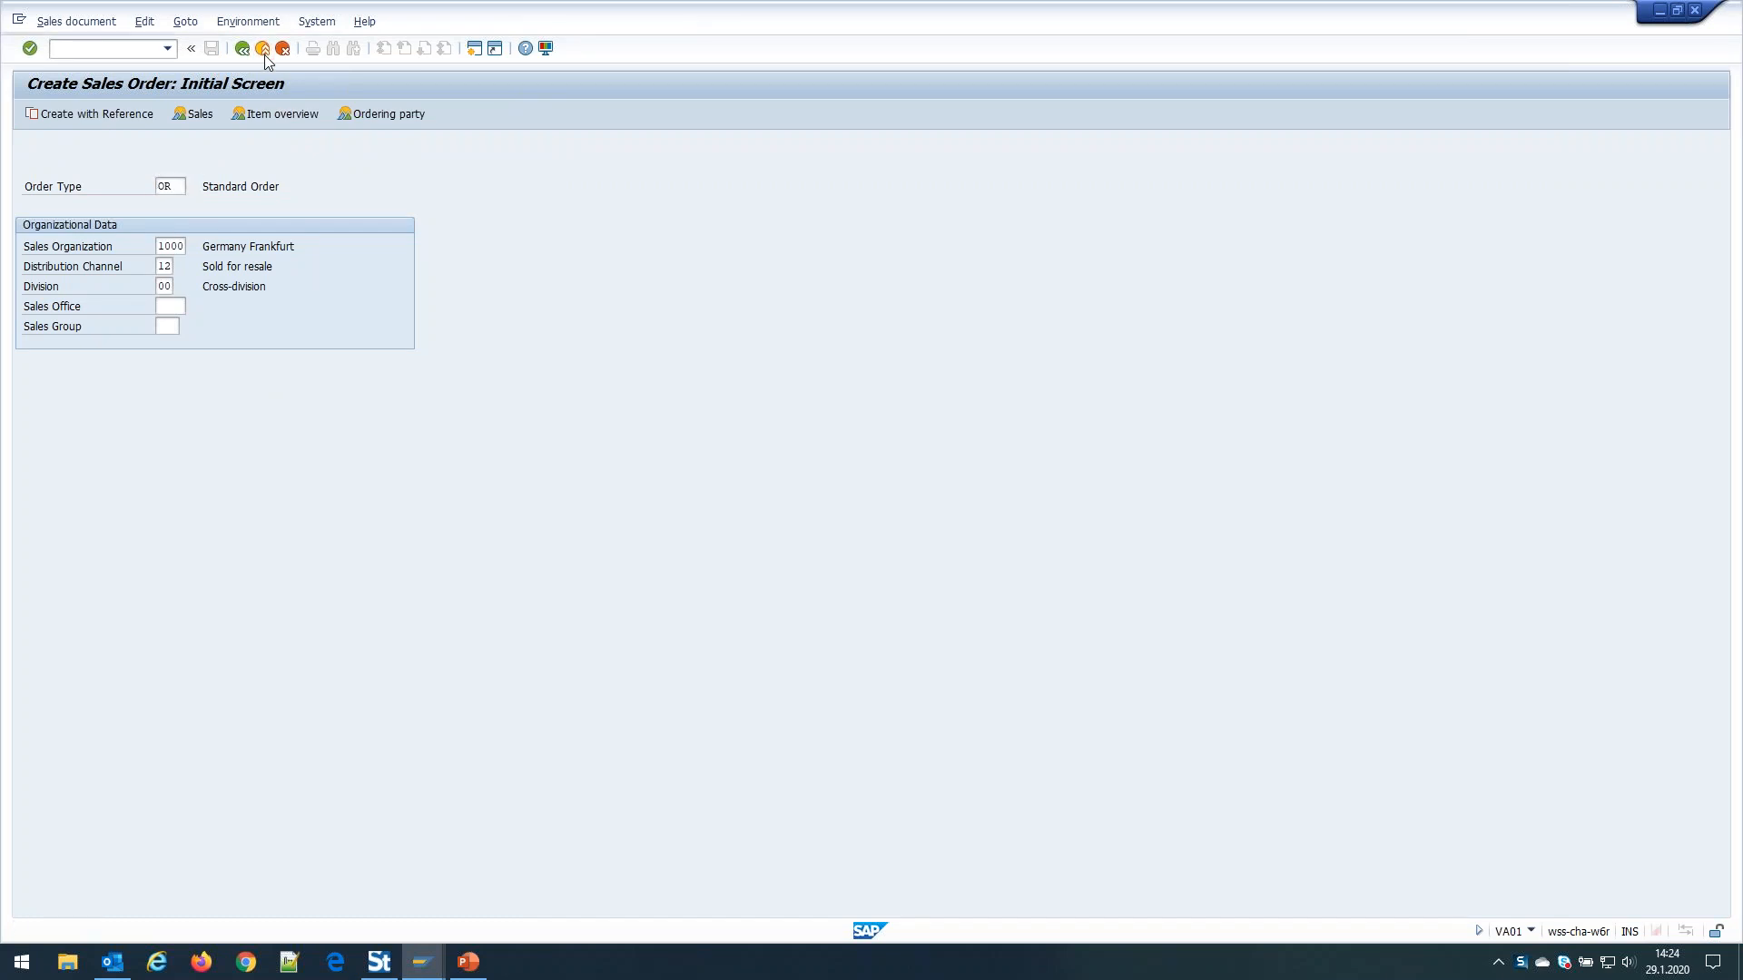
pyautogui.click(263, 51)
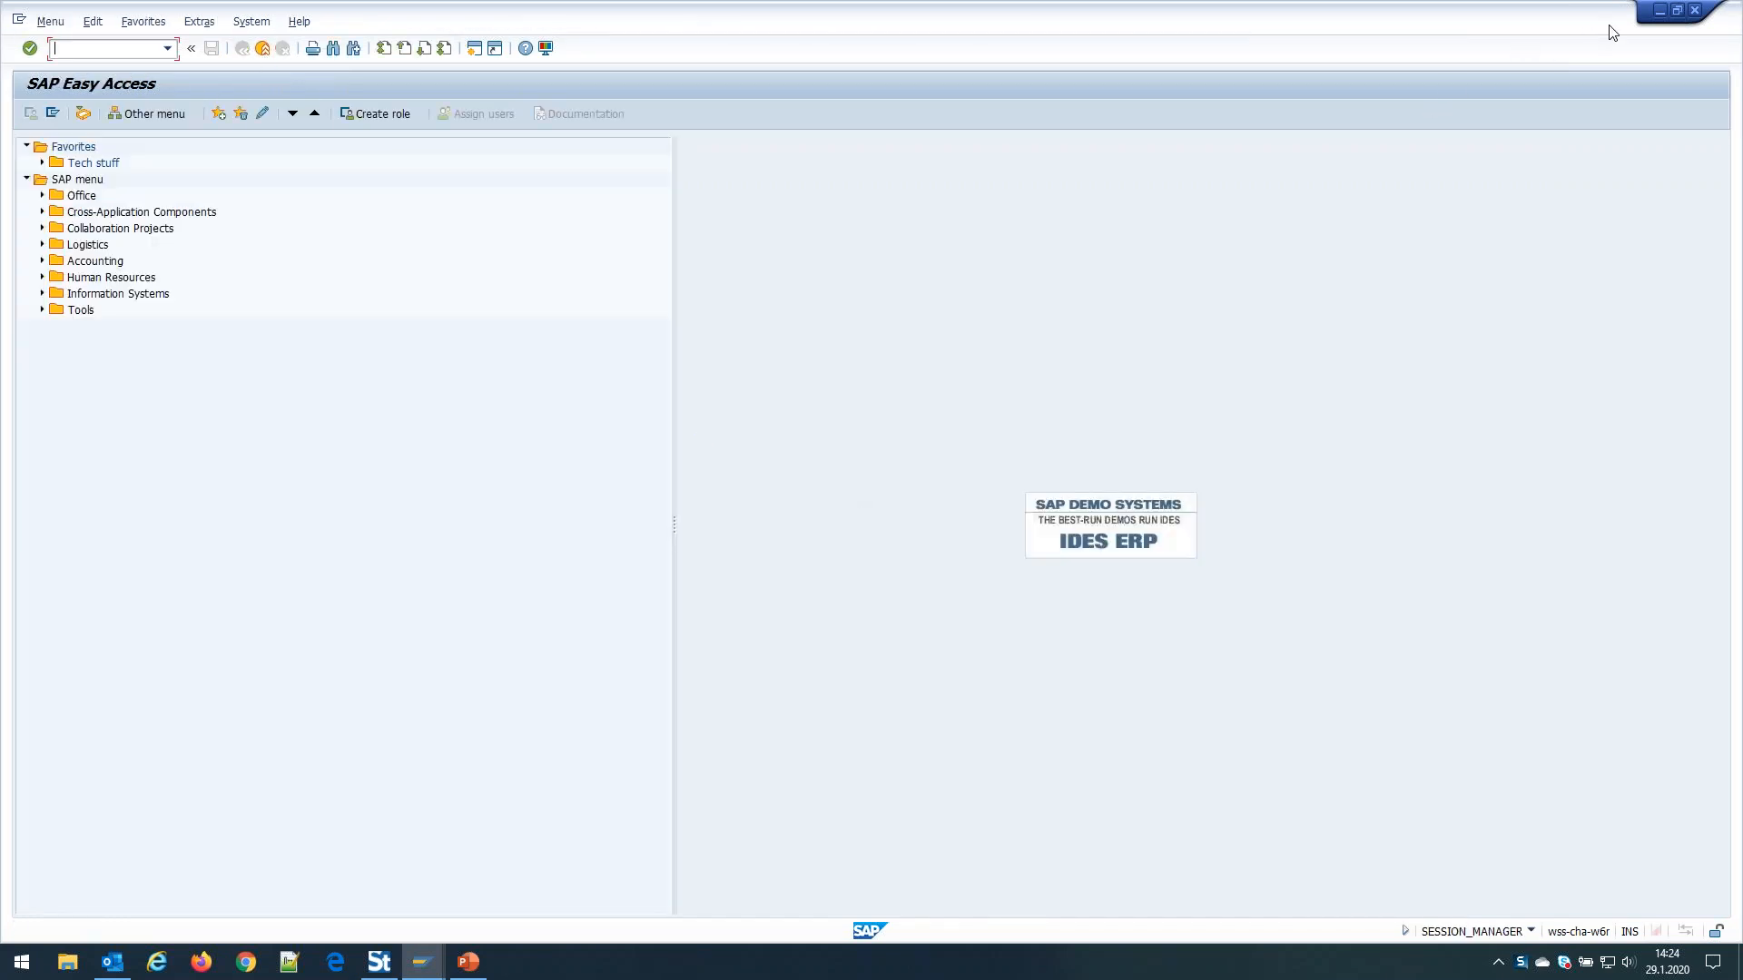
pyautogui.click(1660, 12)
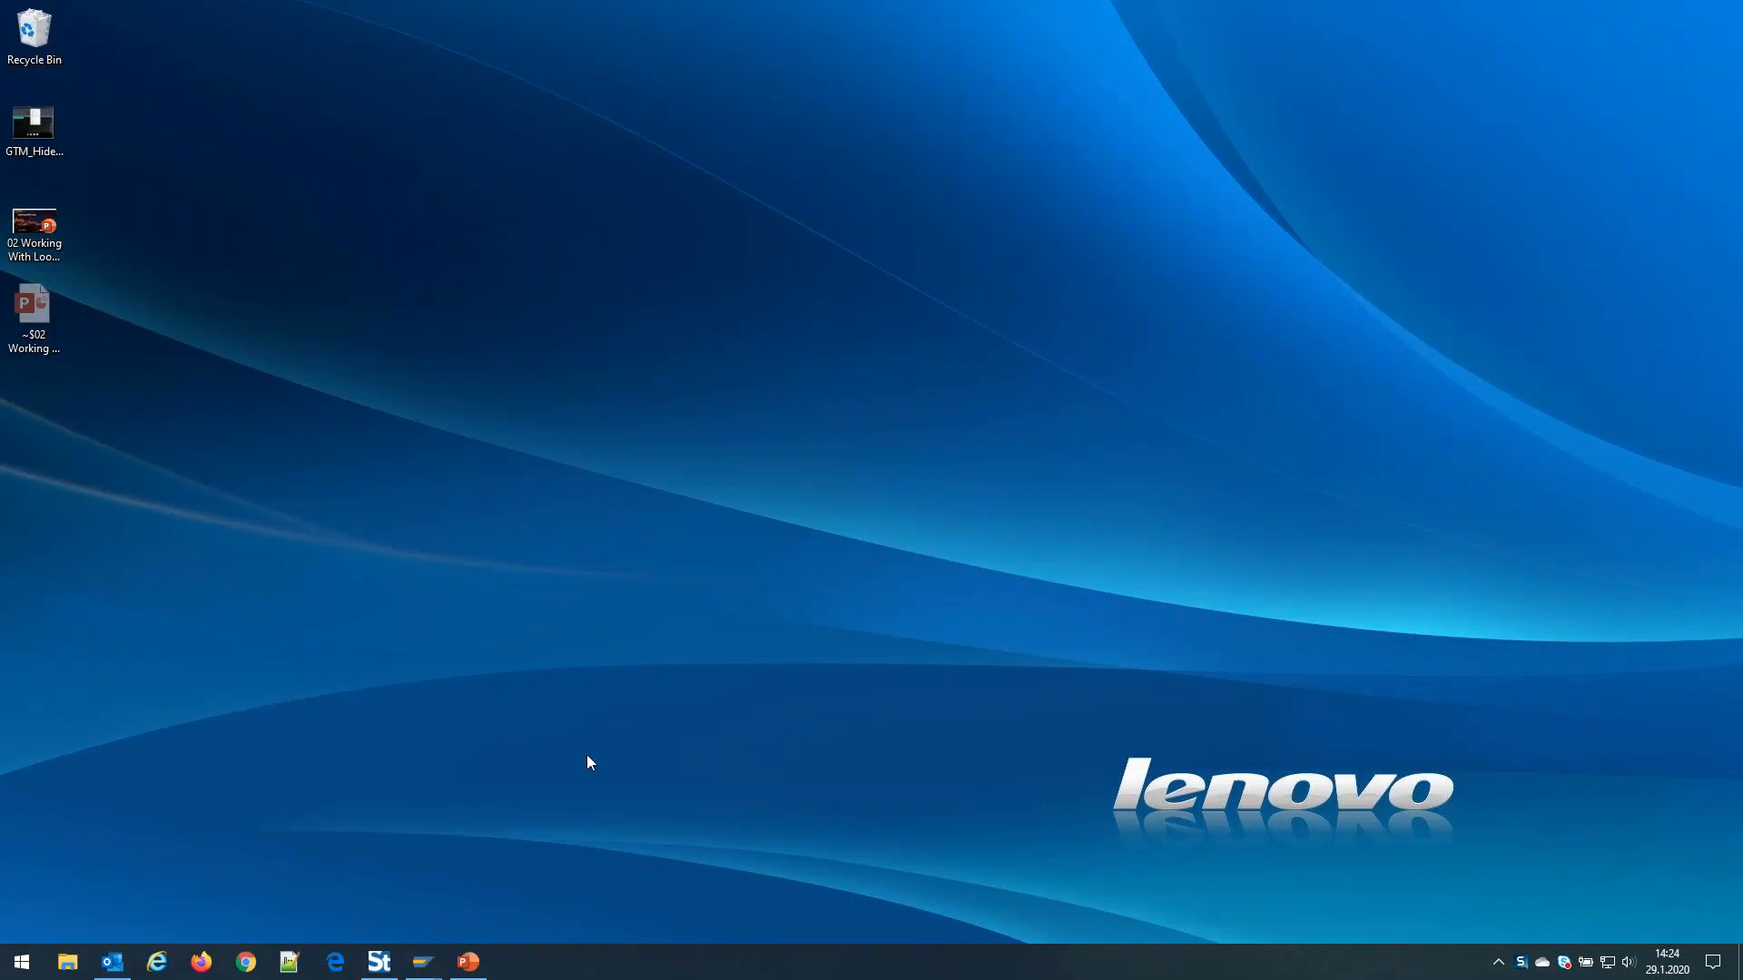
pyautogui.click(379, 961)
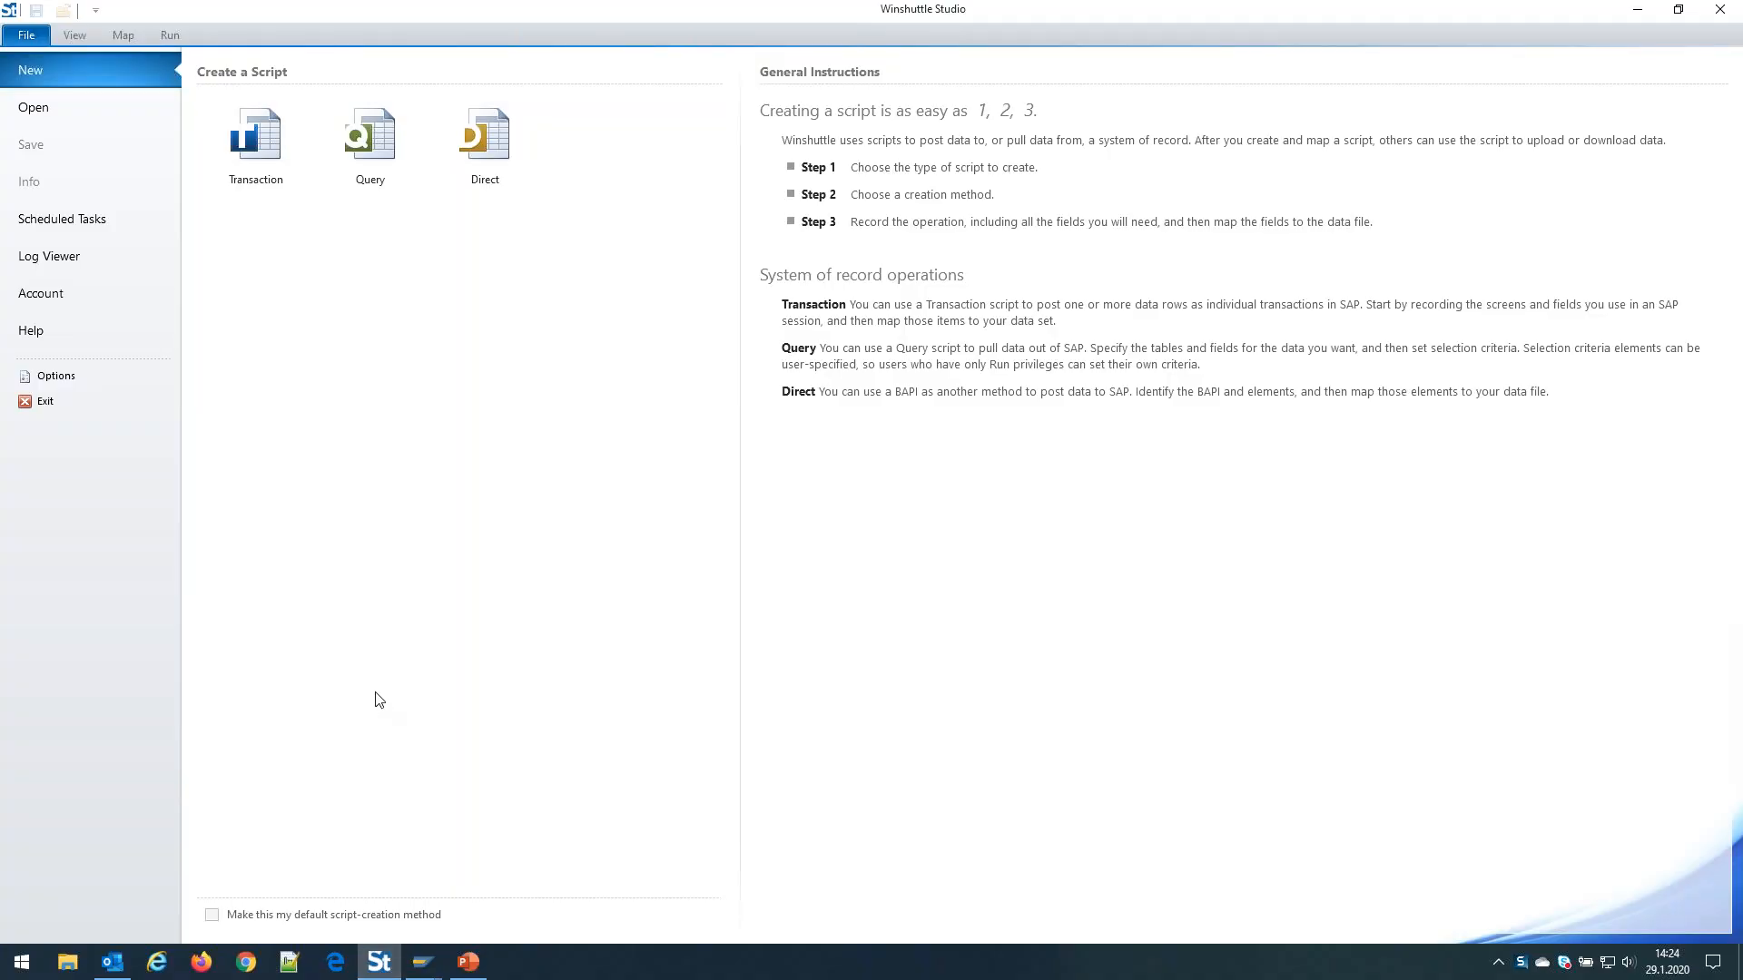
# Choose a Transaction script created from an SAP recording
pyautogui.click(258, 136)
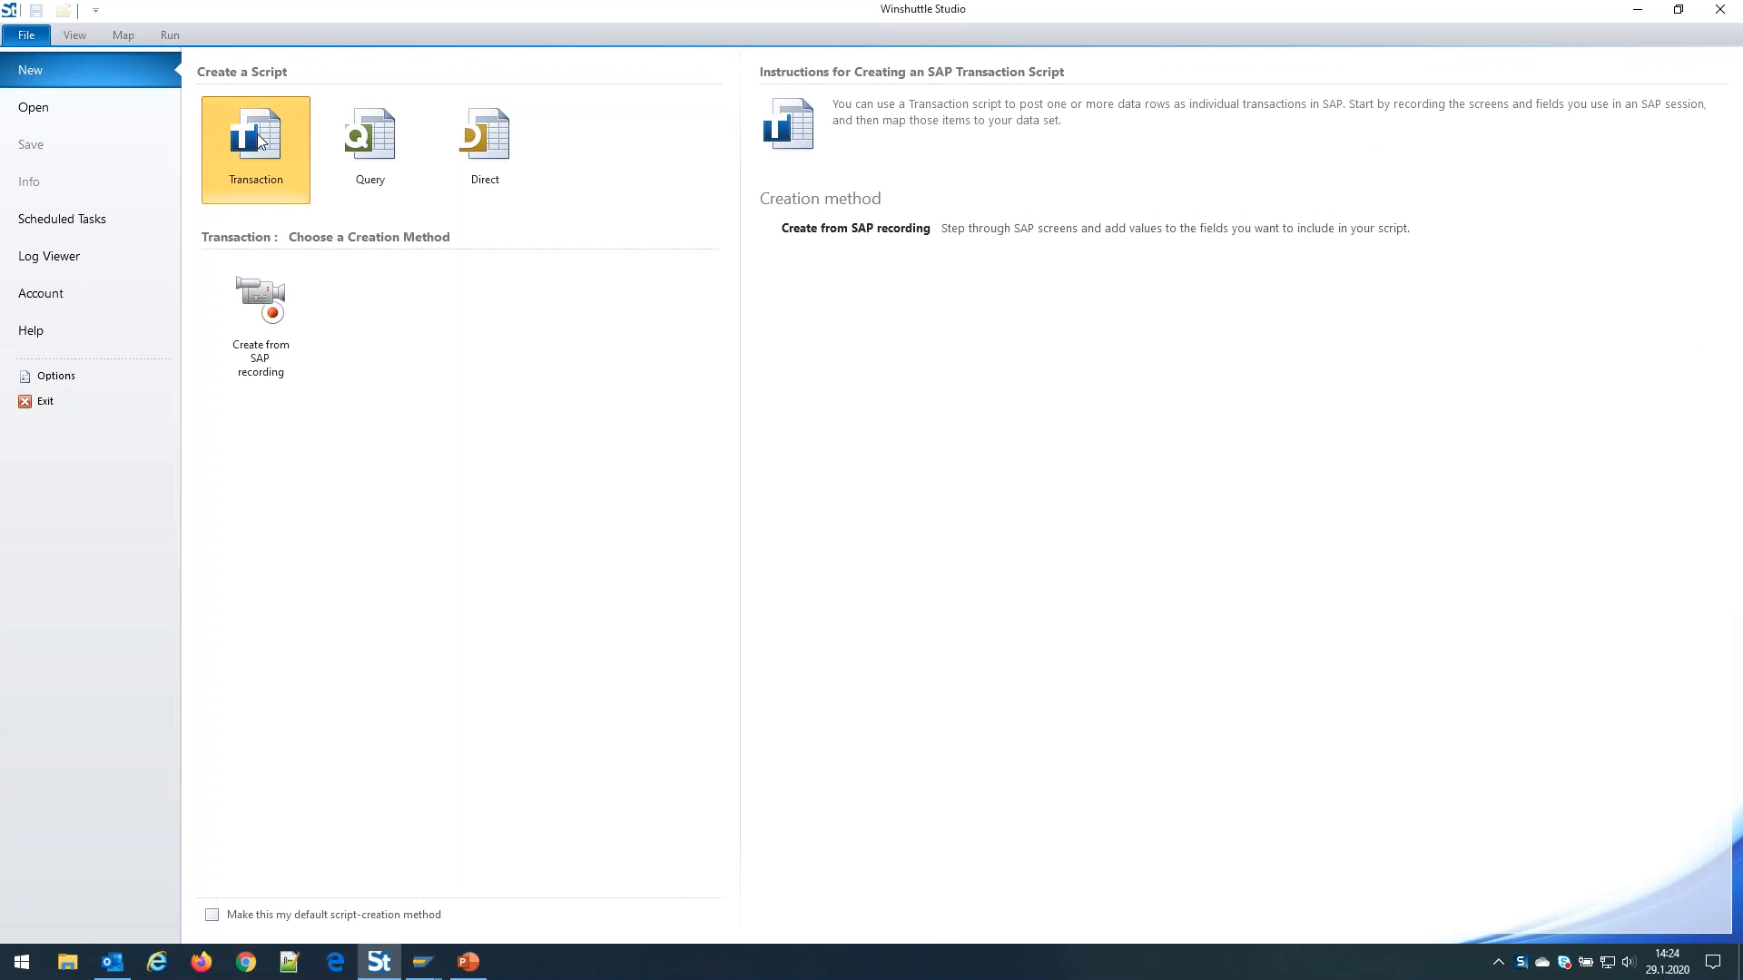
pyautogui.click(255, 352)
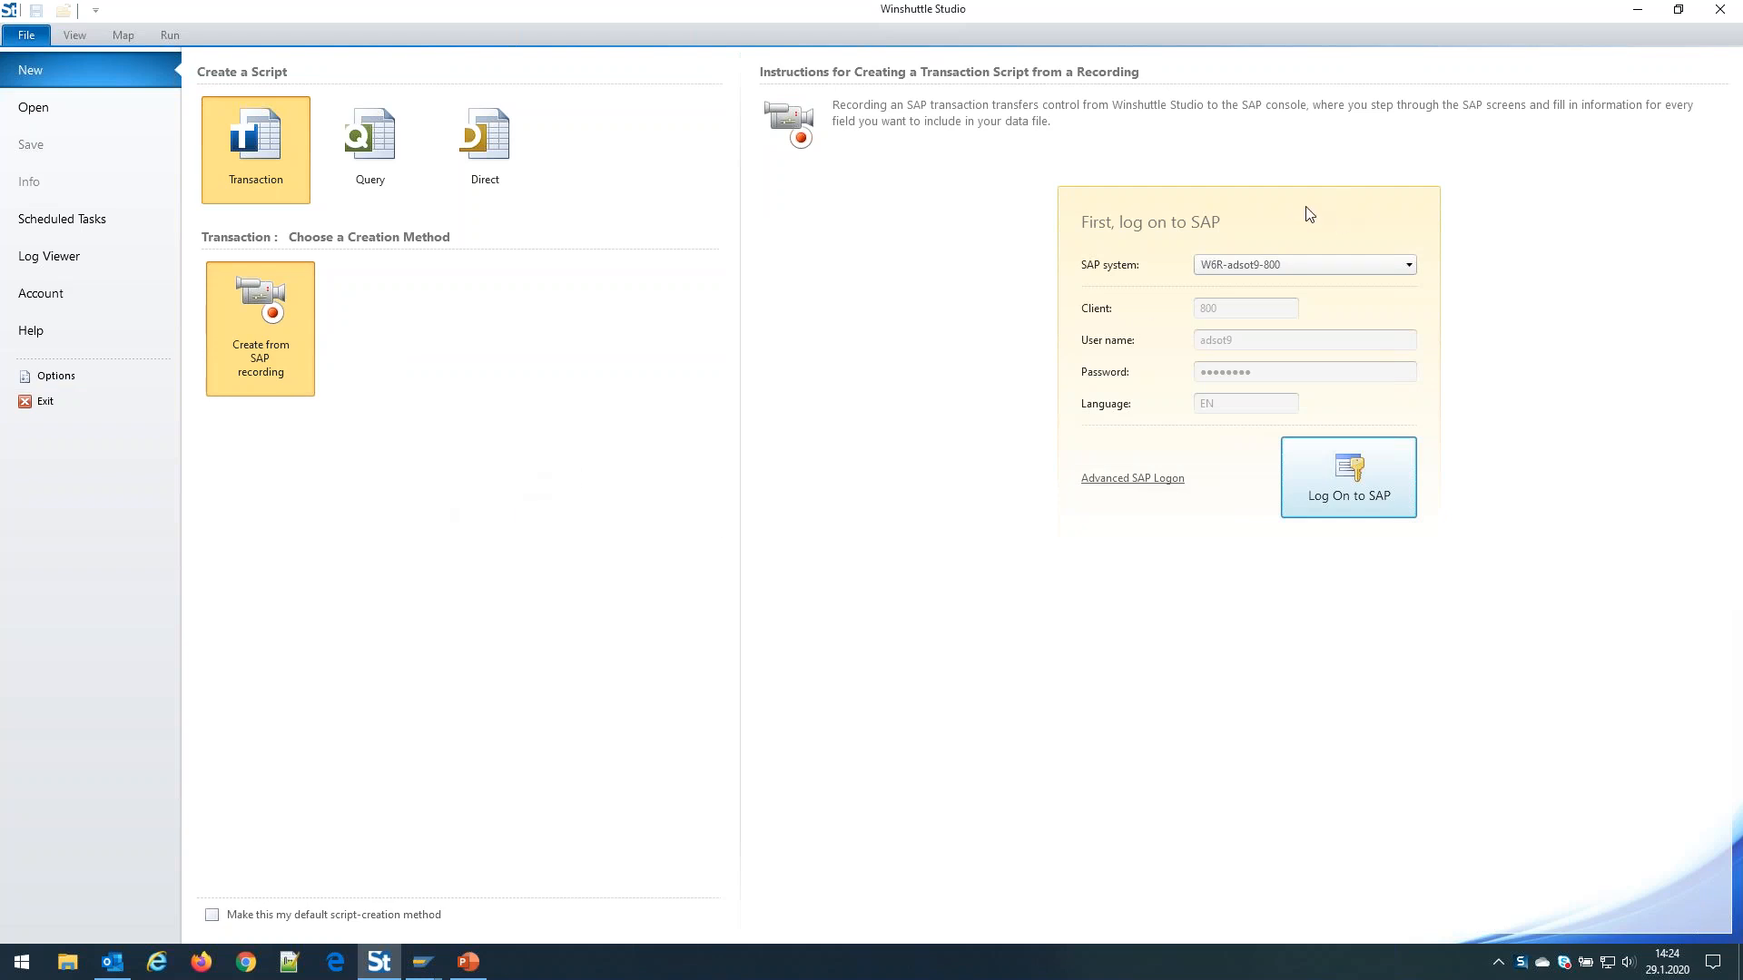
# Log on to SAP and start recording transaction va01
pyautogui.click(1349, 485)
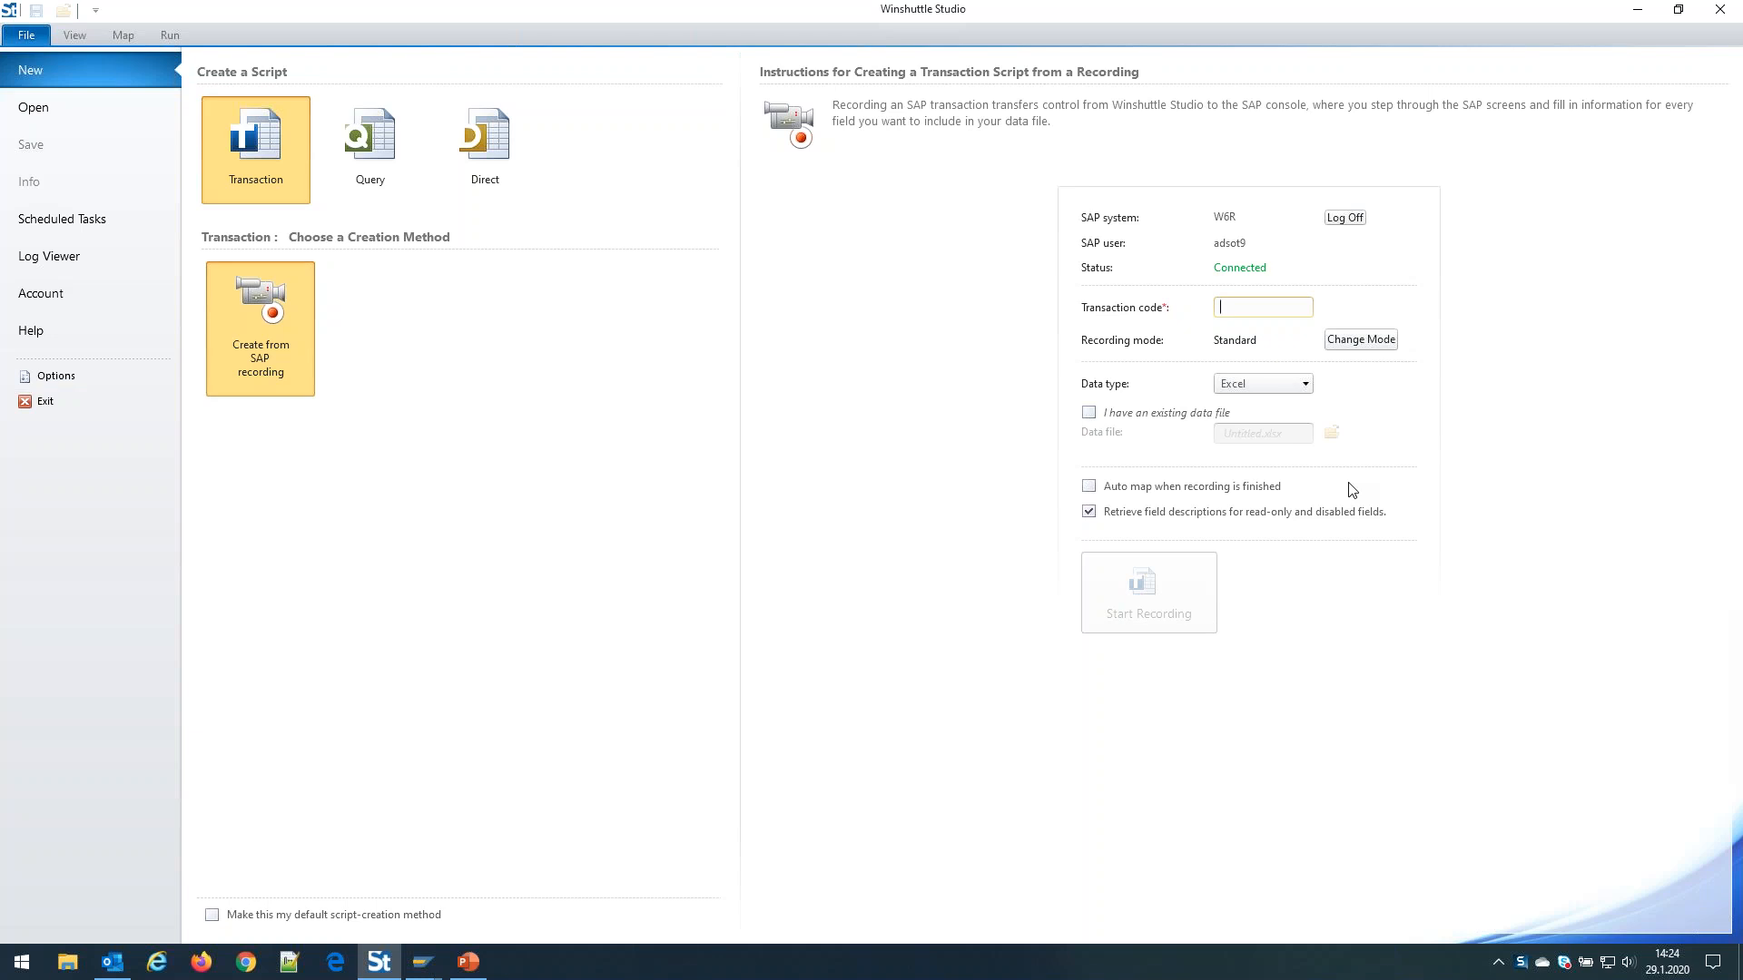
pyautogui.write('va01')
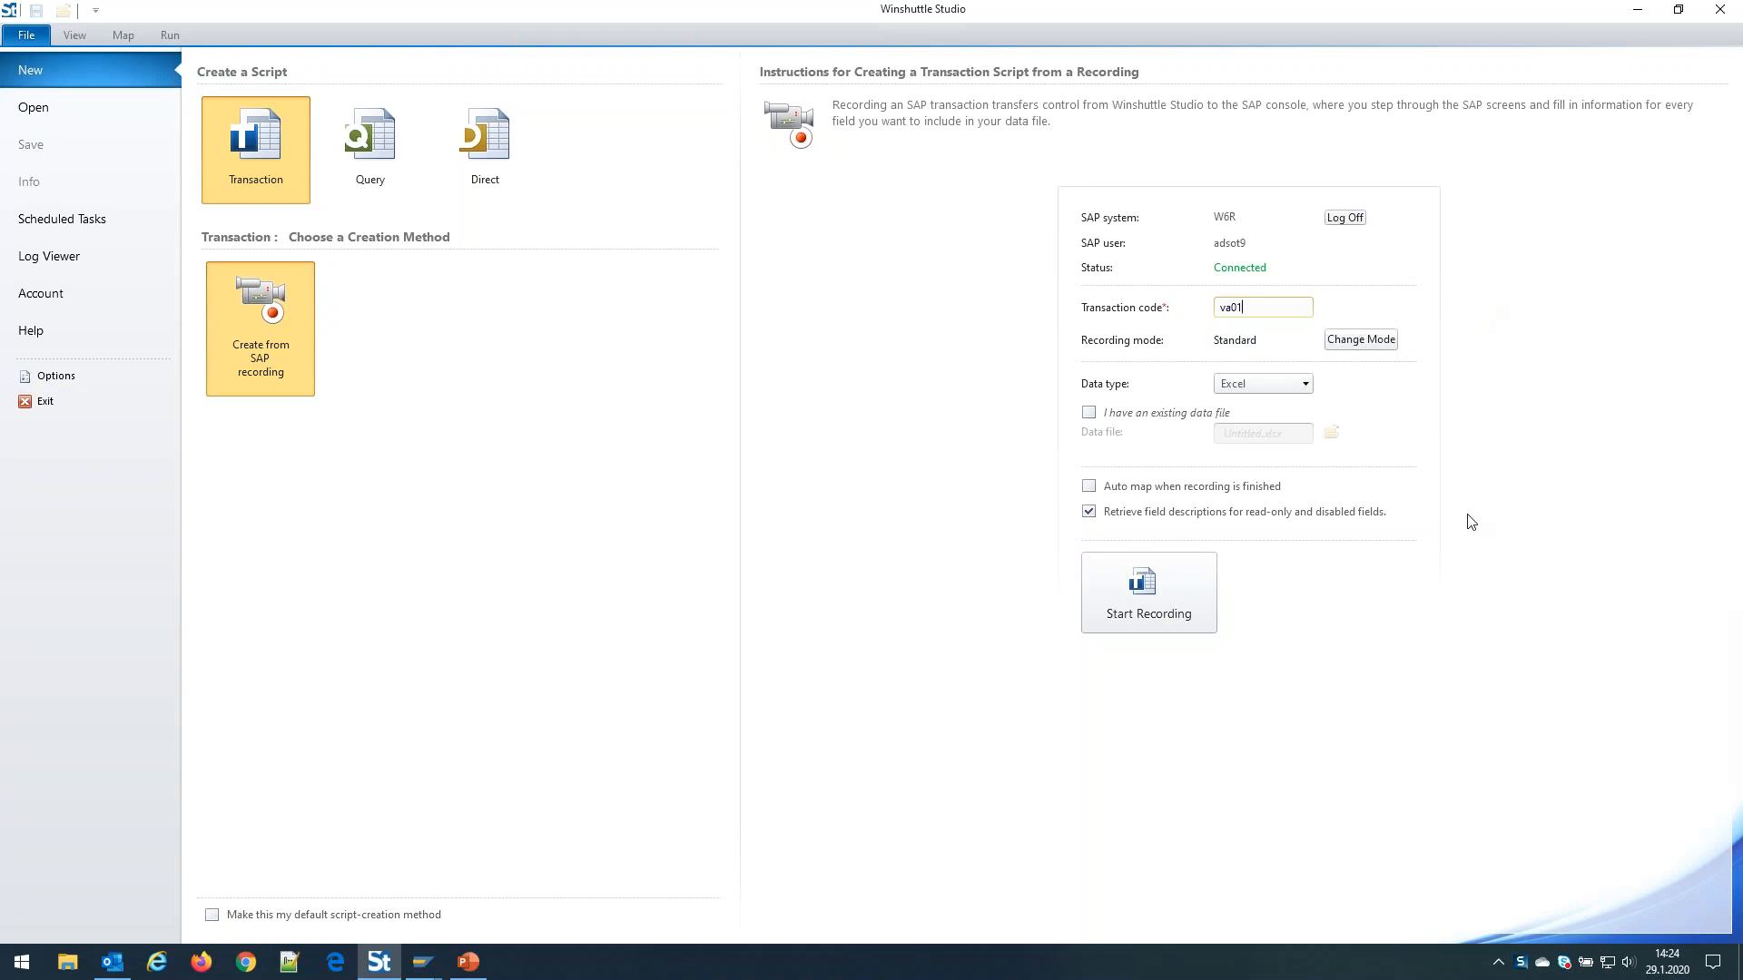
pyautogui.click(1163, 613)
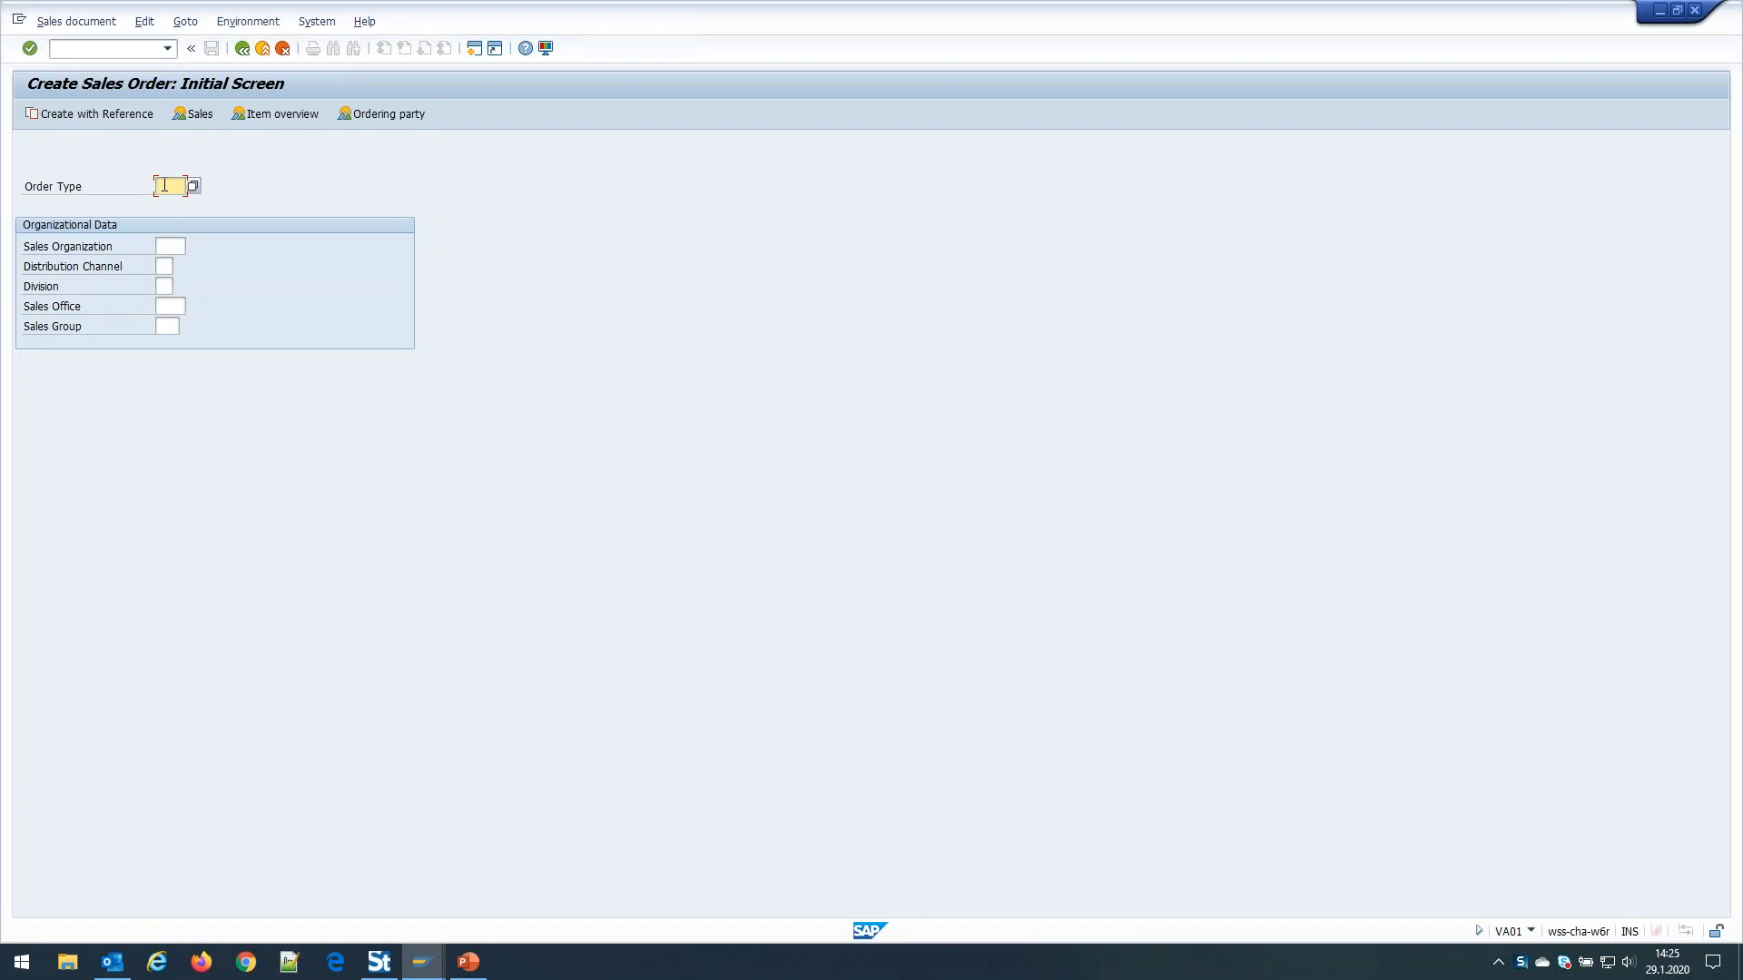
# Enter order type OR with sales area 1000 / 12 / 00 and submit the initial screen
pyautogui.write('R')
pyautogui.click(169, 246)
pyautogui.write('1000')
pyautogui.press('Tab')
pyautogui.write('12')
pyautogui.press('Tab')
pyautogui.write('00')
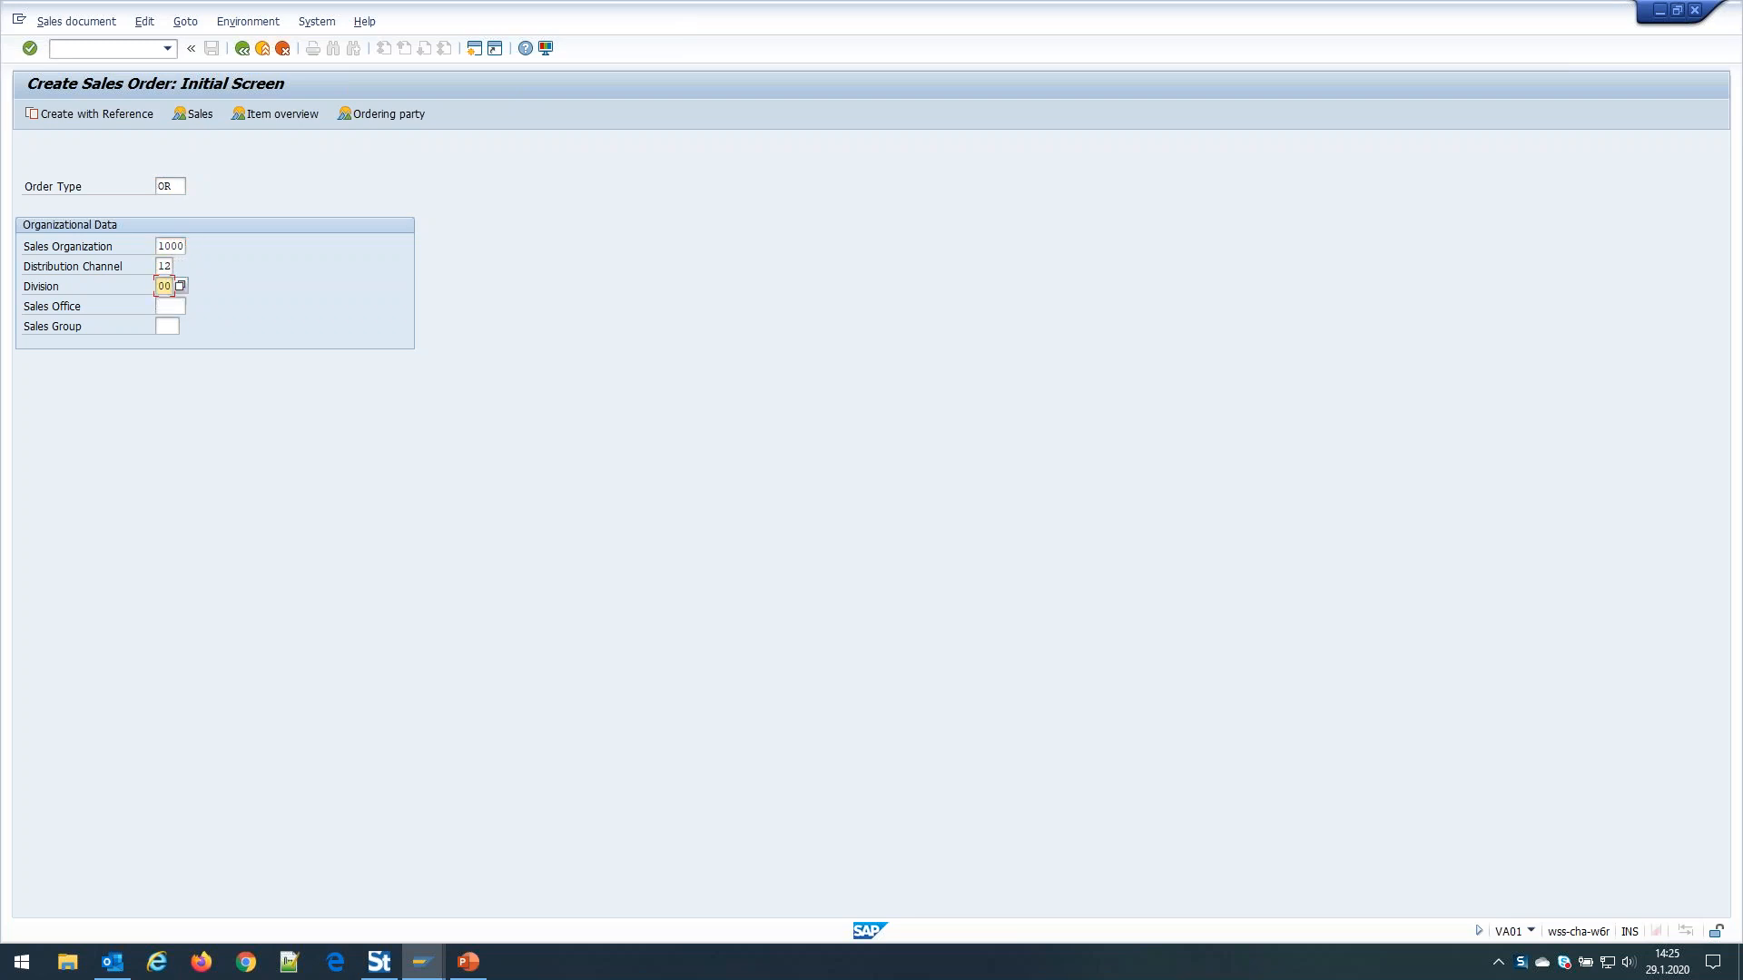
pyautogui.press('Return')
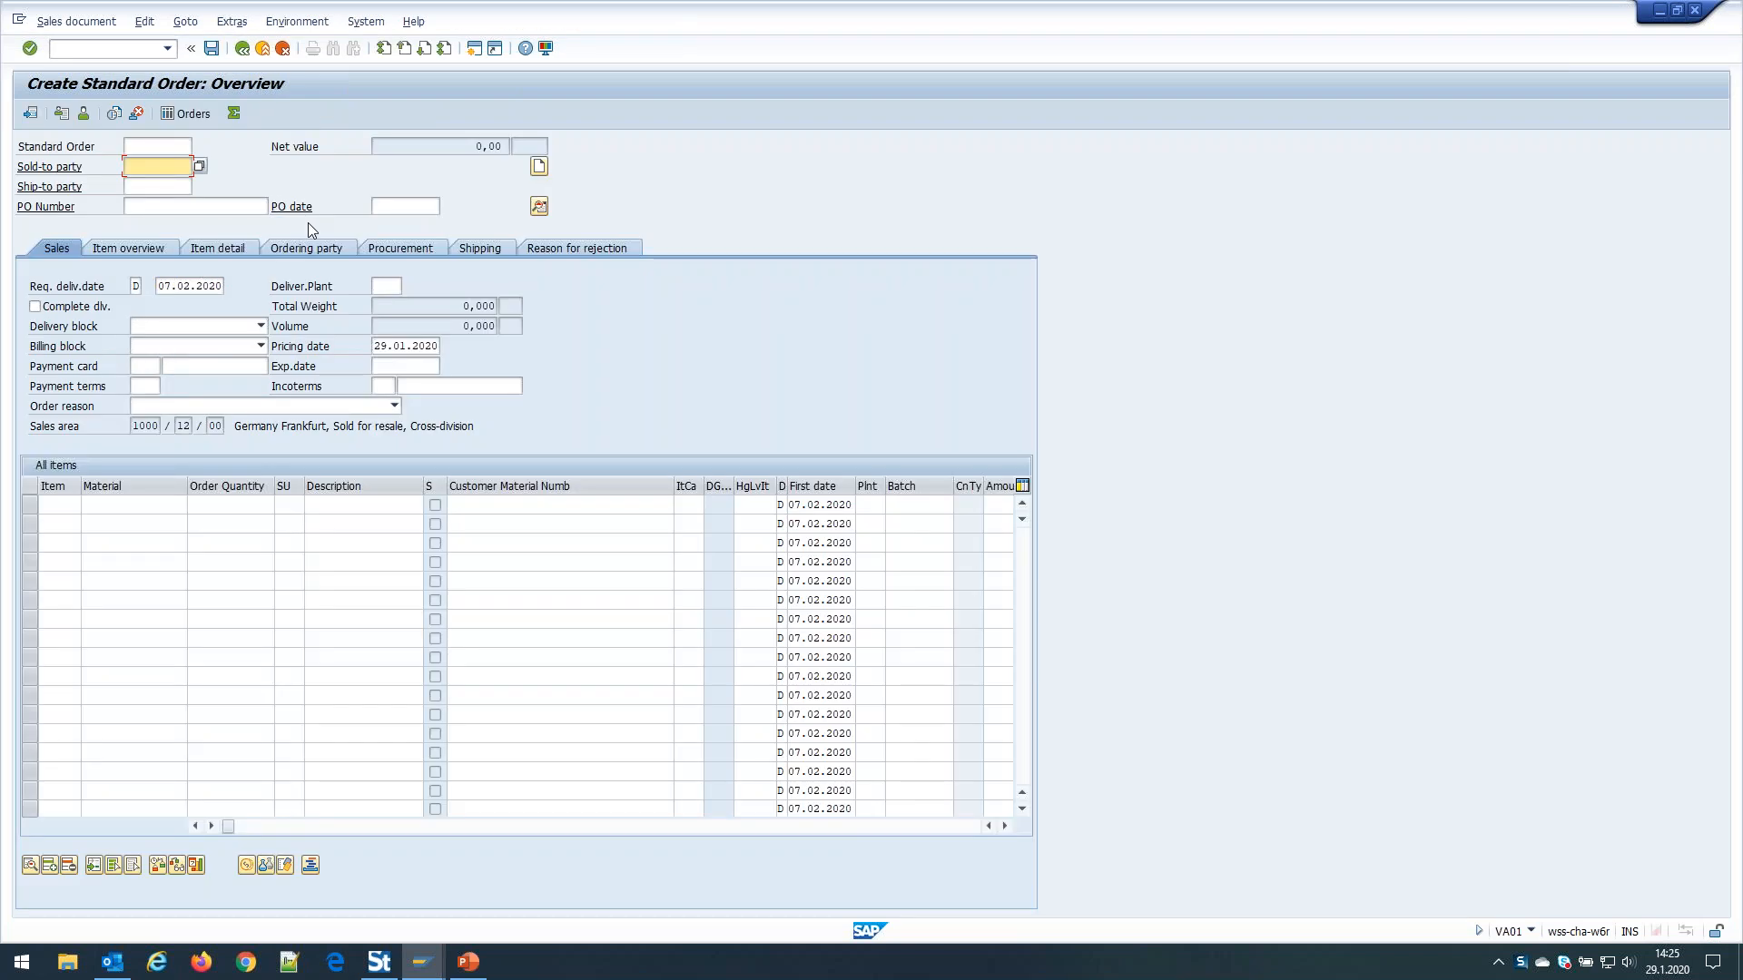
# Enter 1033 as sold-to and ship-to party in the recorded order
pyautogui.write('1033')
pyautogui.click(154, 187)
pyautogui.write('1033')
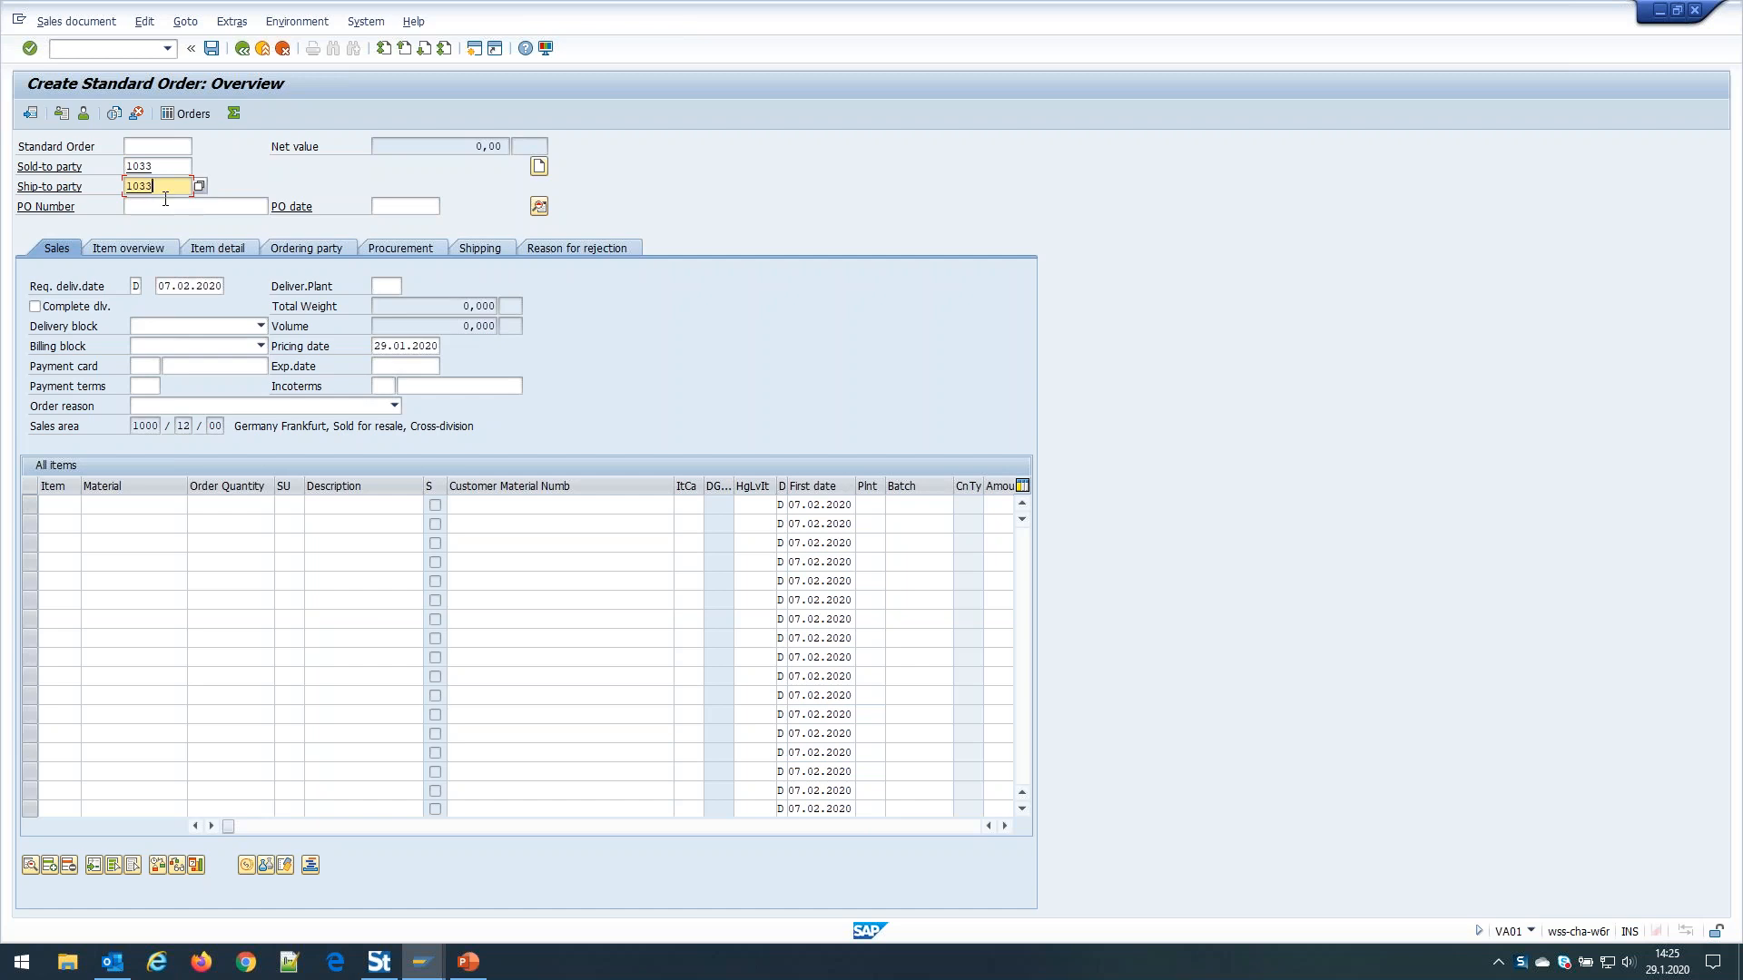
pyautogui.press('Return')
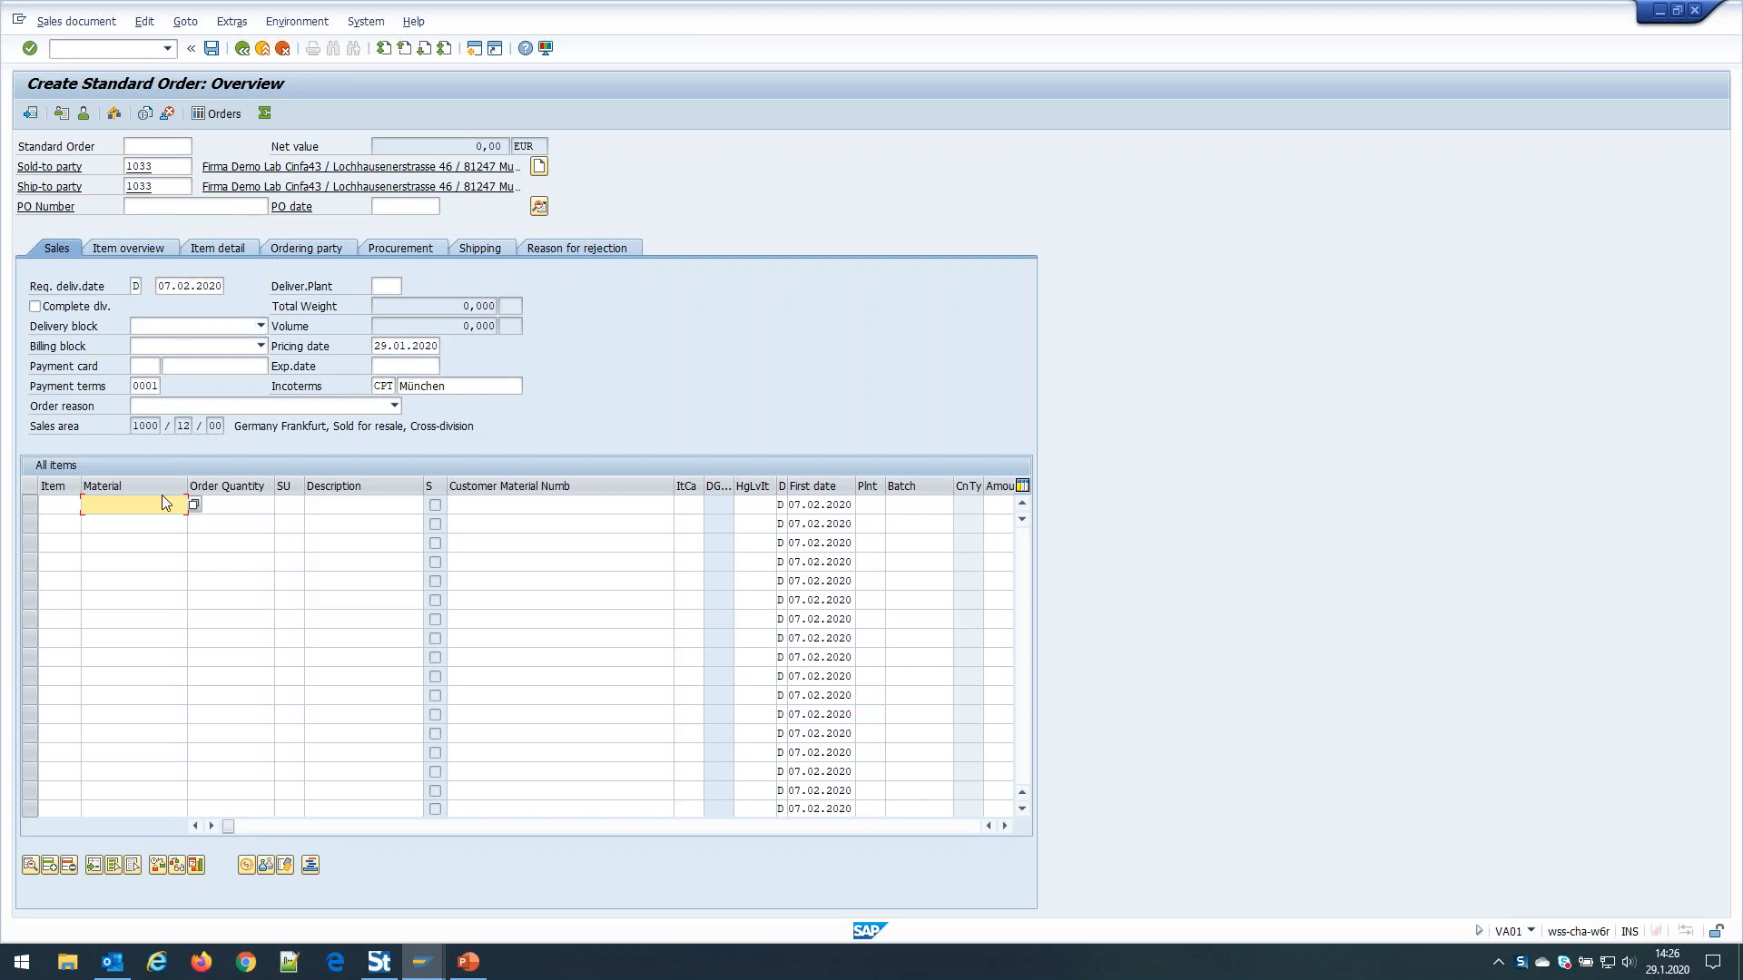
# Add item 10 for material M-11 with order quantity 1 to the sales order
pyautogui.click(118, 526)
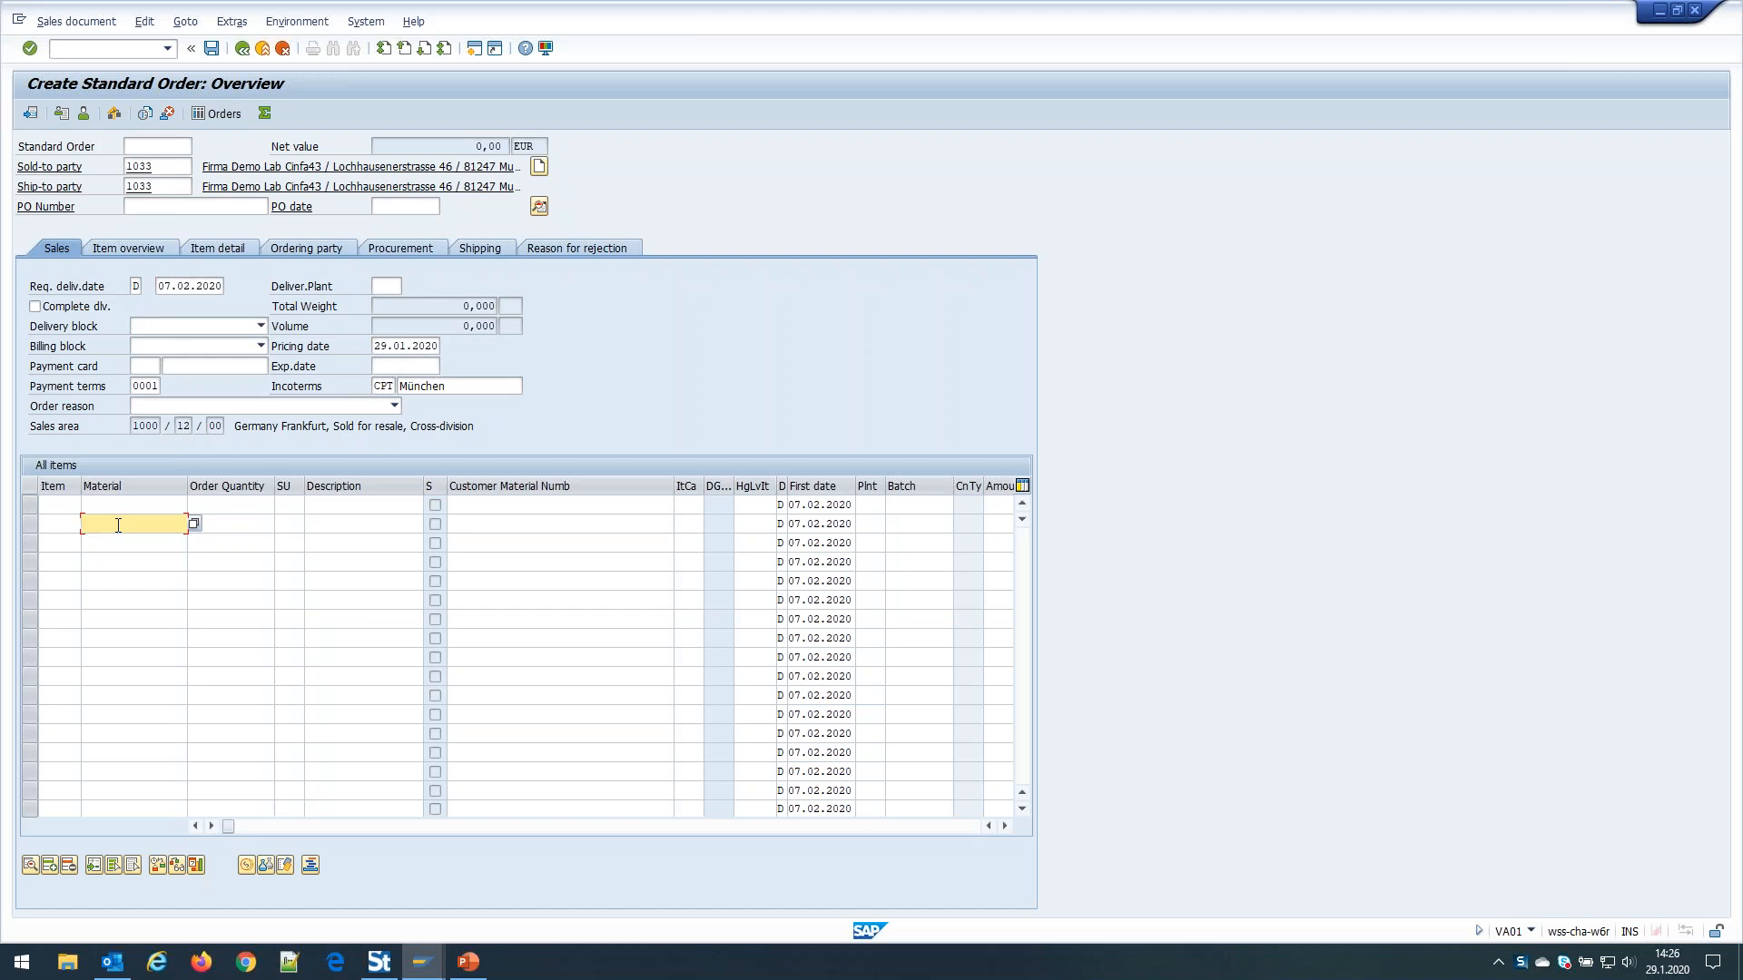
pyautogui.write('m-11')
pyautogui.press('Tab')
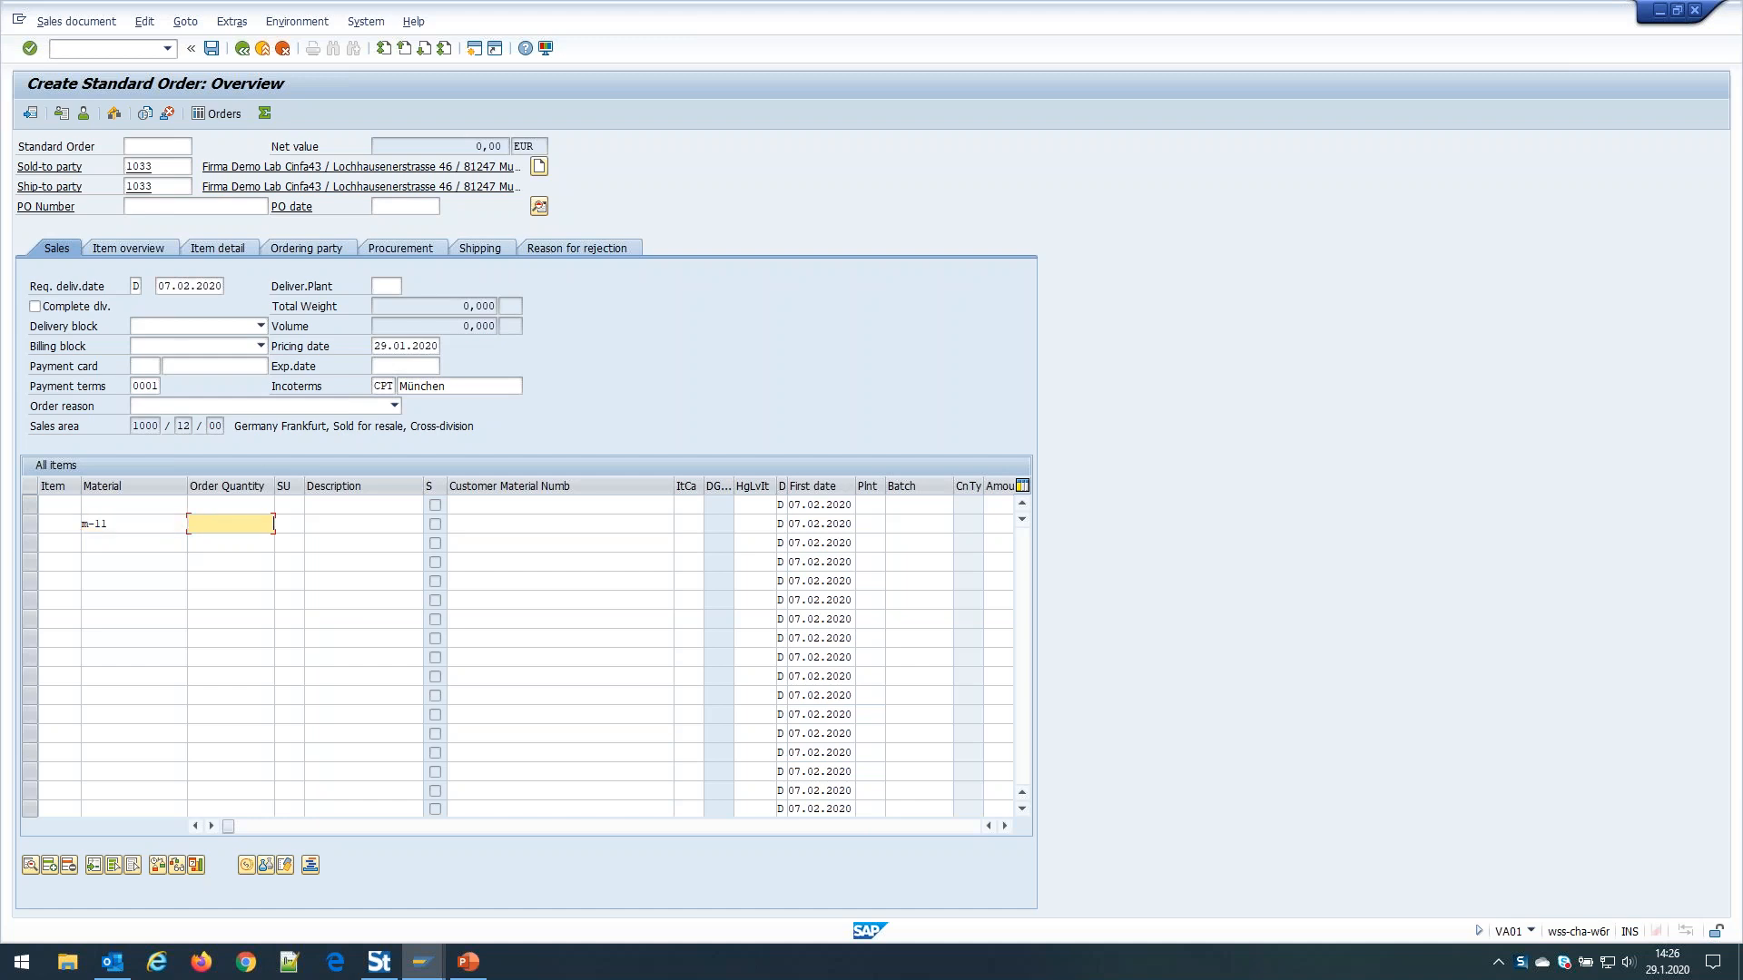
pyautogui.write('1')
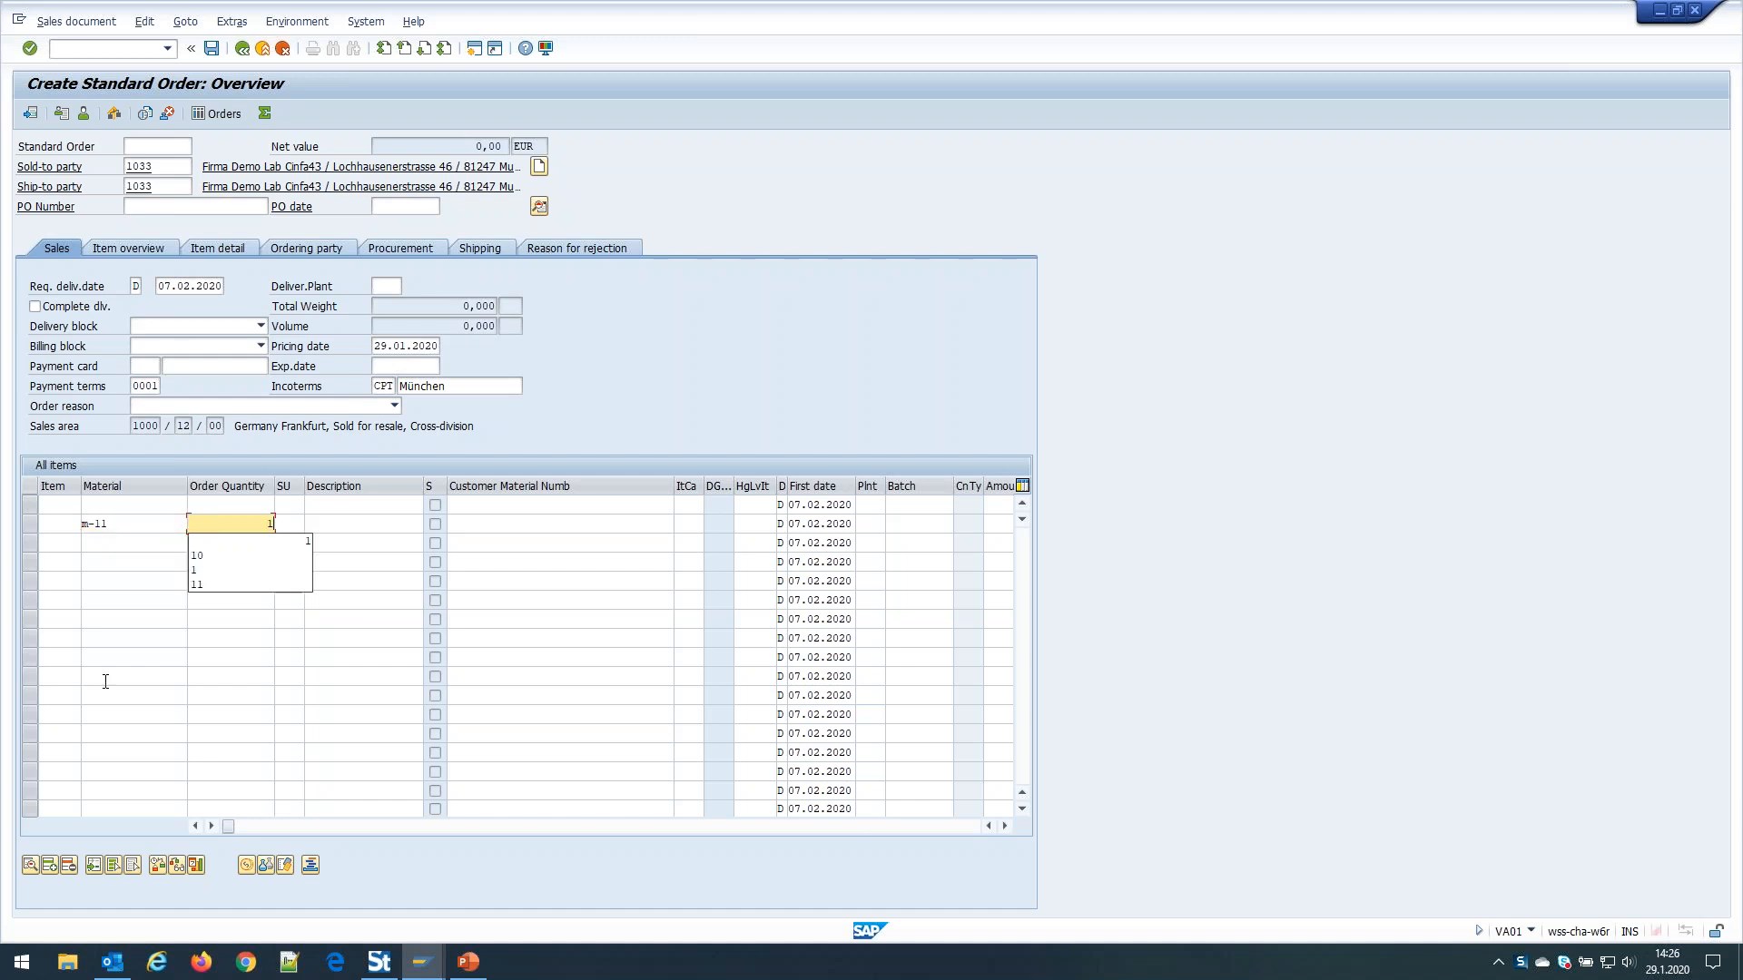
pyautogui.click(50, 867)
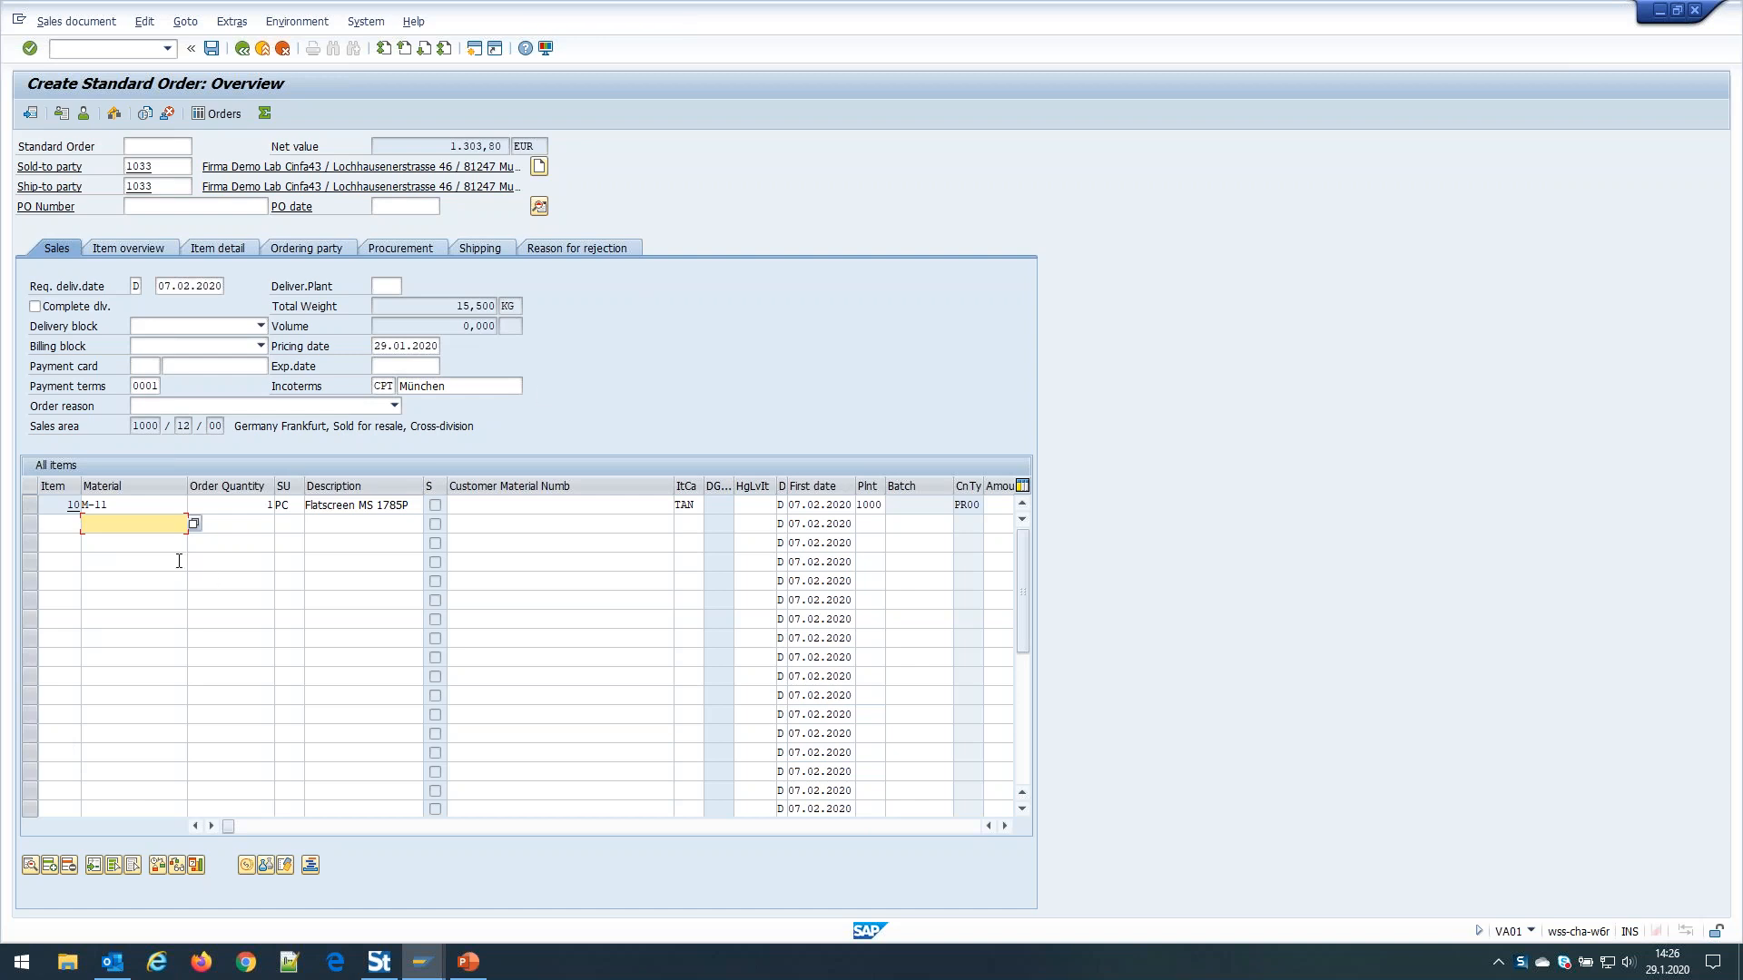
# Save the sales order in SAP to finish the recording
pyautogui.click(212, 49)
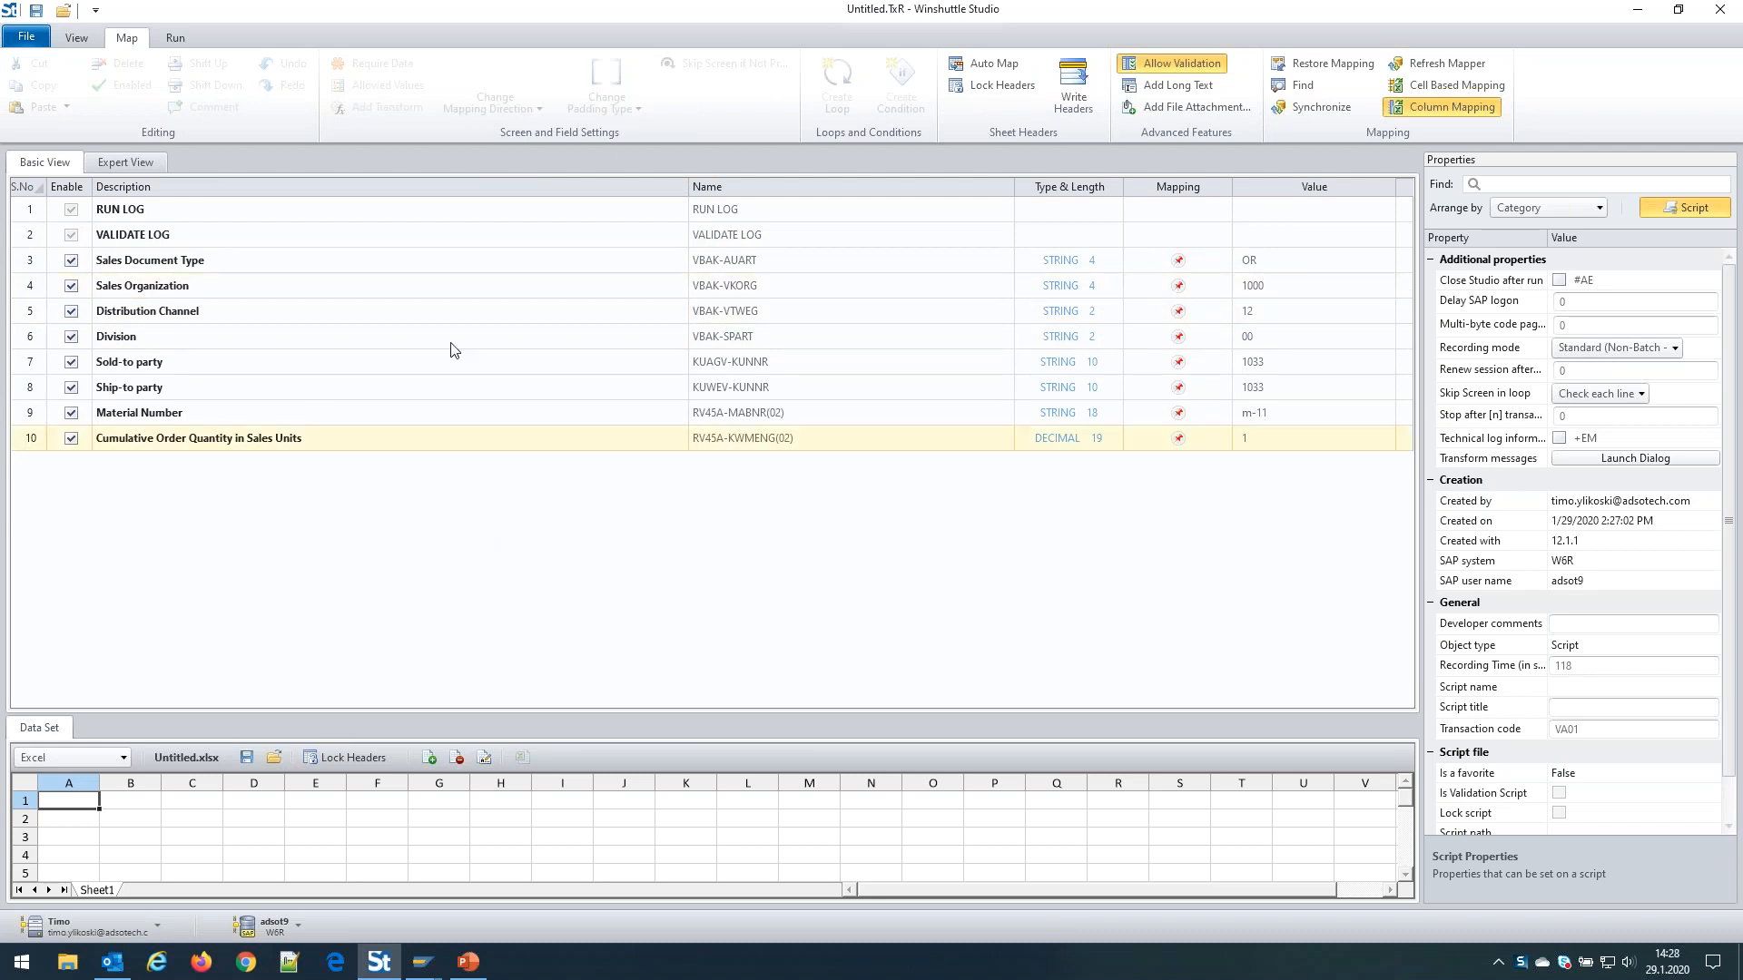
# Show the script in Expert View and inspect the SAPMV45A 0101 screen's BDC fields
pyautogui.click(128, 163)
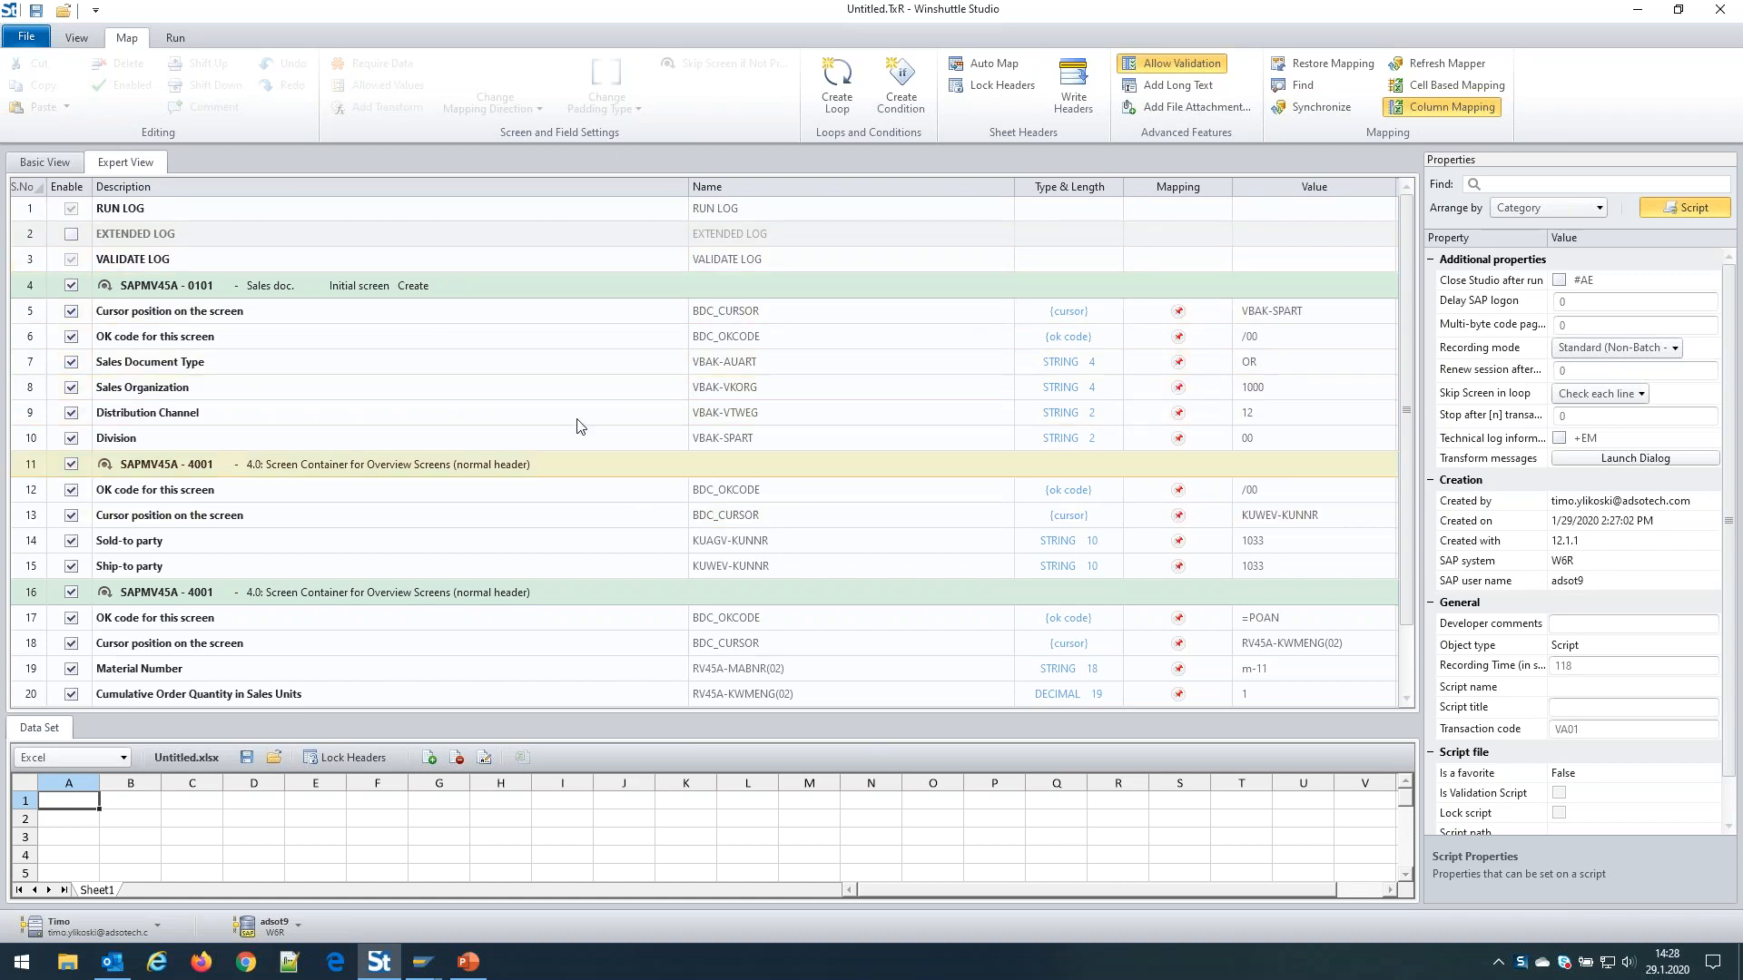
pyautogui.scroll(-1, 560, 421)
pyautogui.scroll(1, 560, 420)
pyautogui.click(560, 298)
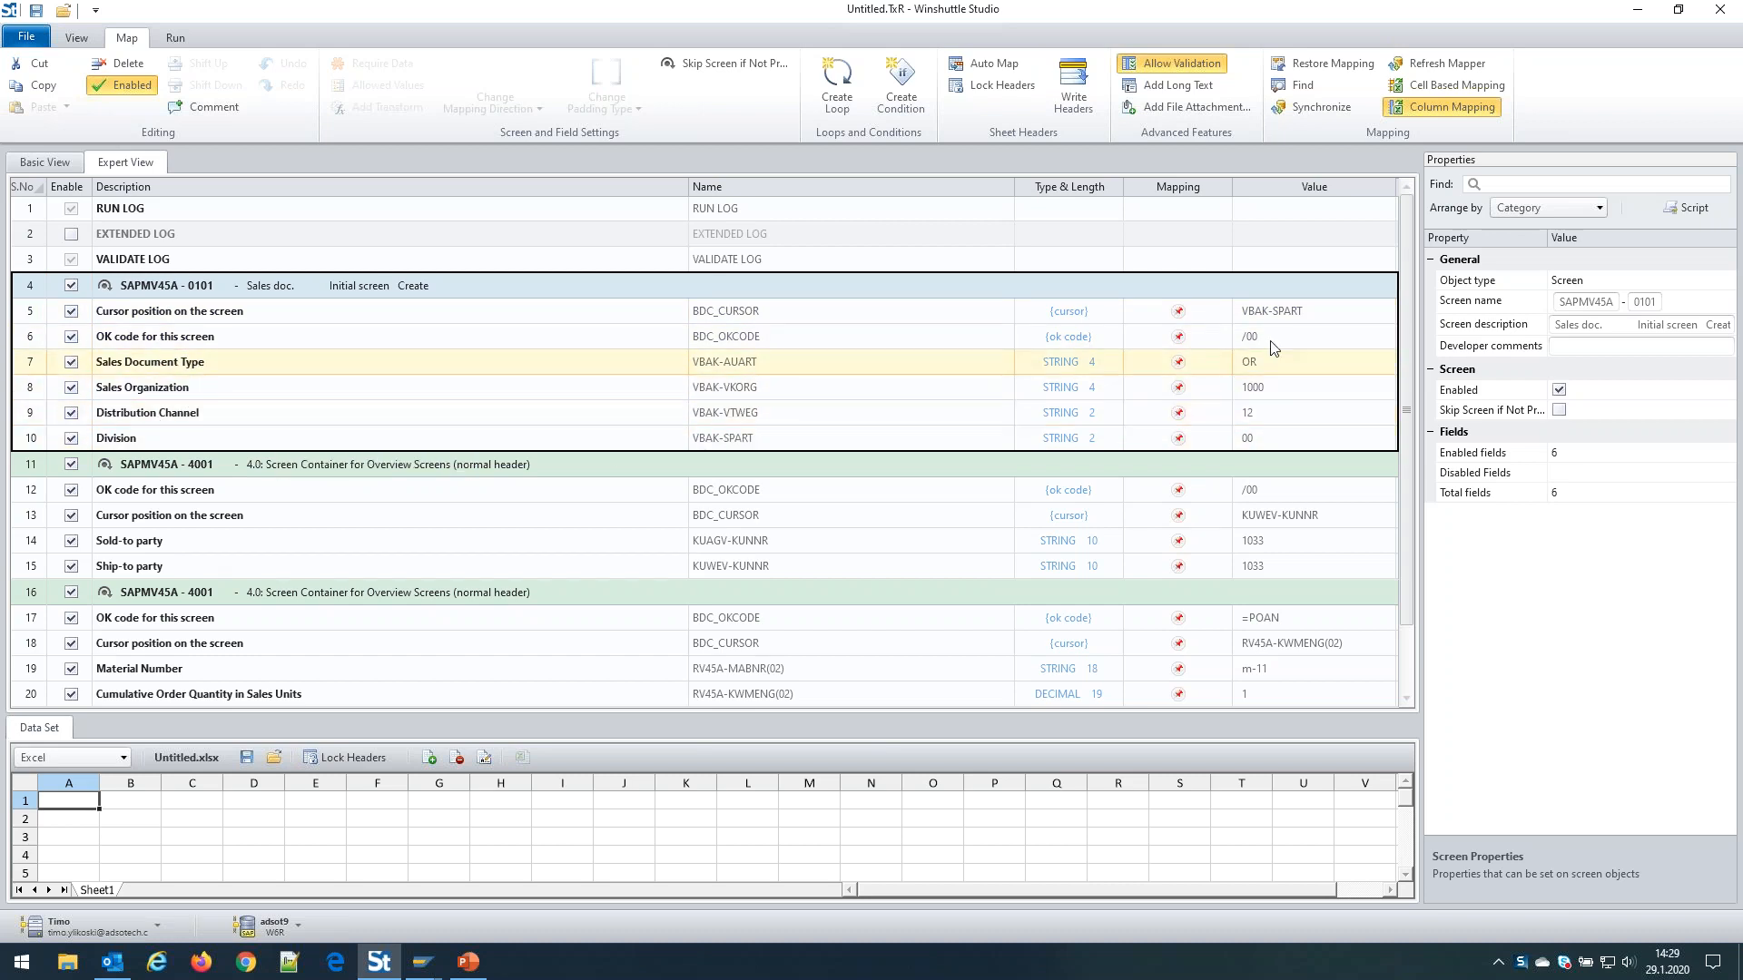
pyautogui.click(574, 466)
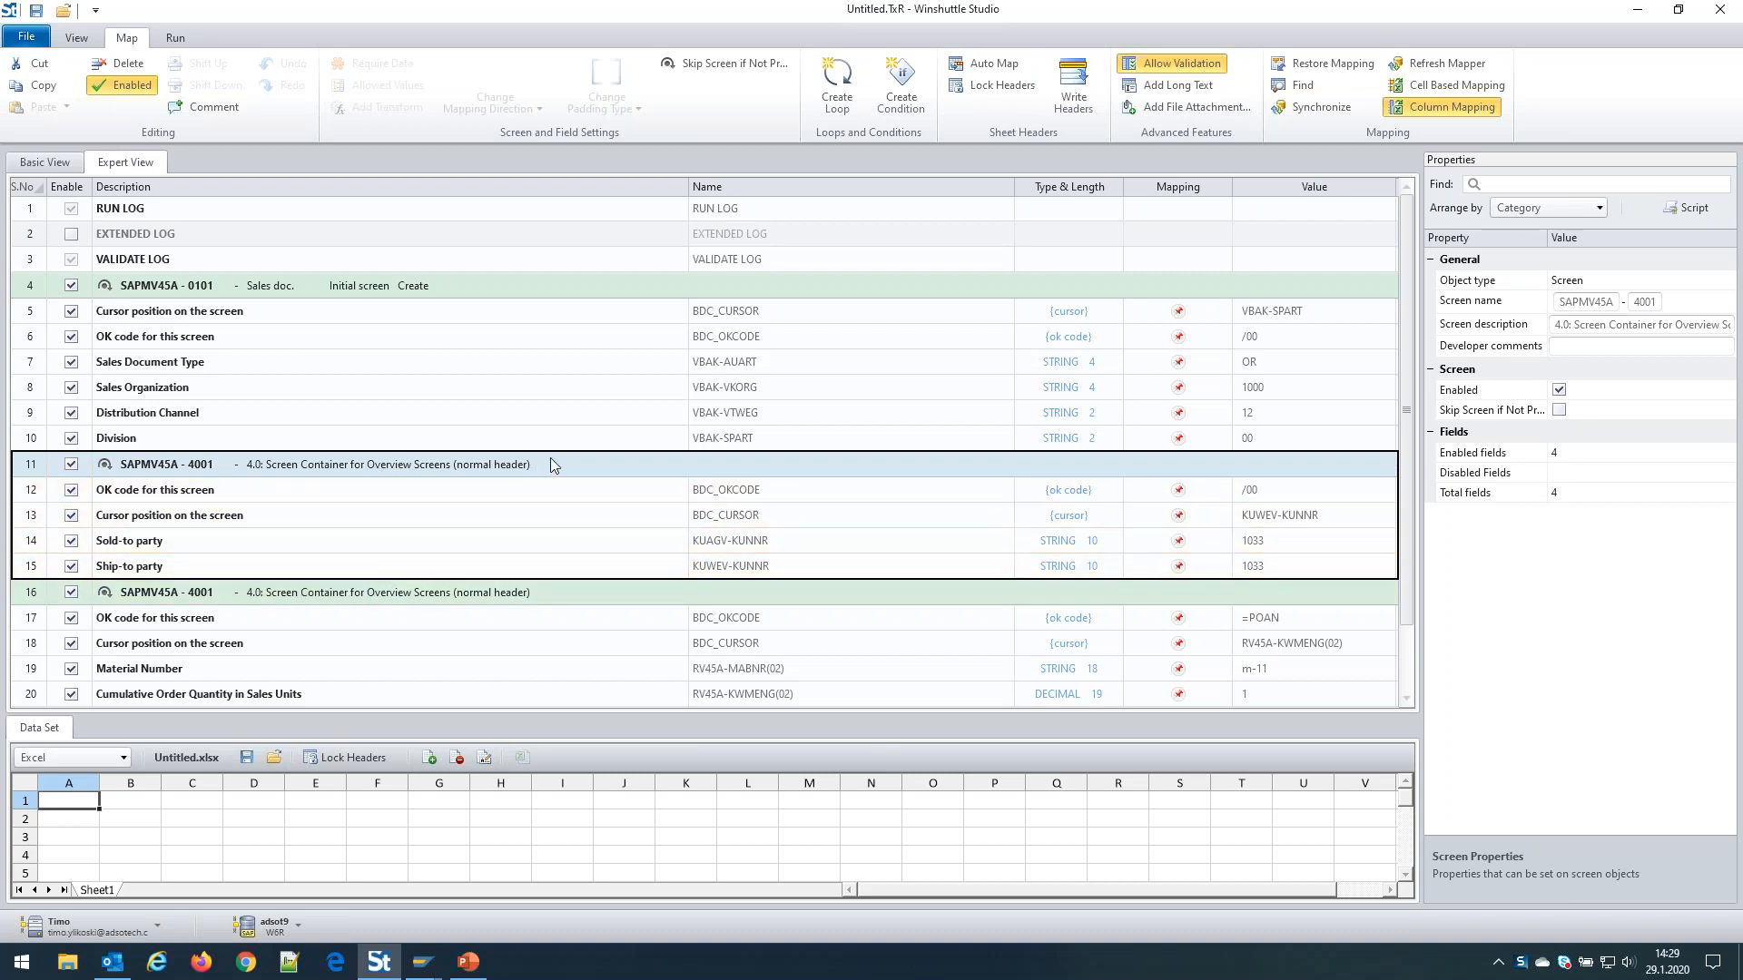
pyautogui.scroll(-1, 551, 458)
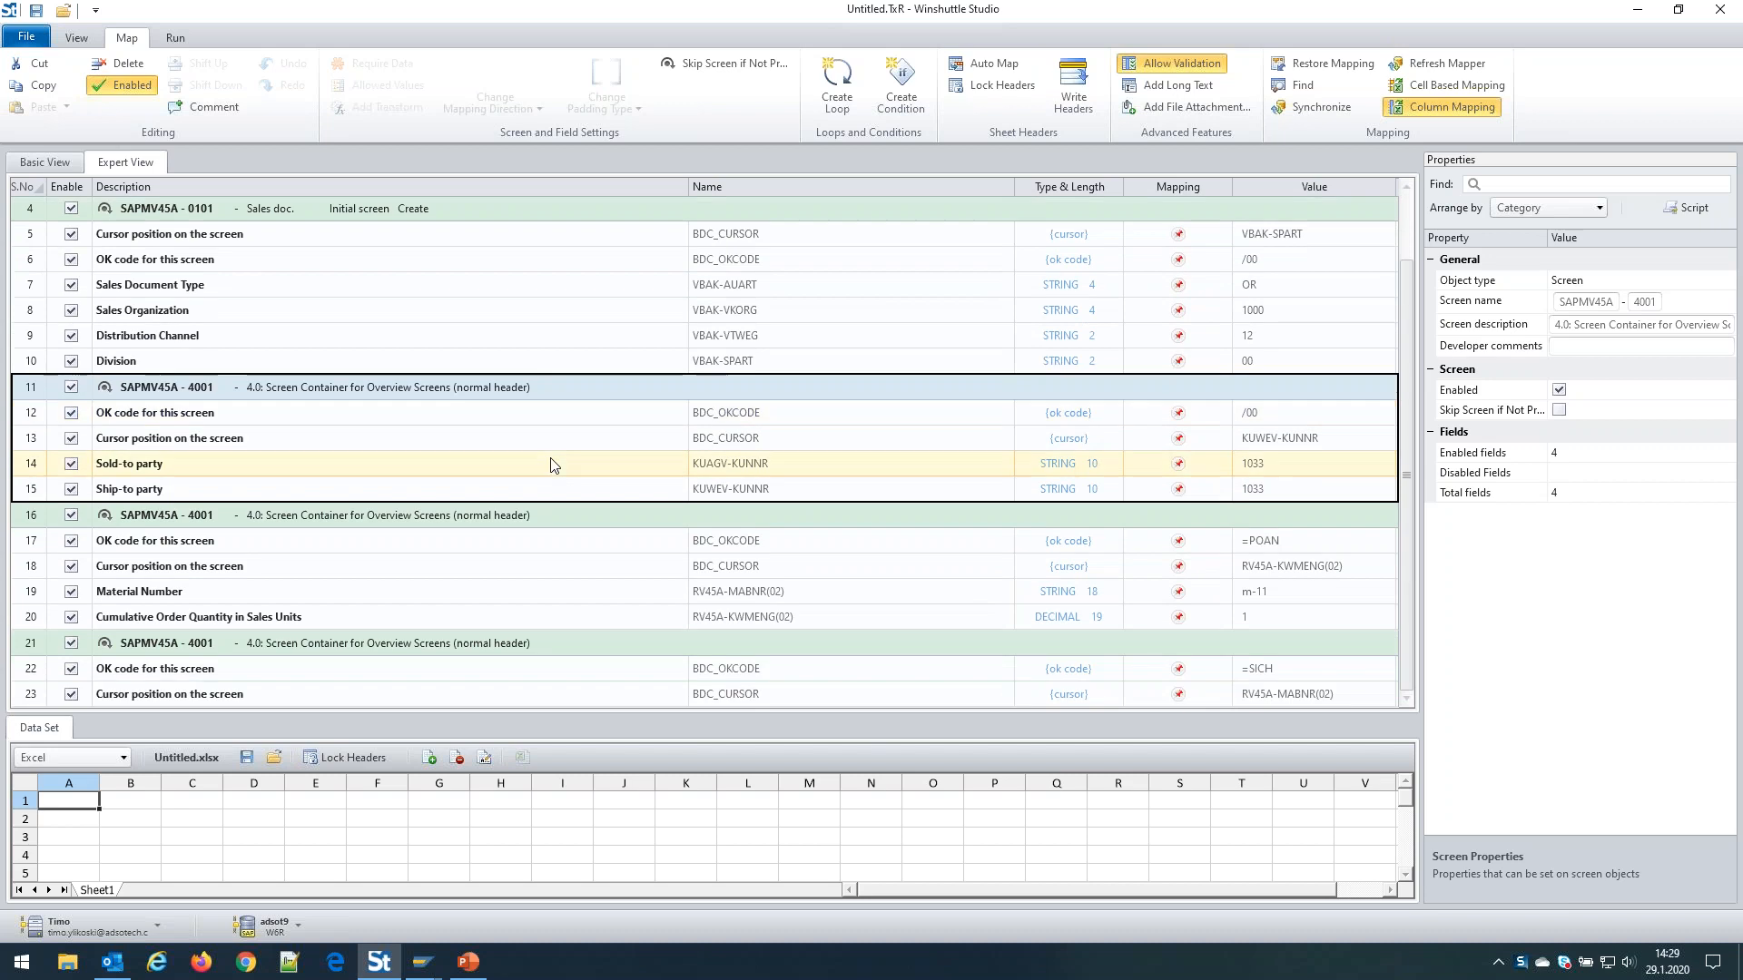
pyautogui.click(598, 511)
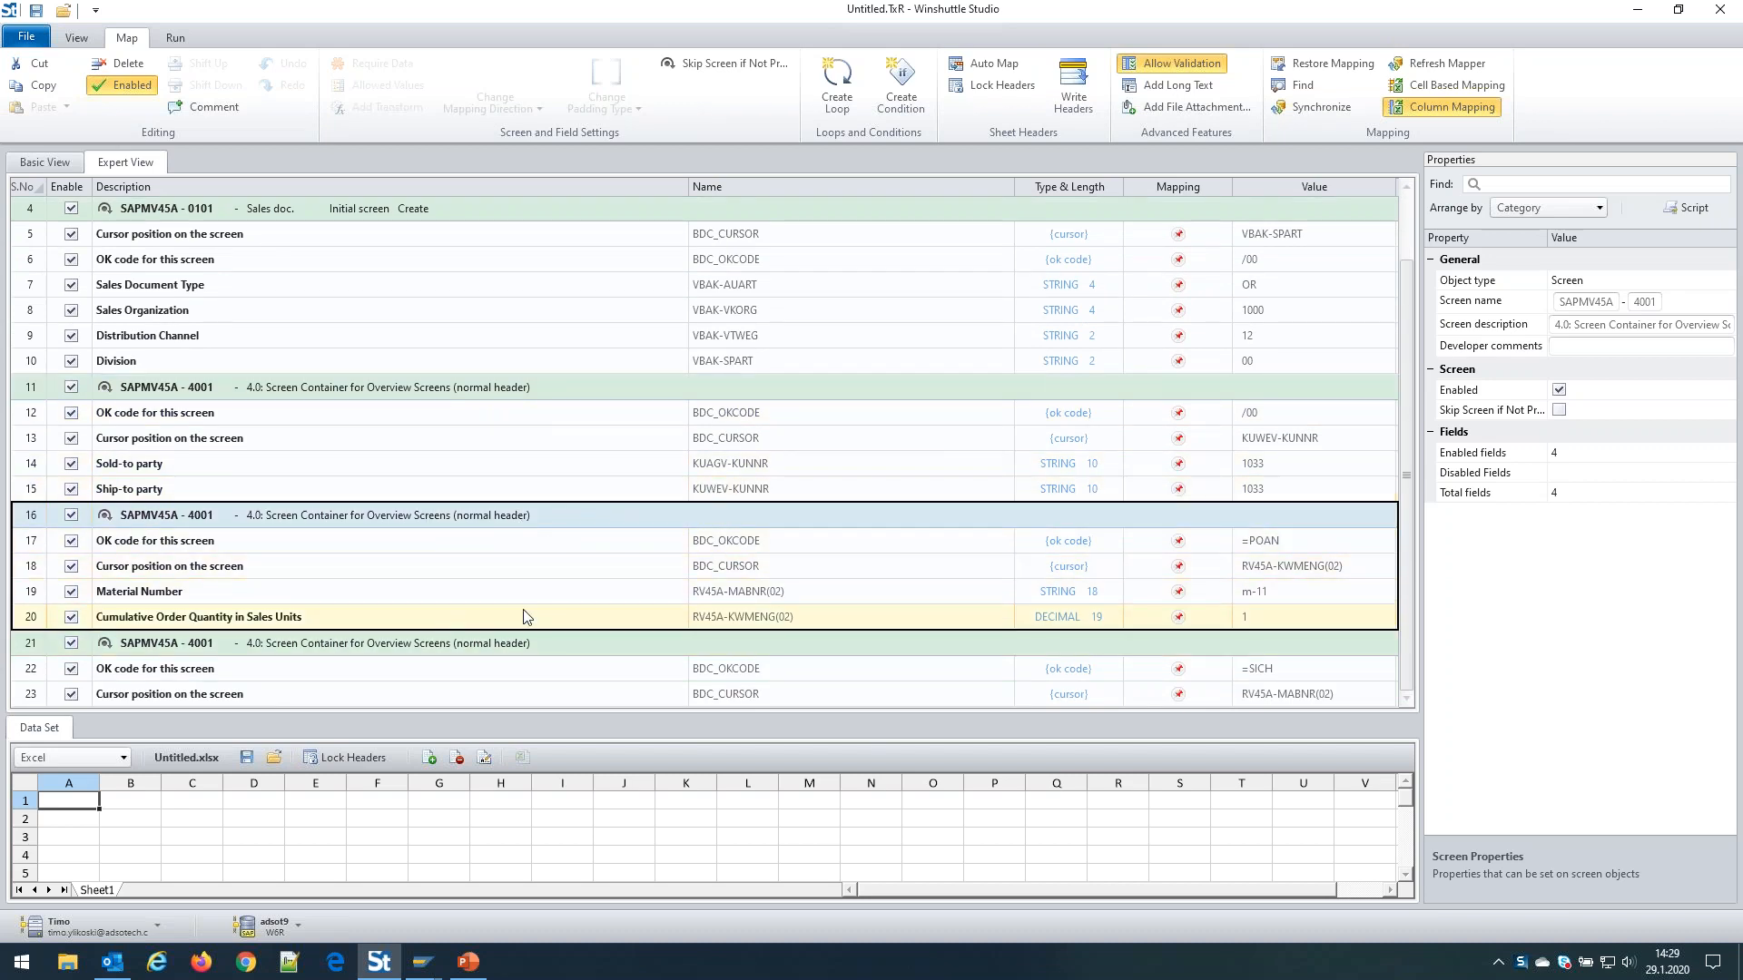
pyautogui.click(553, 651)
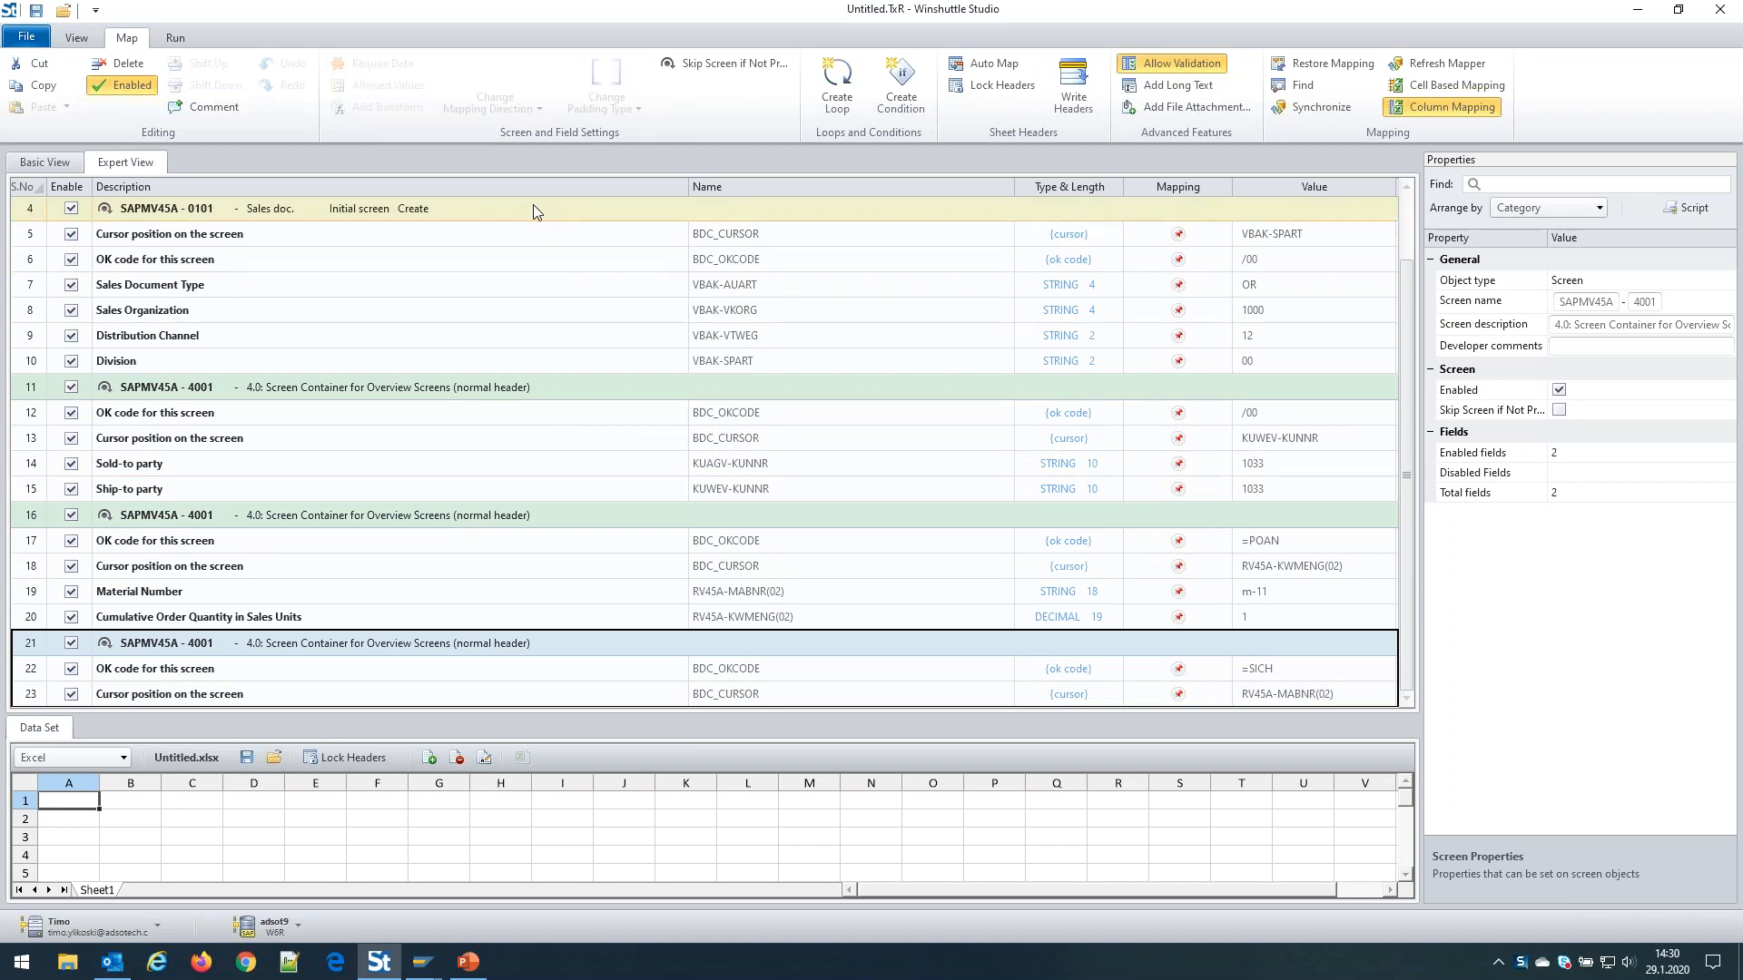
pyautogui.scroll(1, 574, 263)
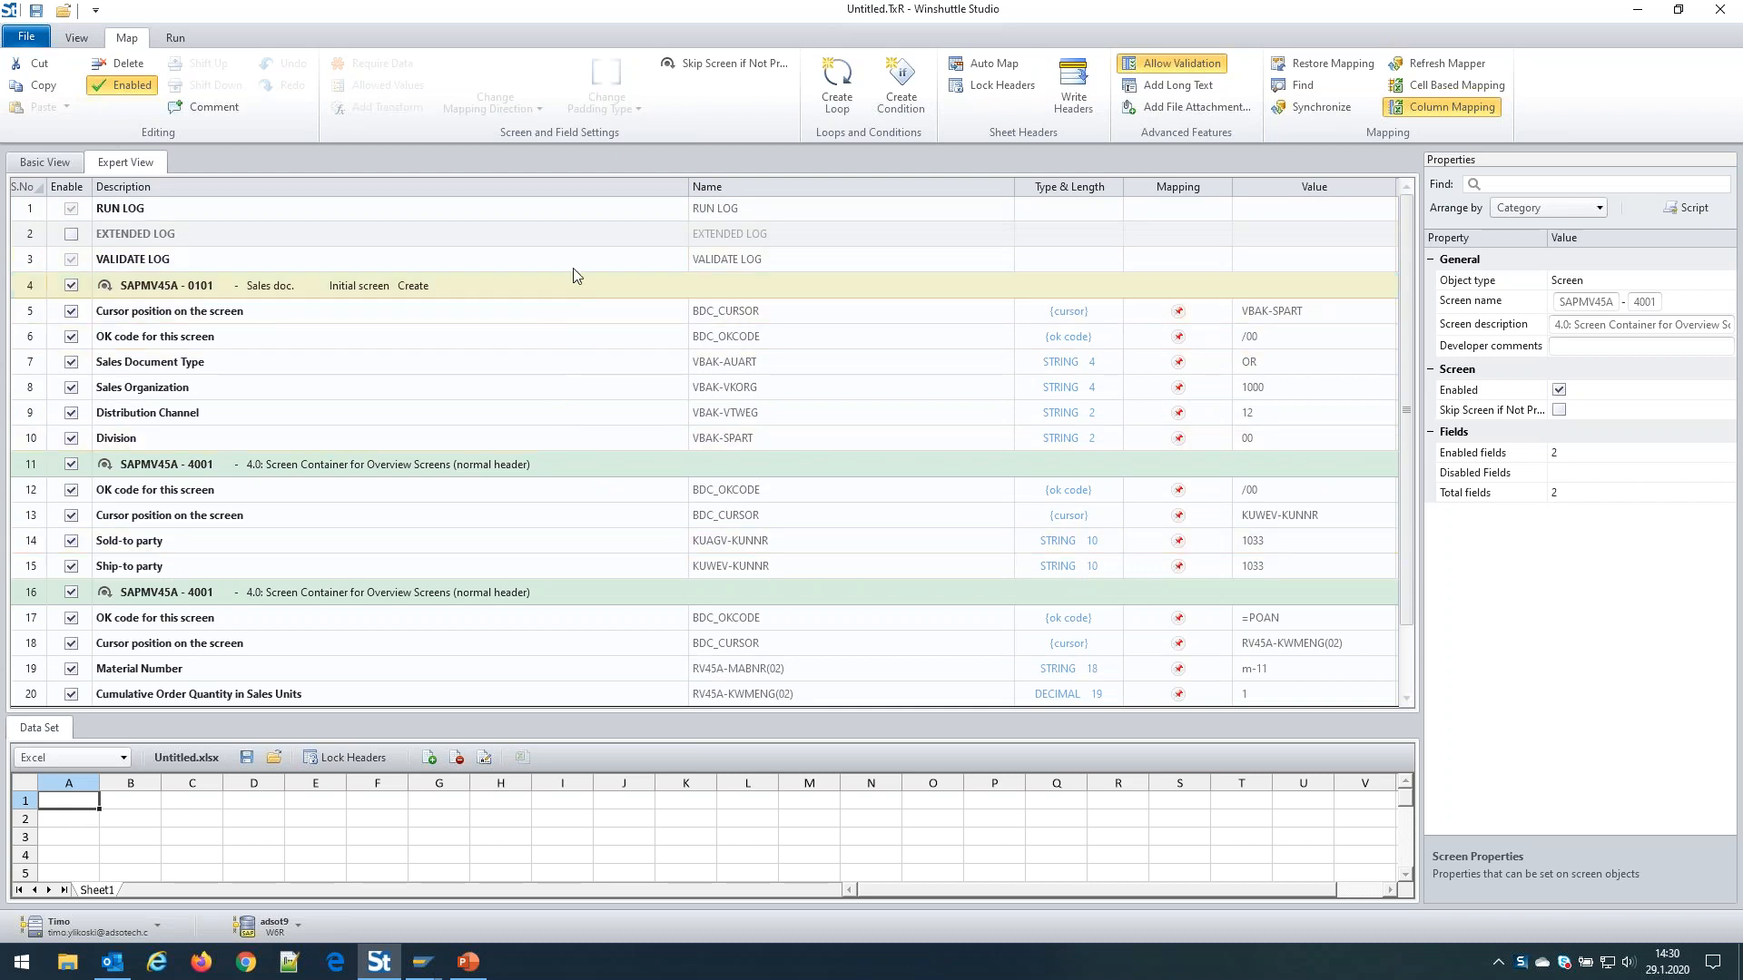
pyautogui.click(564, 305)
pyautogui.click(578, 476)
pyautogui.click(564, 602)
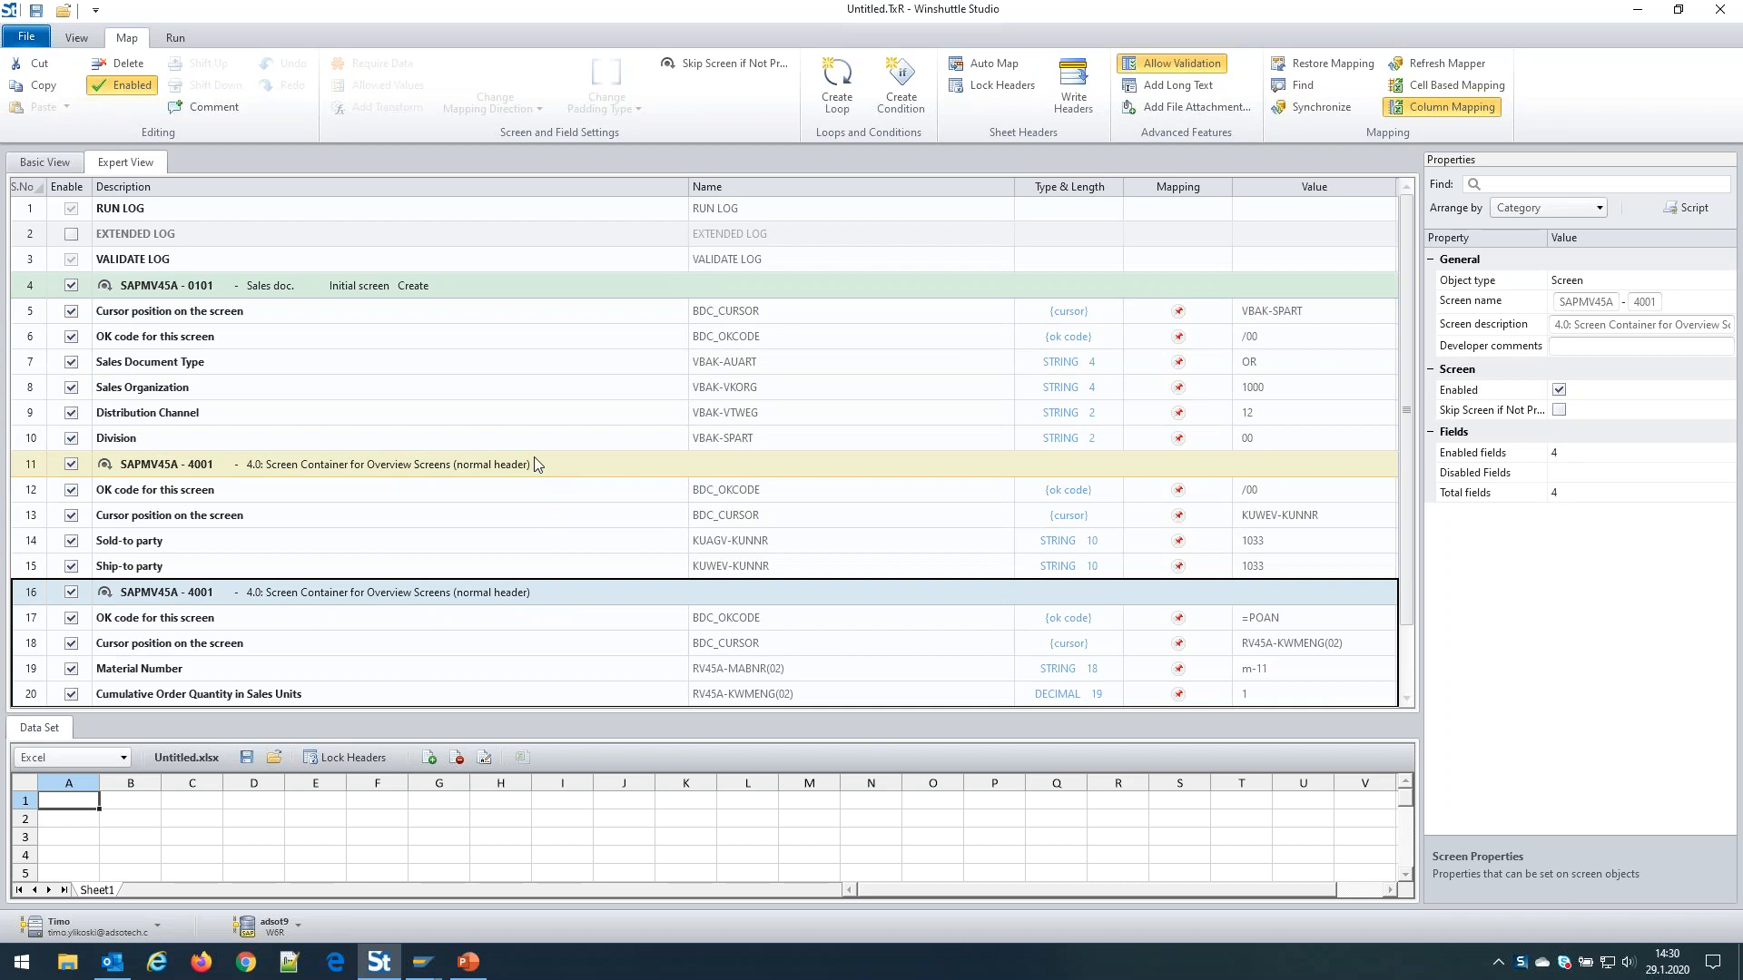
pyautogui.scroll(-1, 553, 477)
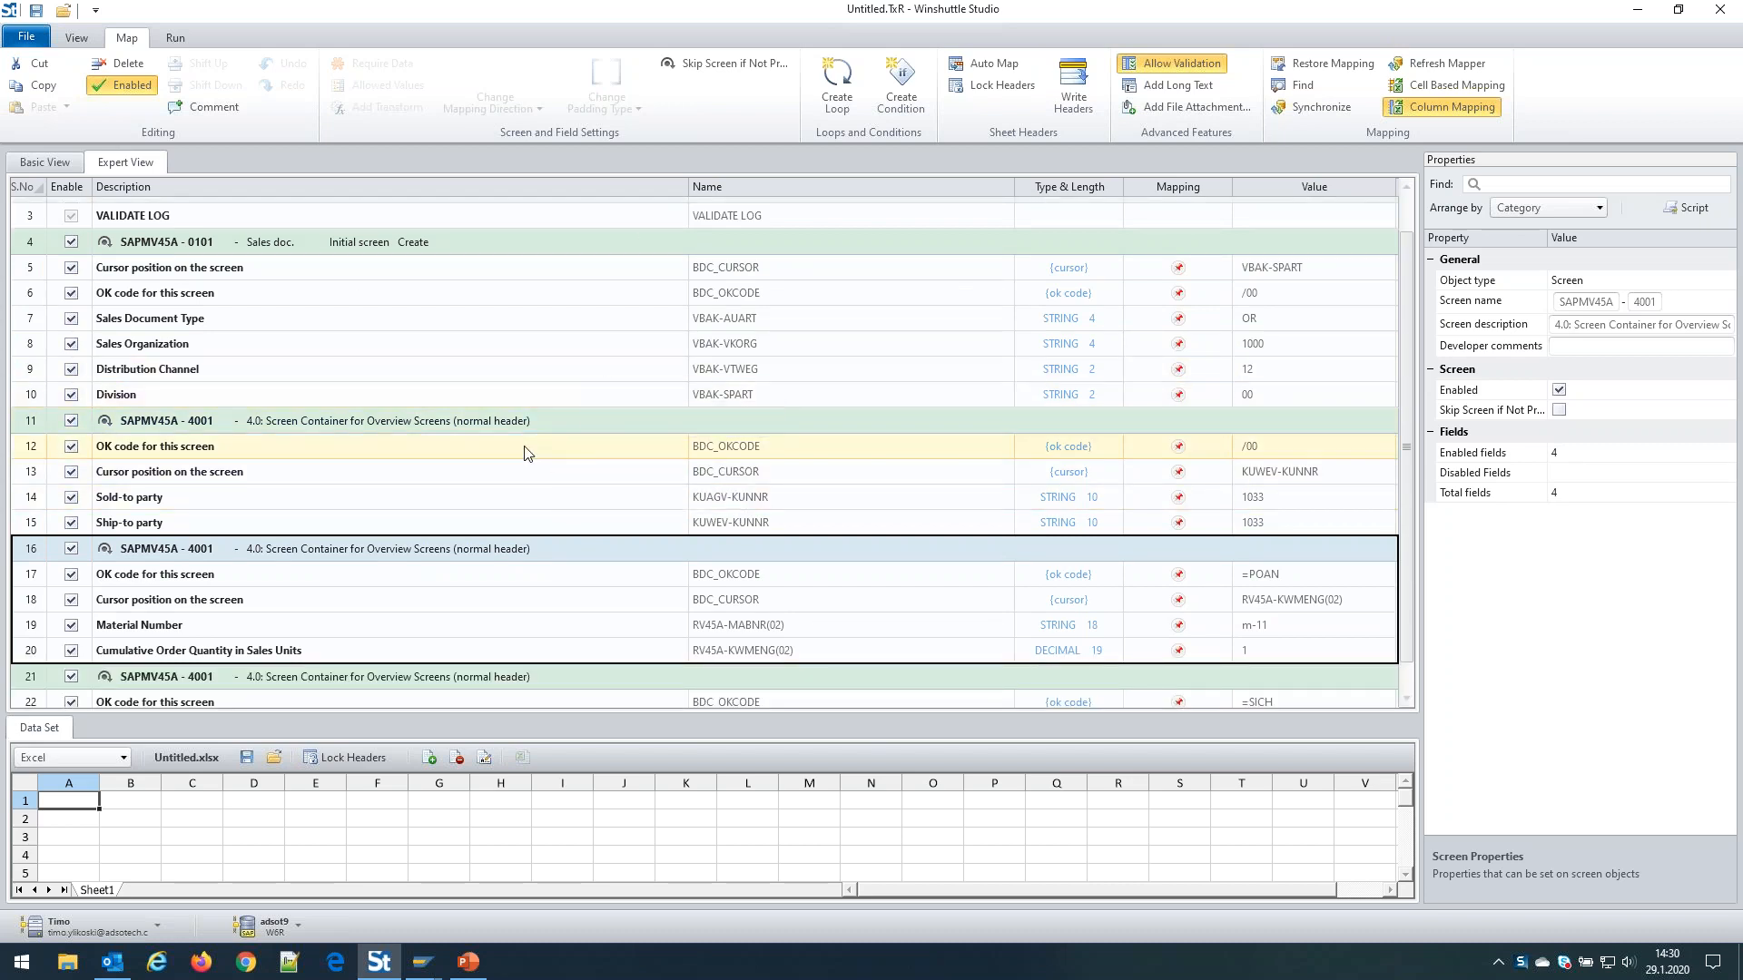
pyautogui.scroll(-1, 526, 454)
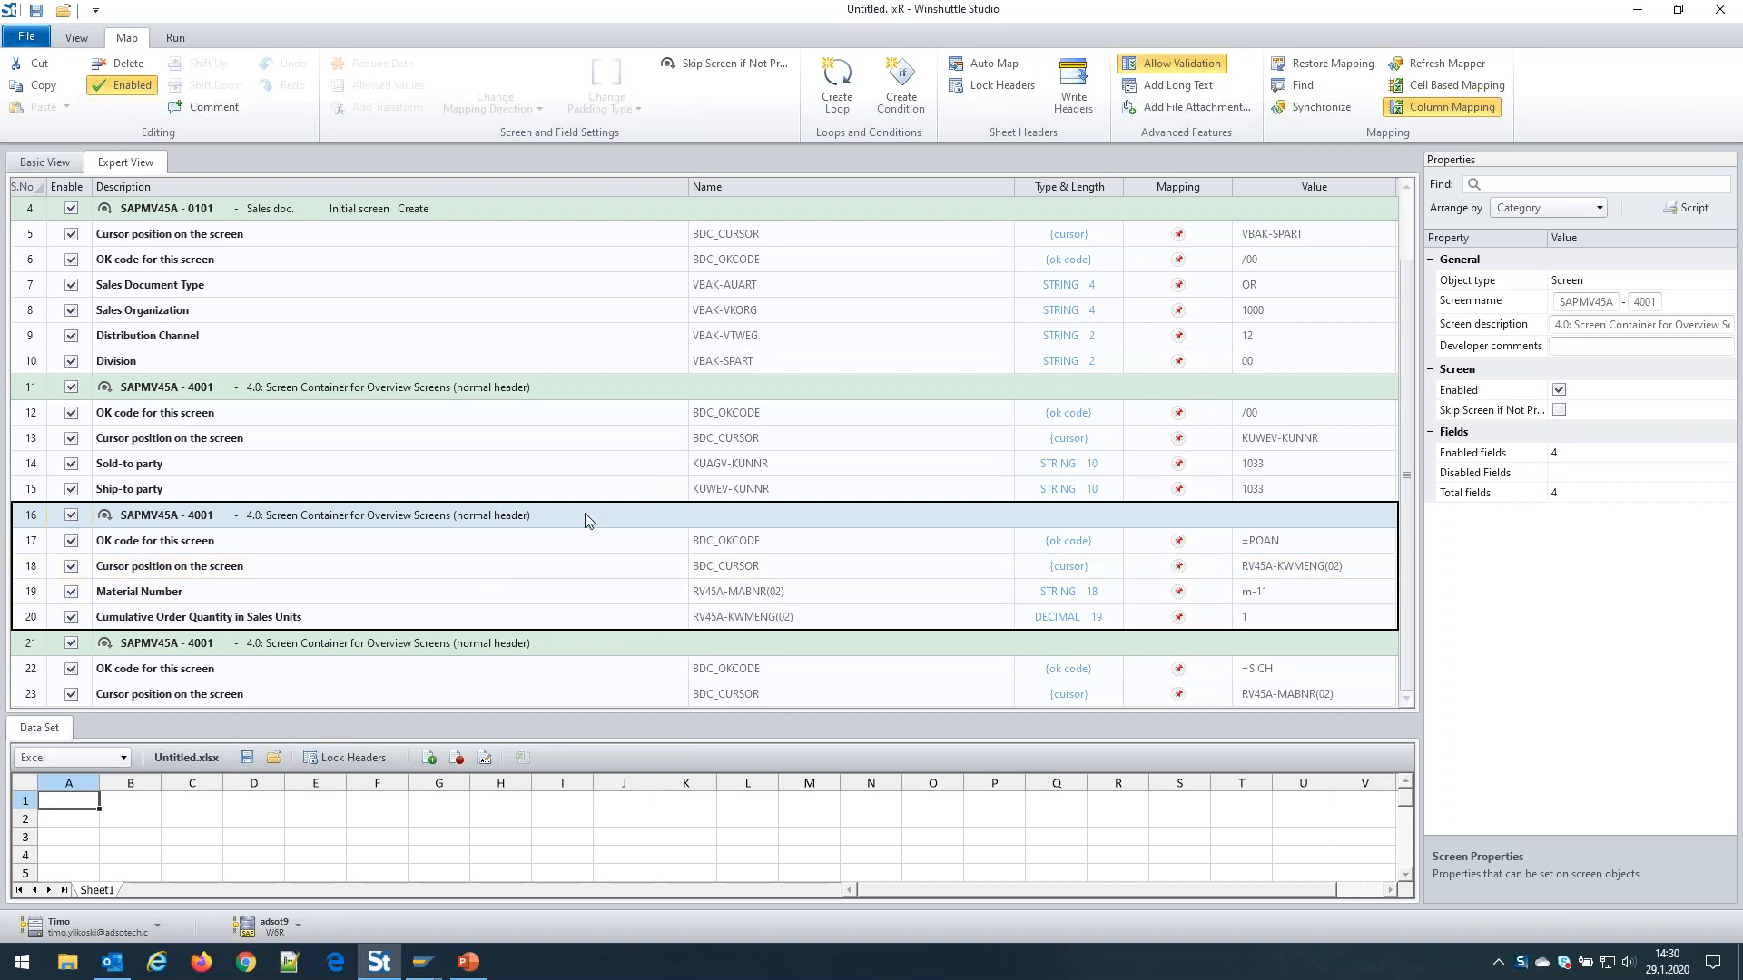
pyautogui.click(395, 601)
pyautogui.click(1249, 591)
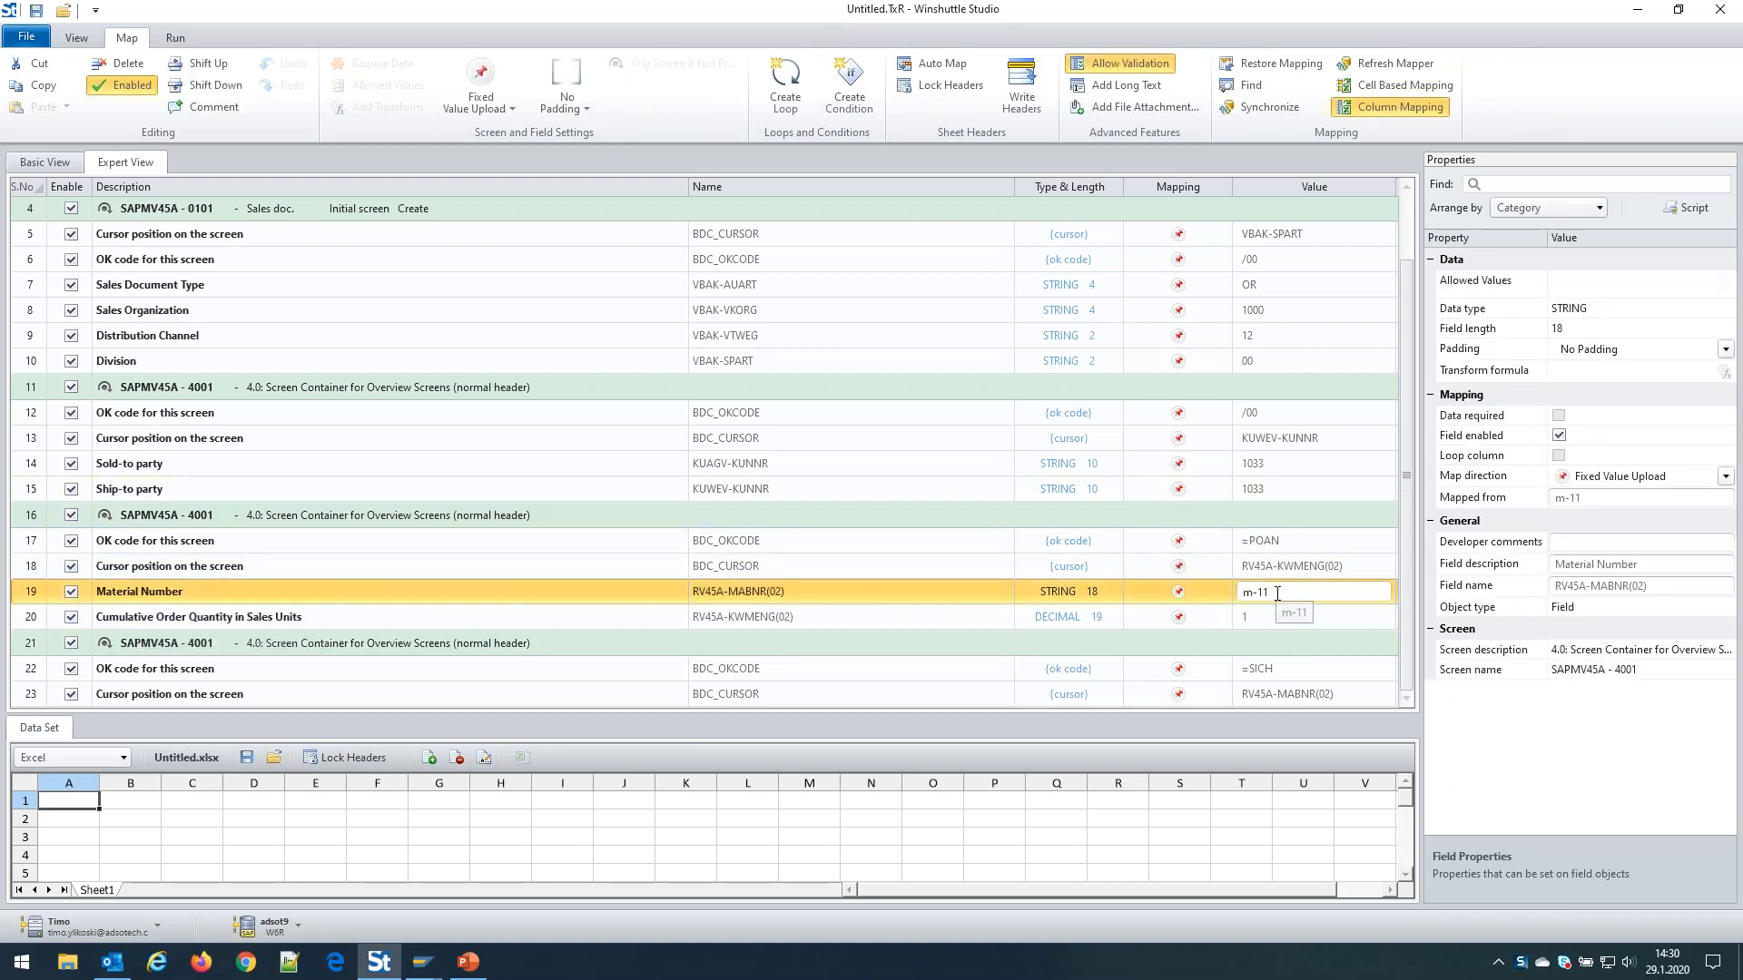
pyautogui.click(324, 616)
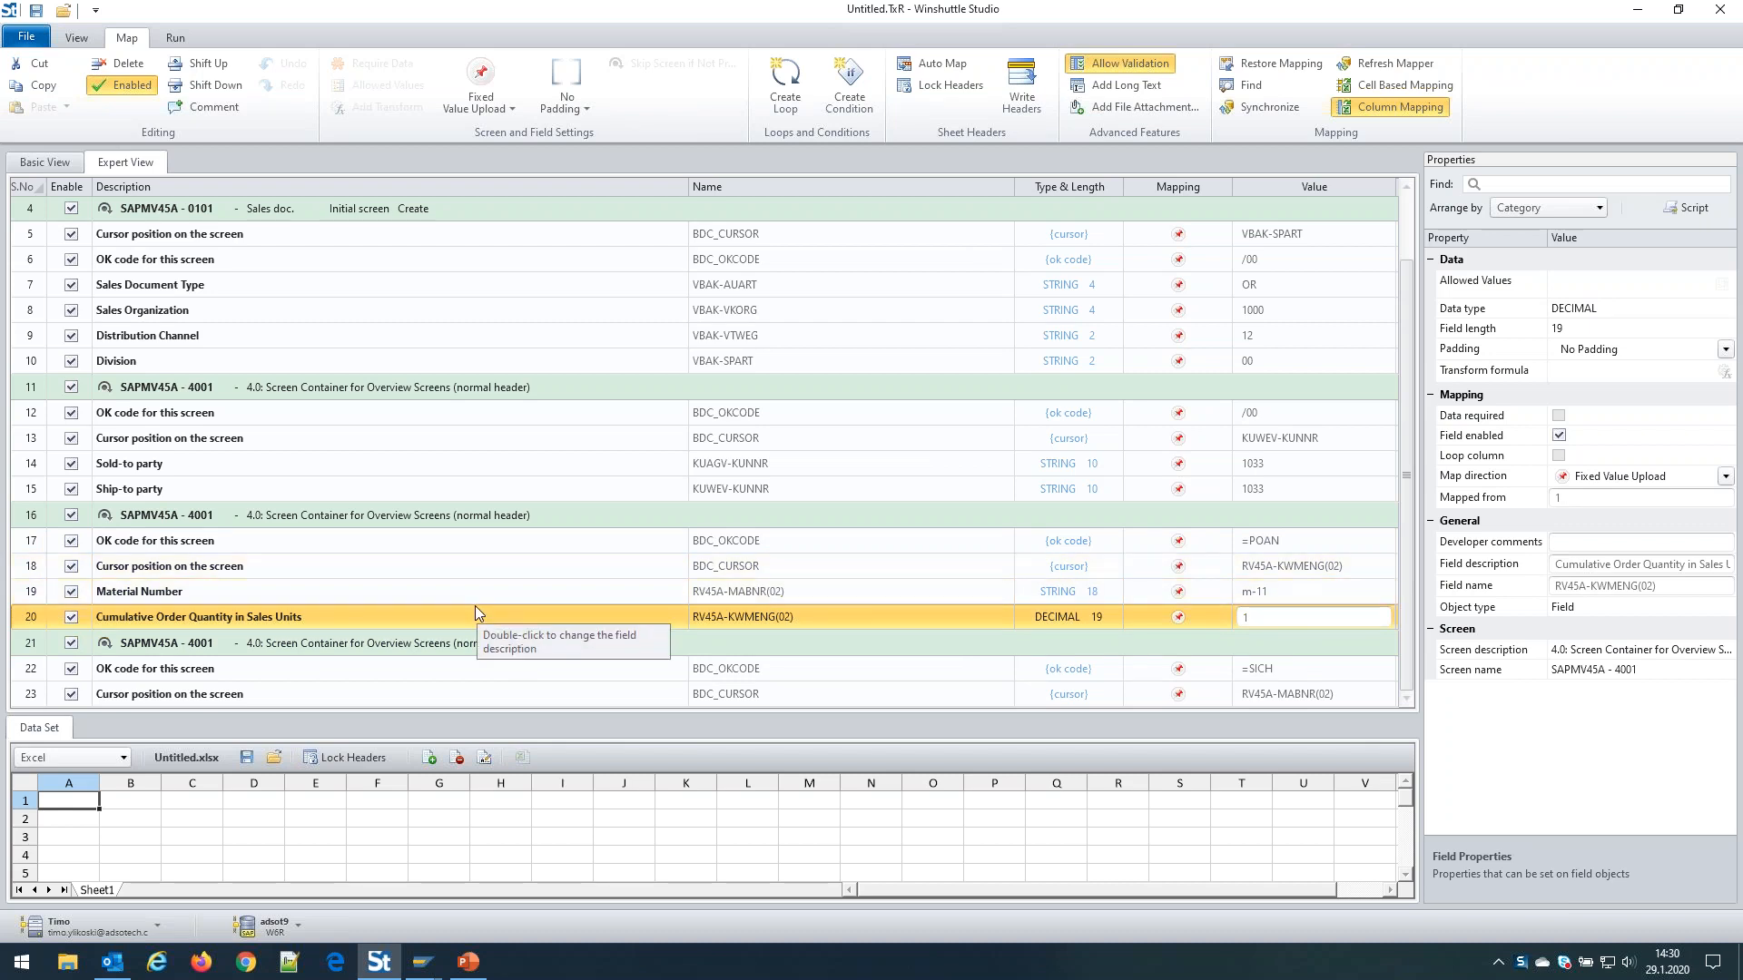
pyautogui.click(581, 530)
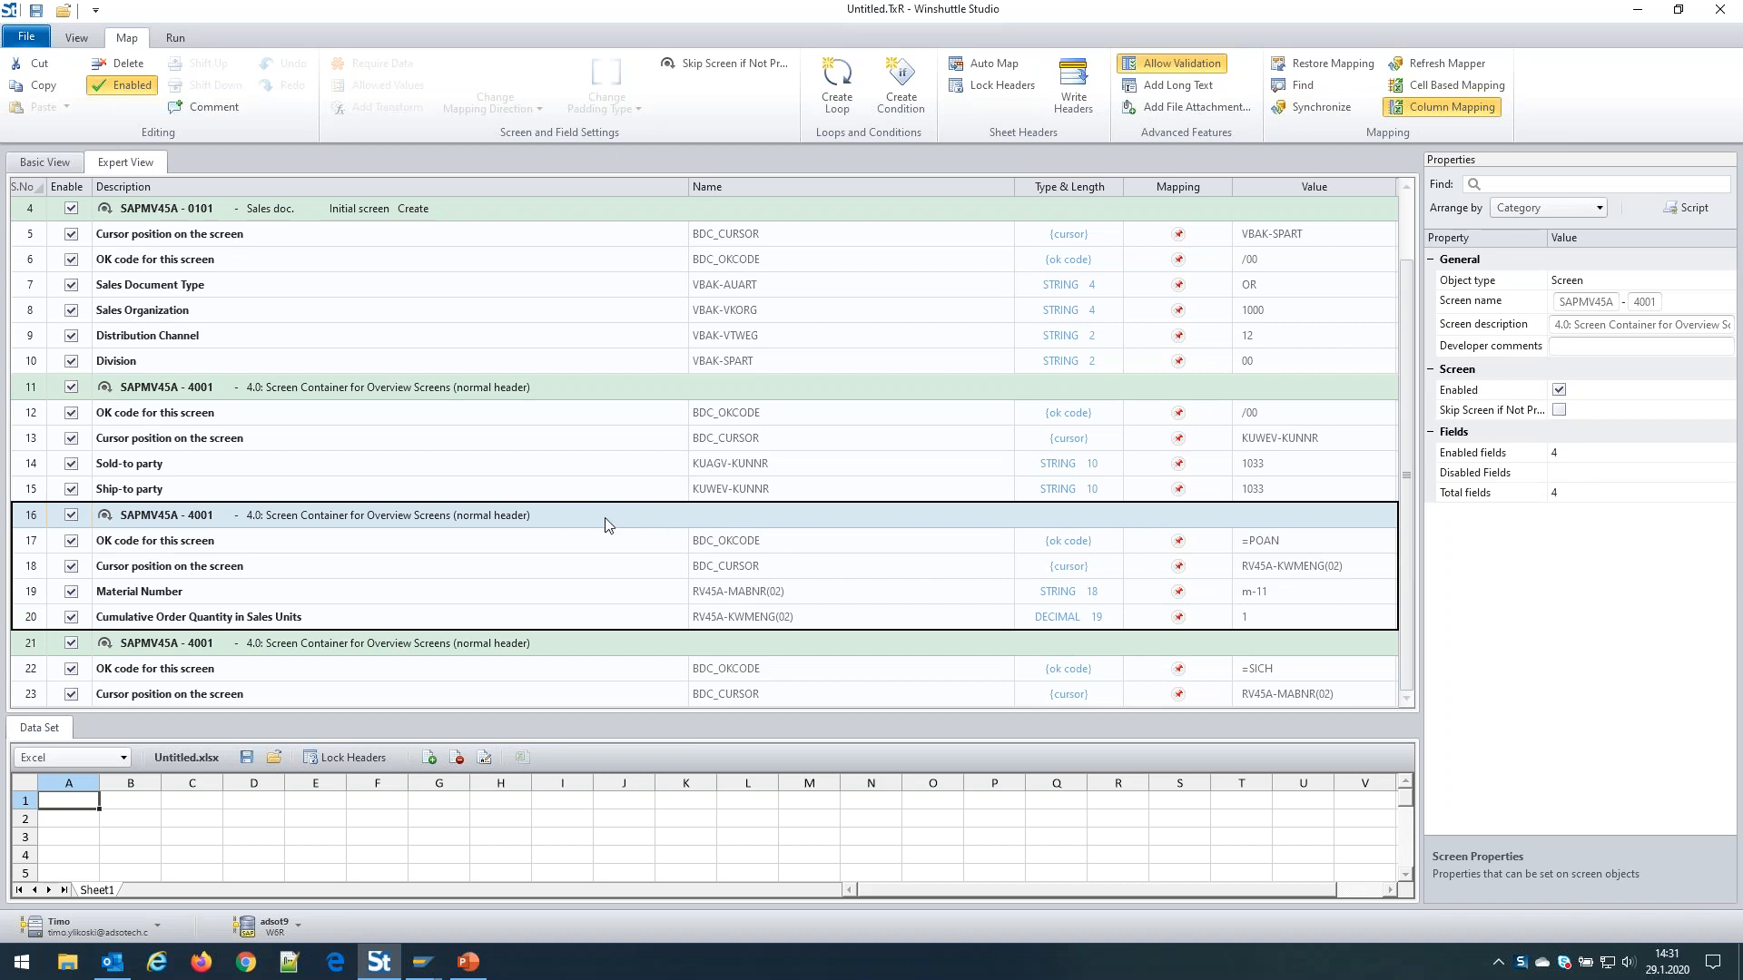
# Select the item screen's field rows and create a loop over them
pyautogui.keyDown('shift'); pyautogui.click(605, 623); pyautogui.keyUp('shift')
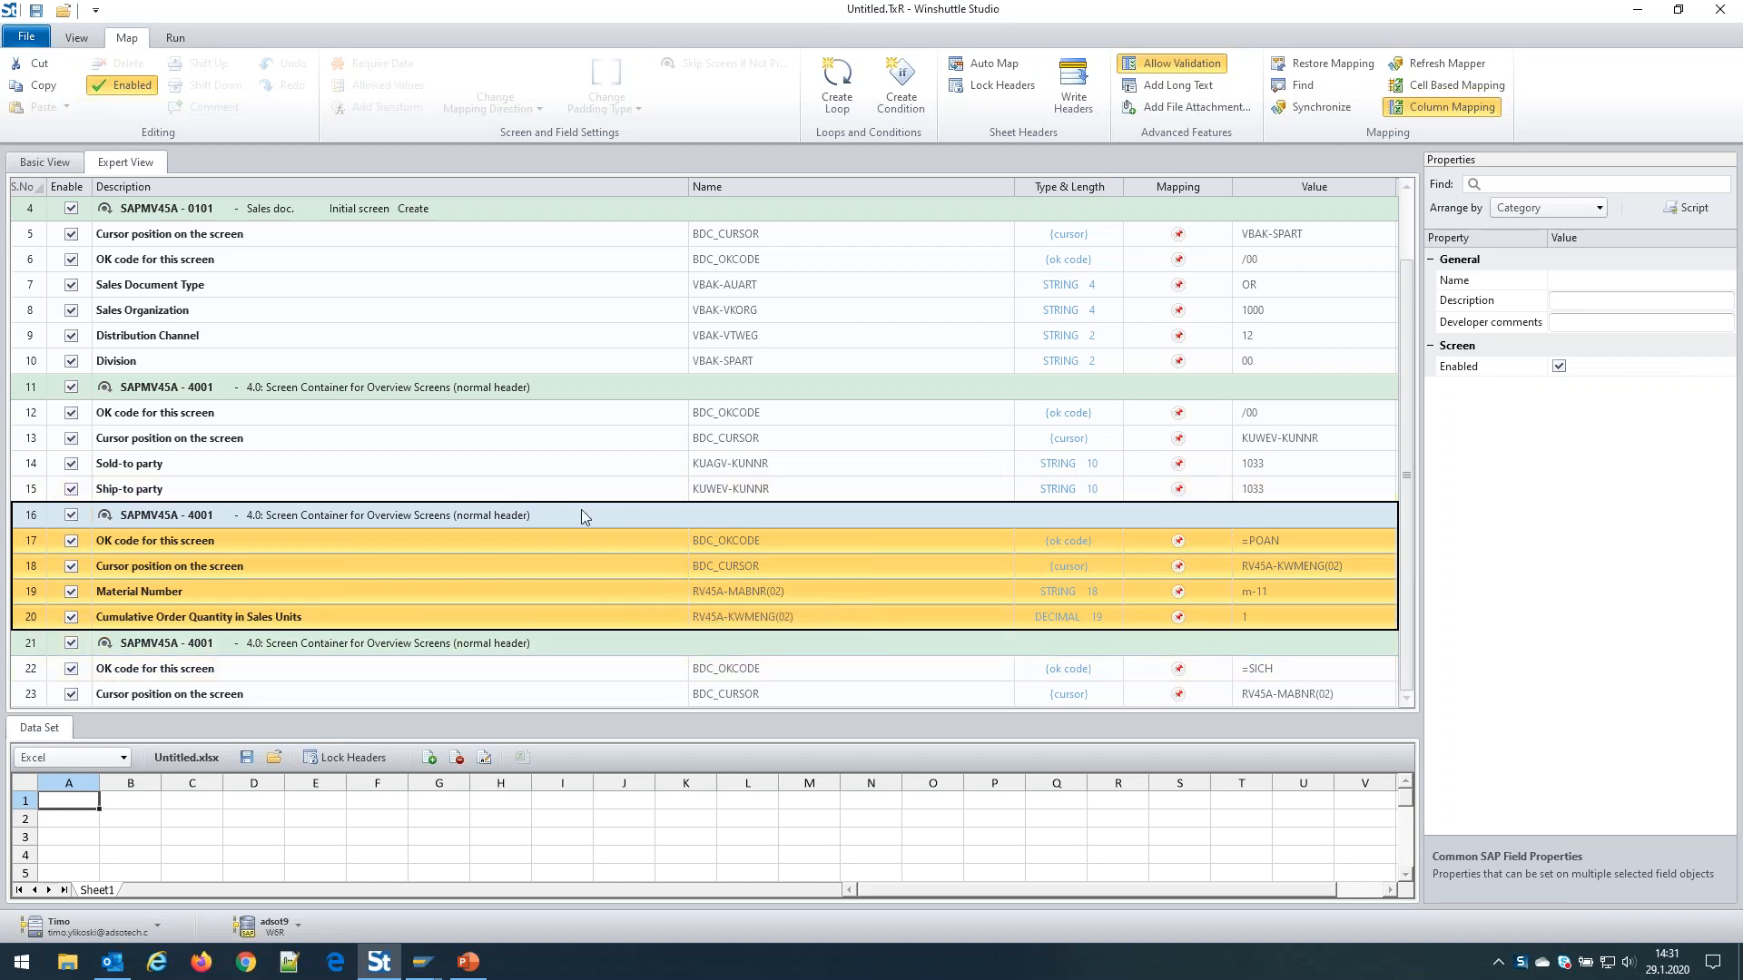
pyautogui.click(847, 111)
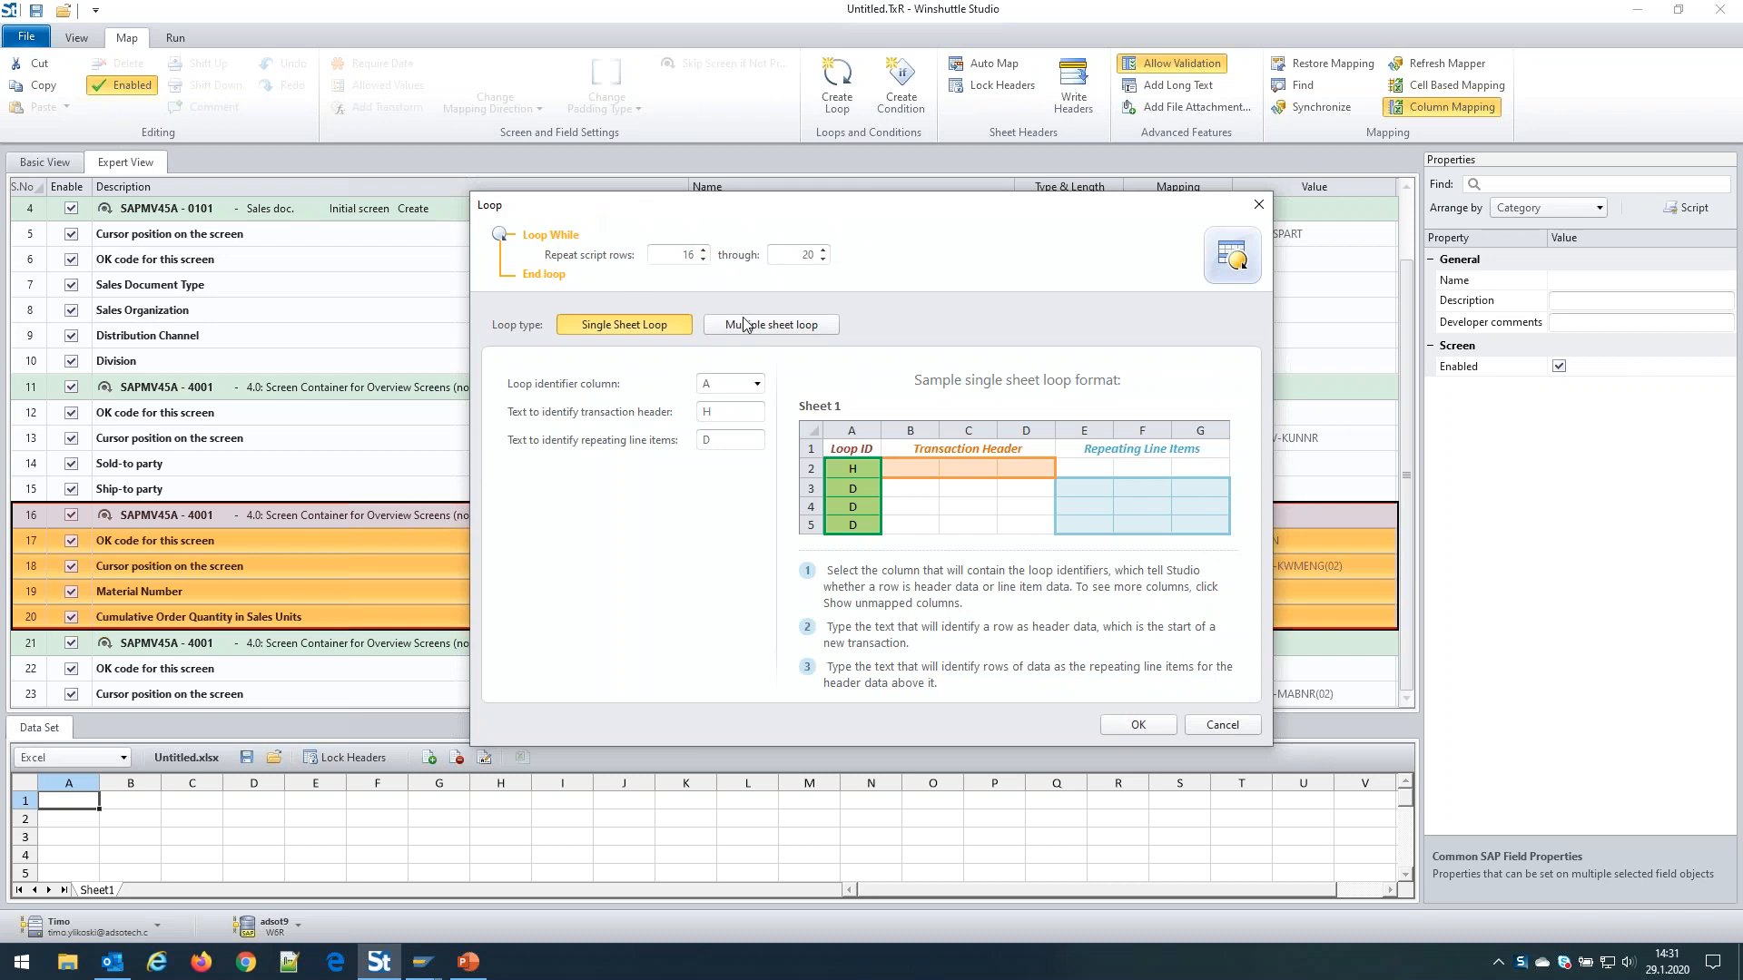
# Set the loop range to repeat script rows 16 through 20
pyautogui.click(823, 249)
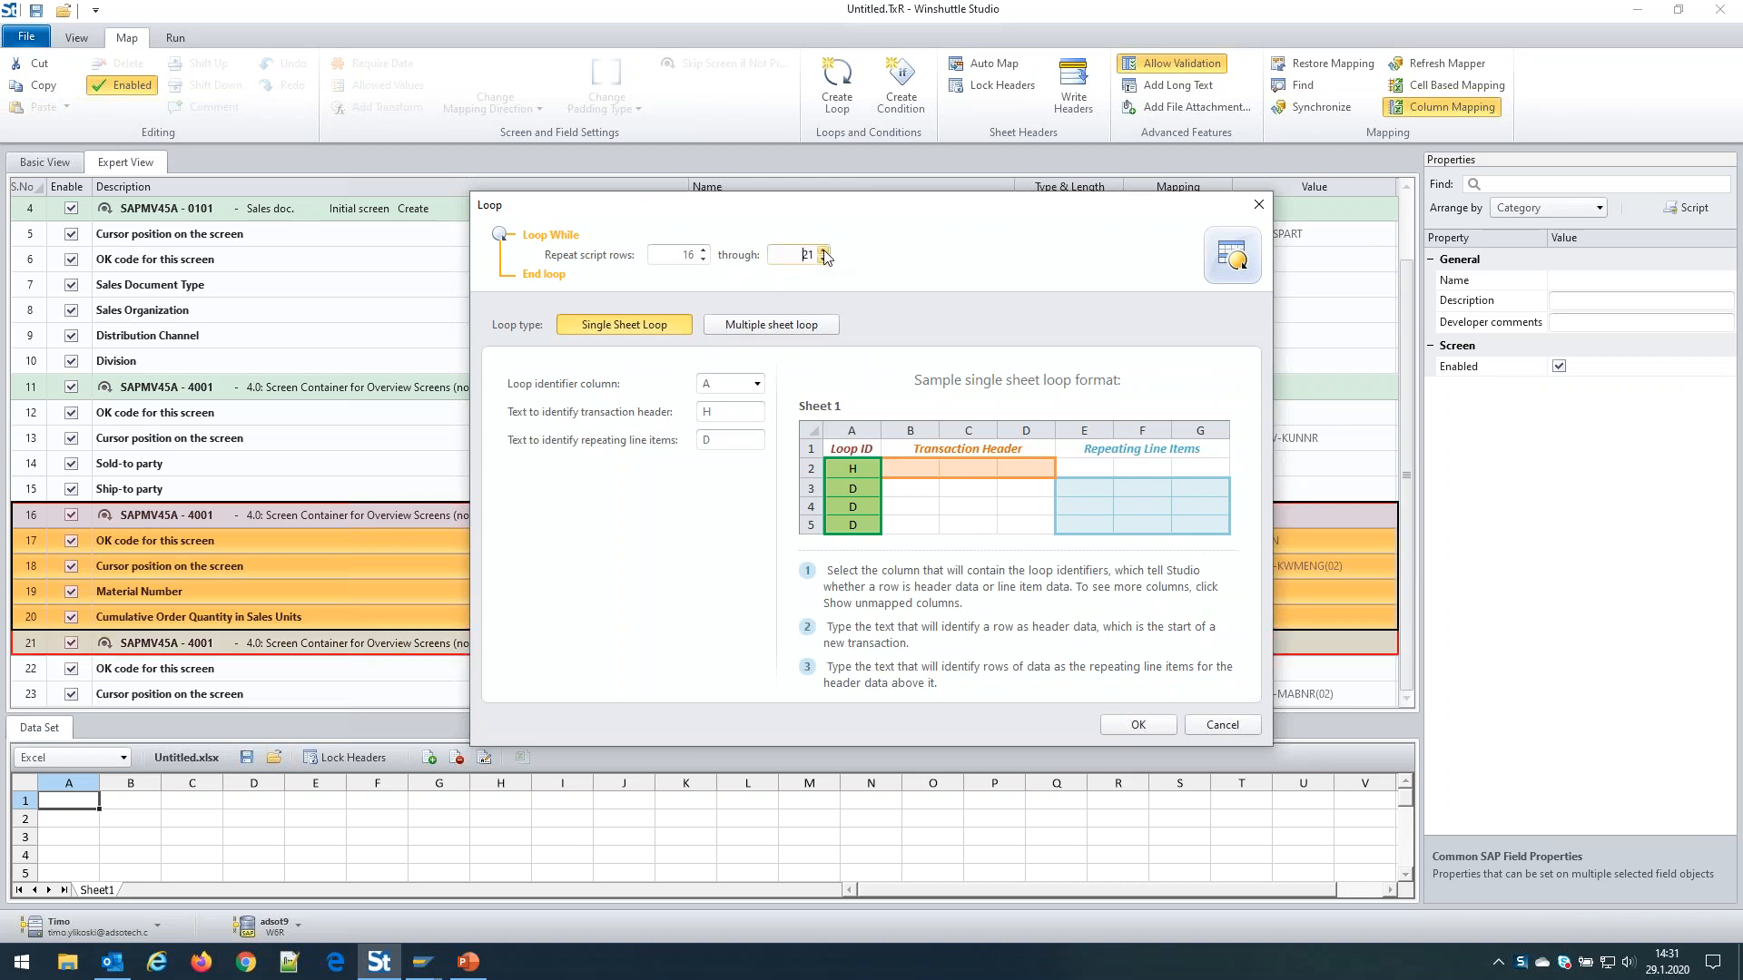
pyautogui.click(823, 250)
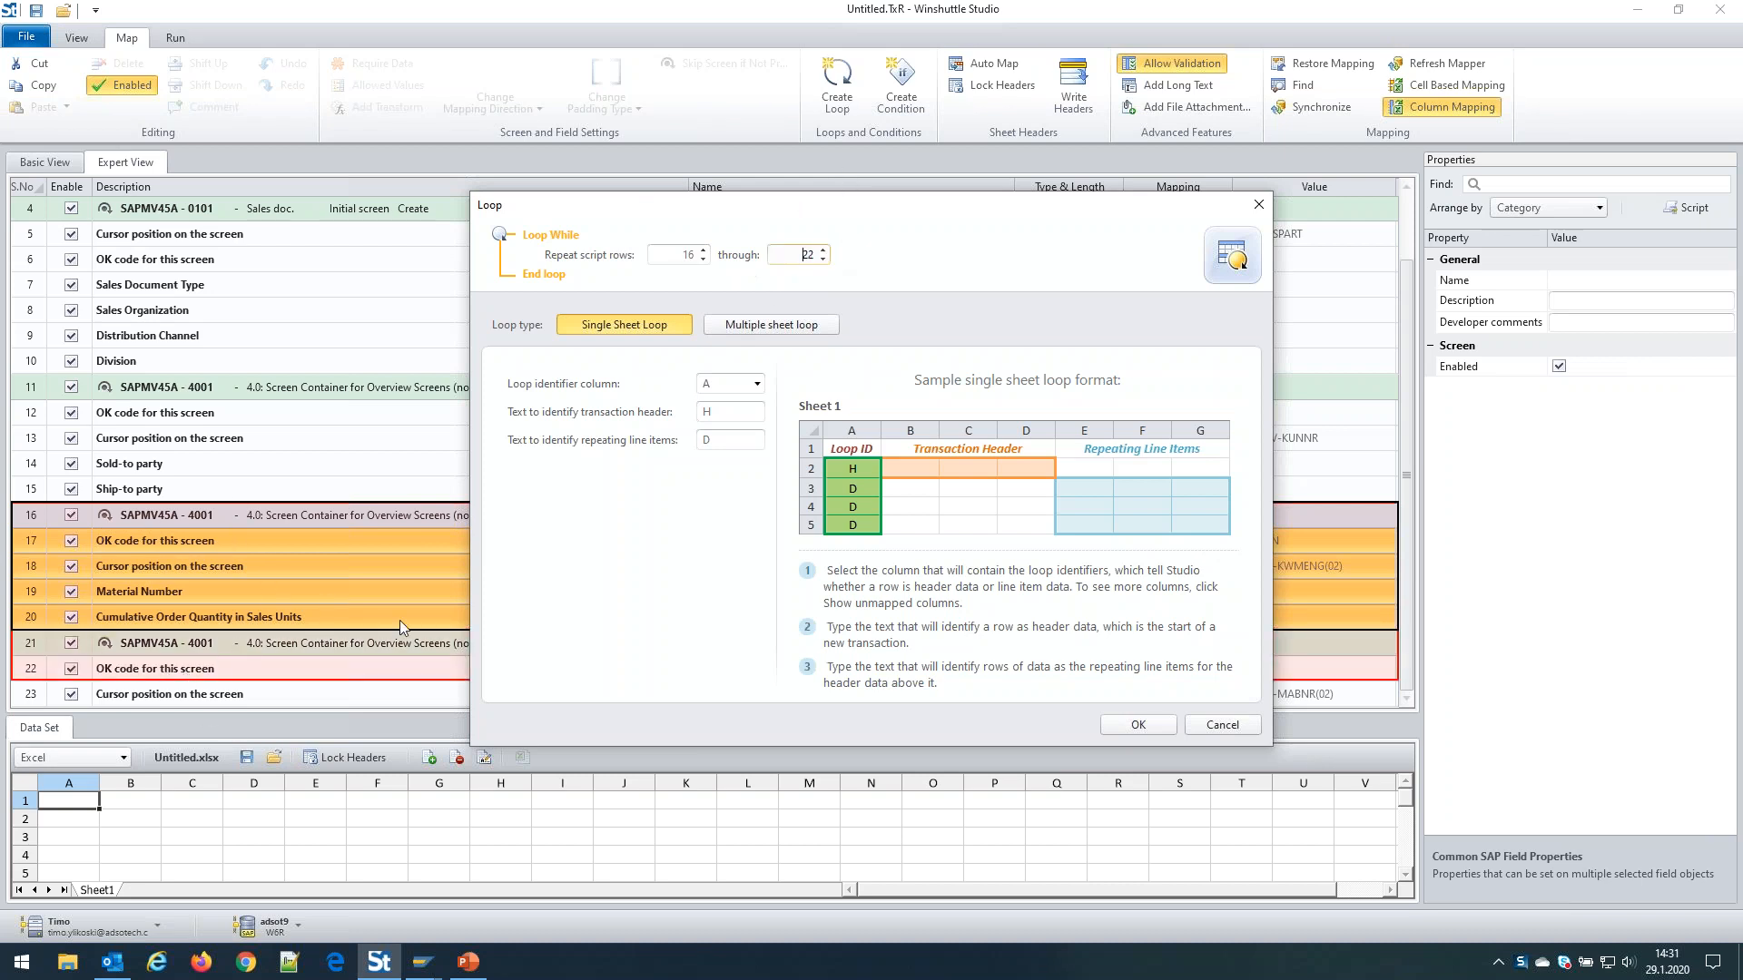
pyautogui.click(823, 258)
pyautogui.click(824, 260)
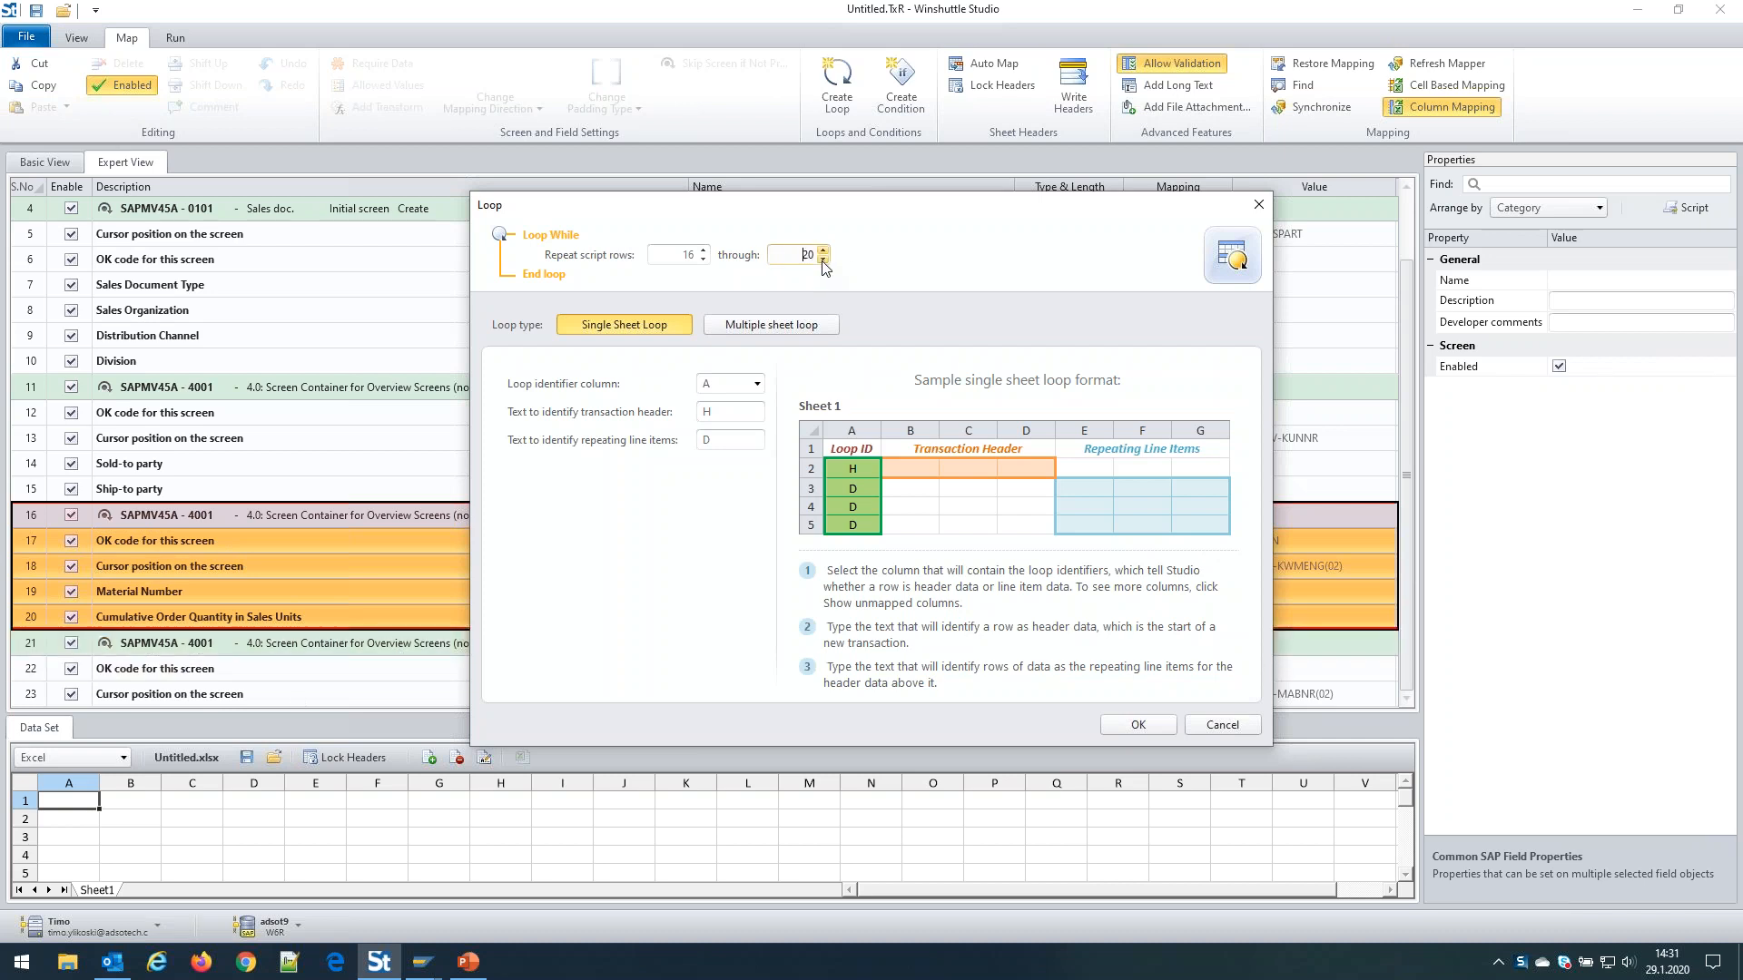
pyautogui.click(704, 260)
pyautogui.click(704, 260)
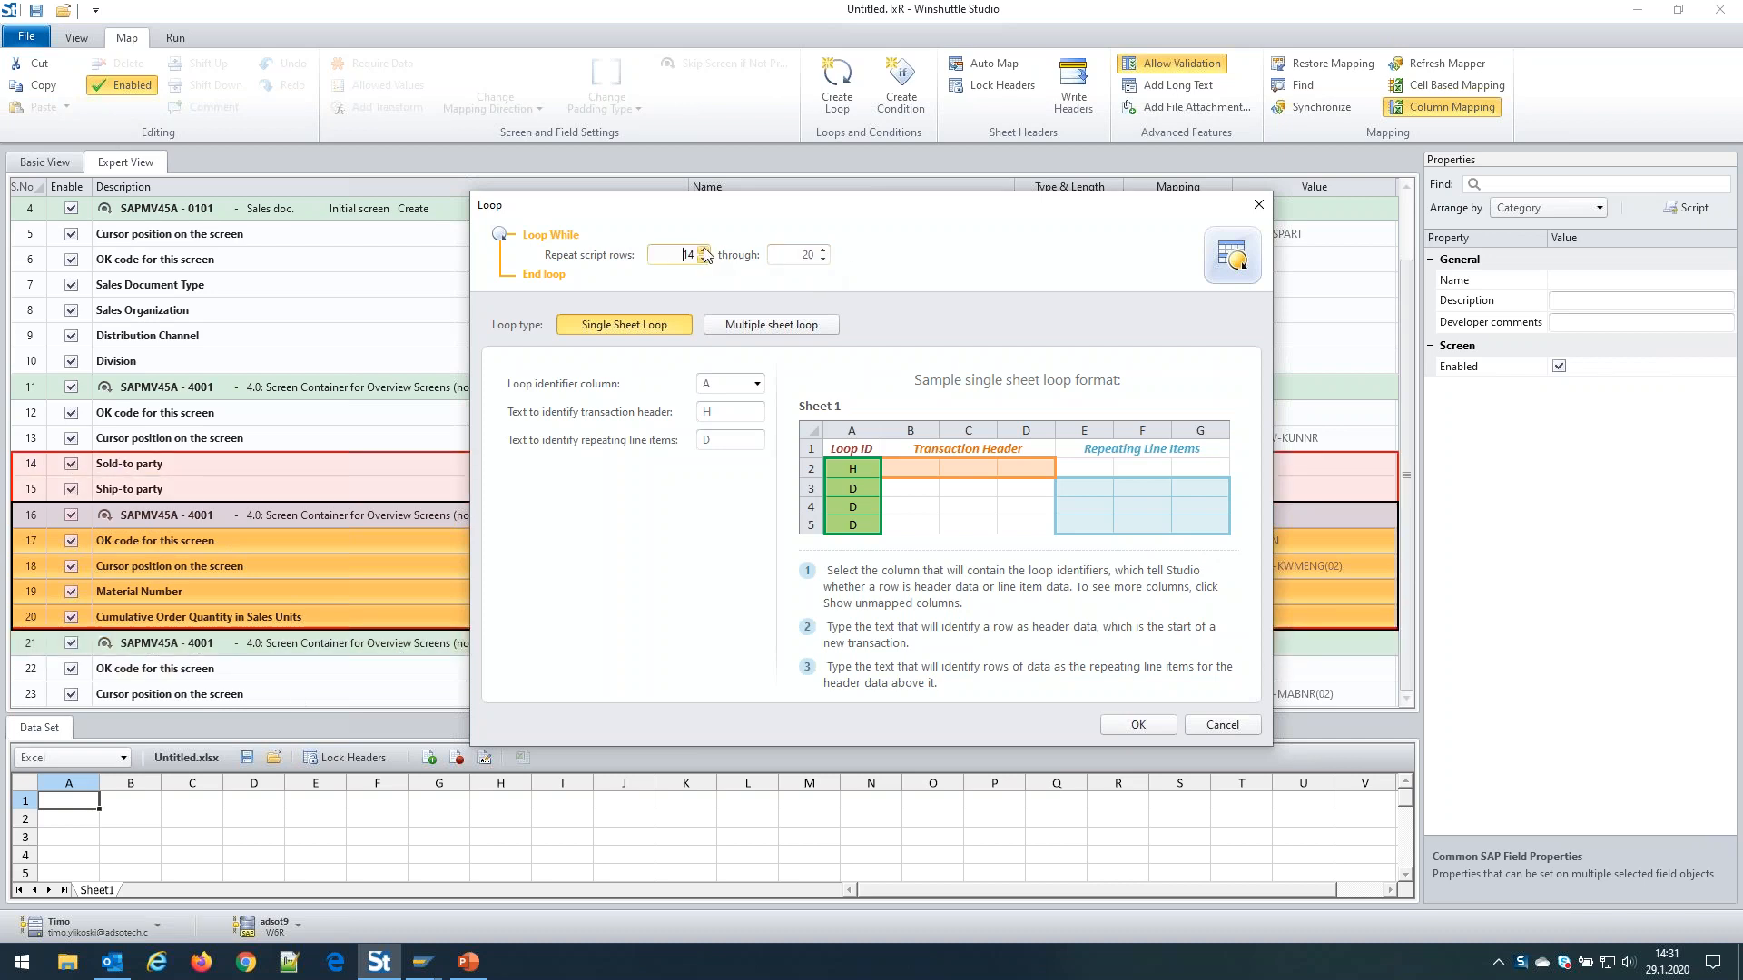
pyautogui.click(704, 251)
pyautogui.click(705, 250)
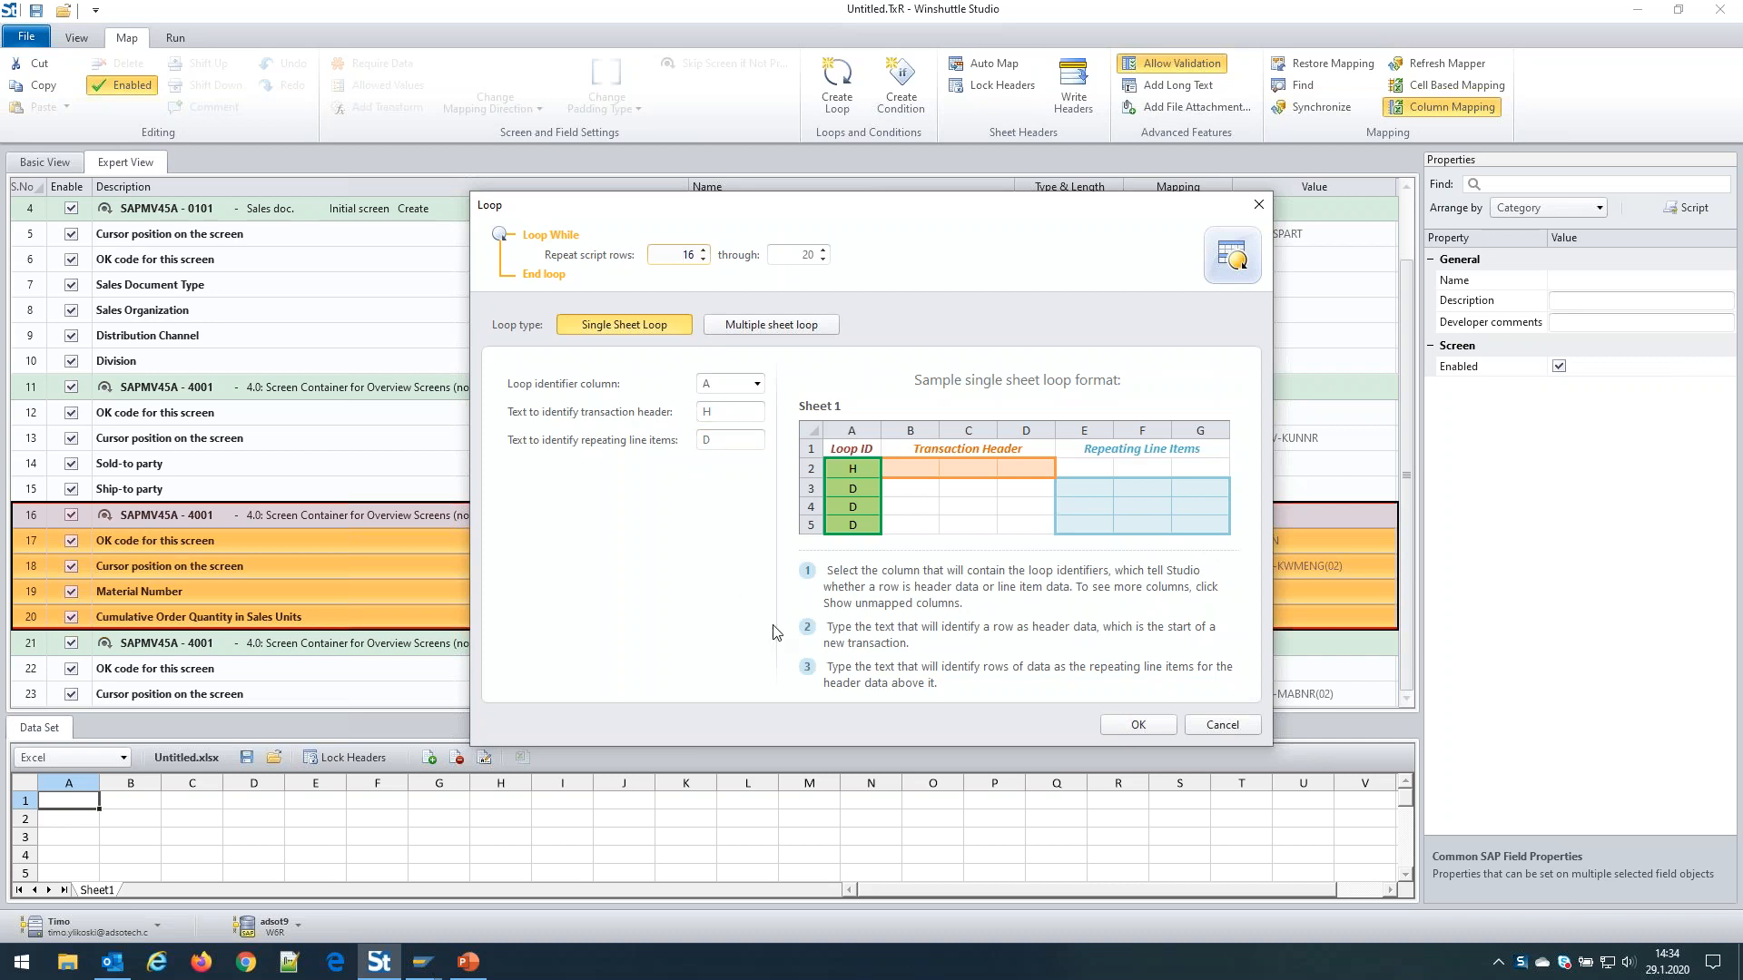
# Create the Loop While with Loop ID column A (header H, items D), then reopen its settings
pyautogui.click(1139, 726)
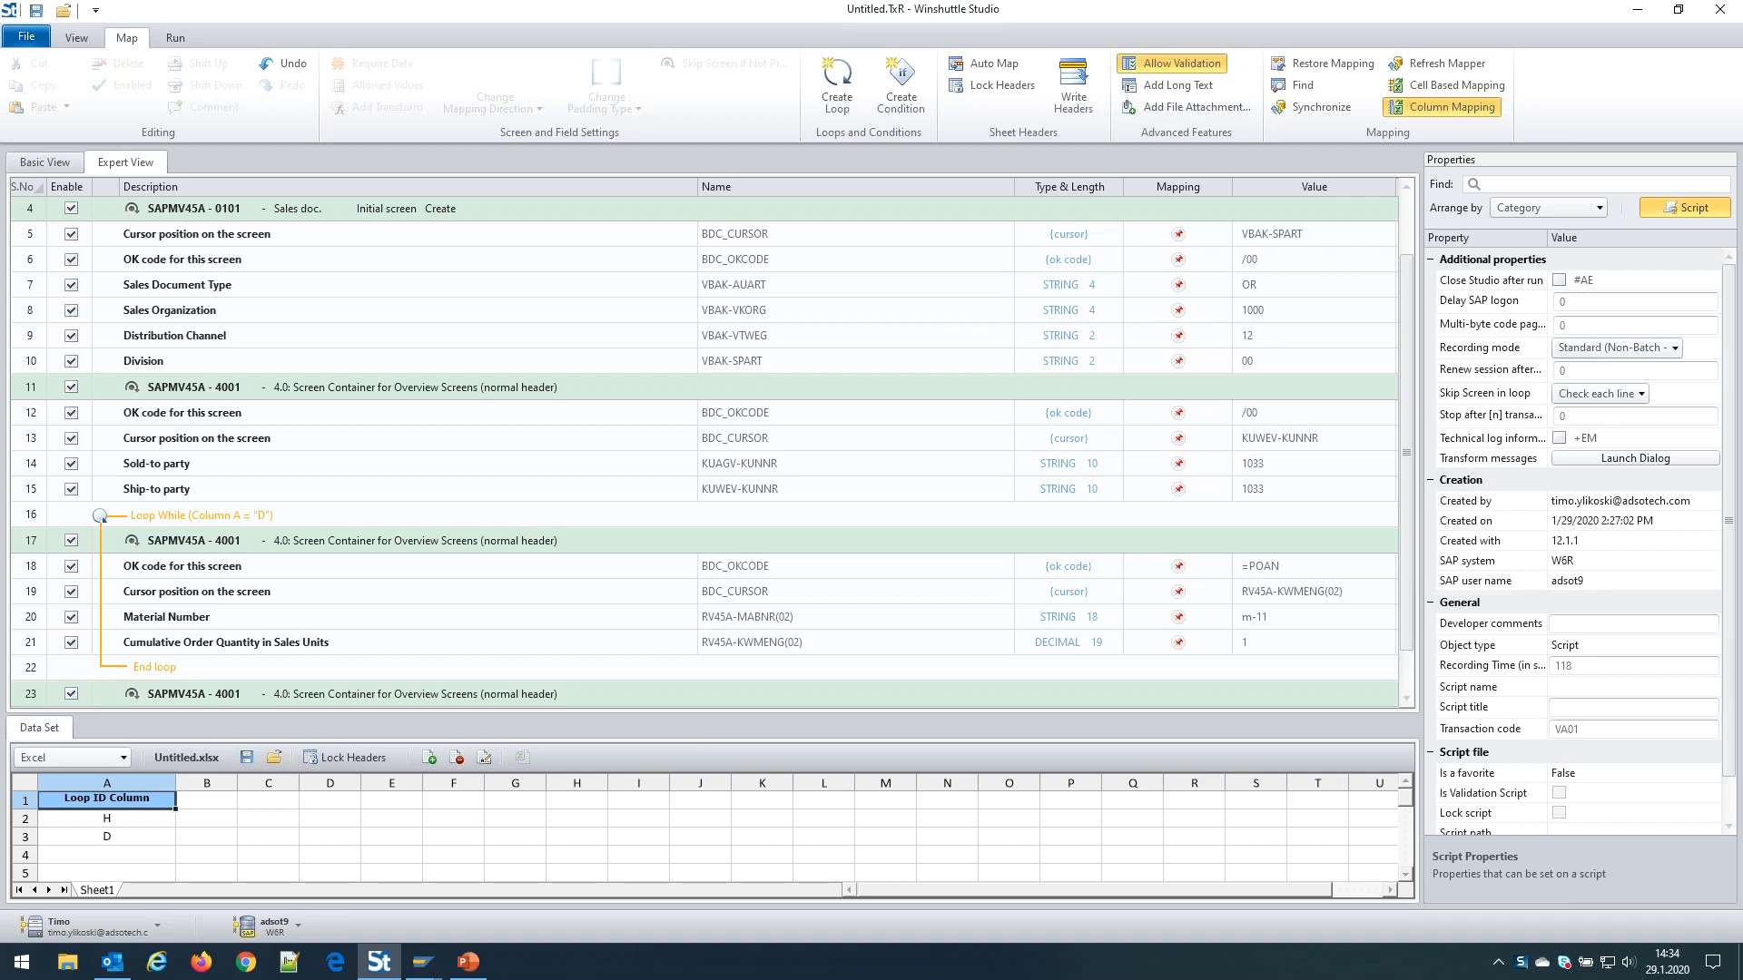
pyautogui.scroll(-2, 435, 438)
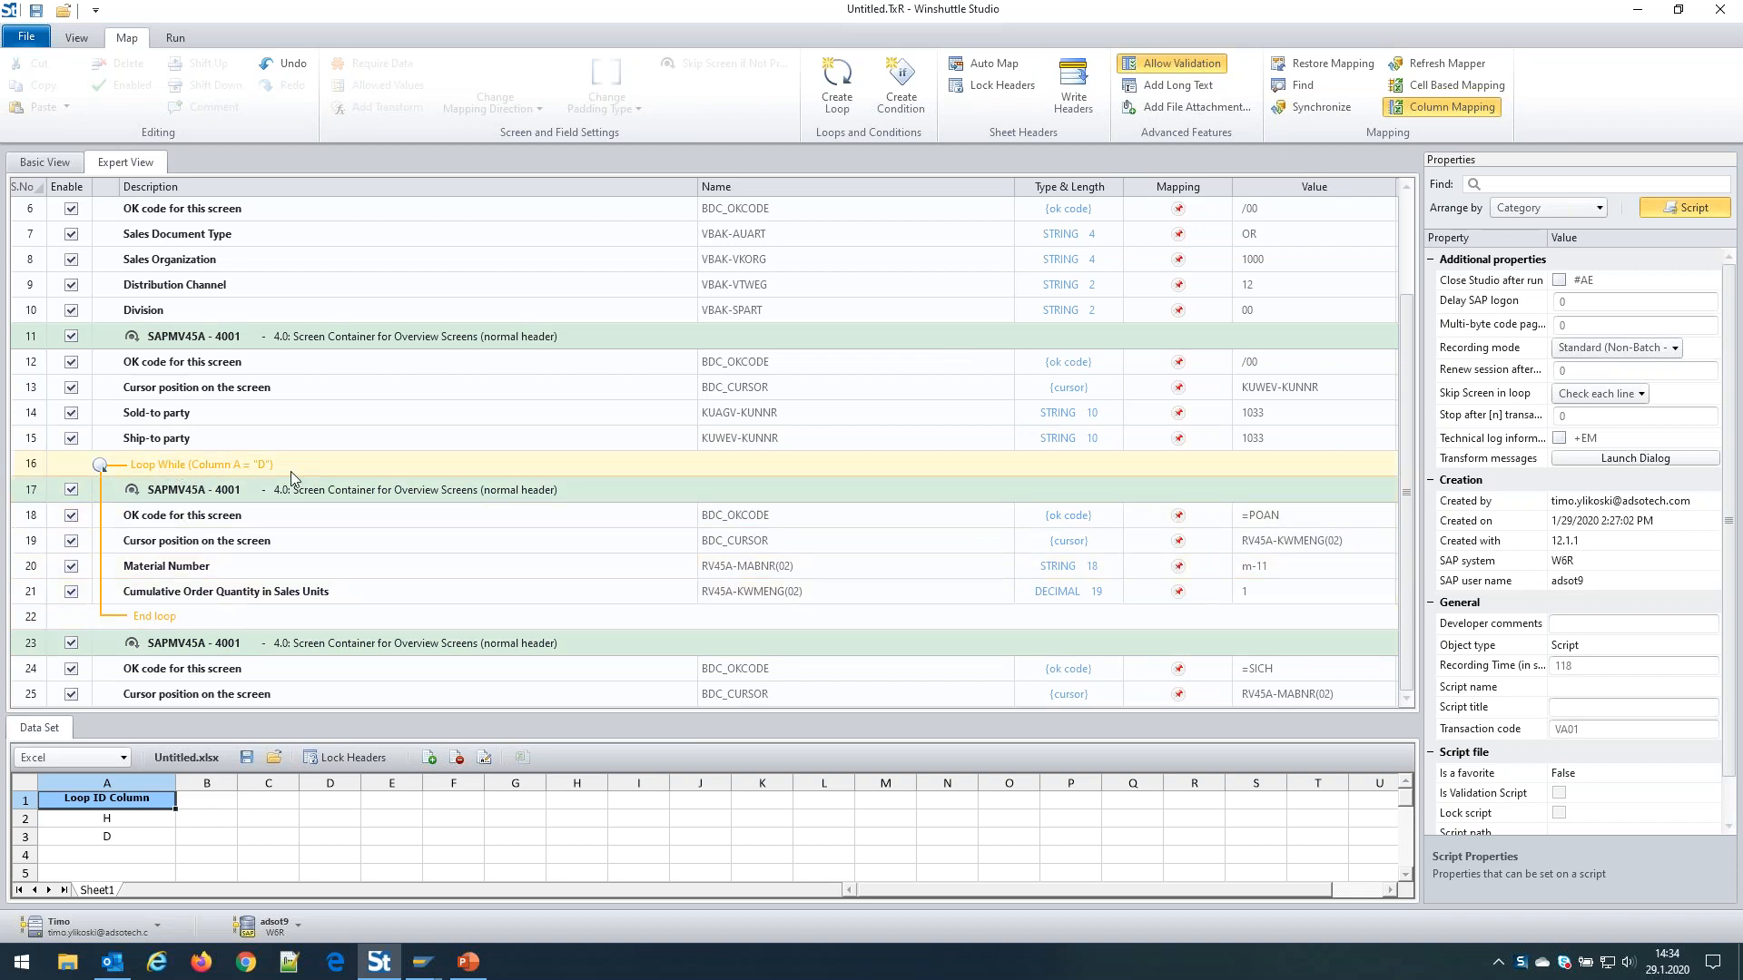
pyautogui.doubleClick(170, 467)
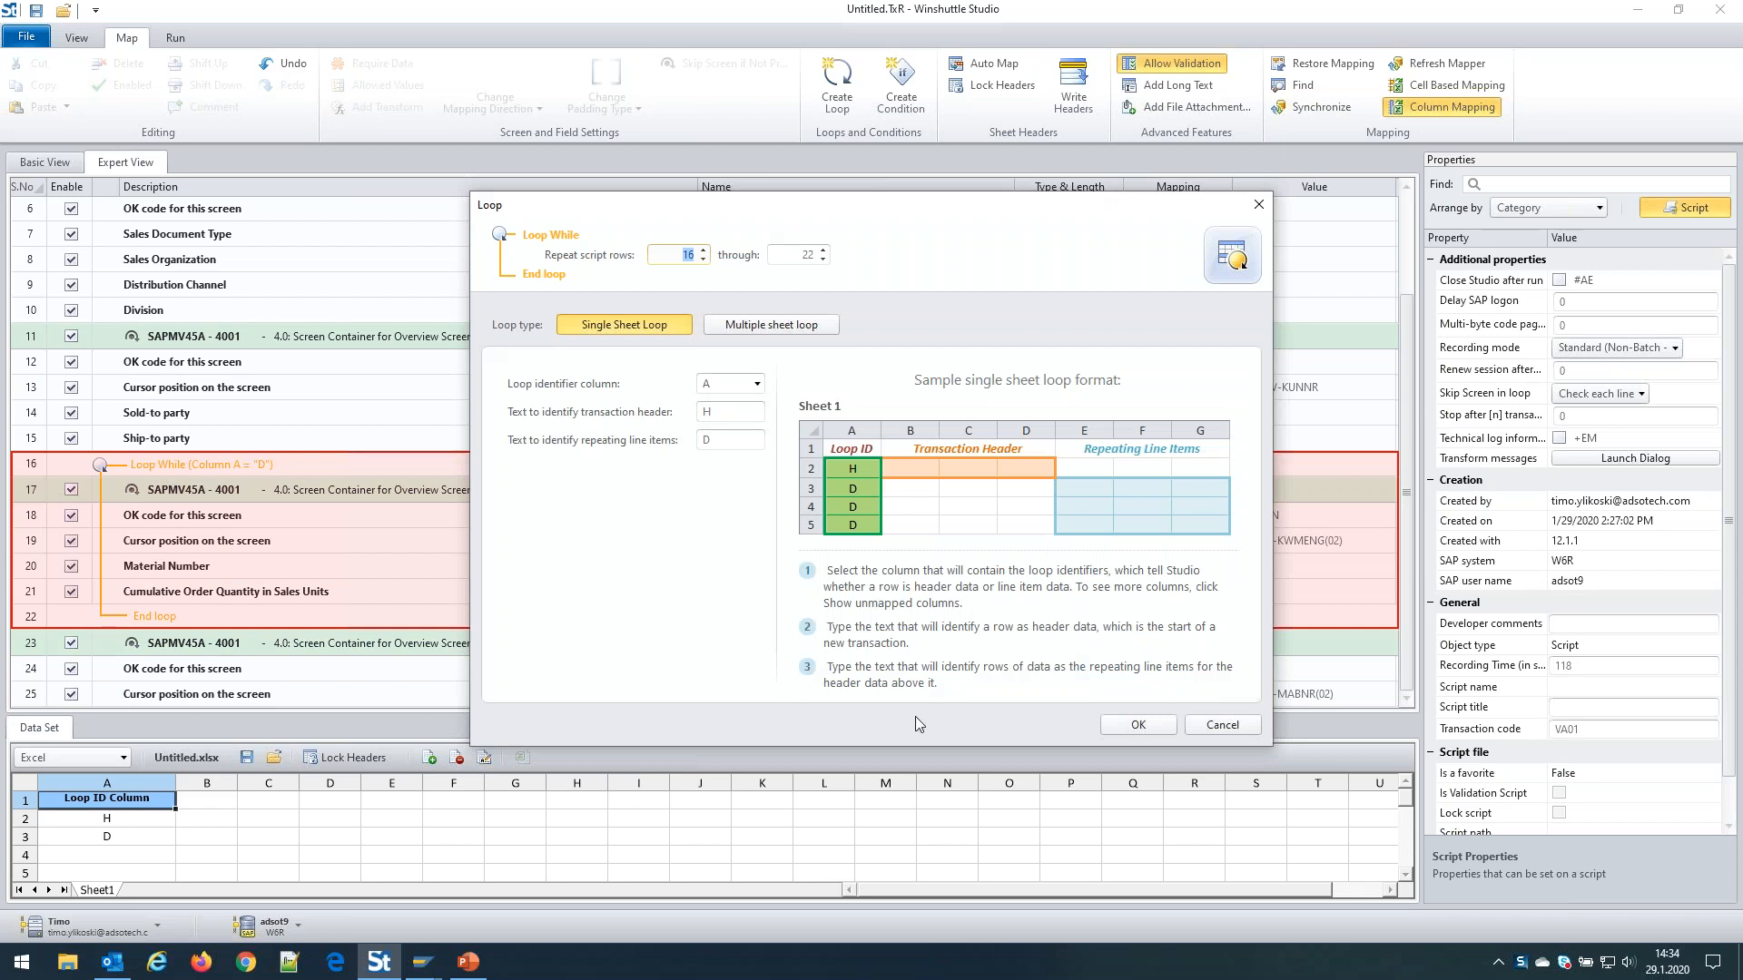
# Close the Loop dialog unchanged, inspect the loop lines, and return to Basic View
pyautogui.click(1218, 727)
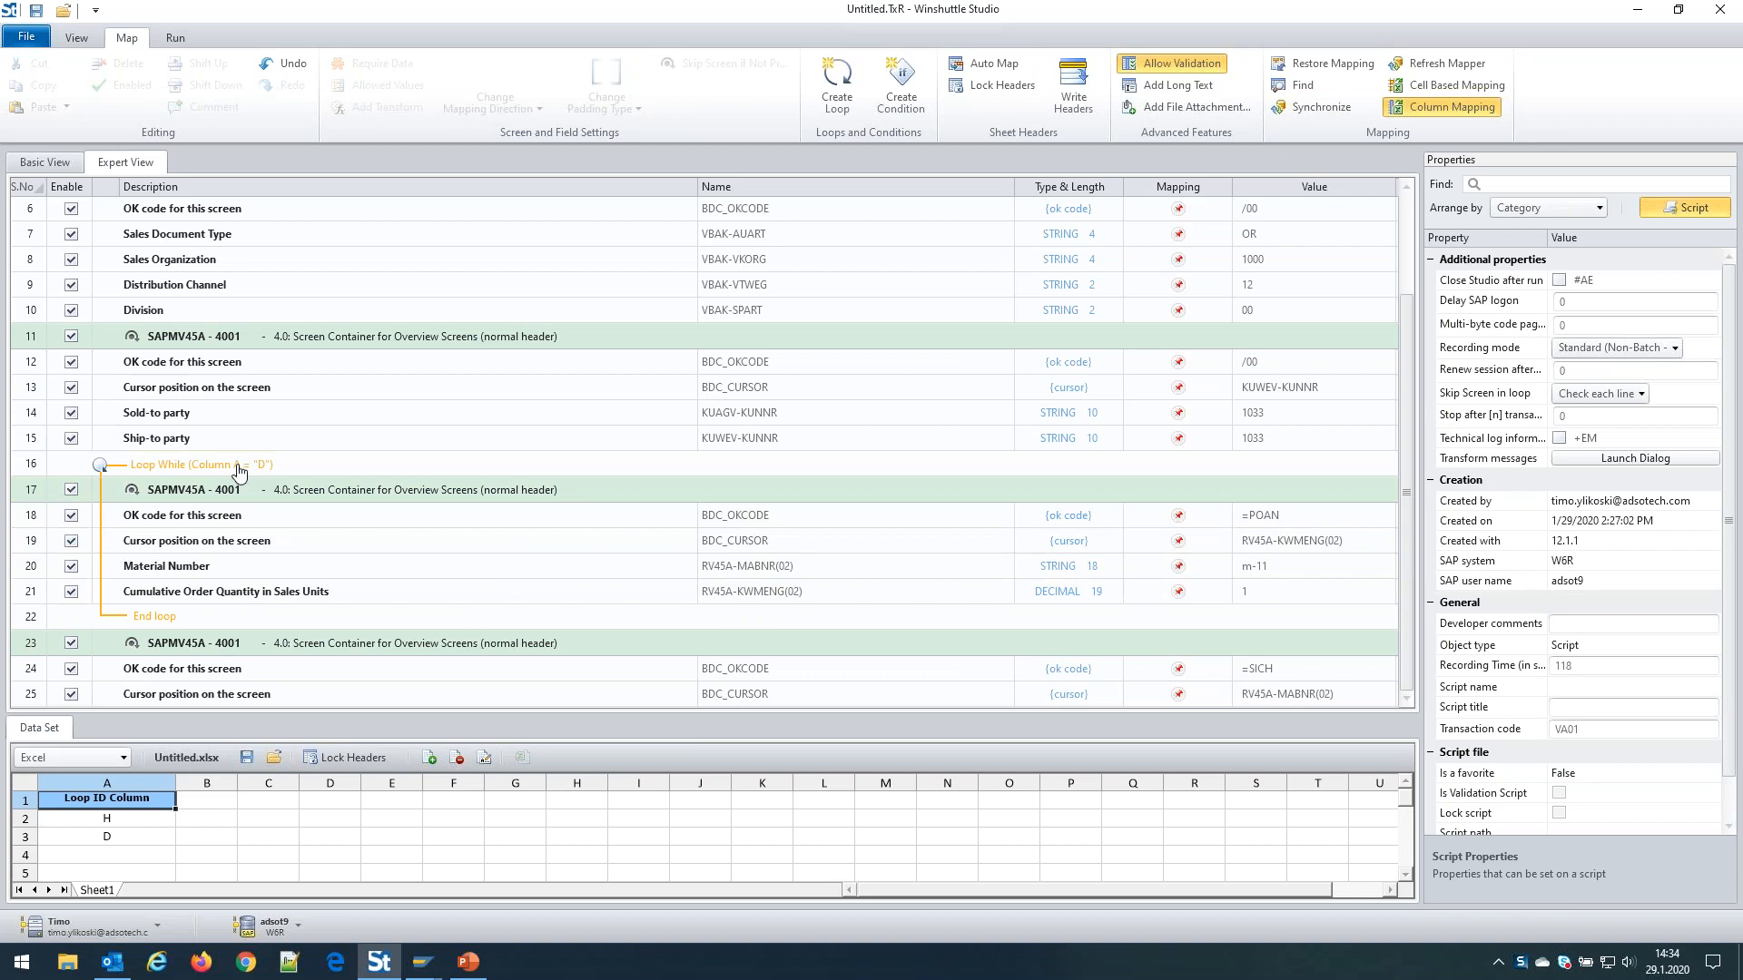
pyautogui.click(424, 469)
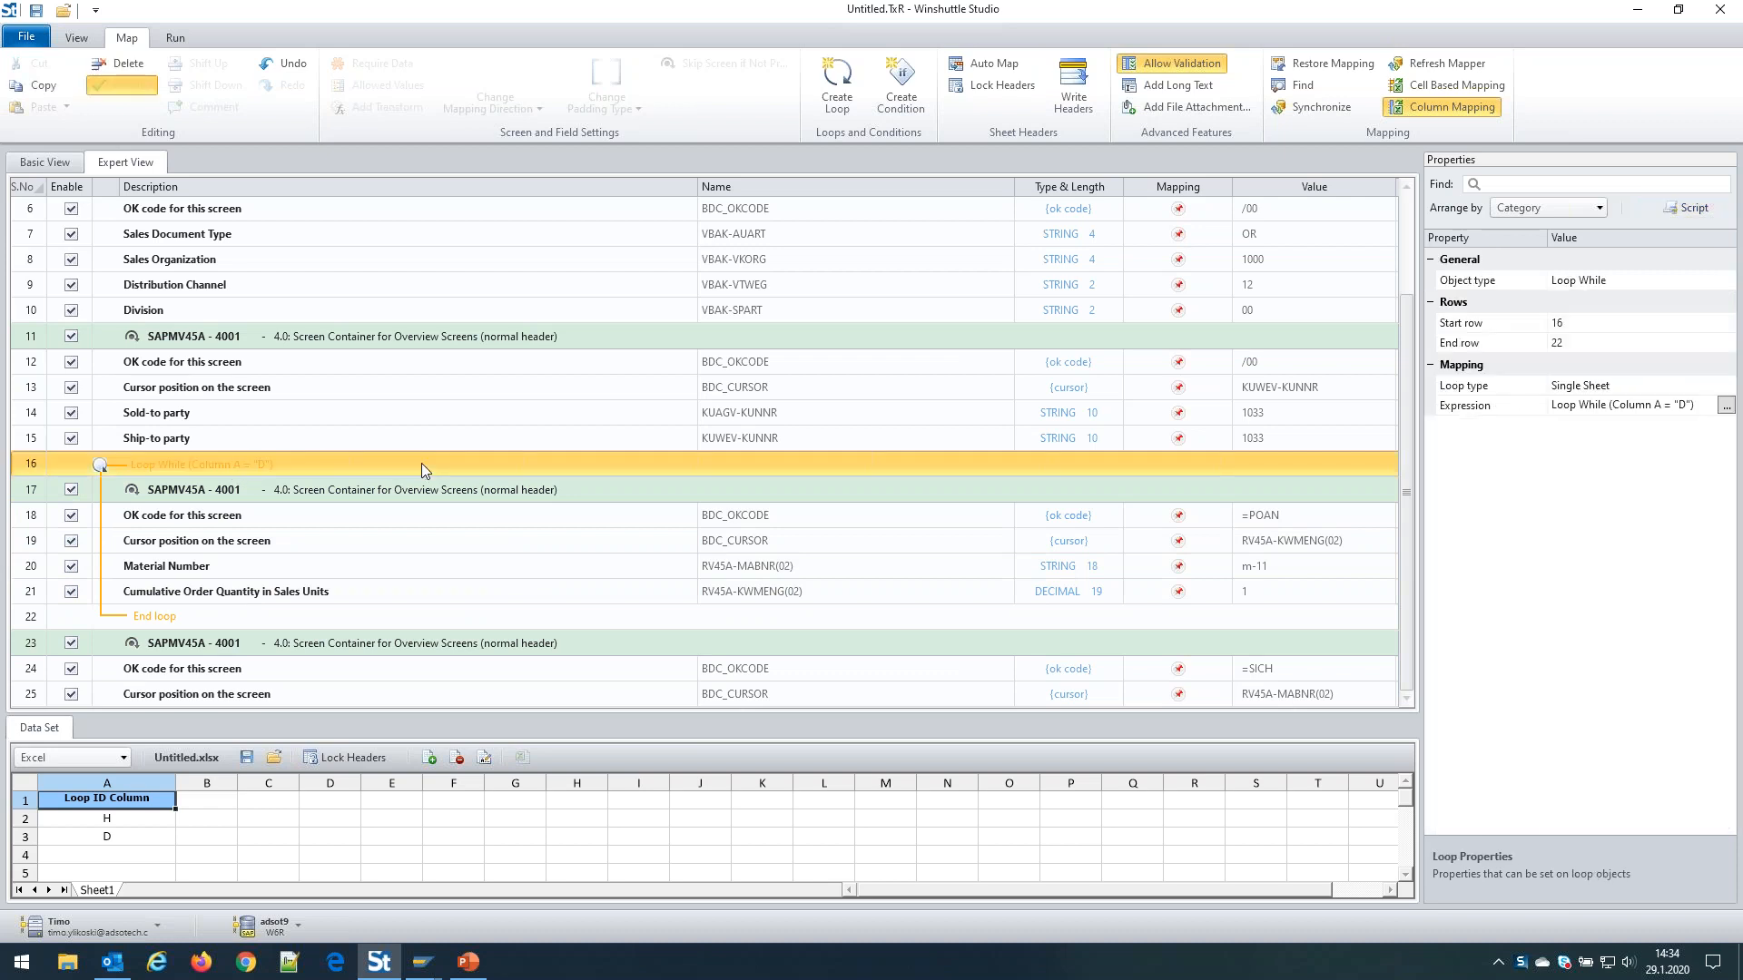
pyautogui.rightClick(421, 469)
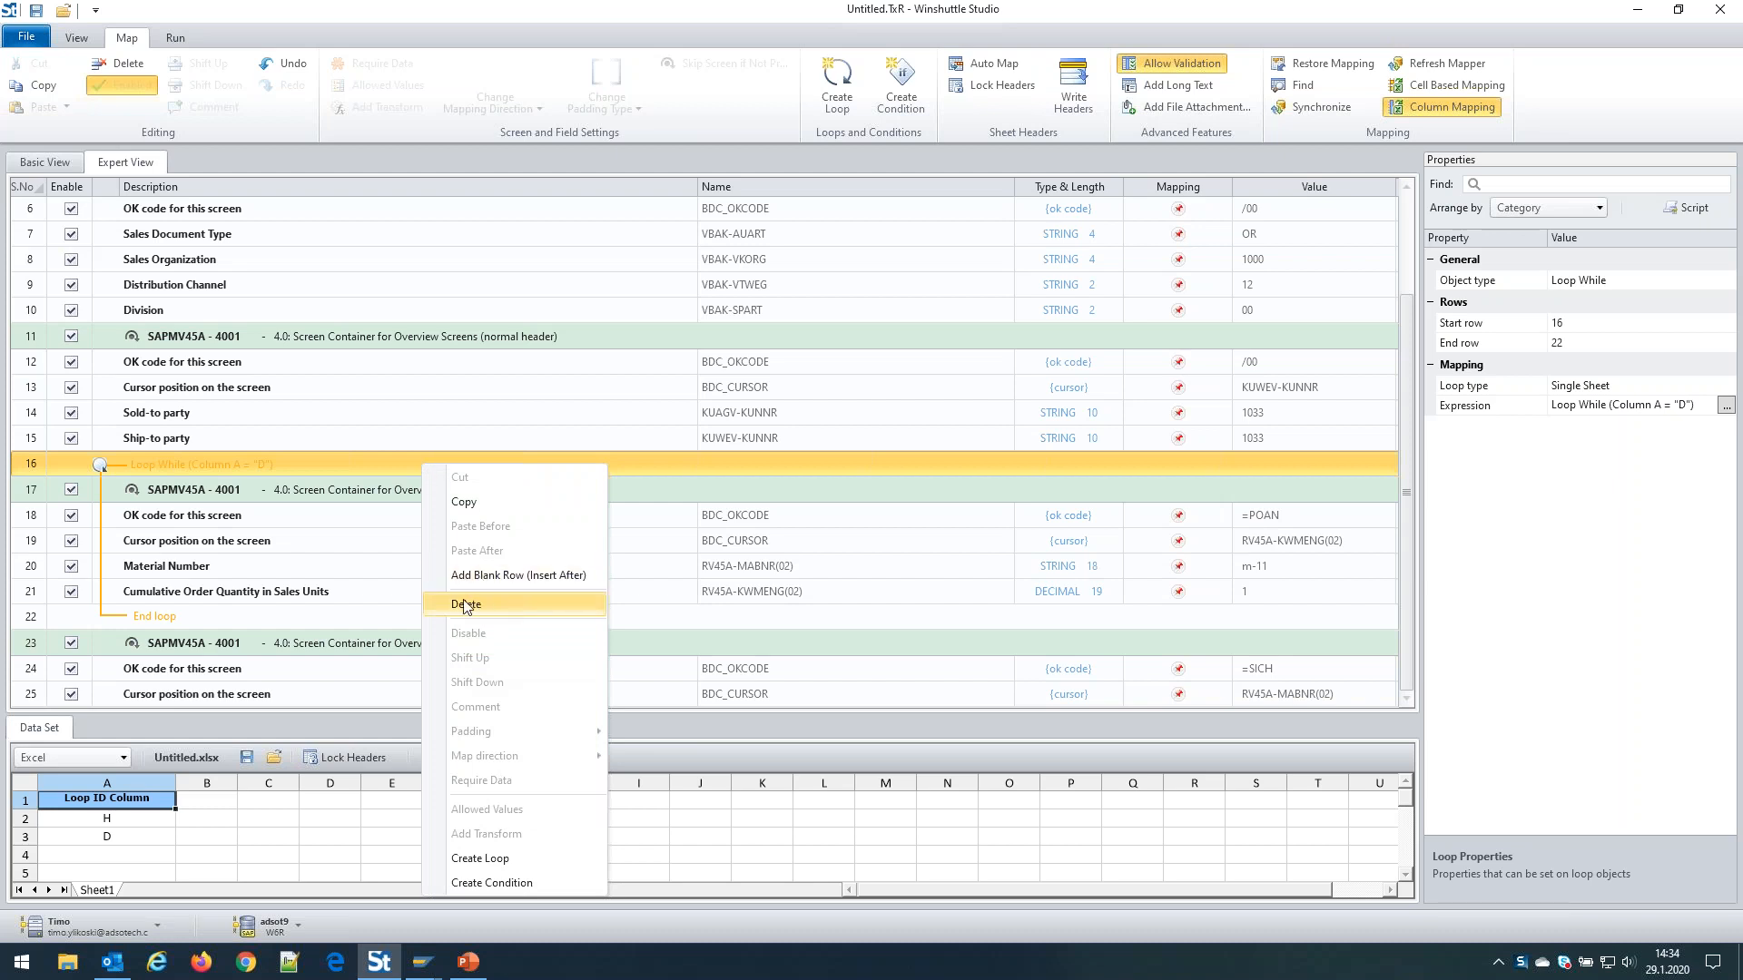
pyautogui.click(346, 462)
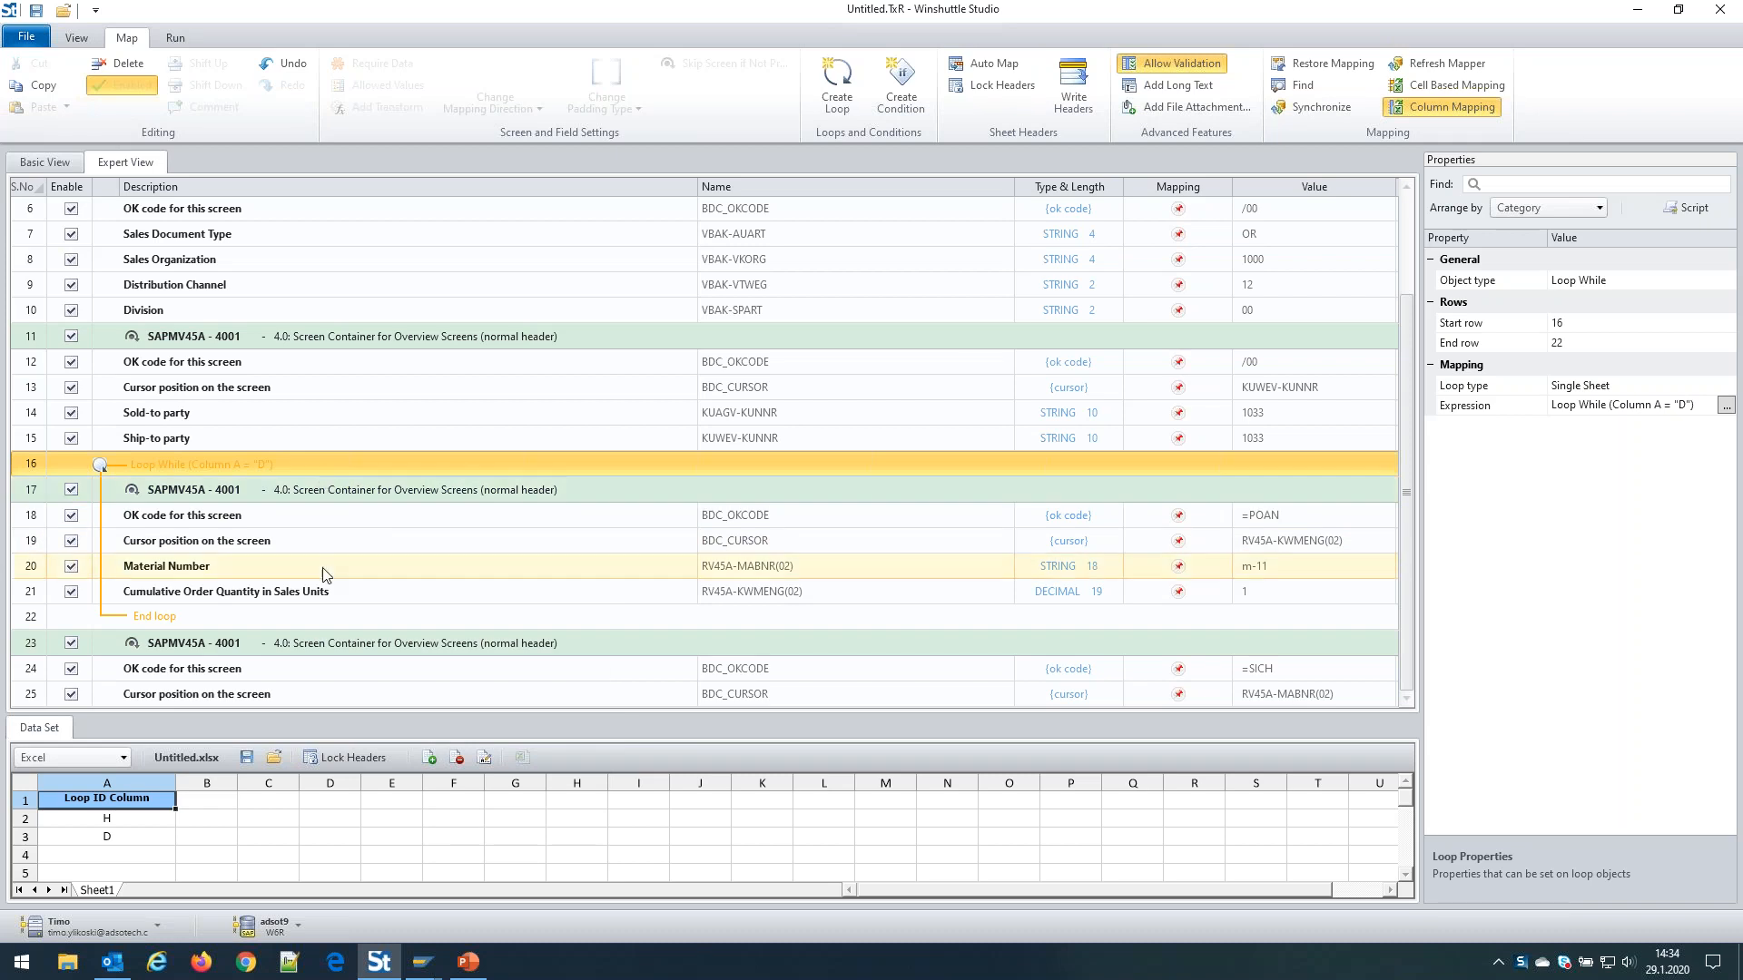
pyautogui.click(286, 618)
pyautogui.click(351, 496)
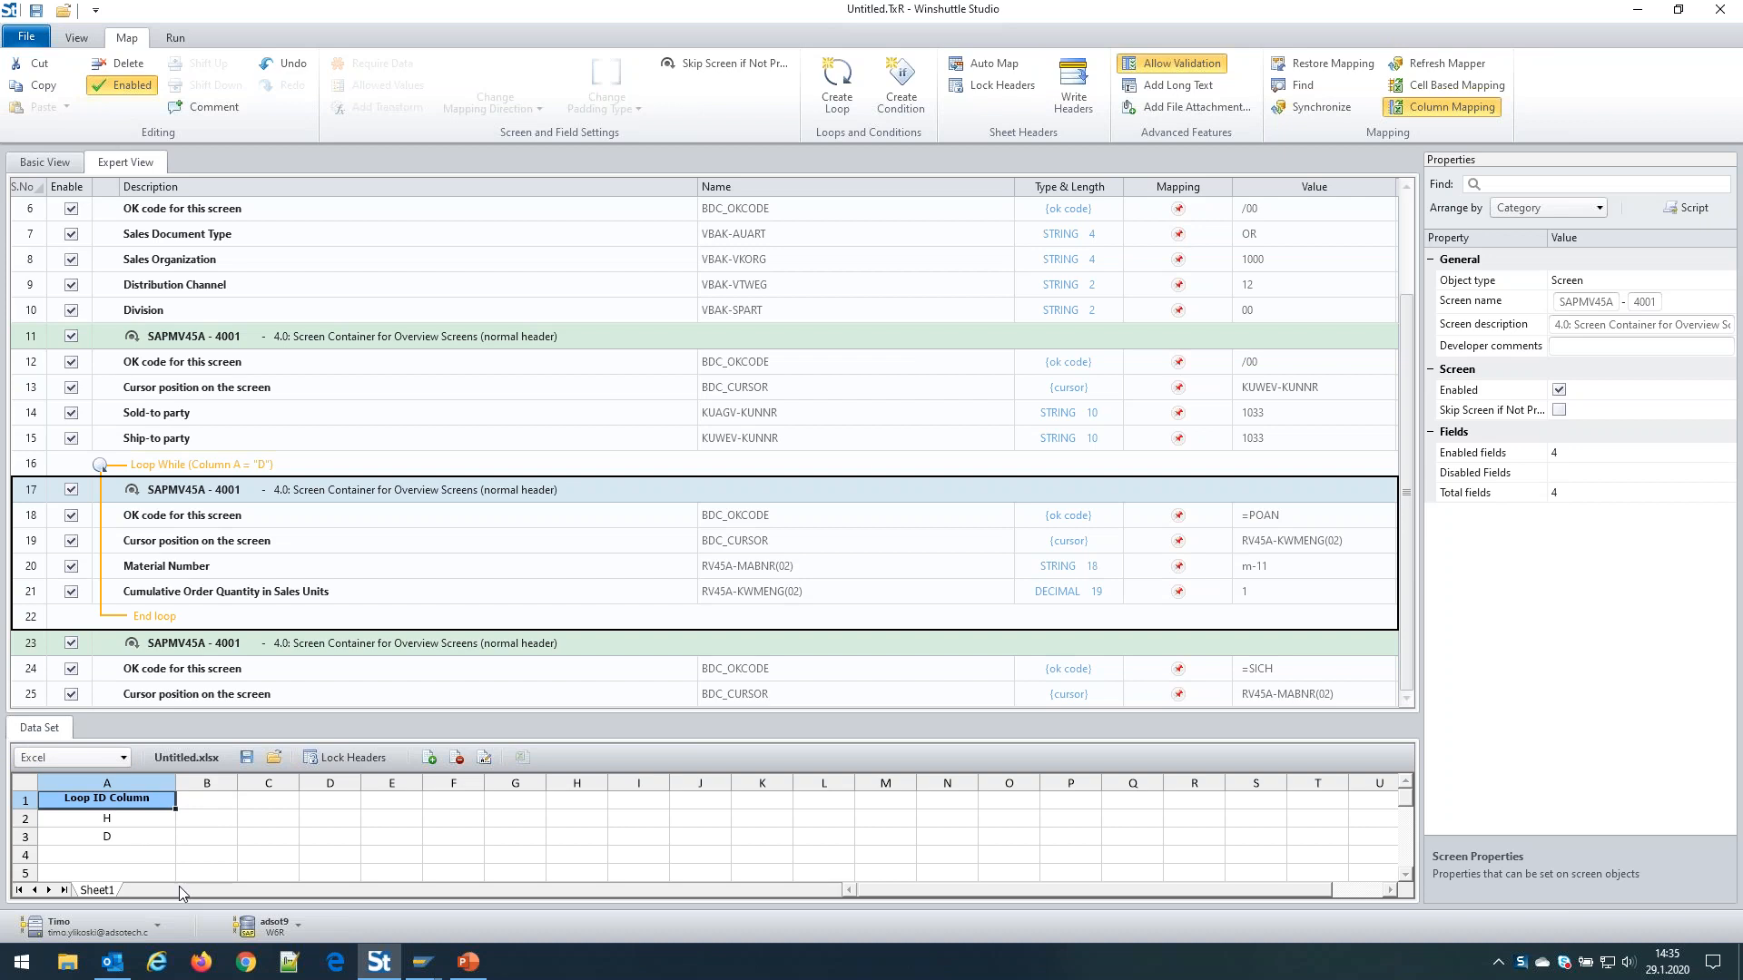
pyautogui.click(133, 821)
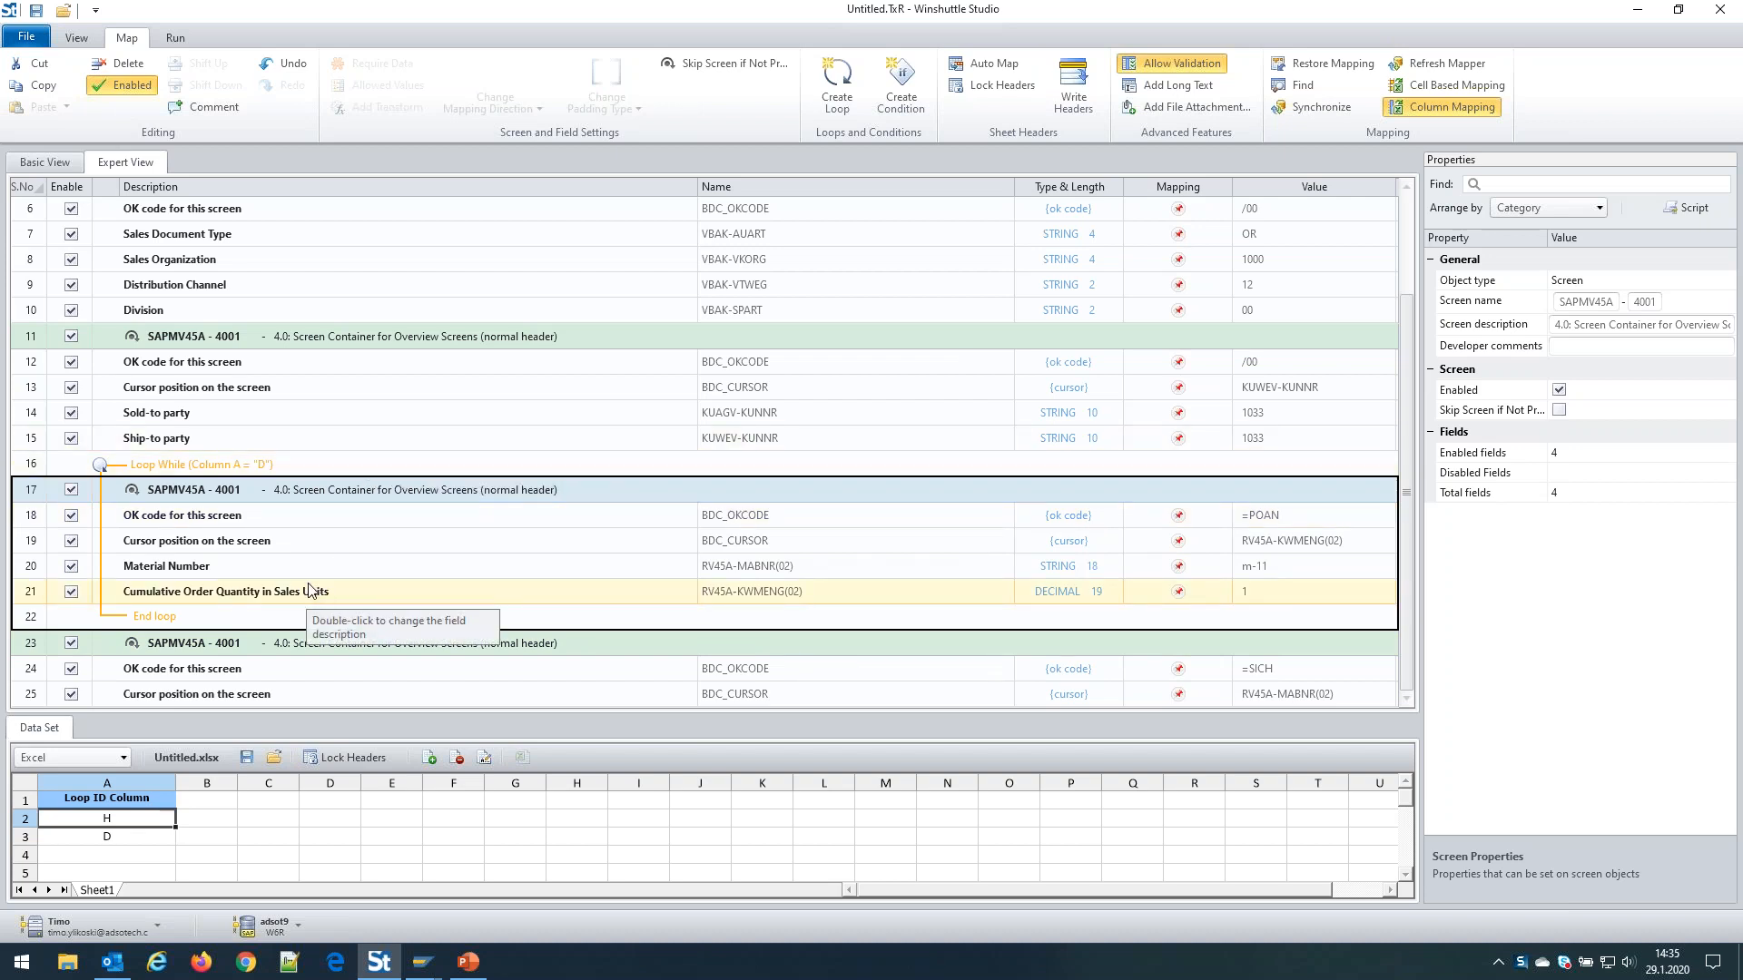
pyautogui.click(35, 165)
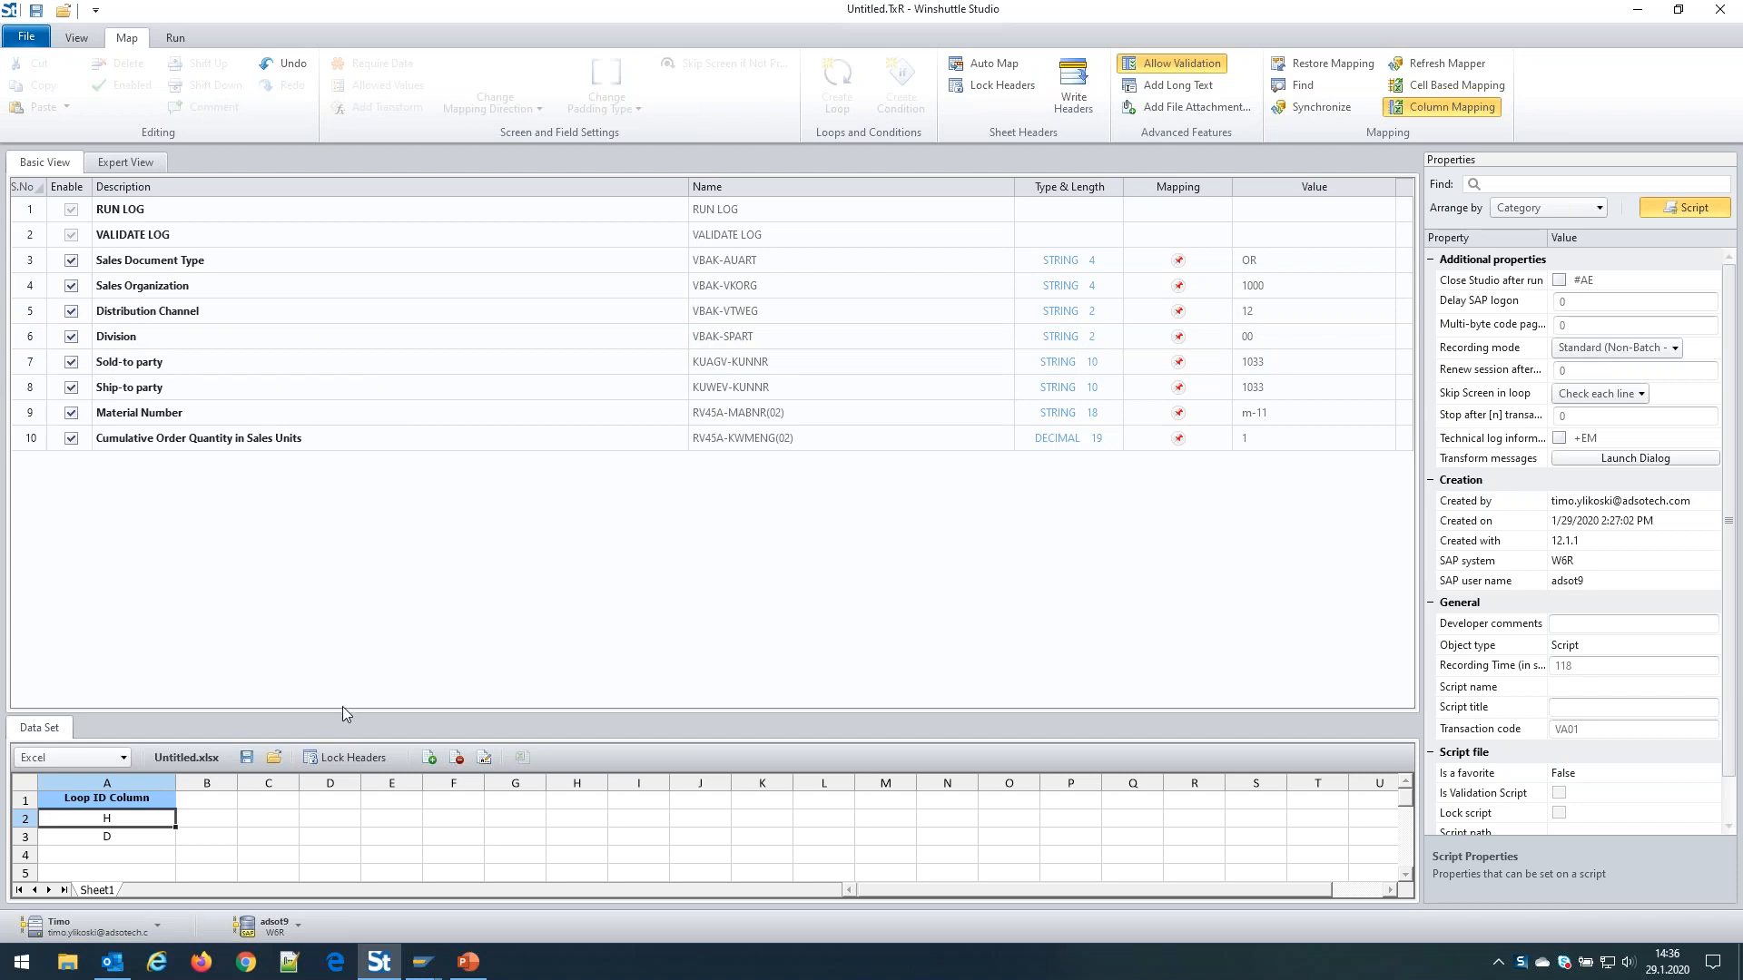
# Enlarge the data set pane and narrow the Loop ID column A
pyautogui.moveTo(342, 711); pyautogui.dragTo(339, 605)
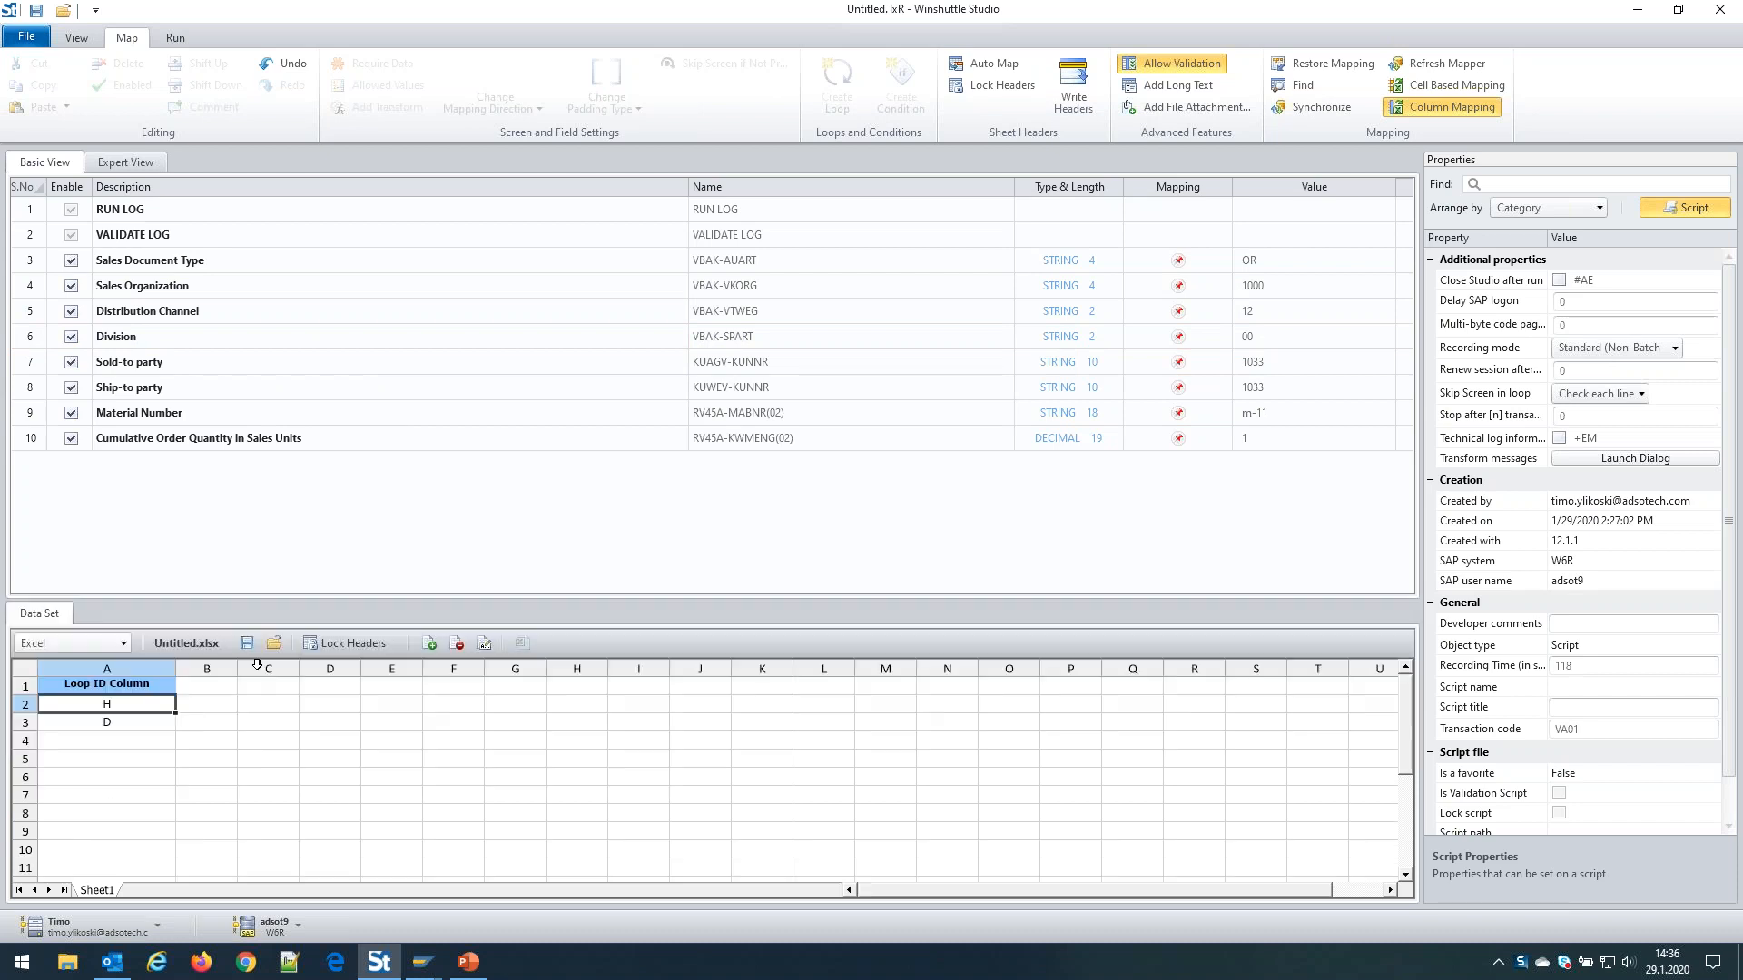
pyautogui.moveTo(175, 668); pyautogui.dragTo(102, 669)
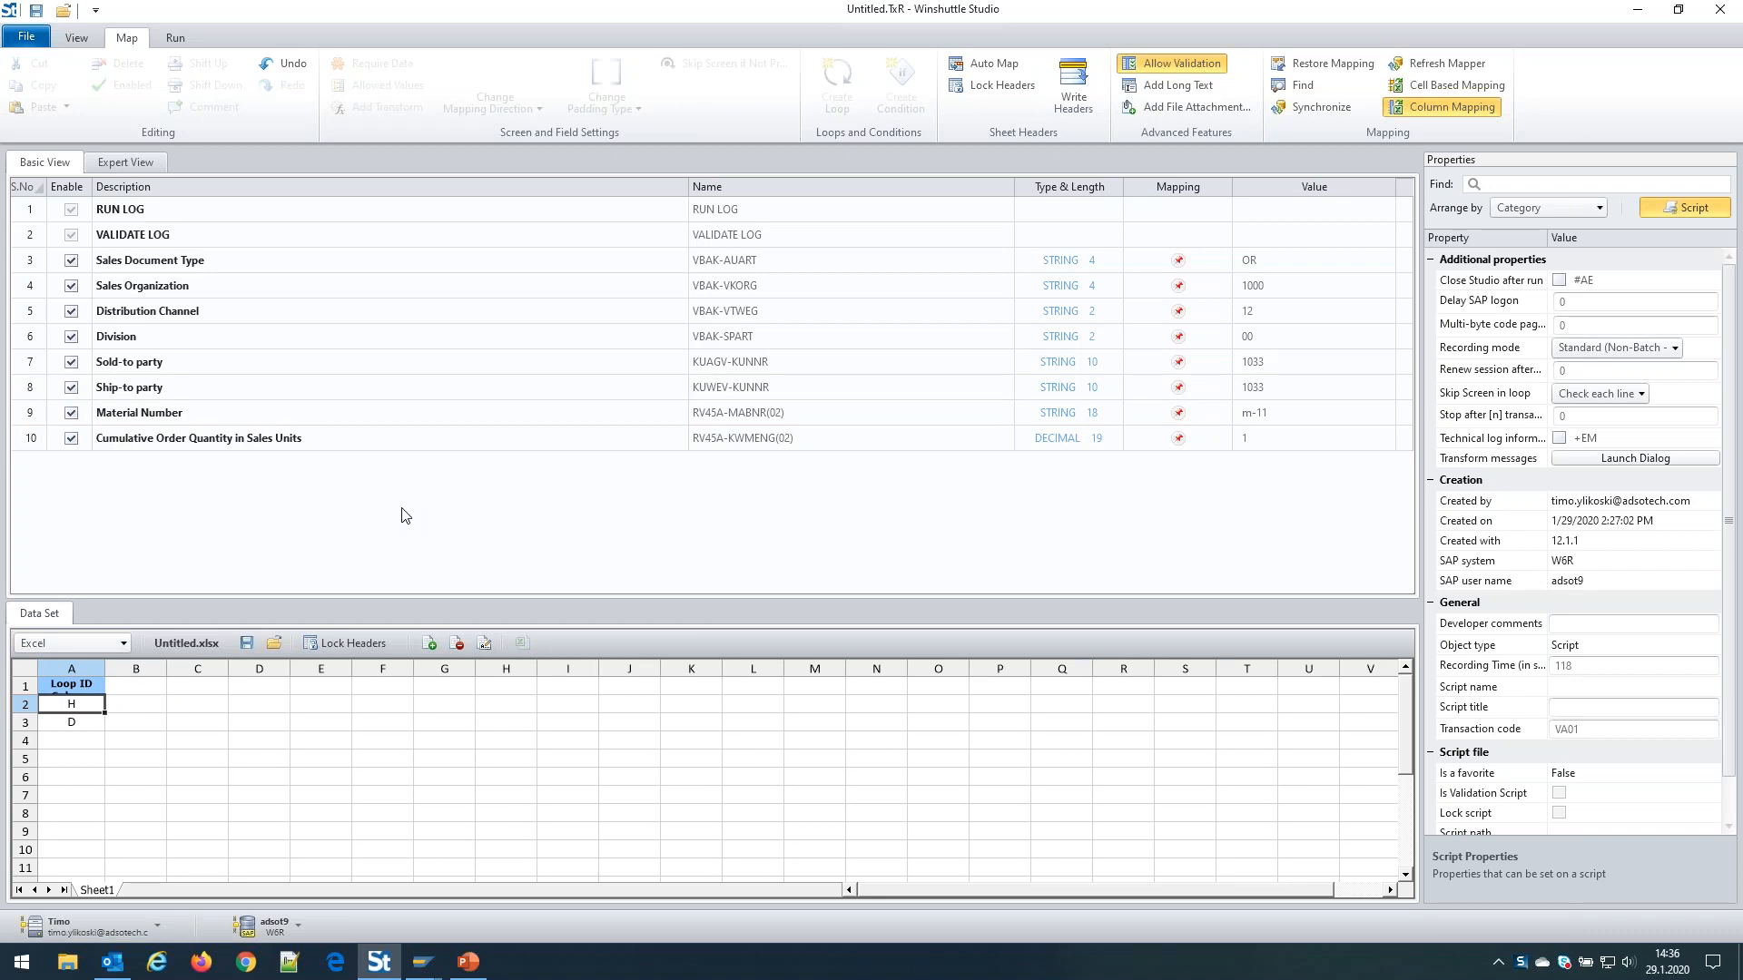
pyautogui.click(151, 687)
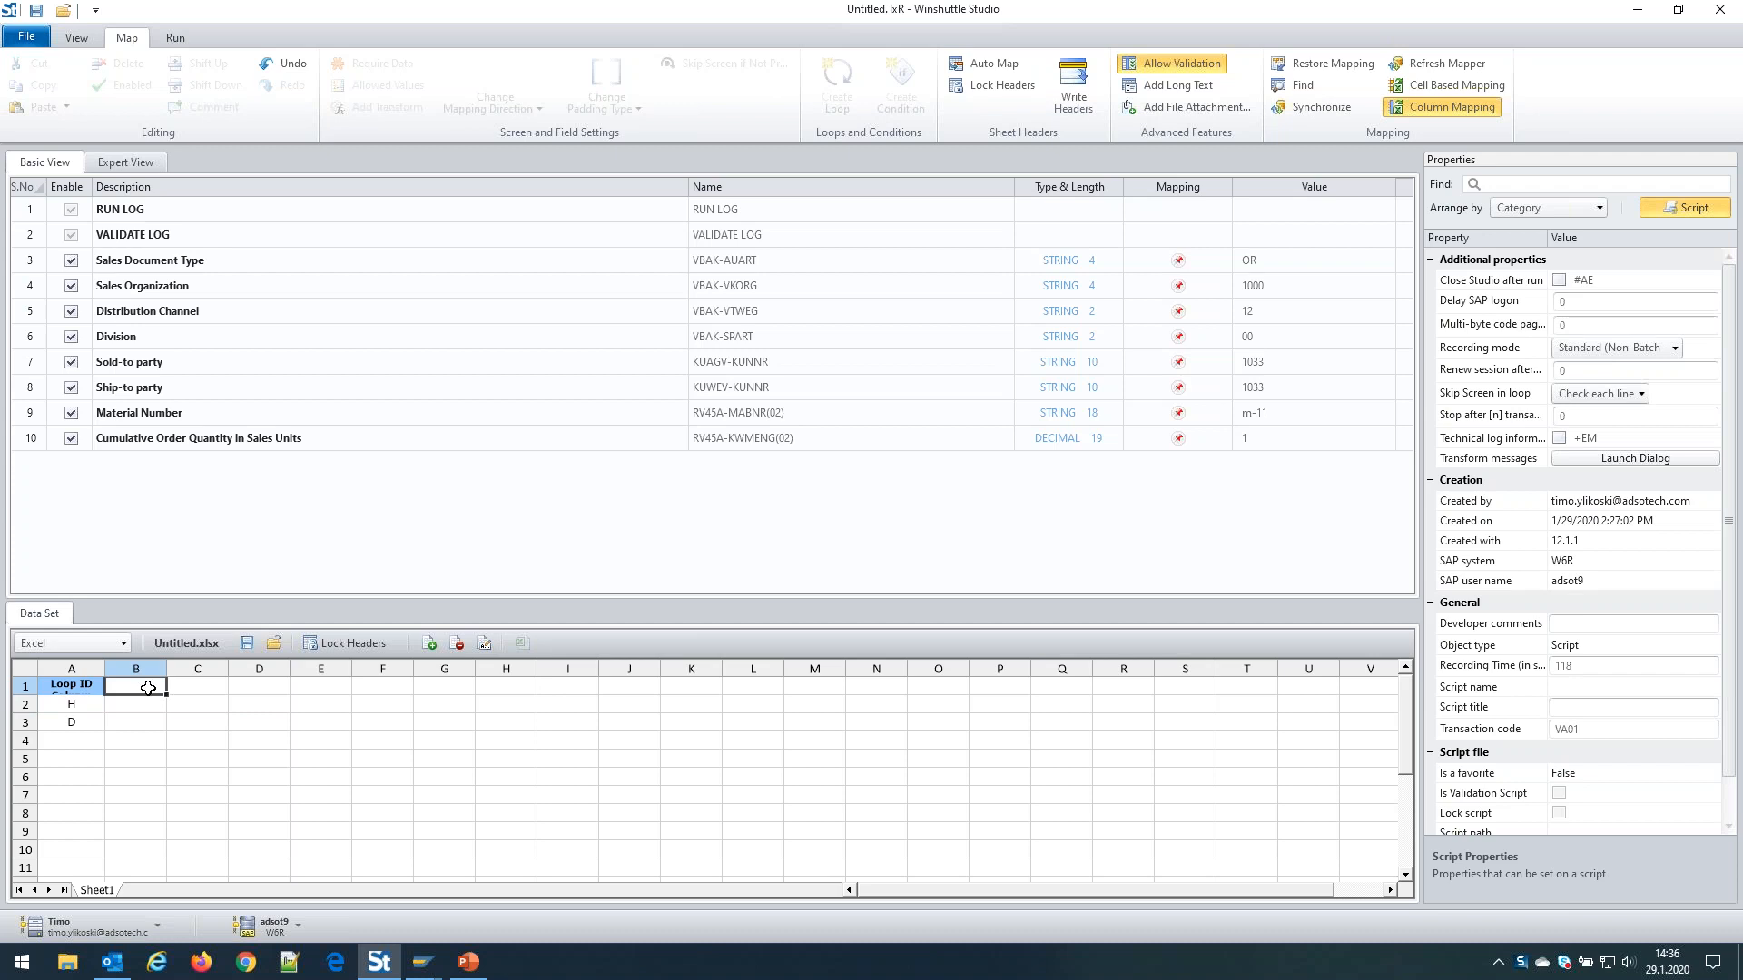
# Map Sales Document Type to column B and Sales Organization to column C
pyautogui.moveTo(138, 687); pyautogui.dragTo(168, 263)
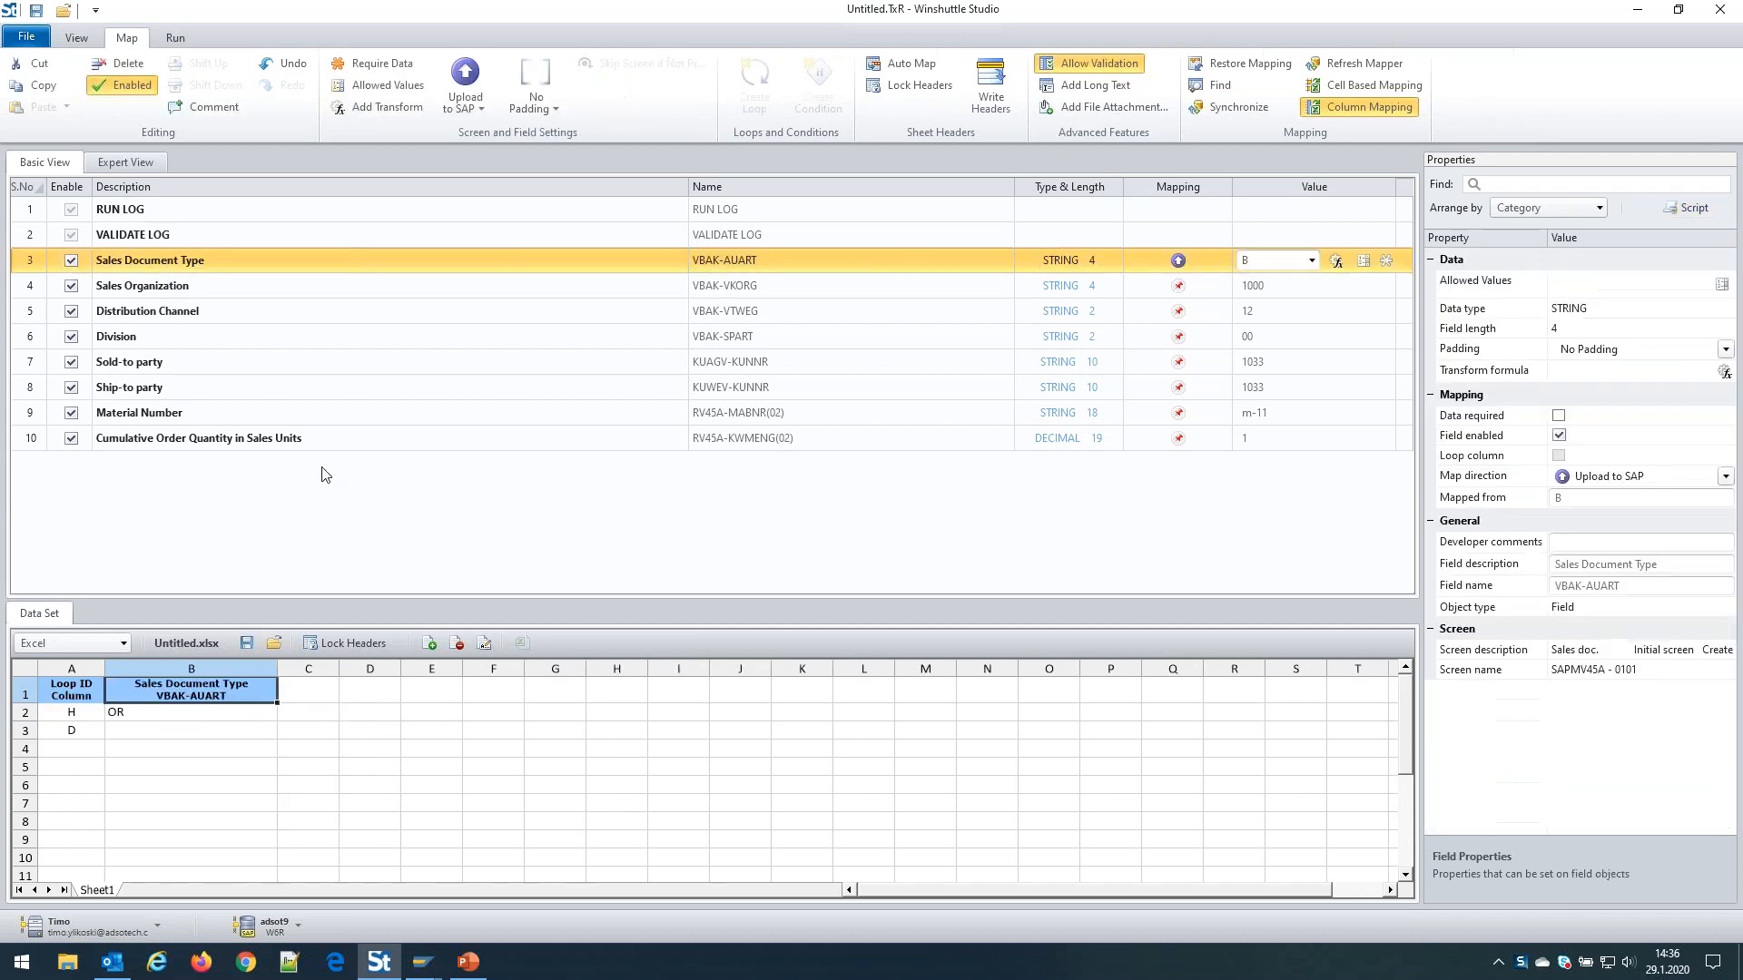
pyautogui.moveTo(275, 669); pyautogui.dragTo(215, 669)
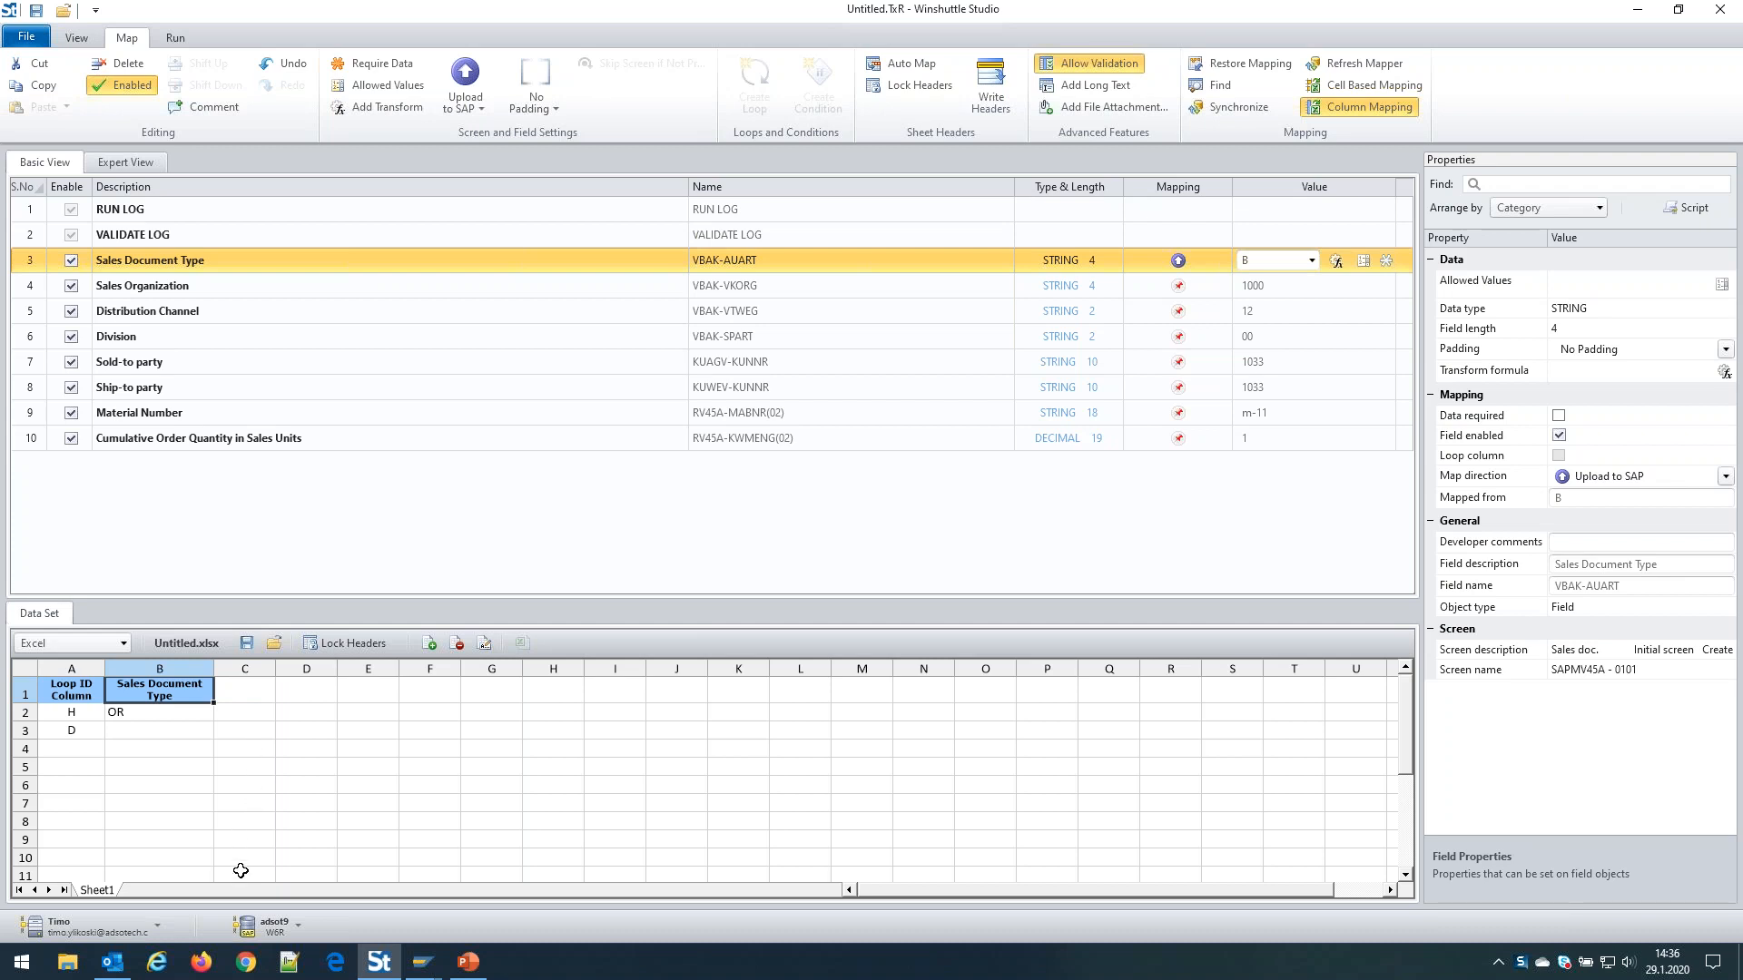
pyautogui.click(253, 803)
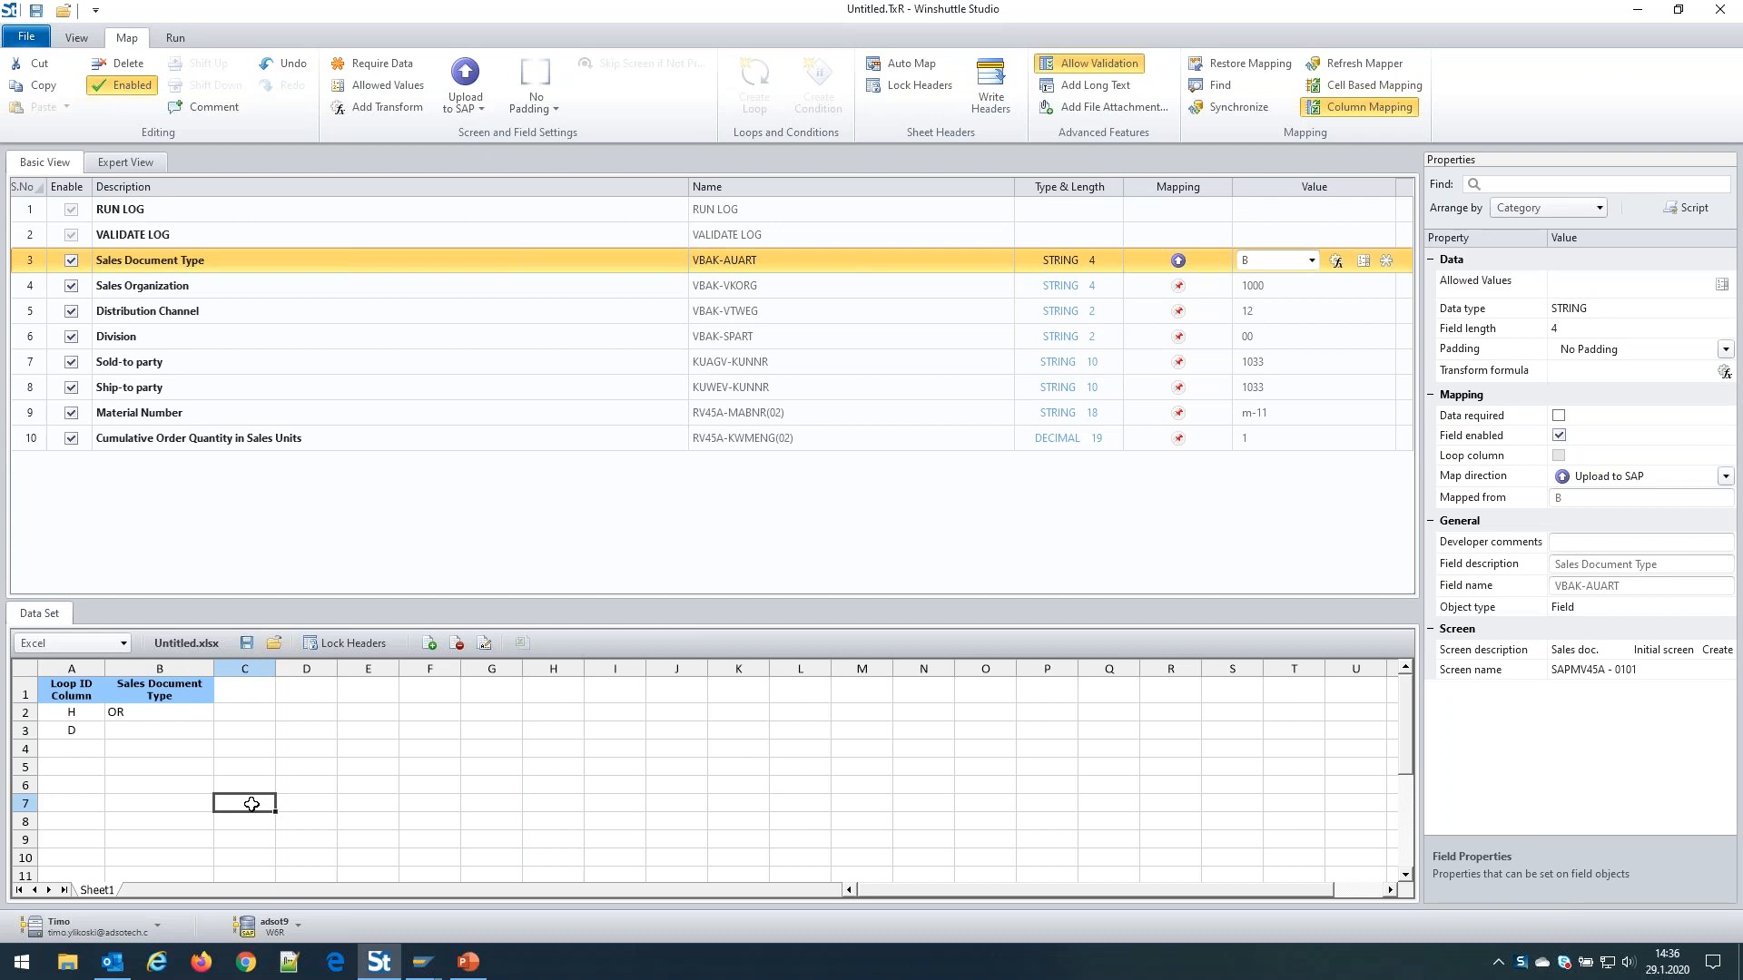
pyautogui.moveTo(251, 803); pyautogui.dragTo(155, 289)
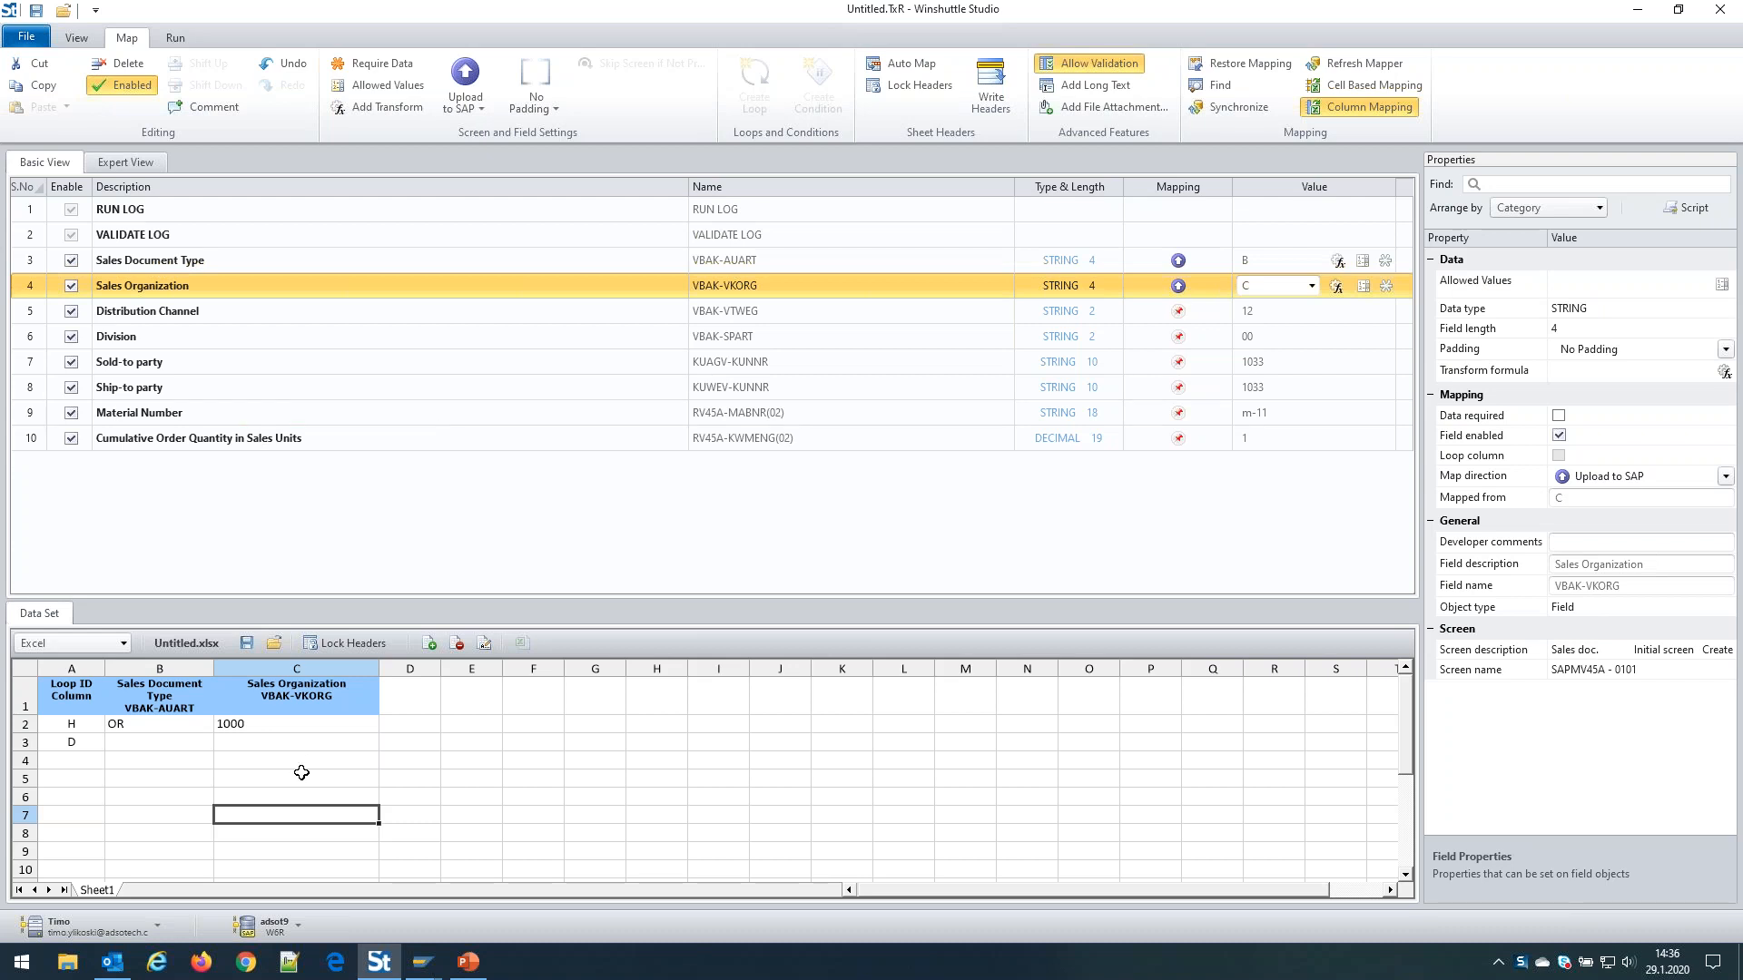
pyautogui.click(277, 723)
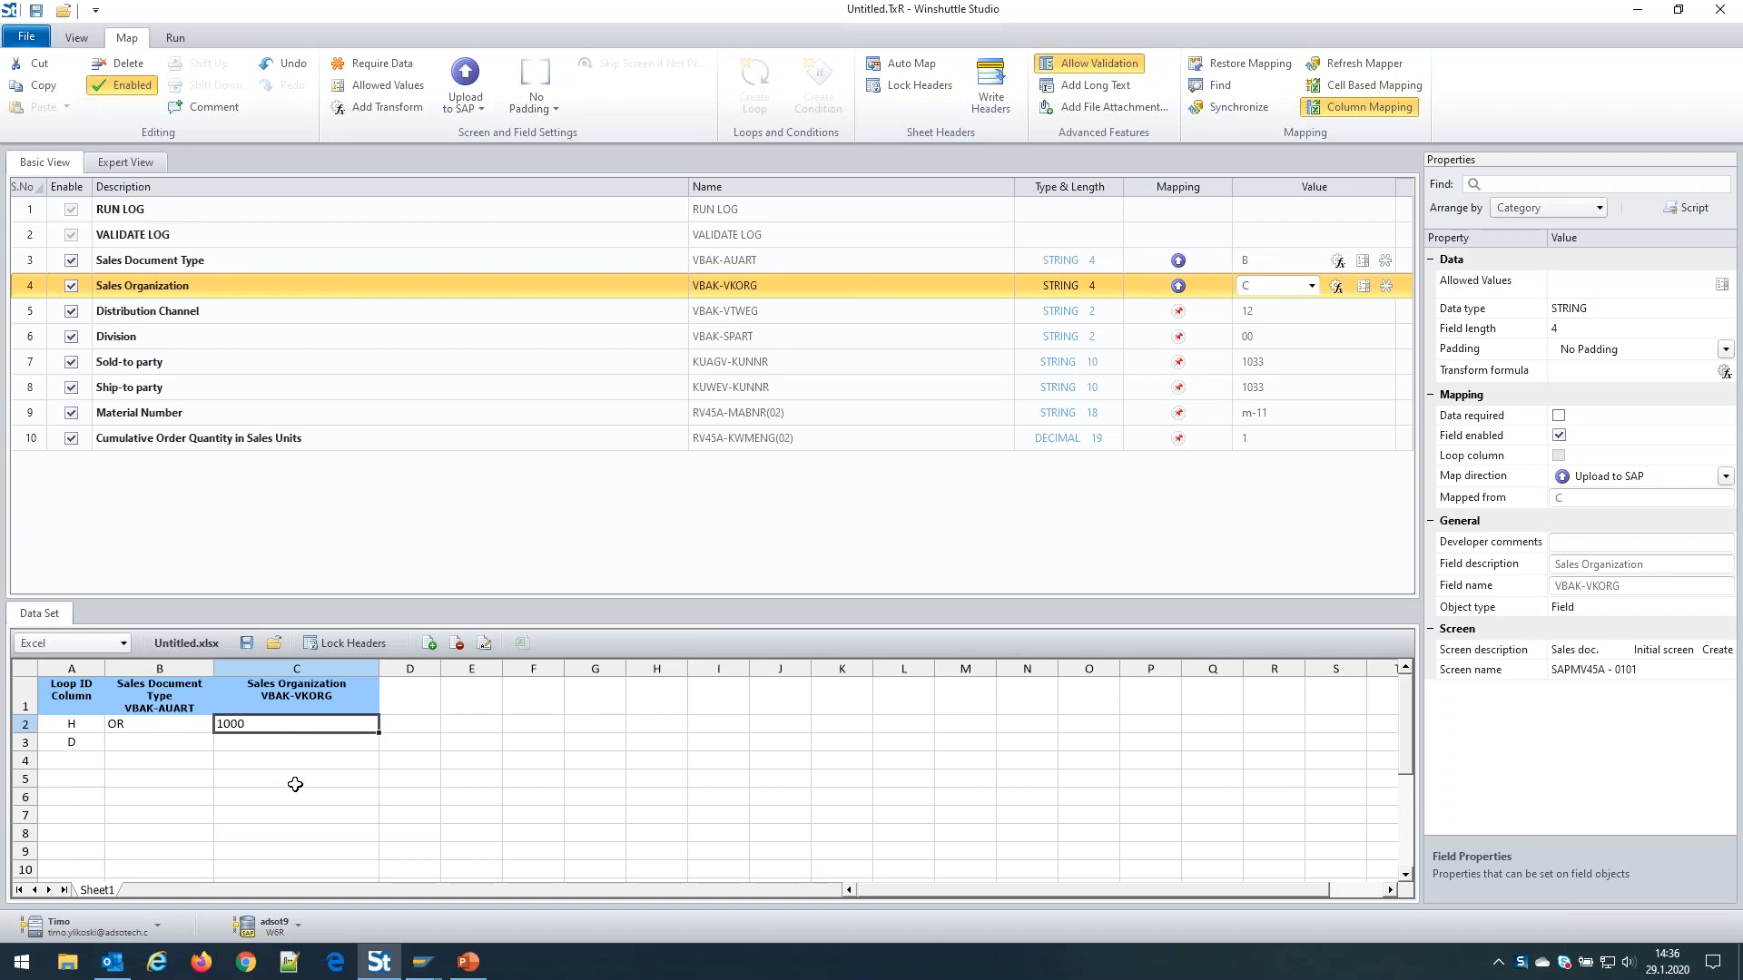
# Map Distribution Channel, Division, Sold-to, Ship-to and Material Number to columns D–H
pyautogui.click(419, 727)
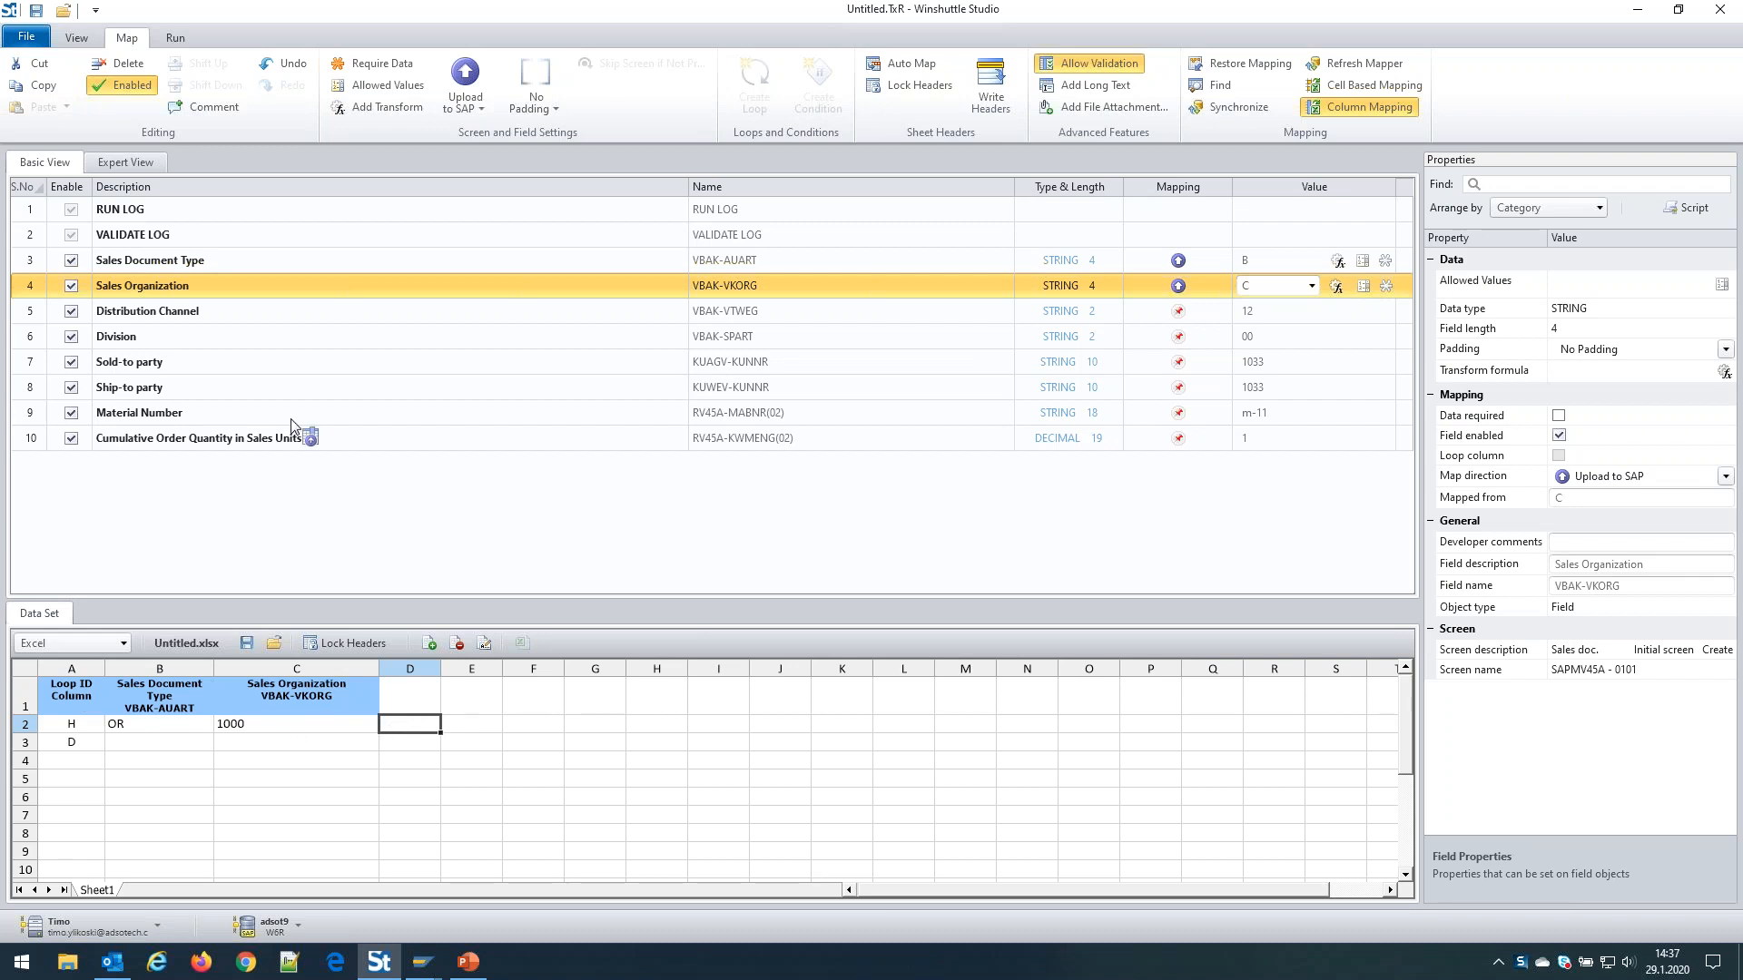
pyautogui.moveTo(192, 312); pyautogui.dragTo(411, 723)
pyautogui.click(606, 723)
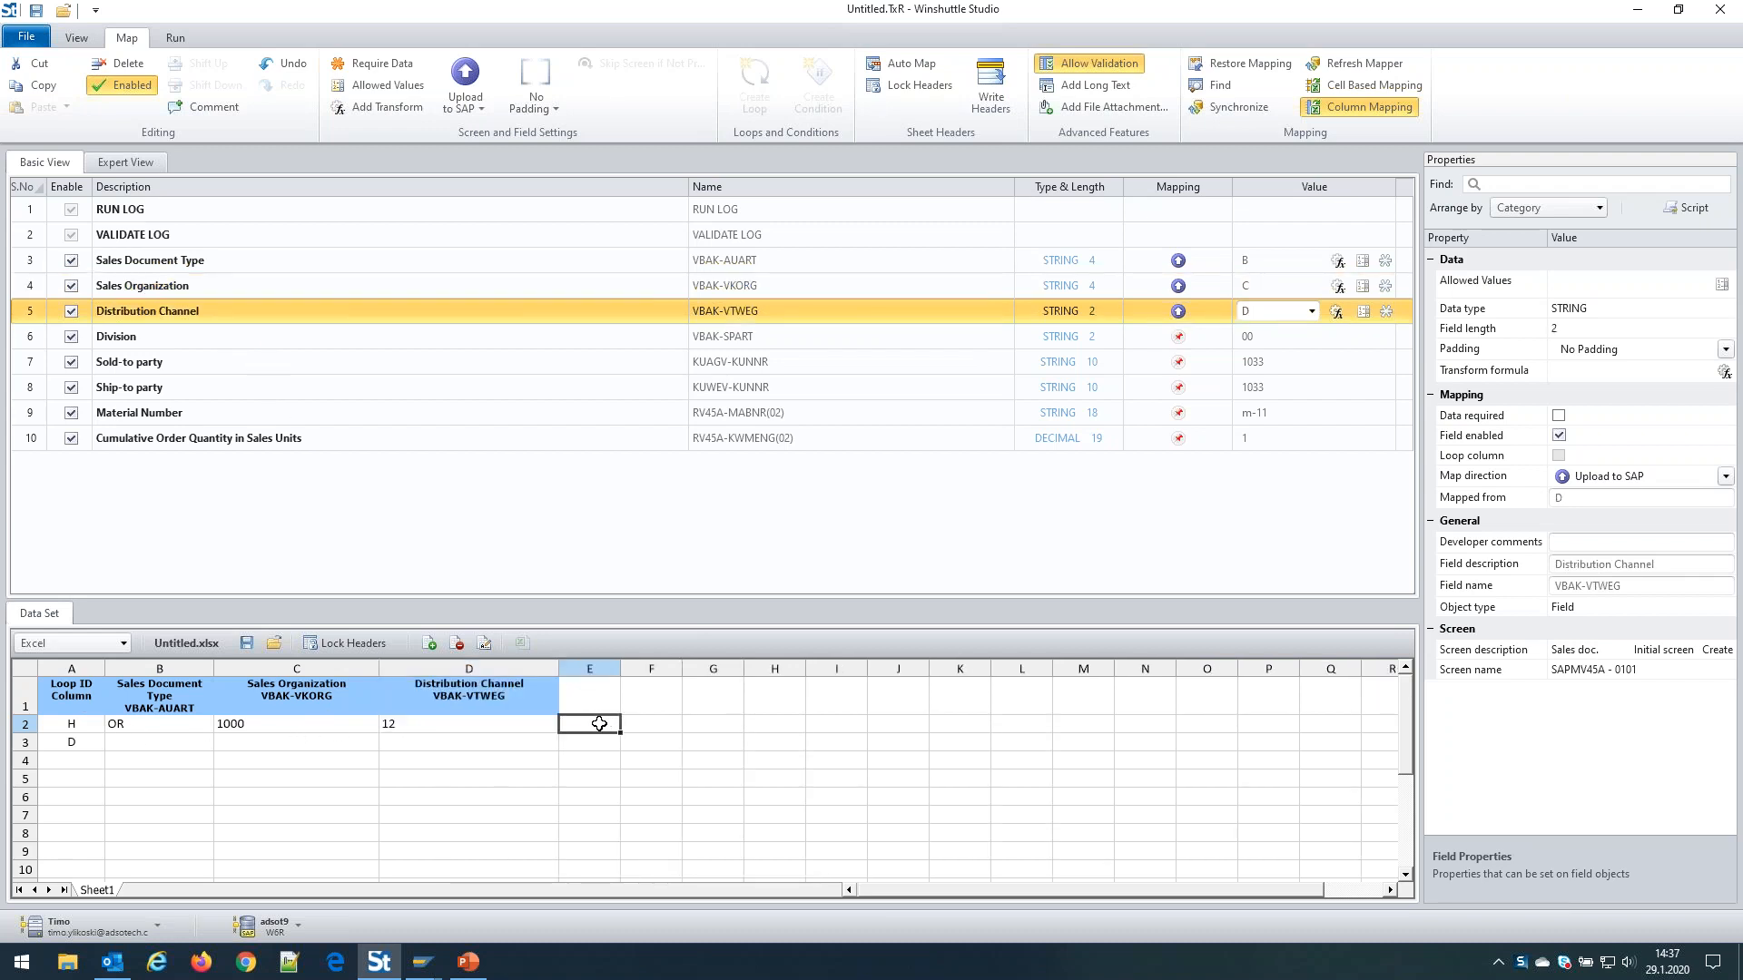
pyautogui.moveTo(127, 343); pyautogui.dragTo(614, 717)
pyautogui.click(699, 724)
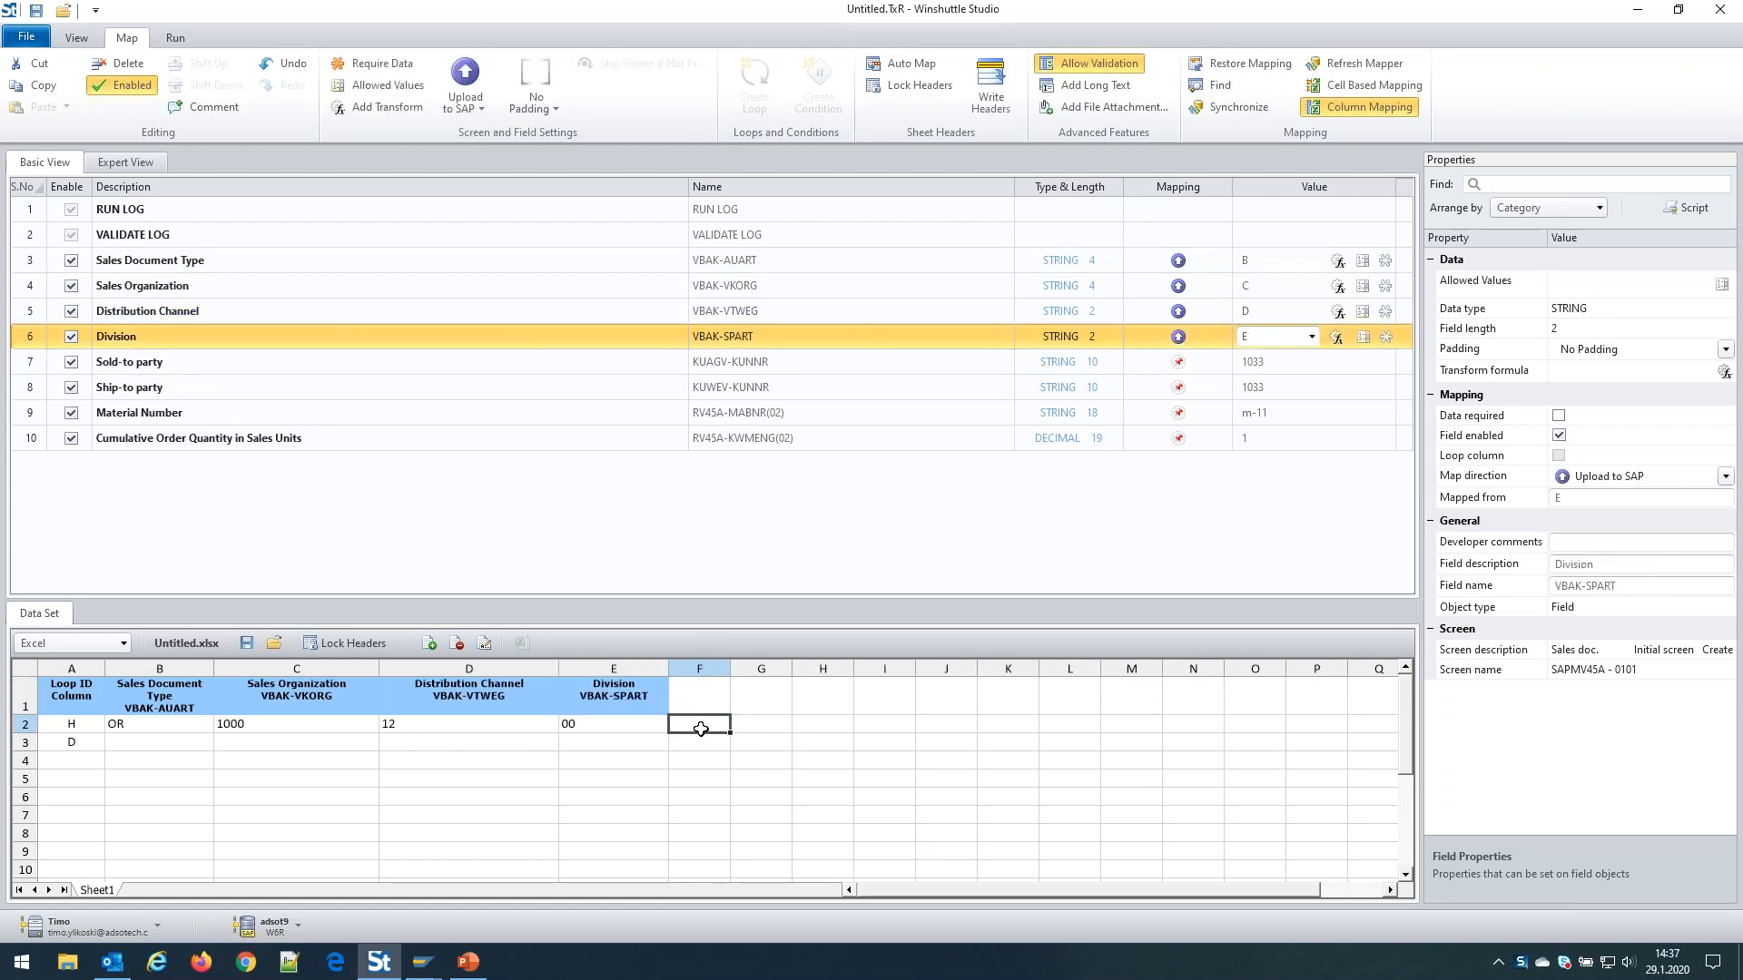
pyautogui.moveTo(145, 365); pyautogui.dragTo(717, 713)
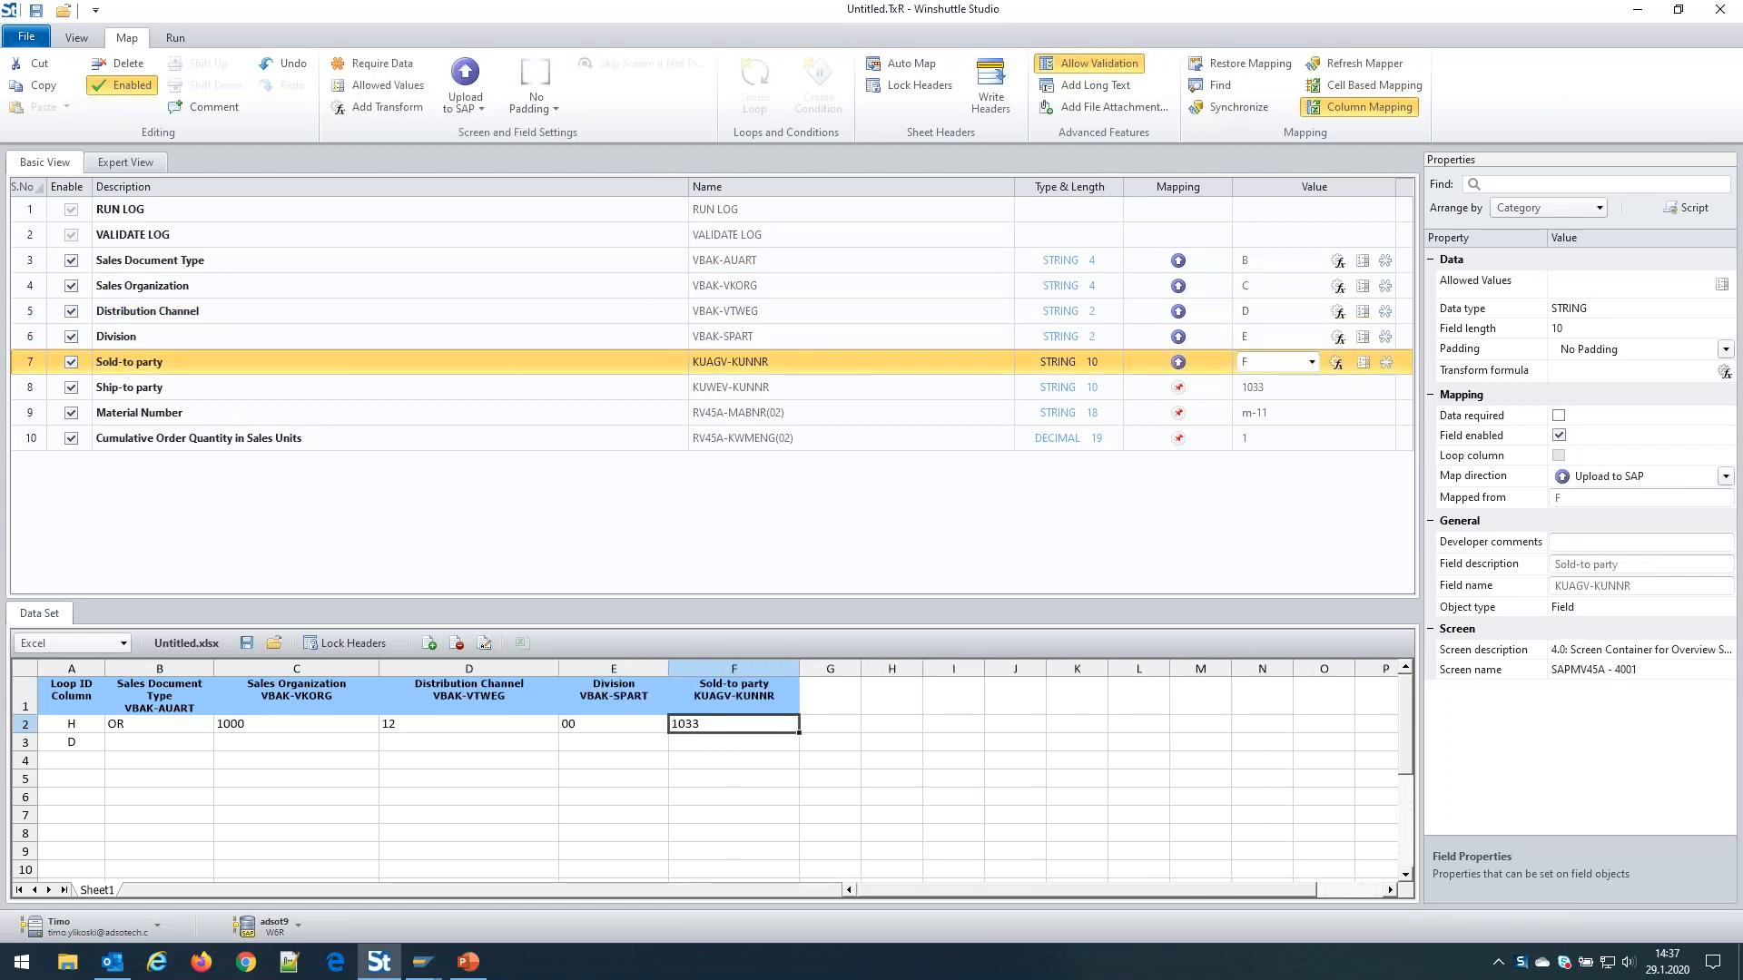
pyautogui.click(826, 696)
pyautogui.moveTo(138, 376); pyautogui.dragTo(130, 400)
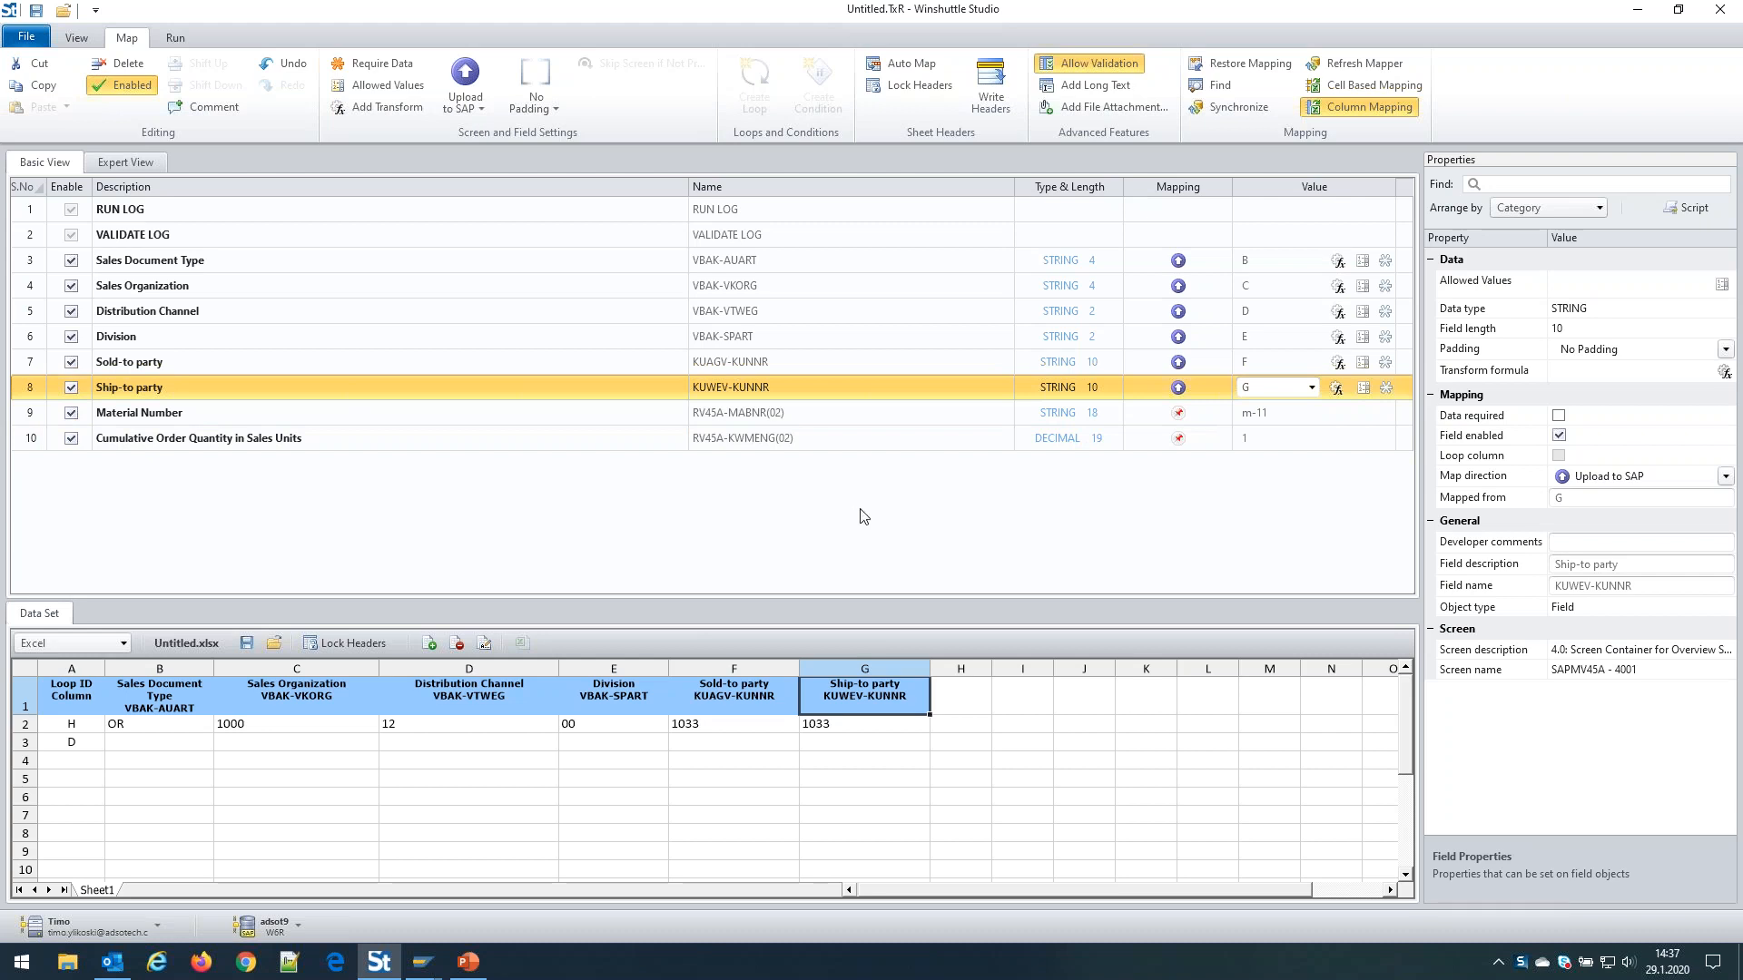
pyautogui.click(965, 691)
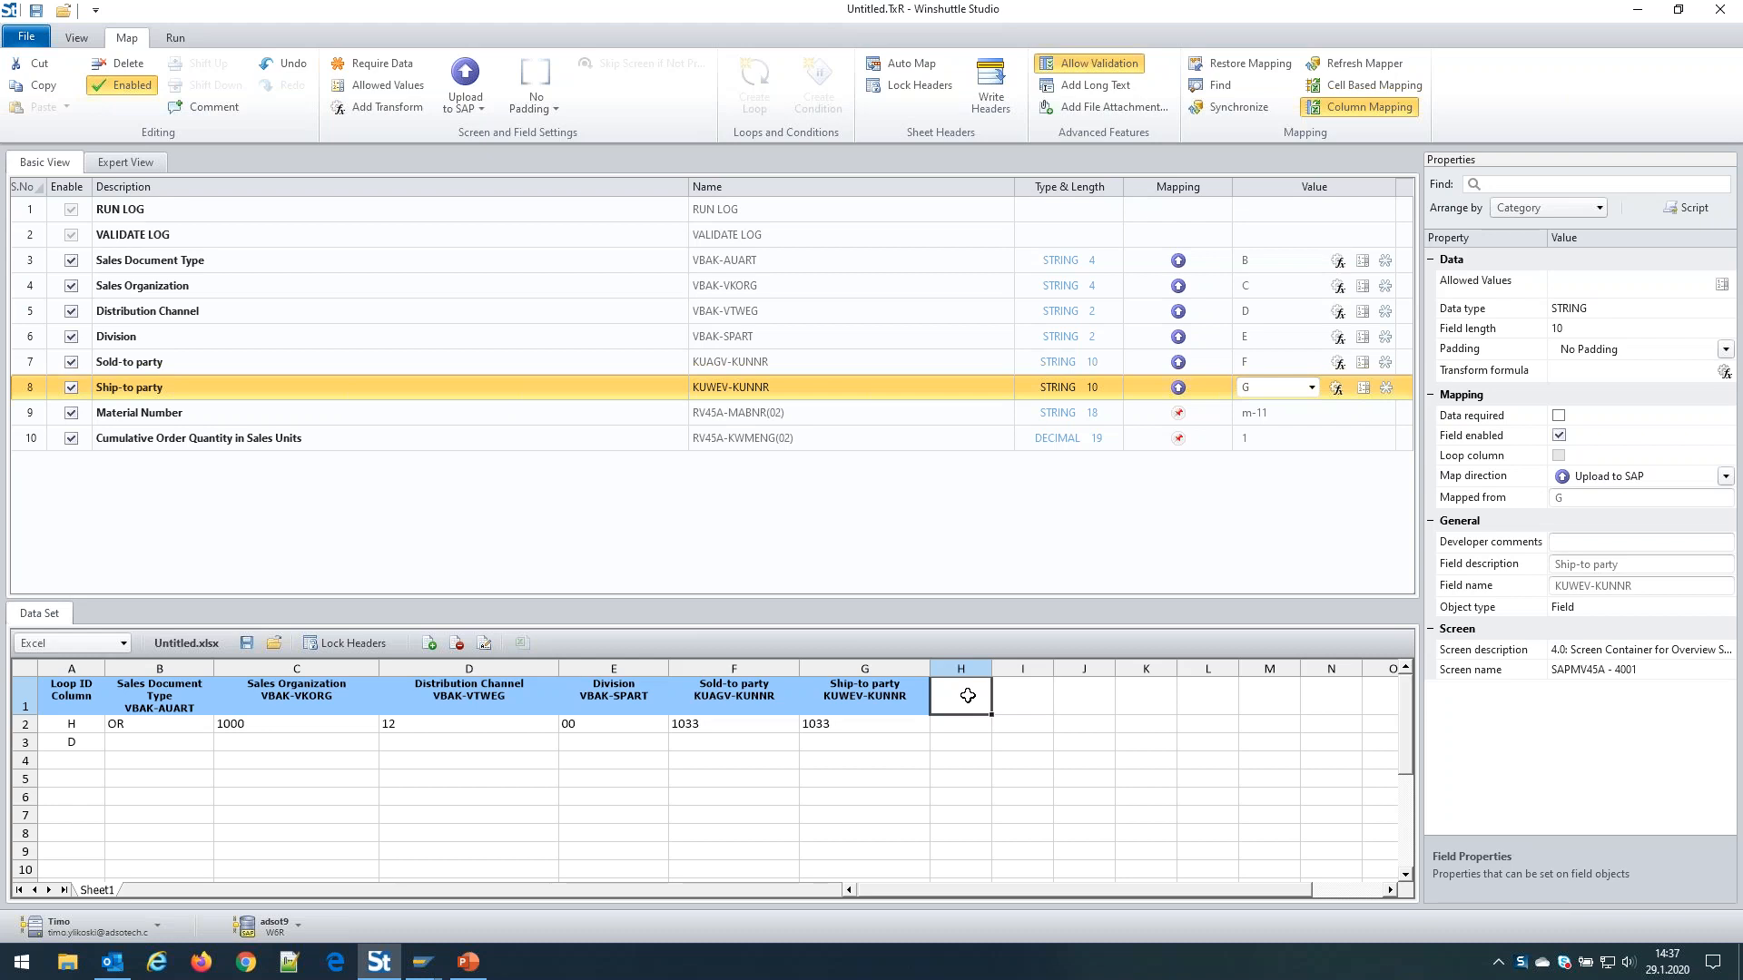
pyautogui.moveTo(967, 696); pyautogui.dragTo(154, 418)
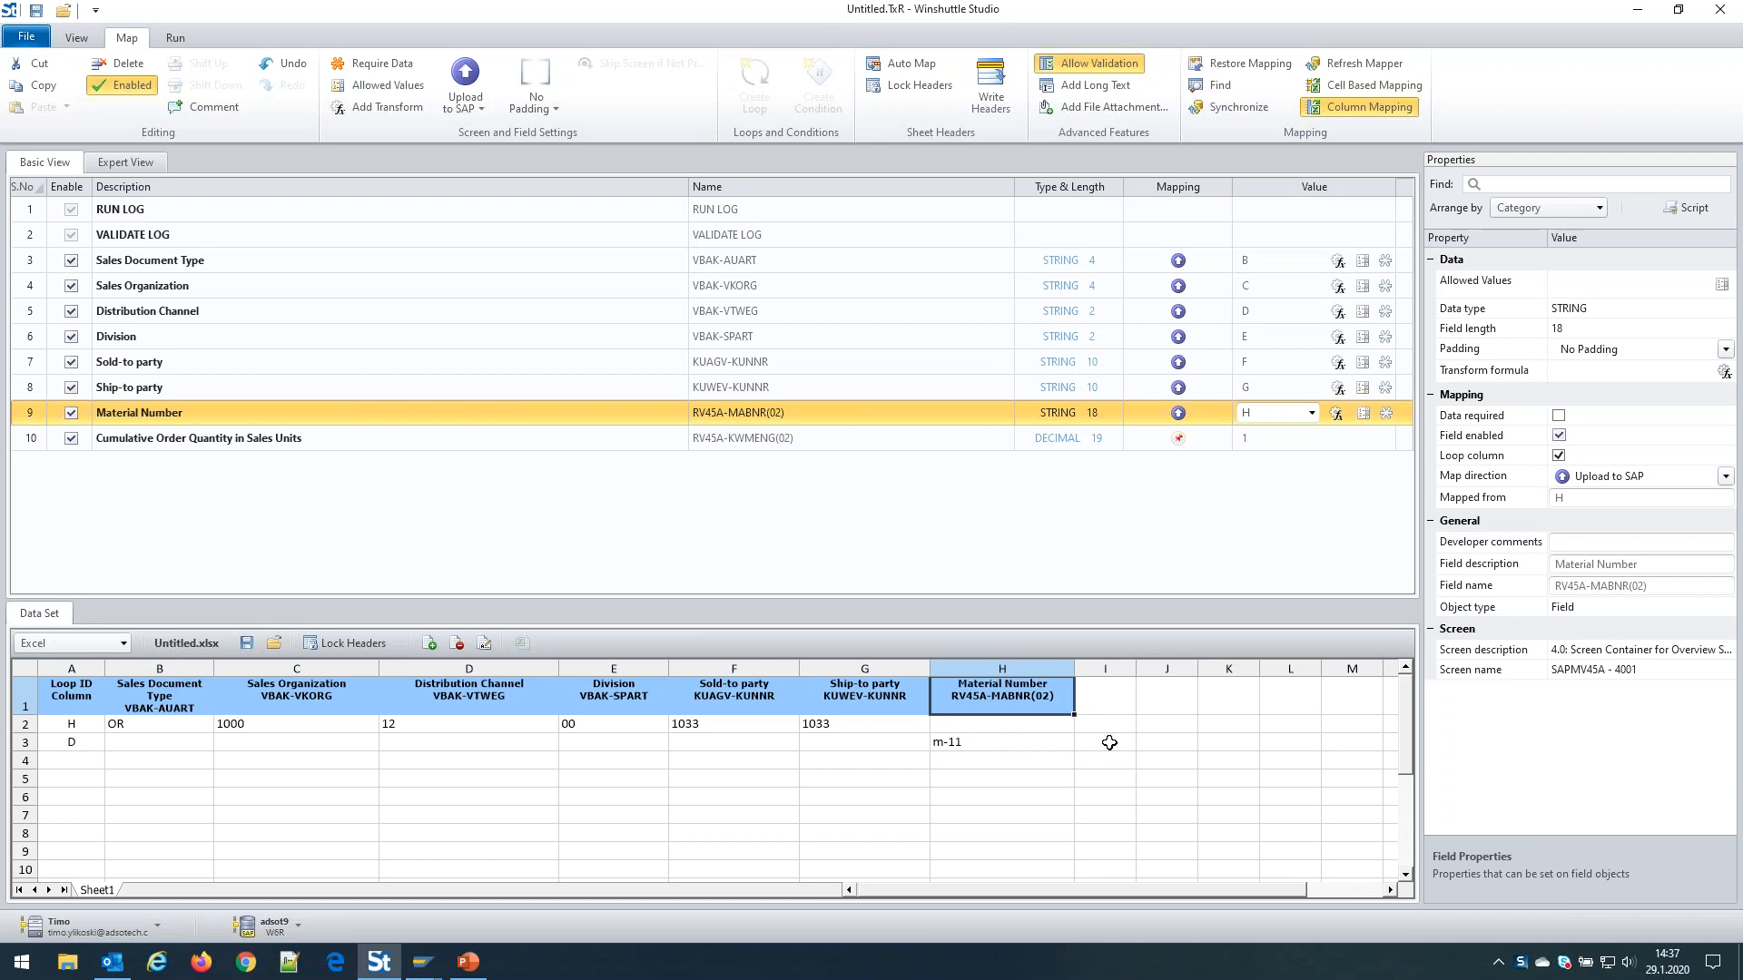
# Map cumulative order quantity to column I and narrow columns H and I
pyautogui.click(1126, 691)
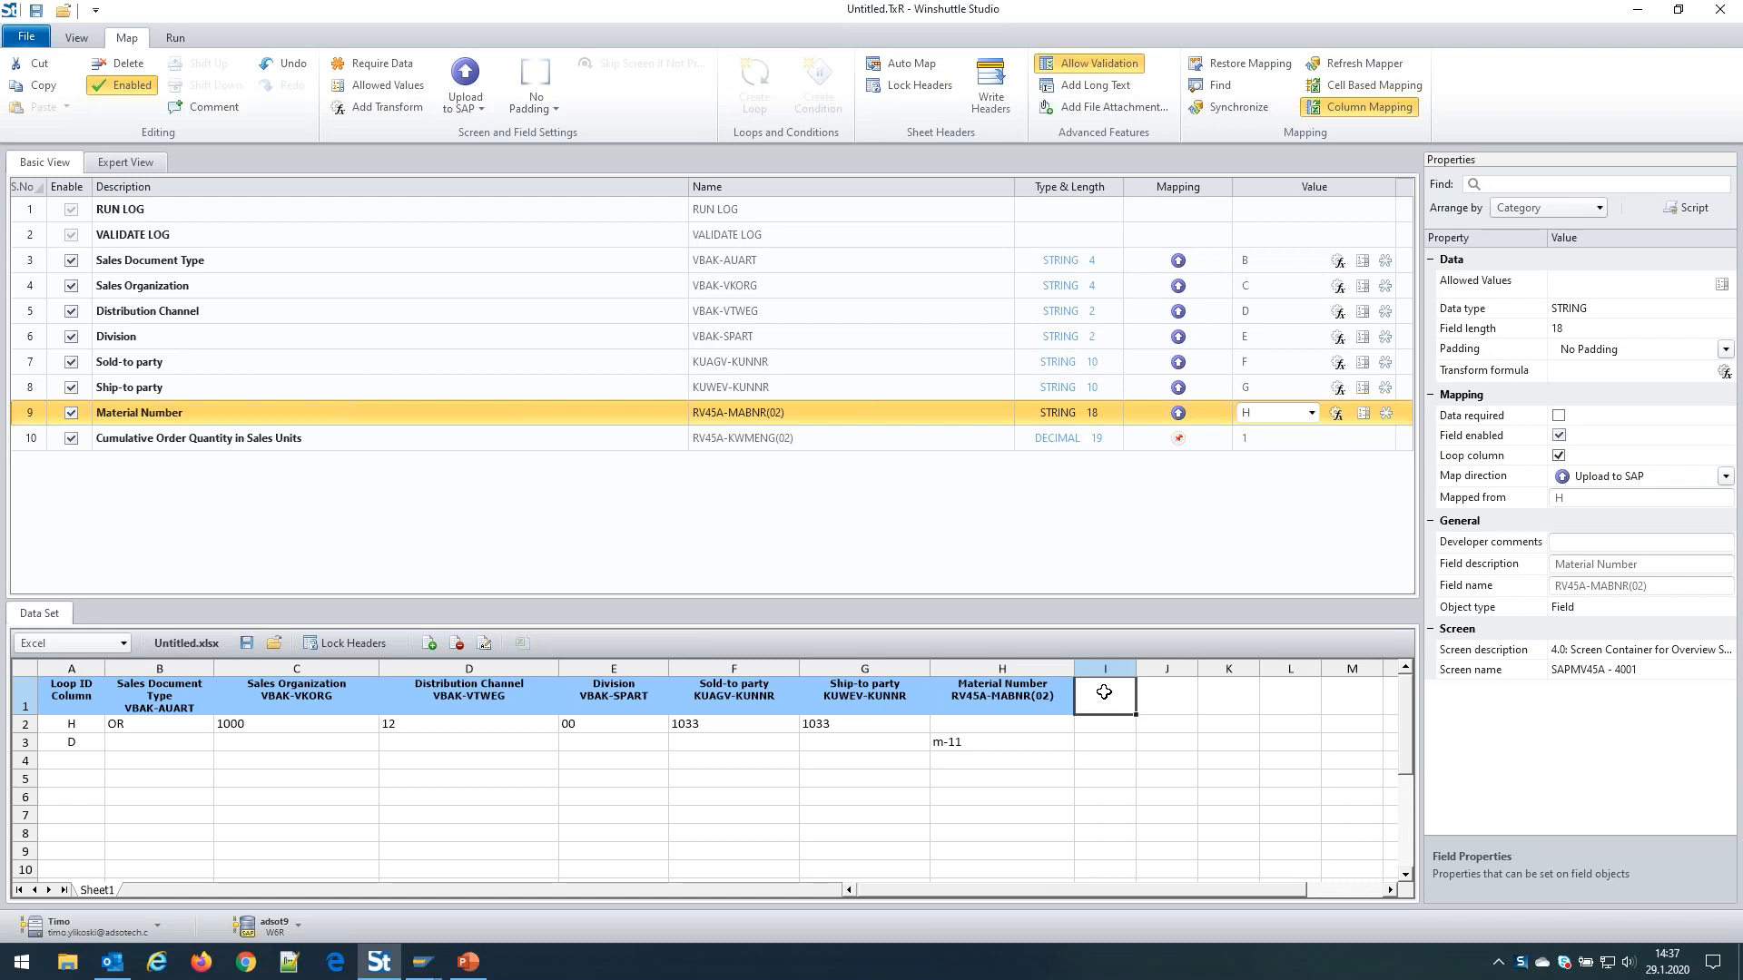
pyautogui.moveTo(1103, 692); pyautogui.dragTo(196, 446)
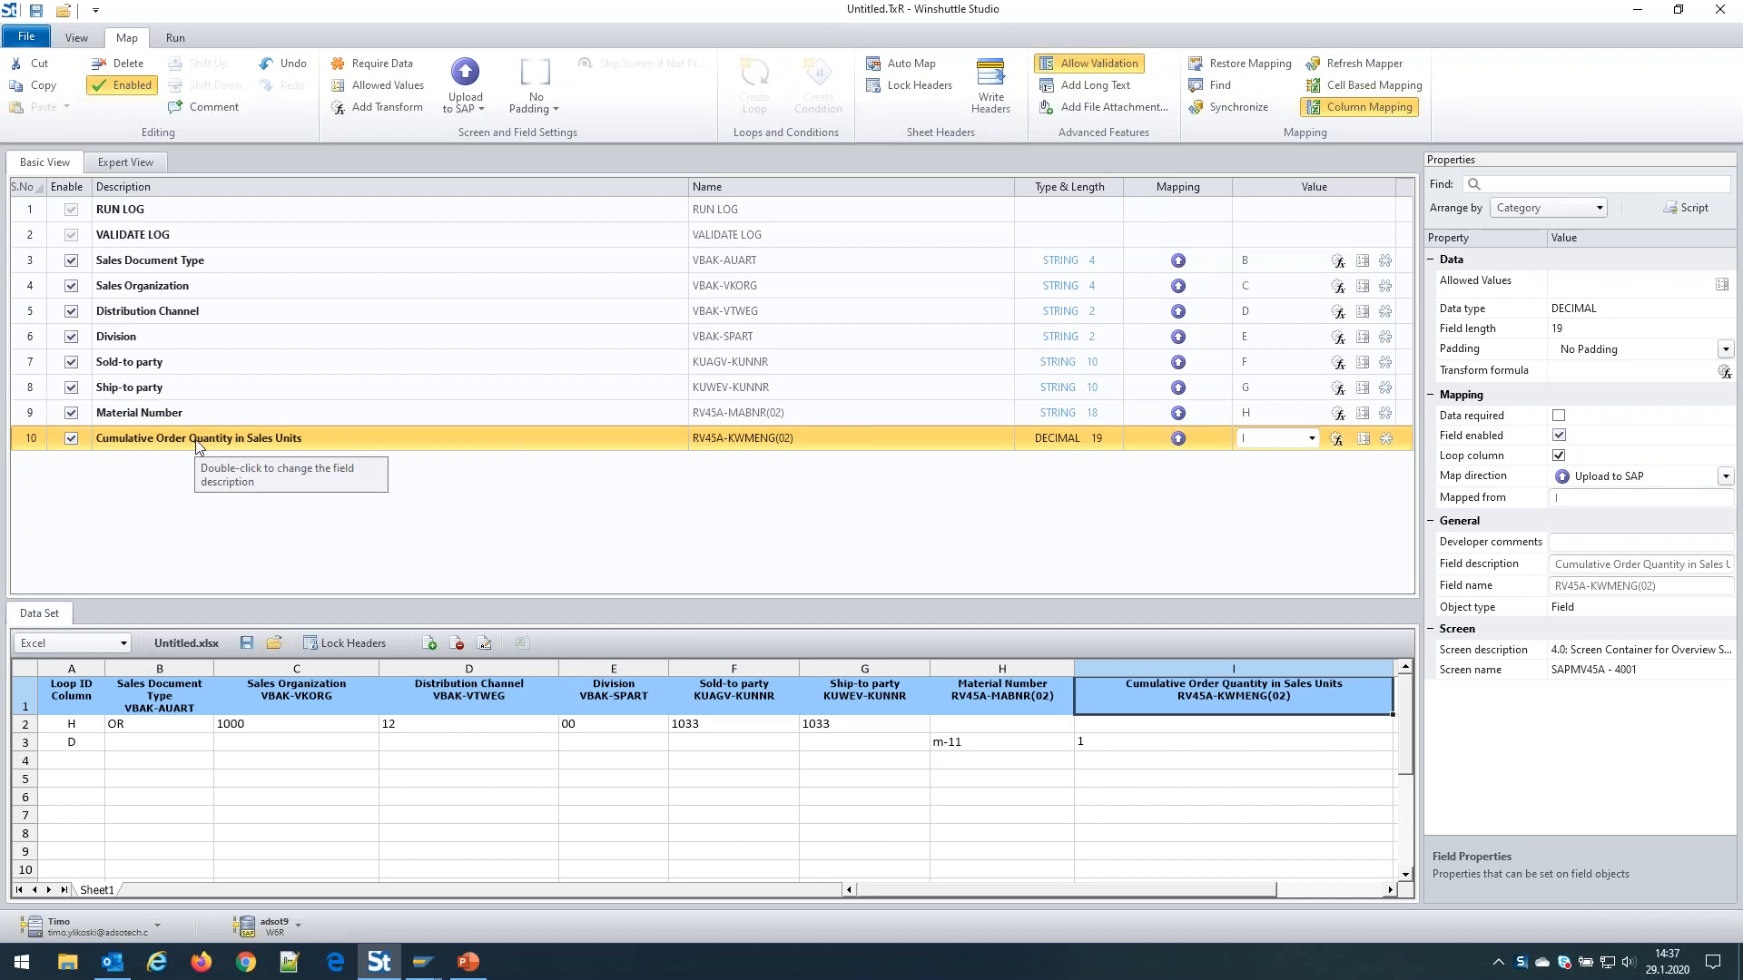
pyautogui.moveTo(1074, 669); pyautogui.dragTo(1011, 668)
pyautogui.moveTo(1314, 668); pyautogui.dragTo(1113, 668)
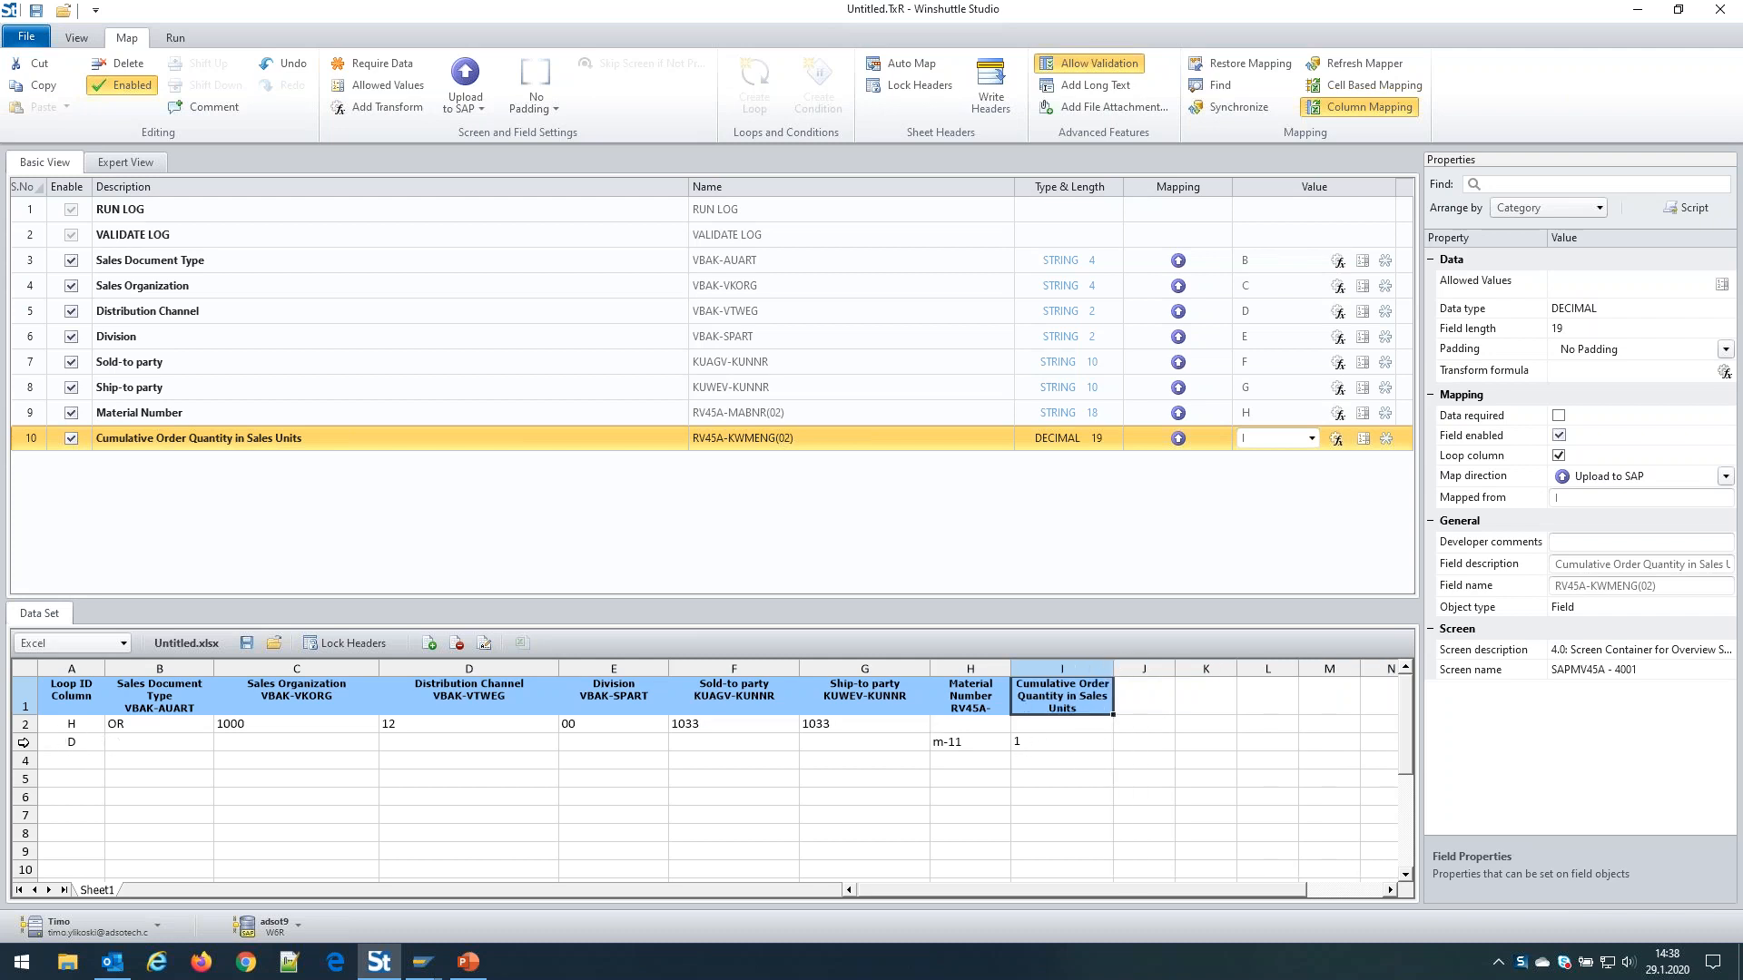
pyautogui.click(25, 743)
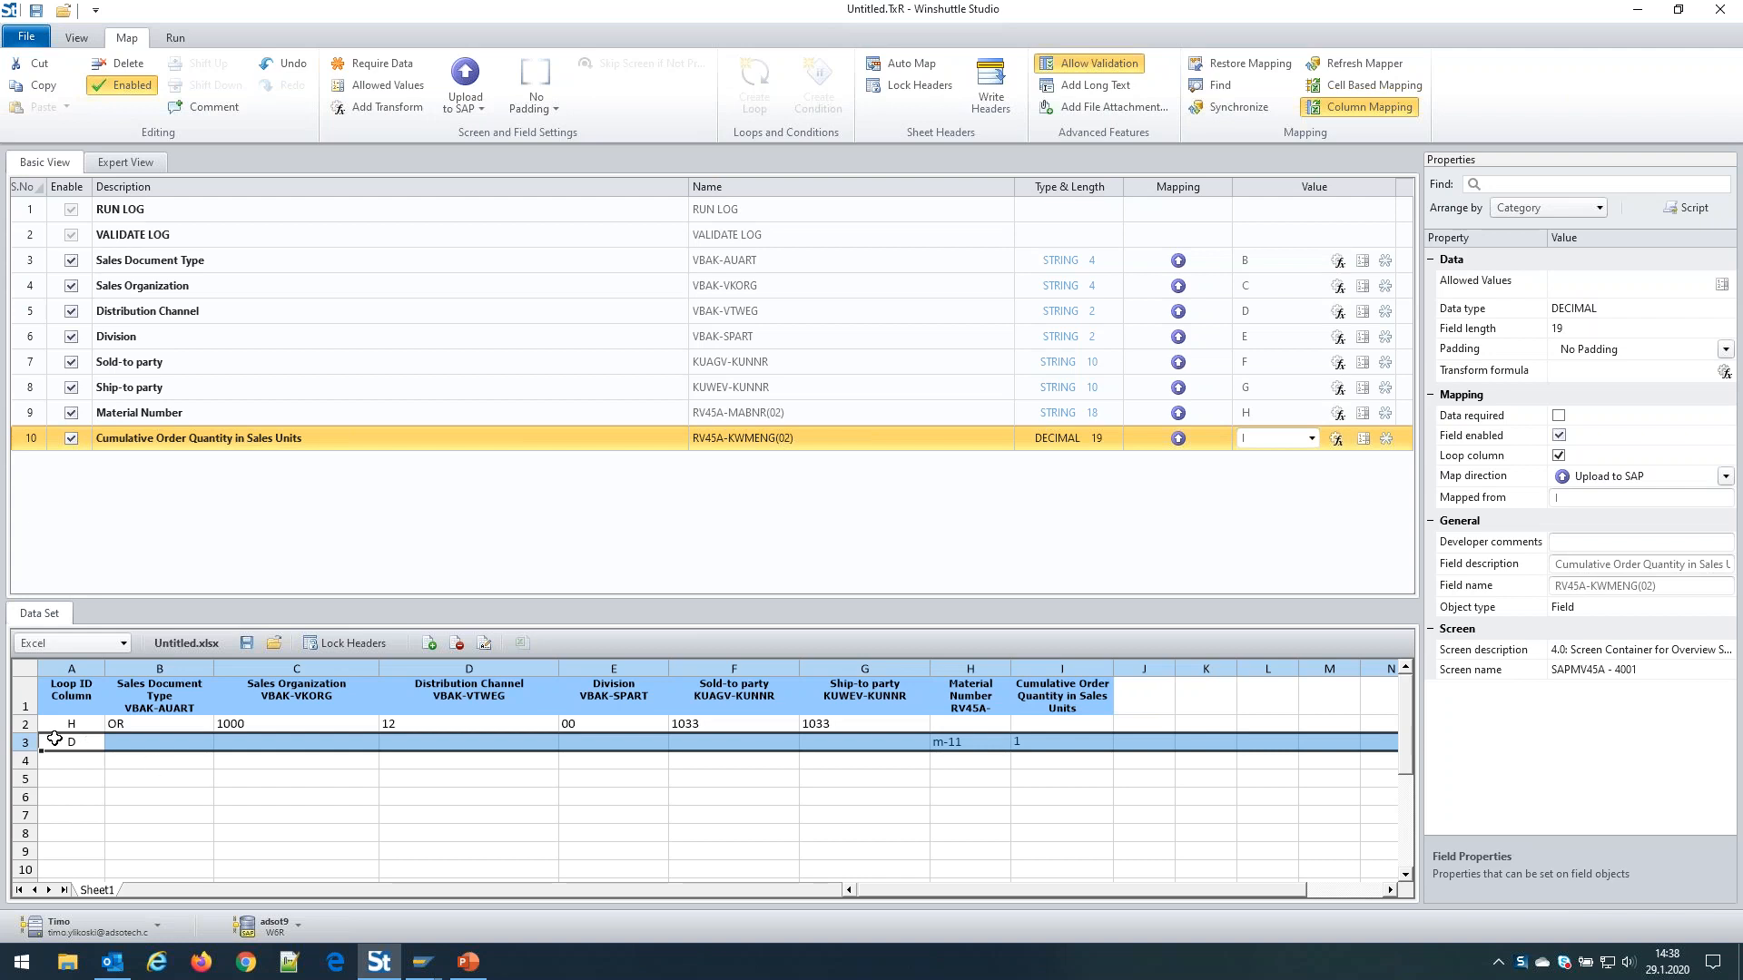
pyautogui.click(1060, 744)
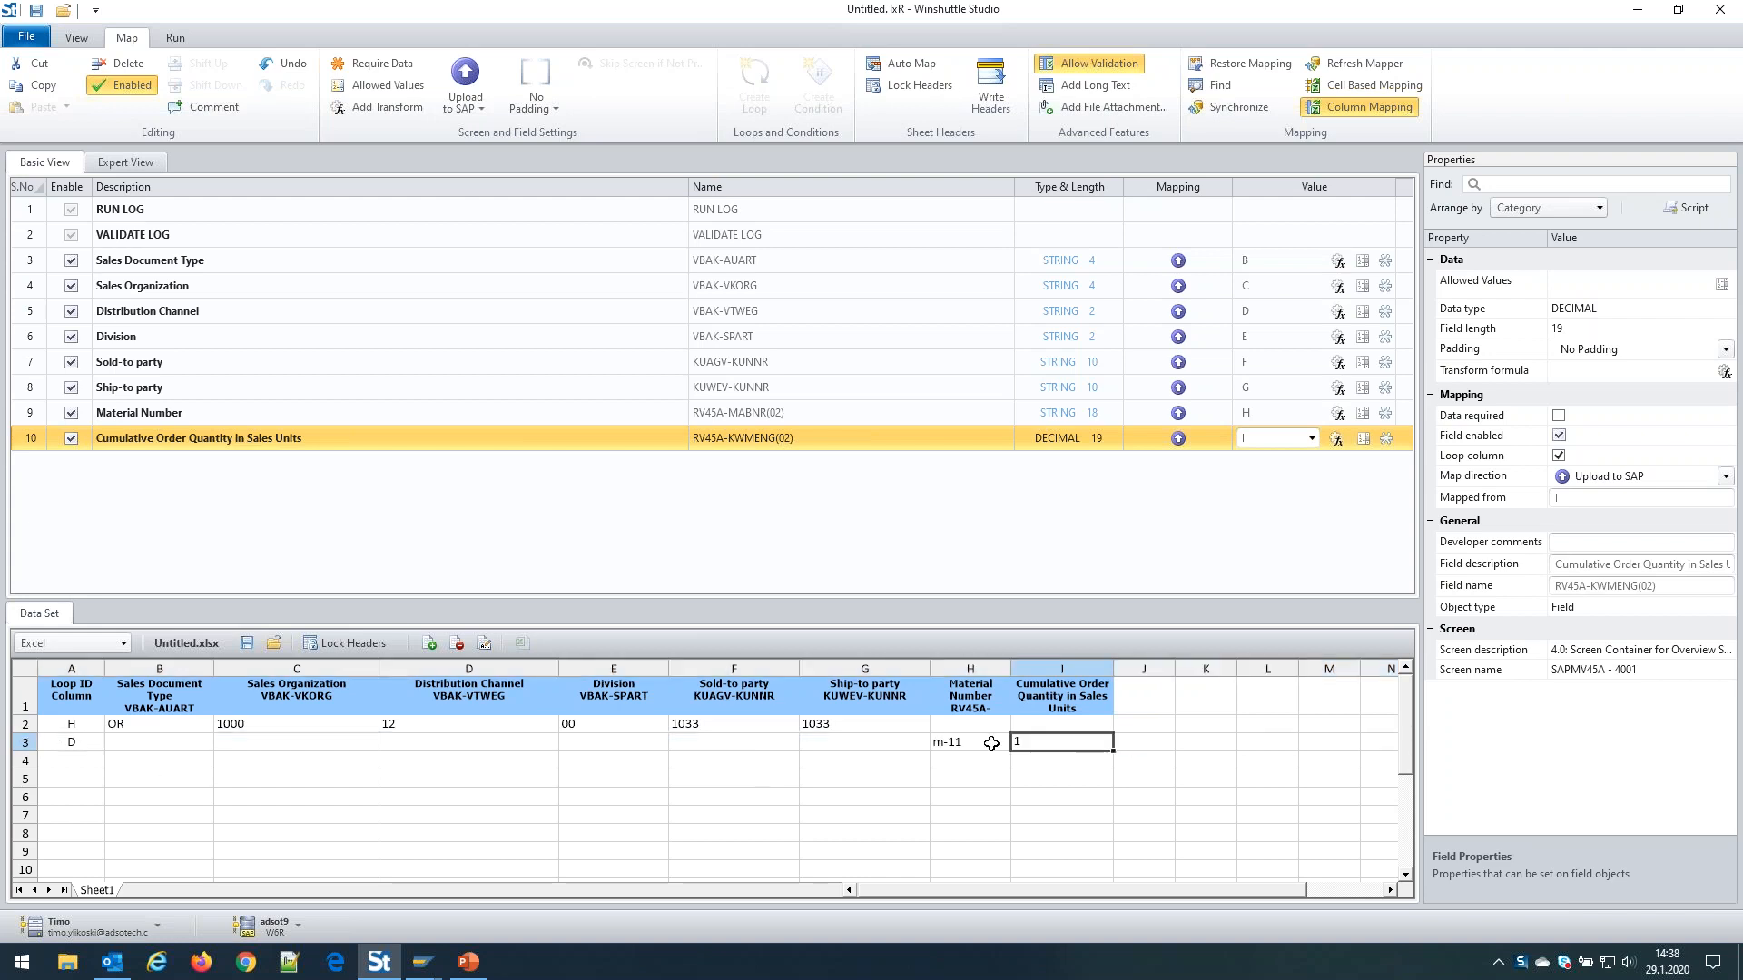
pyautogui.click(978, 742)
pyautogui.click(894, 725)
pyautogui.click(1066, 746)
# Map the RUN LOG field to column J
pyautogui.click(108, 213)
pyautogui.moveTo(109, 213); pyautogui.dragTo(1370, 667)
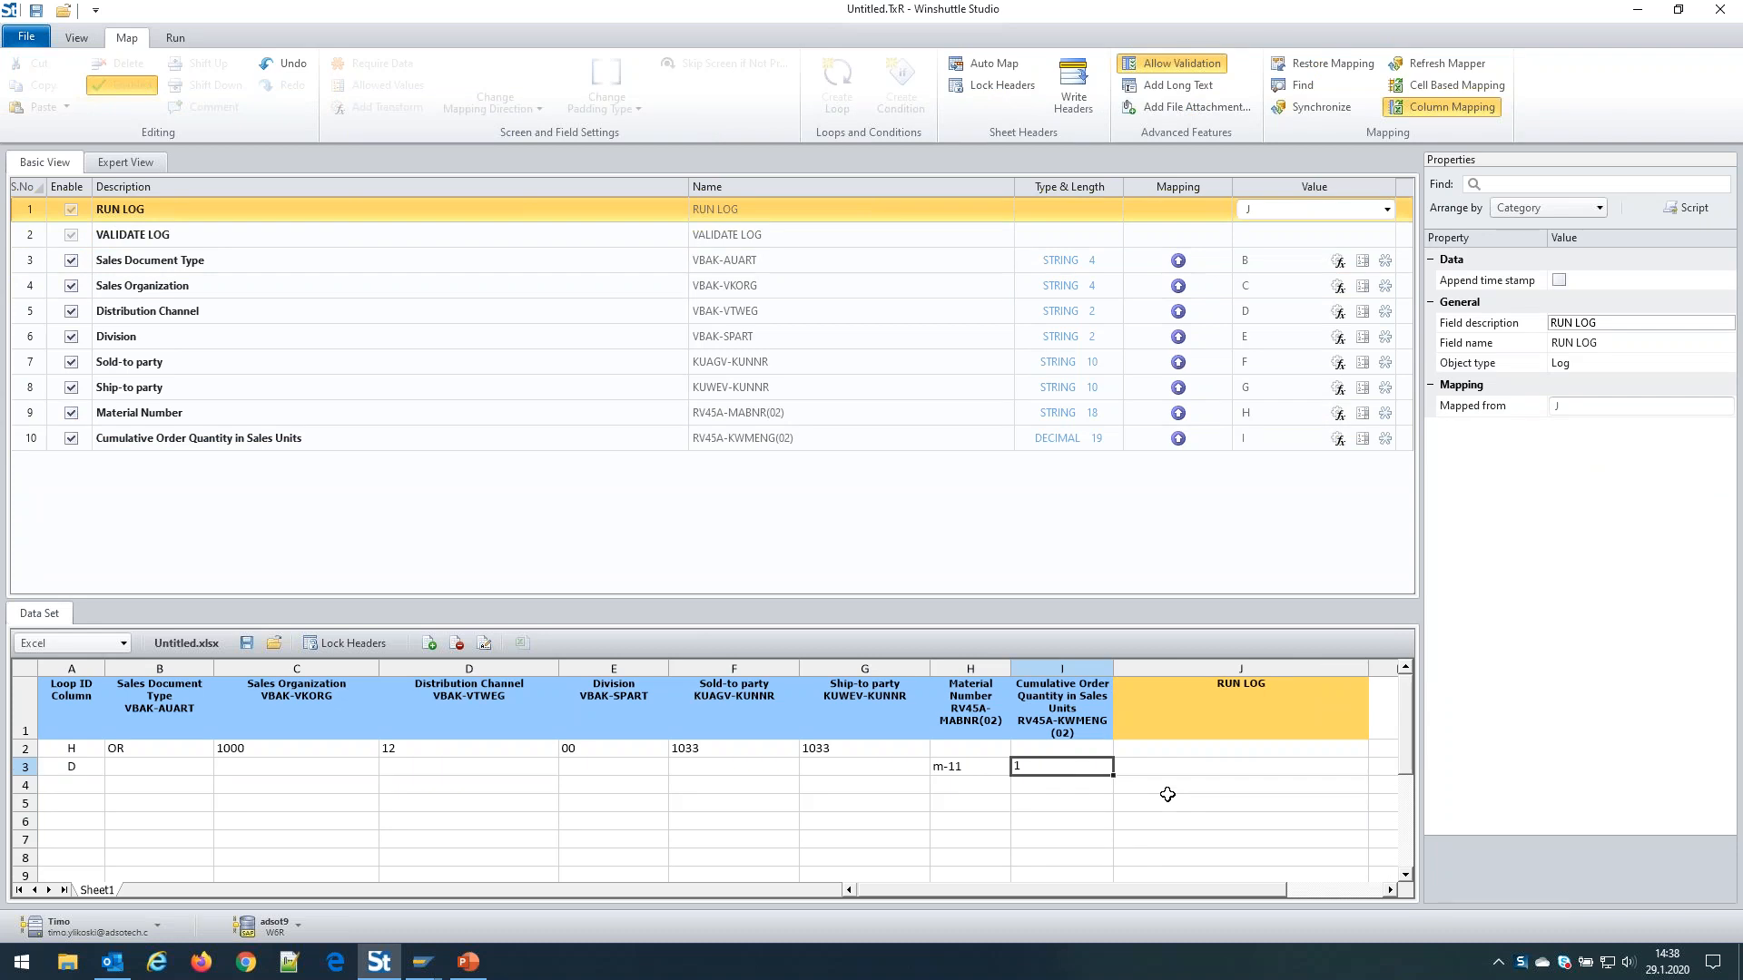
pyautogui.click(155, 754)
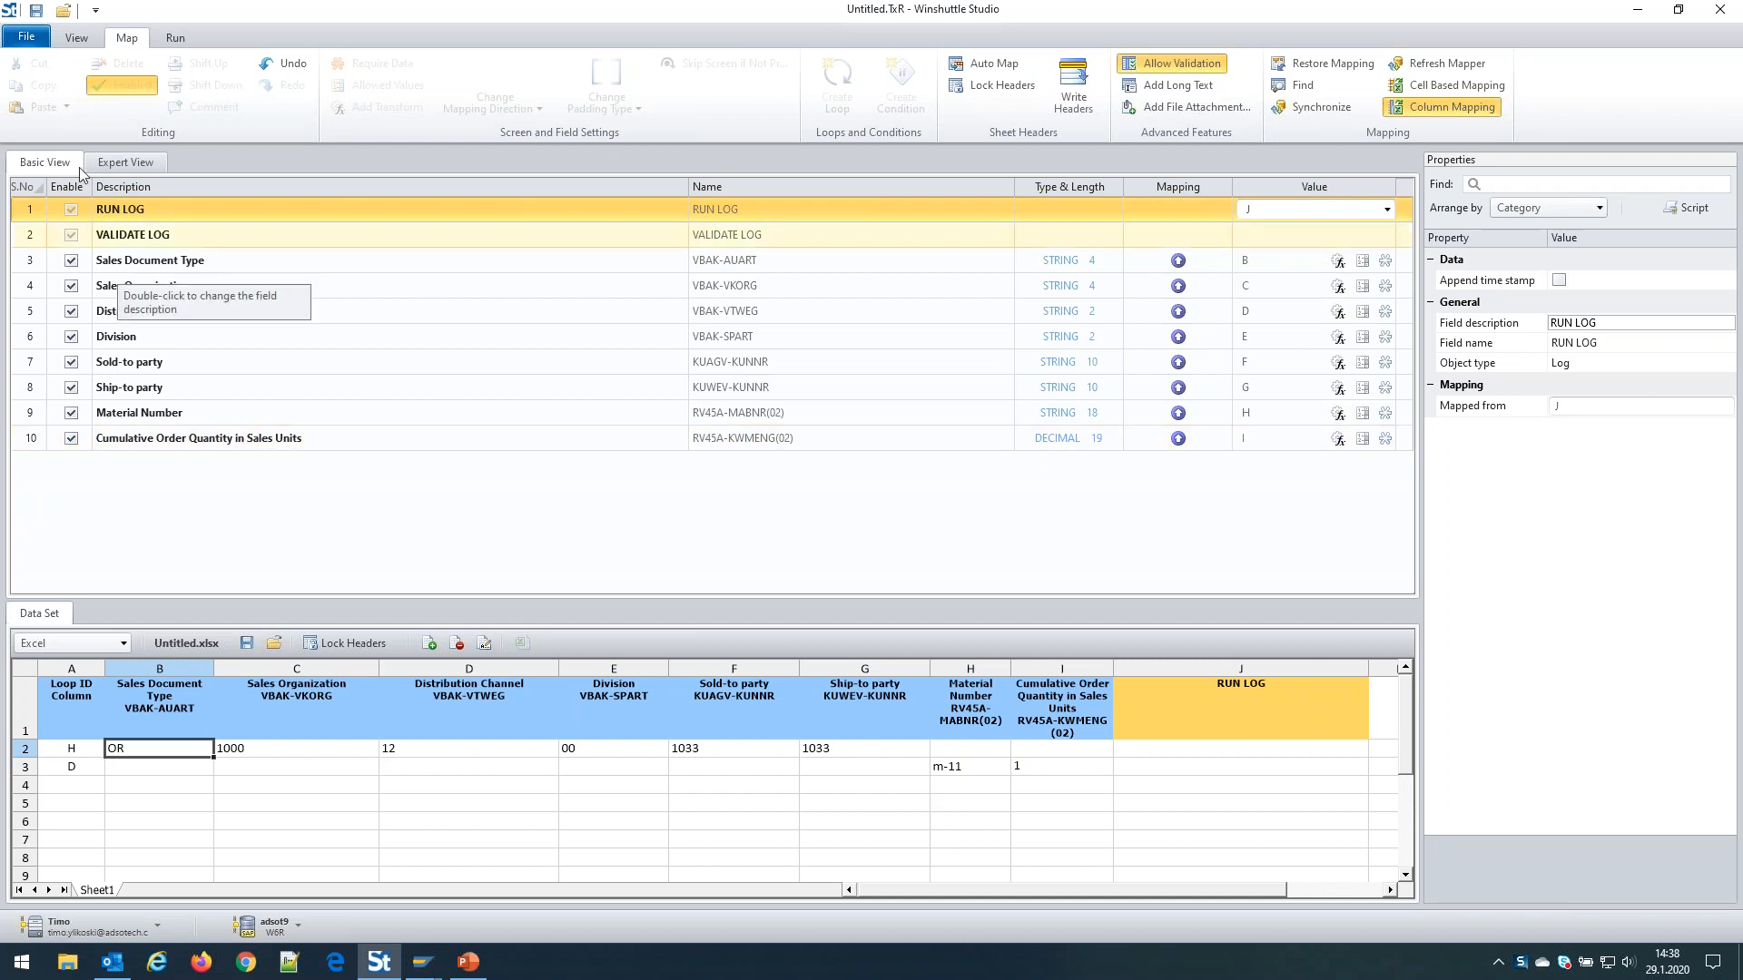
# Save both the script and data file as VA01_20200129_143836
pyautogui.click(38, 16)
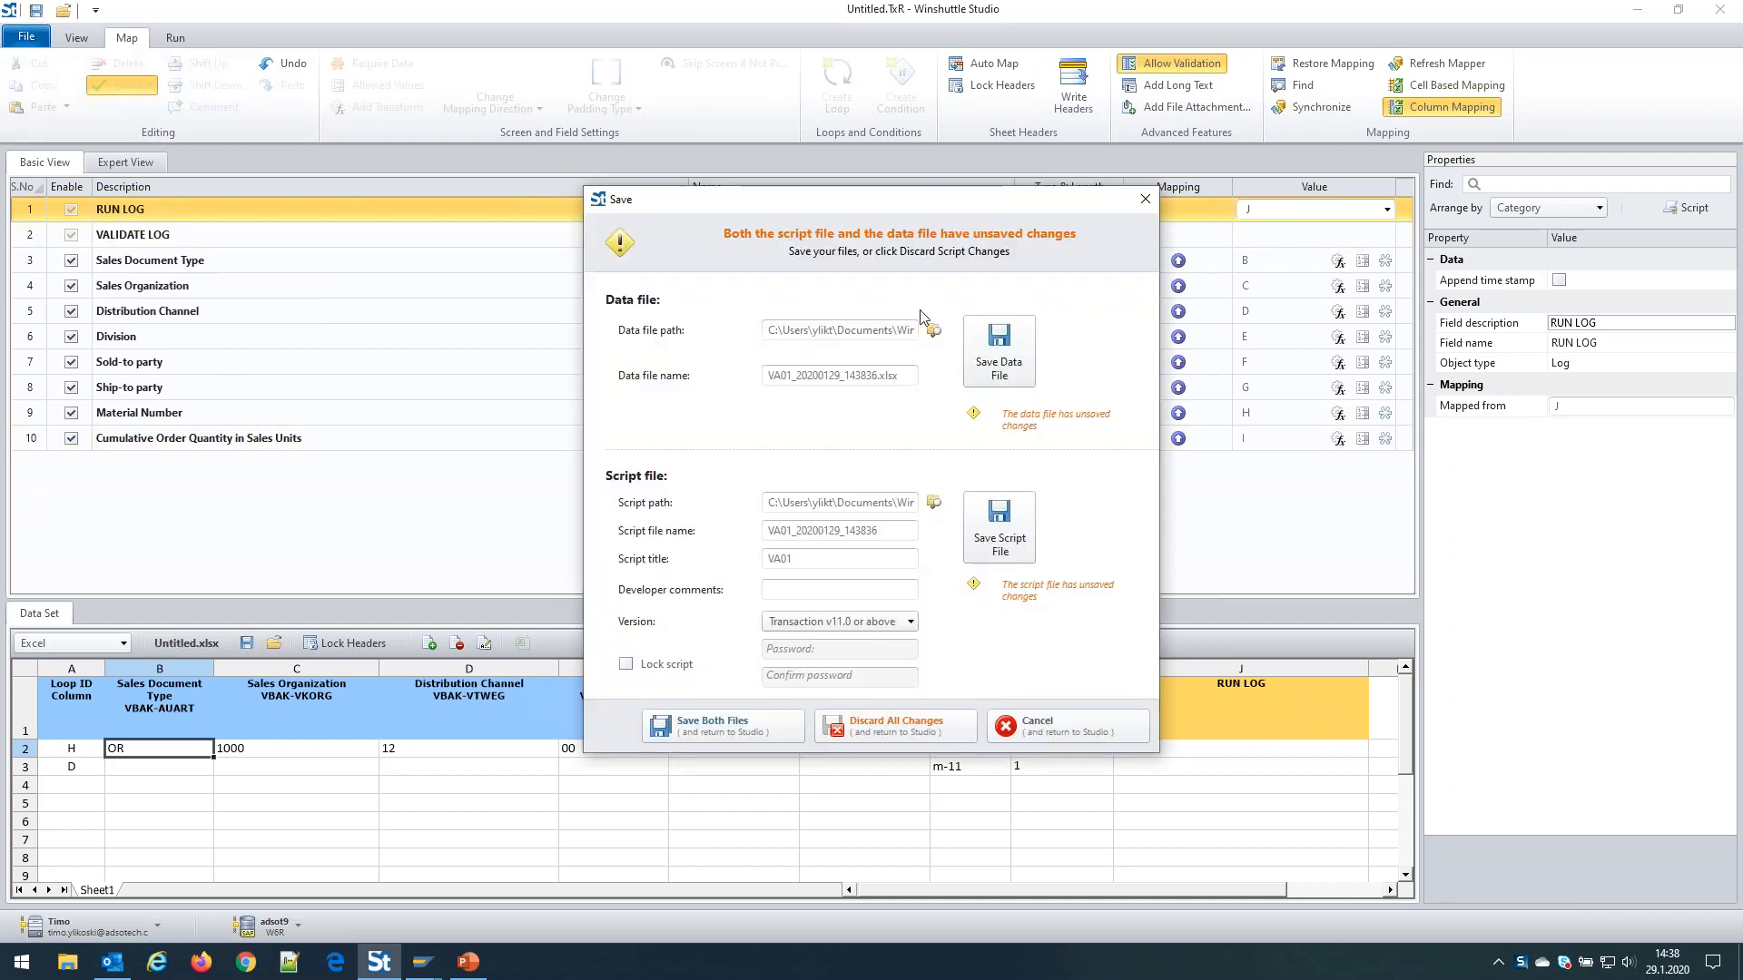
pyautogui.click(704, 730)
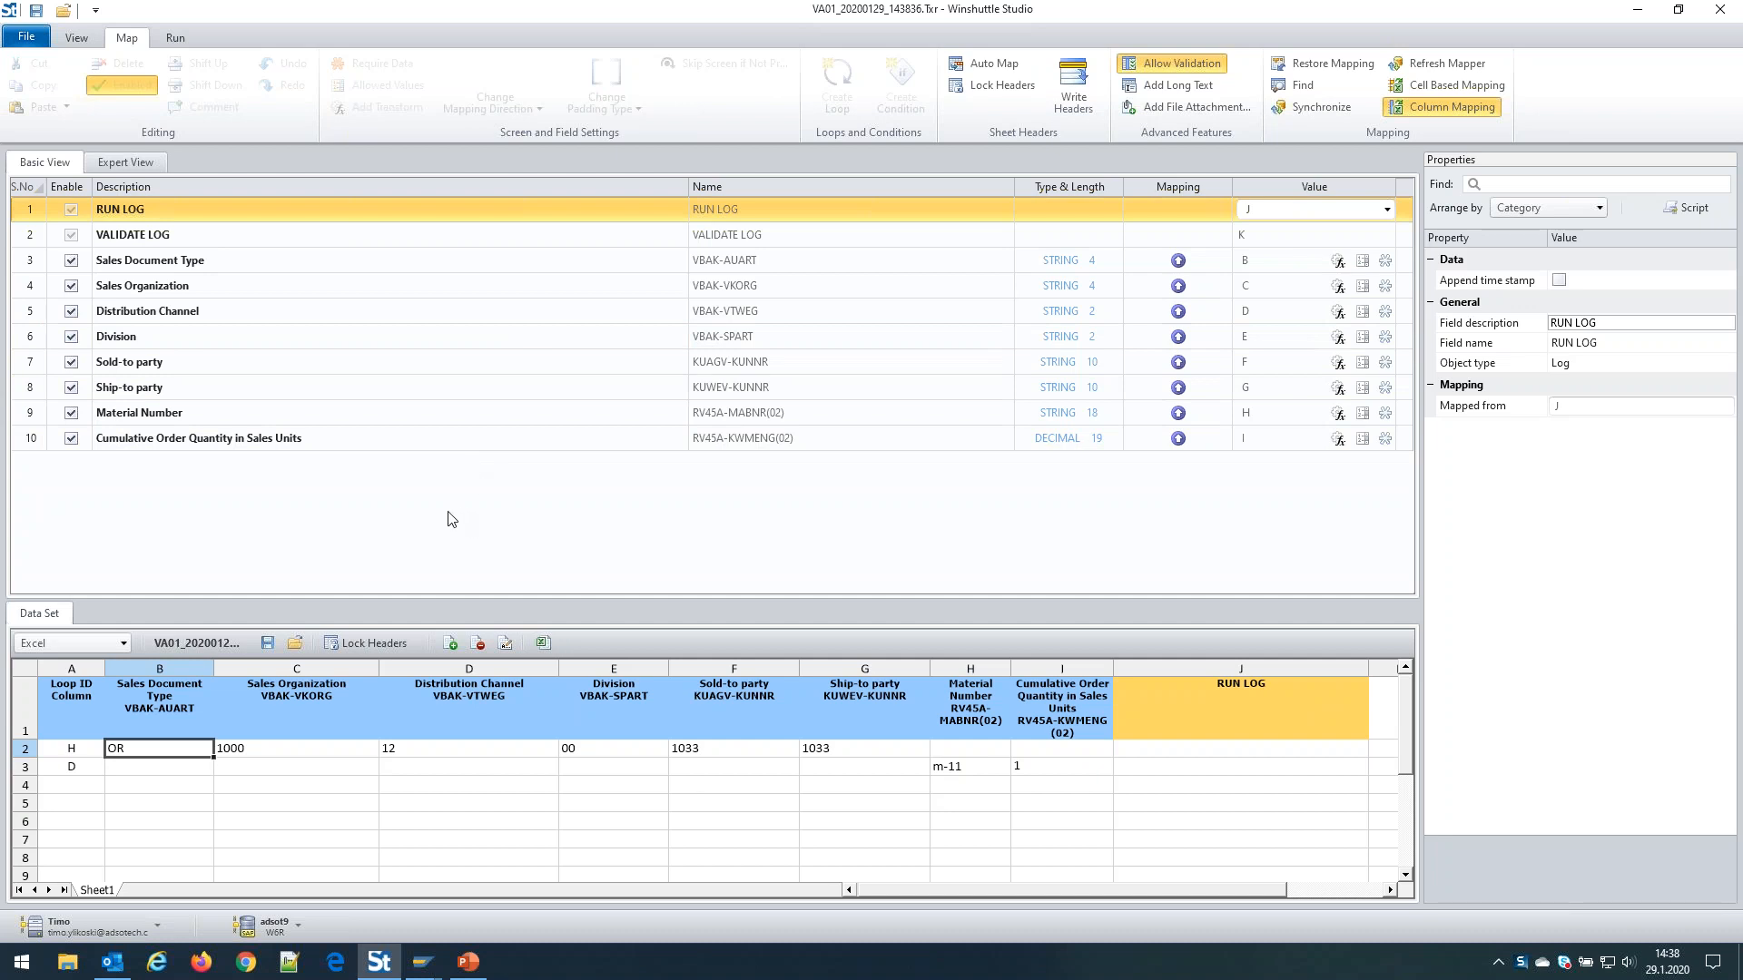
# Show the Run settings view and narrow data-sheet columns C, D, F and G
pyautogui.click(176, 39)
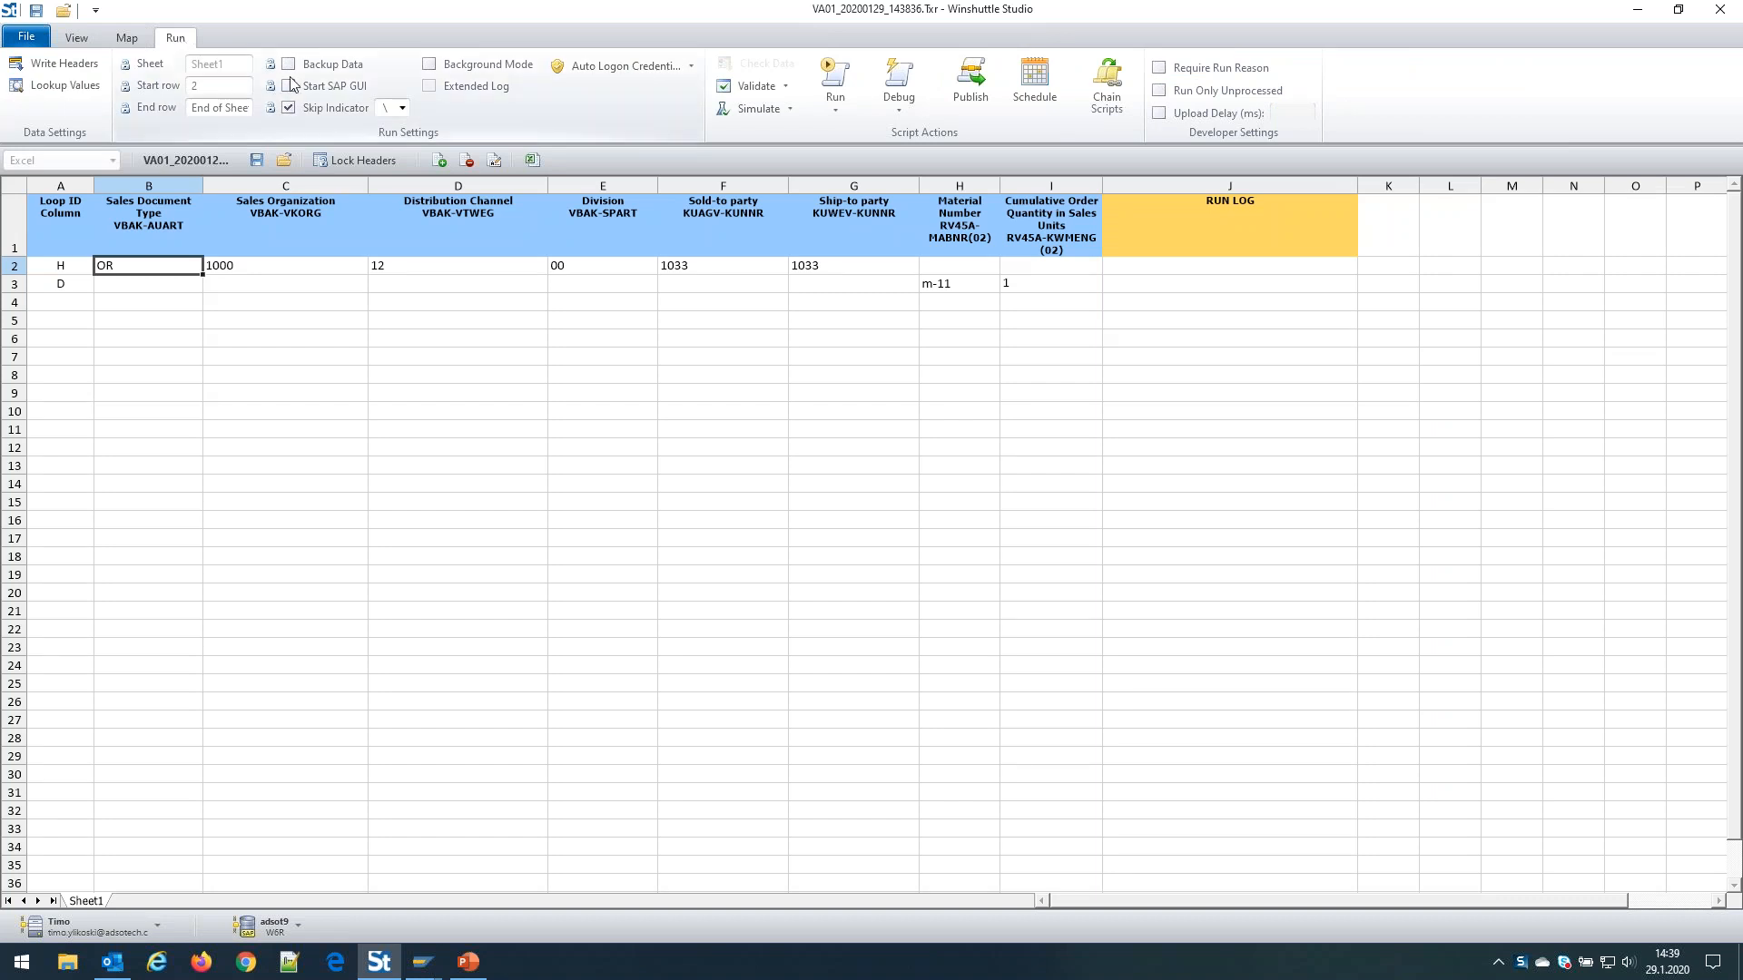
pyautogui.moveTo(368, 182); pyautogui.dragTo(318, 181)
pyautogui.moveTo(490, 182); pyautogui.dragTo(430, 182)
pyautogui.moveTo(667, 186); pyautogui.dragTo(640, 186)
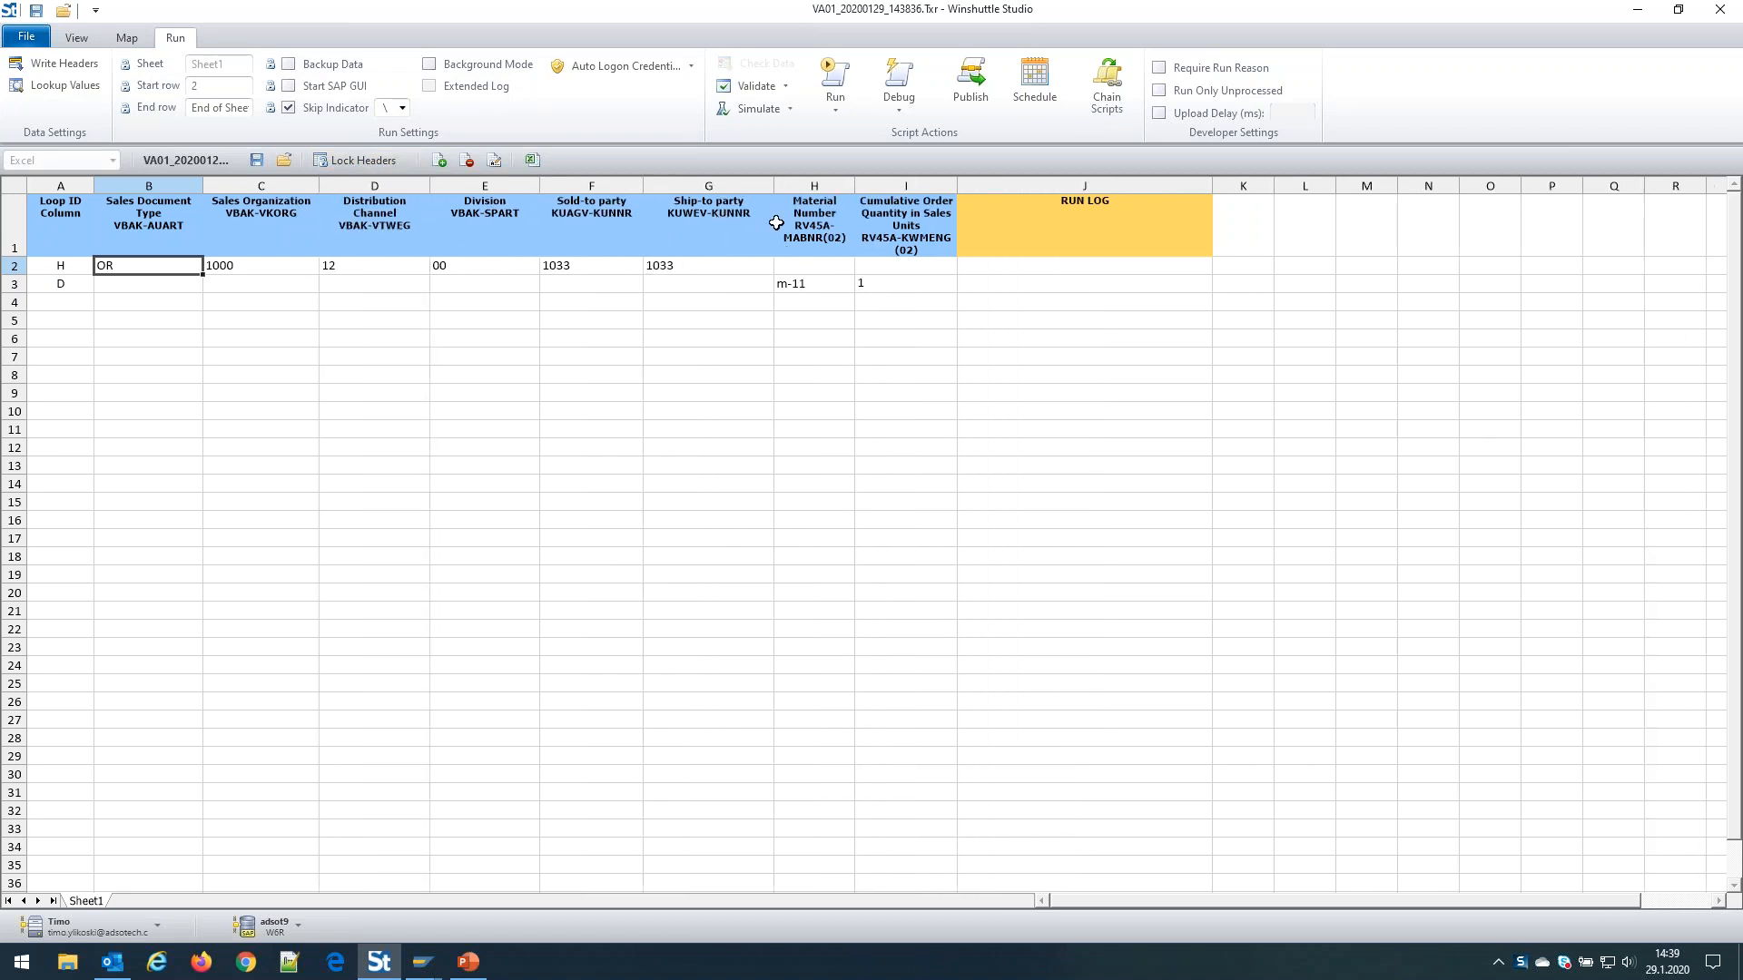
pyautogui.moveTo(774, 191); pyautogui.dragTo(740, 190)
pyautogui.moveTo(74, 265); pyautogui.dragTo(695, 265)
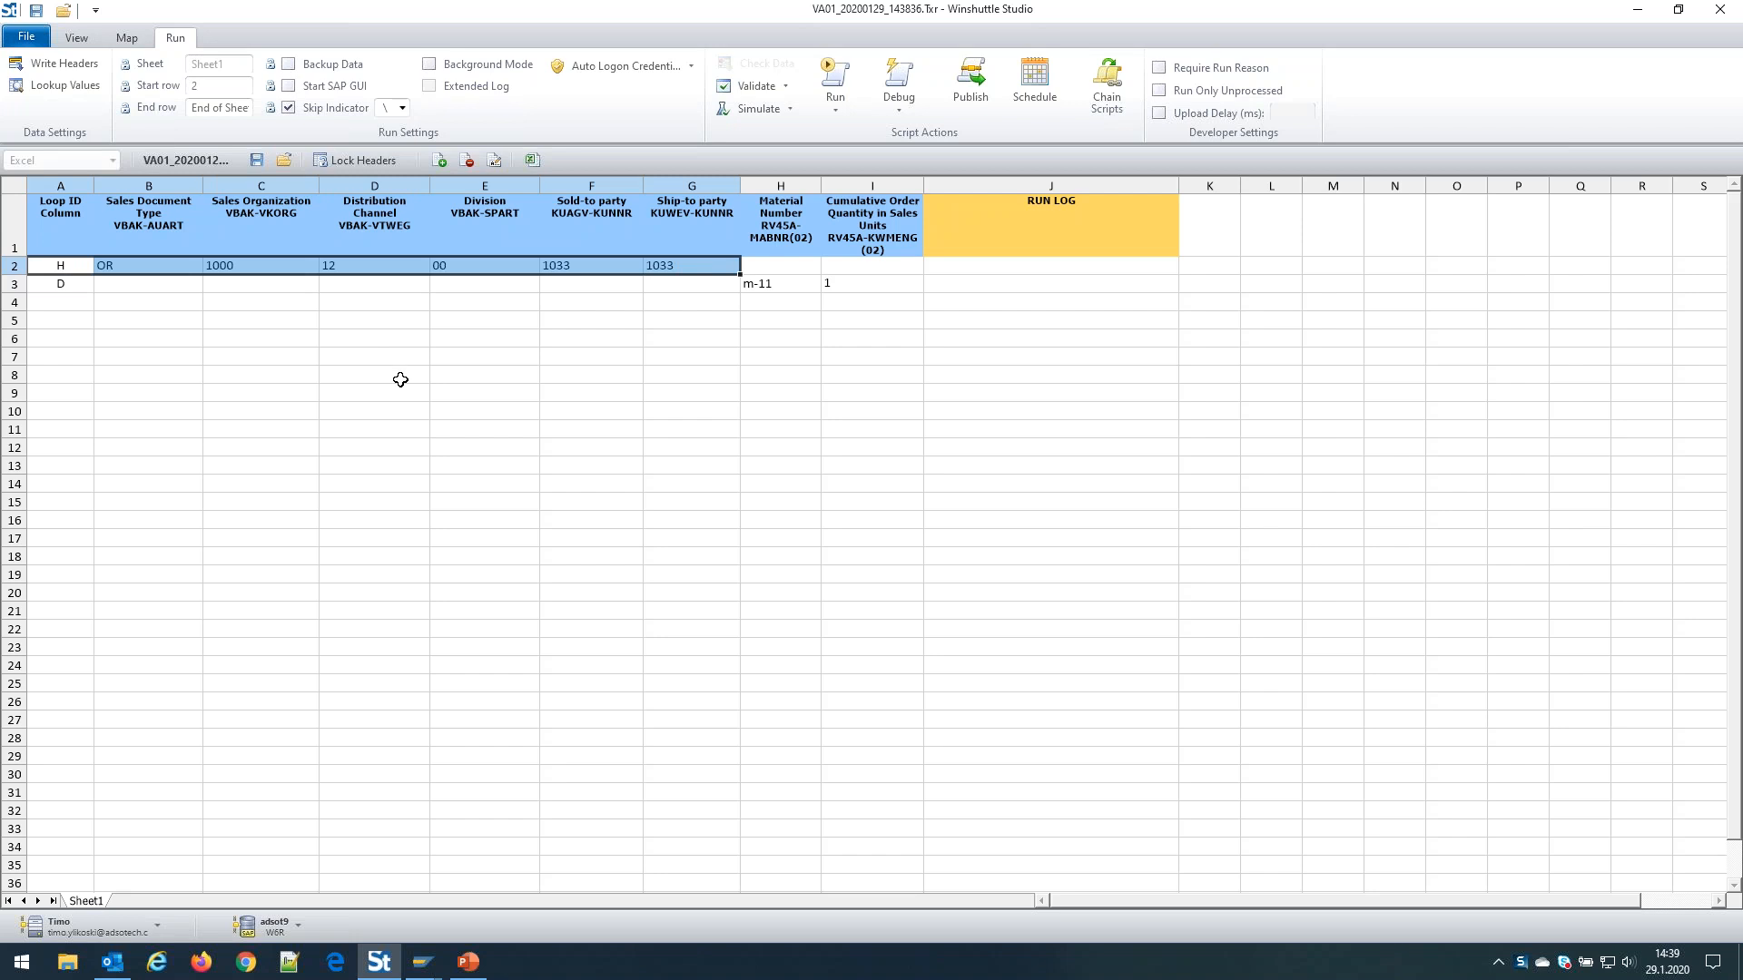
# Add item row 4 with loop ID D, material m-12 and quantity 2
pyautogui.click(84, 285)
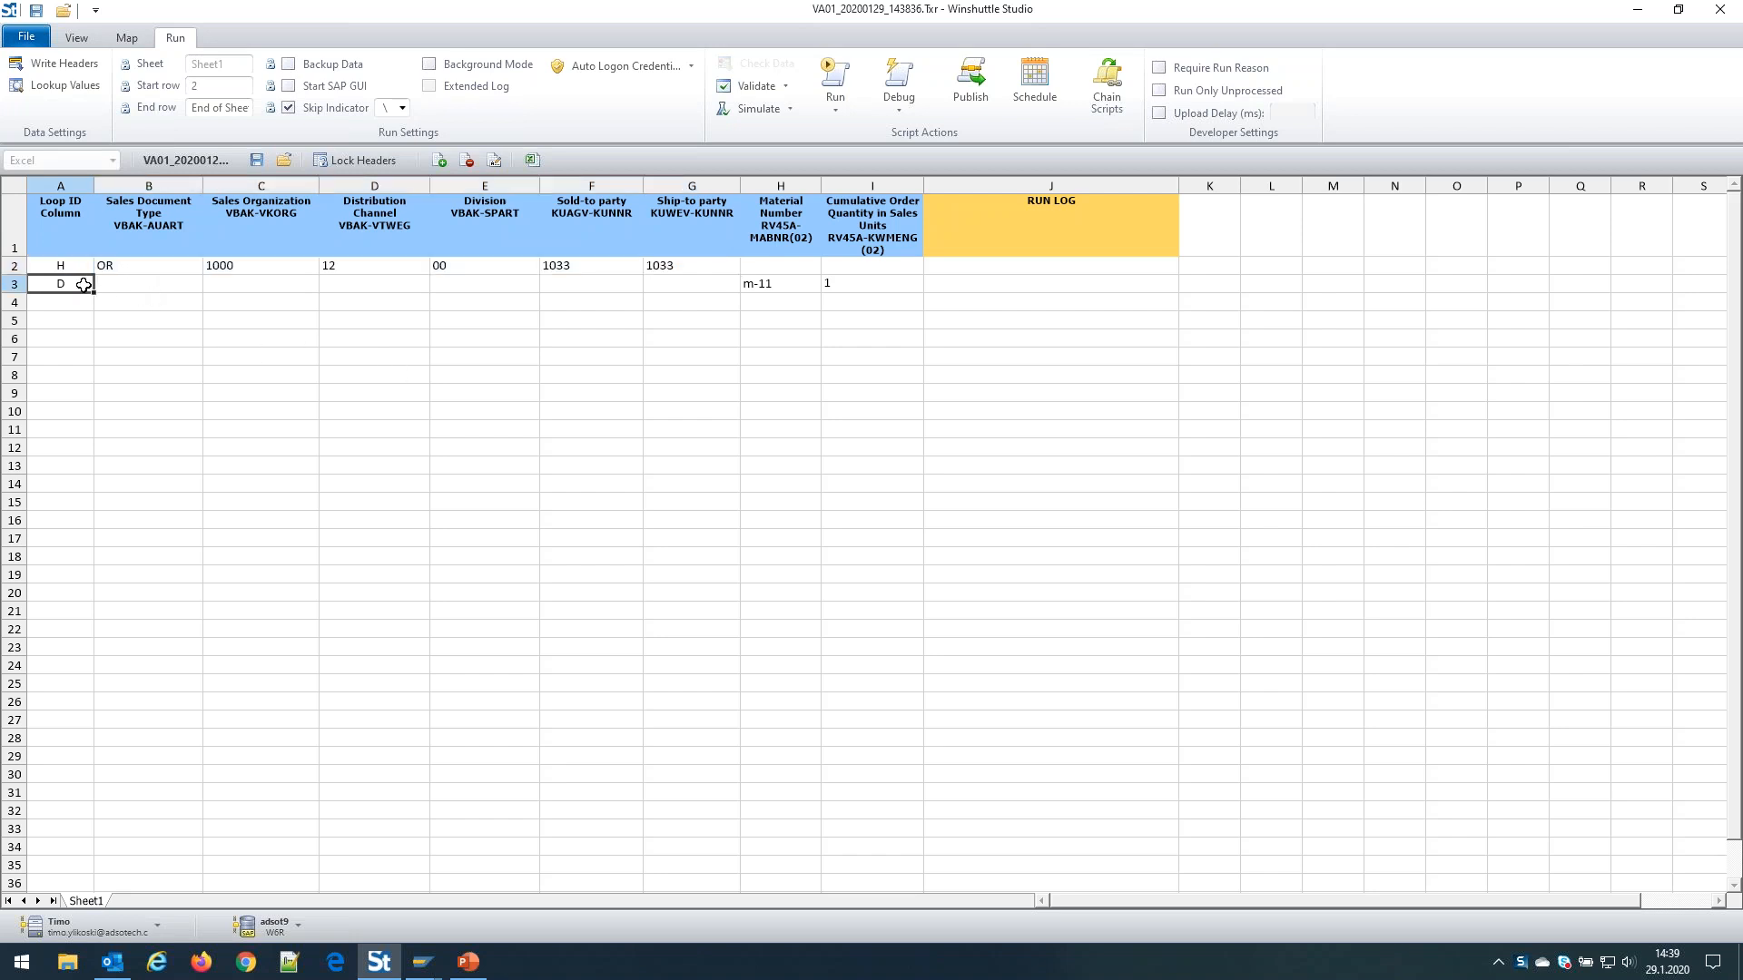
pyautogui.click(79, 302)
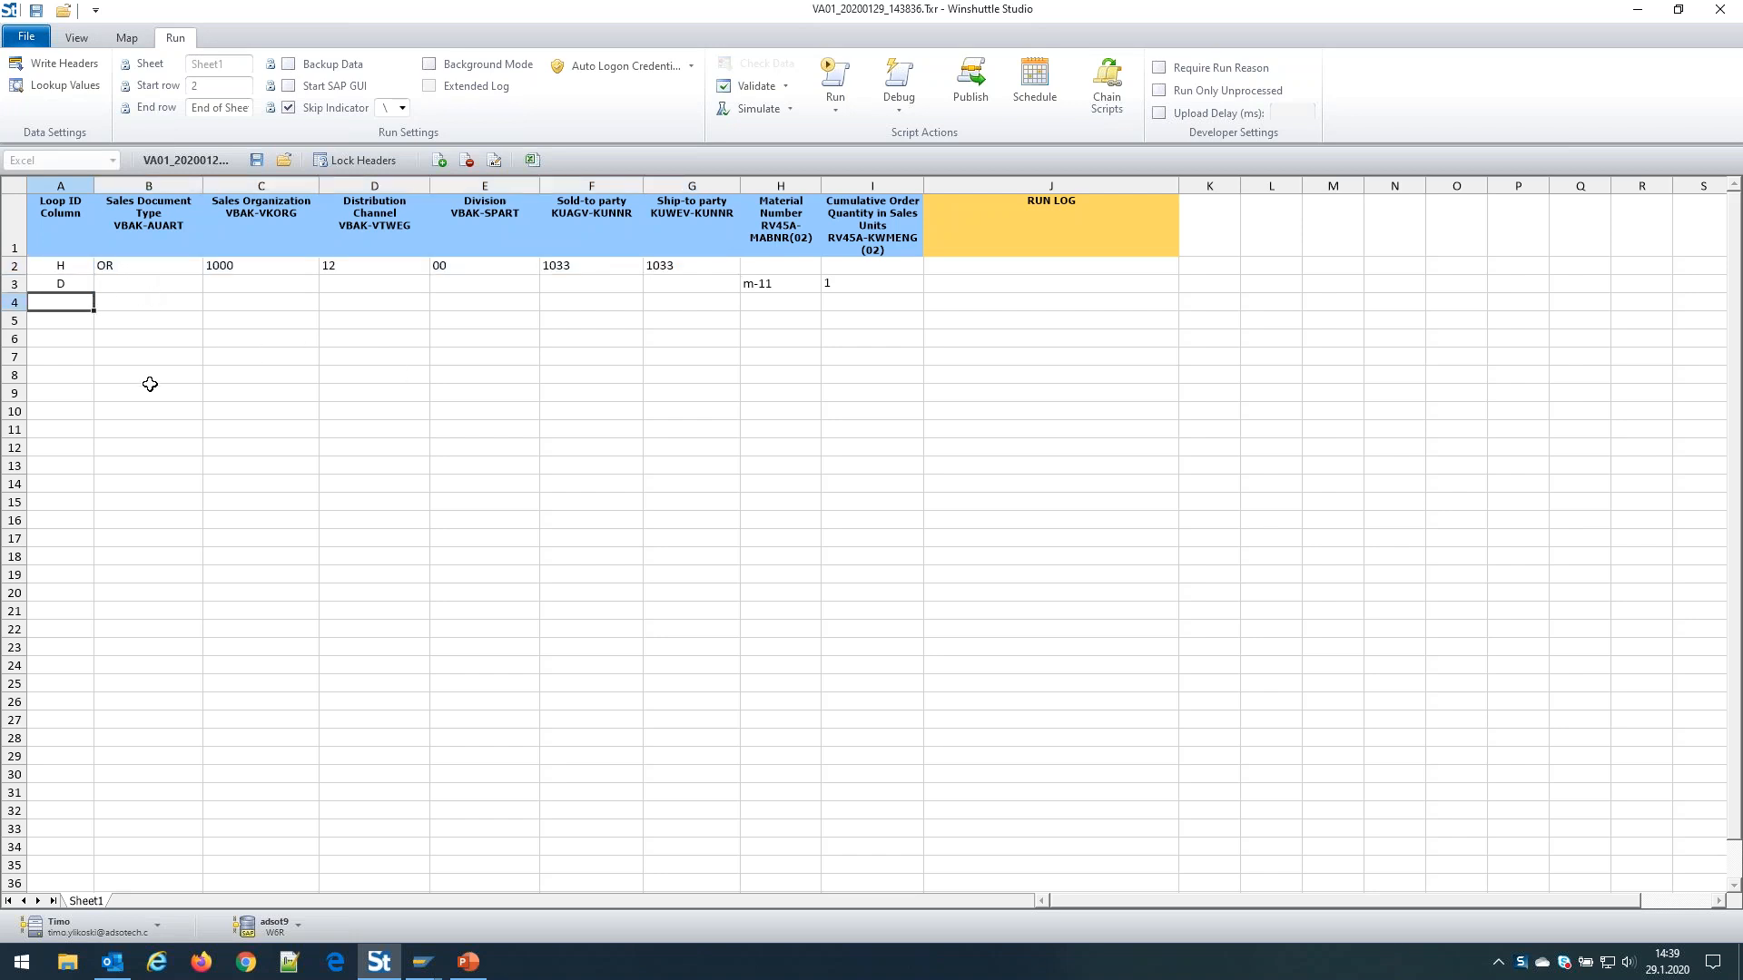
pyautogui.click(66, 285)
pyautogui.click(83, 308)
pyautogui.write('D')
pyautogui.press('Tab')
pyautogui.press('Tab')
pyautogui.press('Tab')
pyautogui.press('Tab')
pyautogui.press('Tab')
pyautogui.press('Tab')
pyautogui.press('Tab')
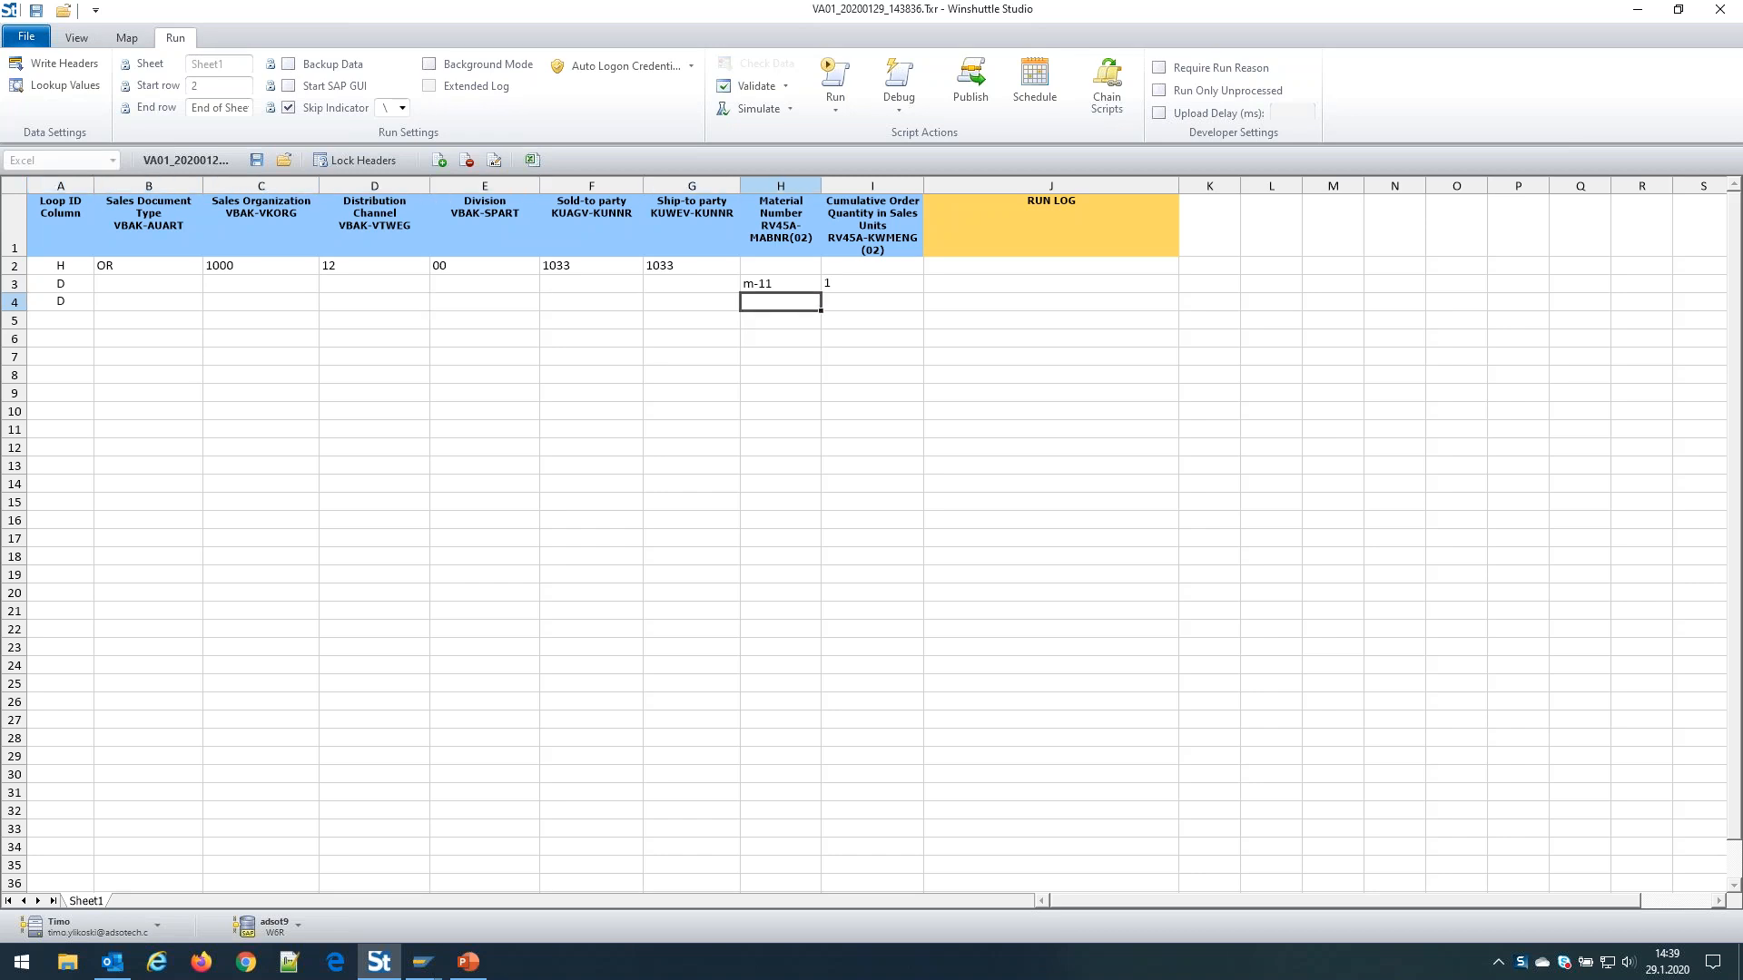
pyautogui.write('m-12')
pyautogui.press('Tab')
pyautogui.write('2')
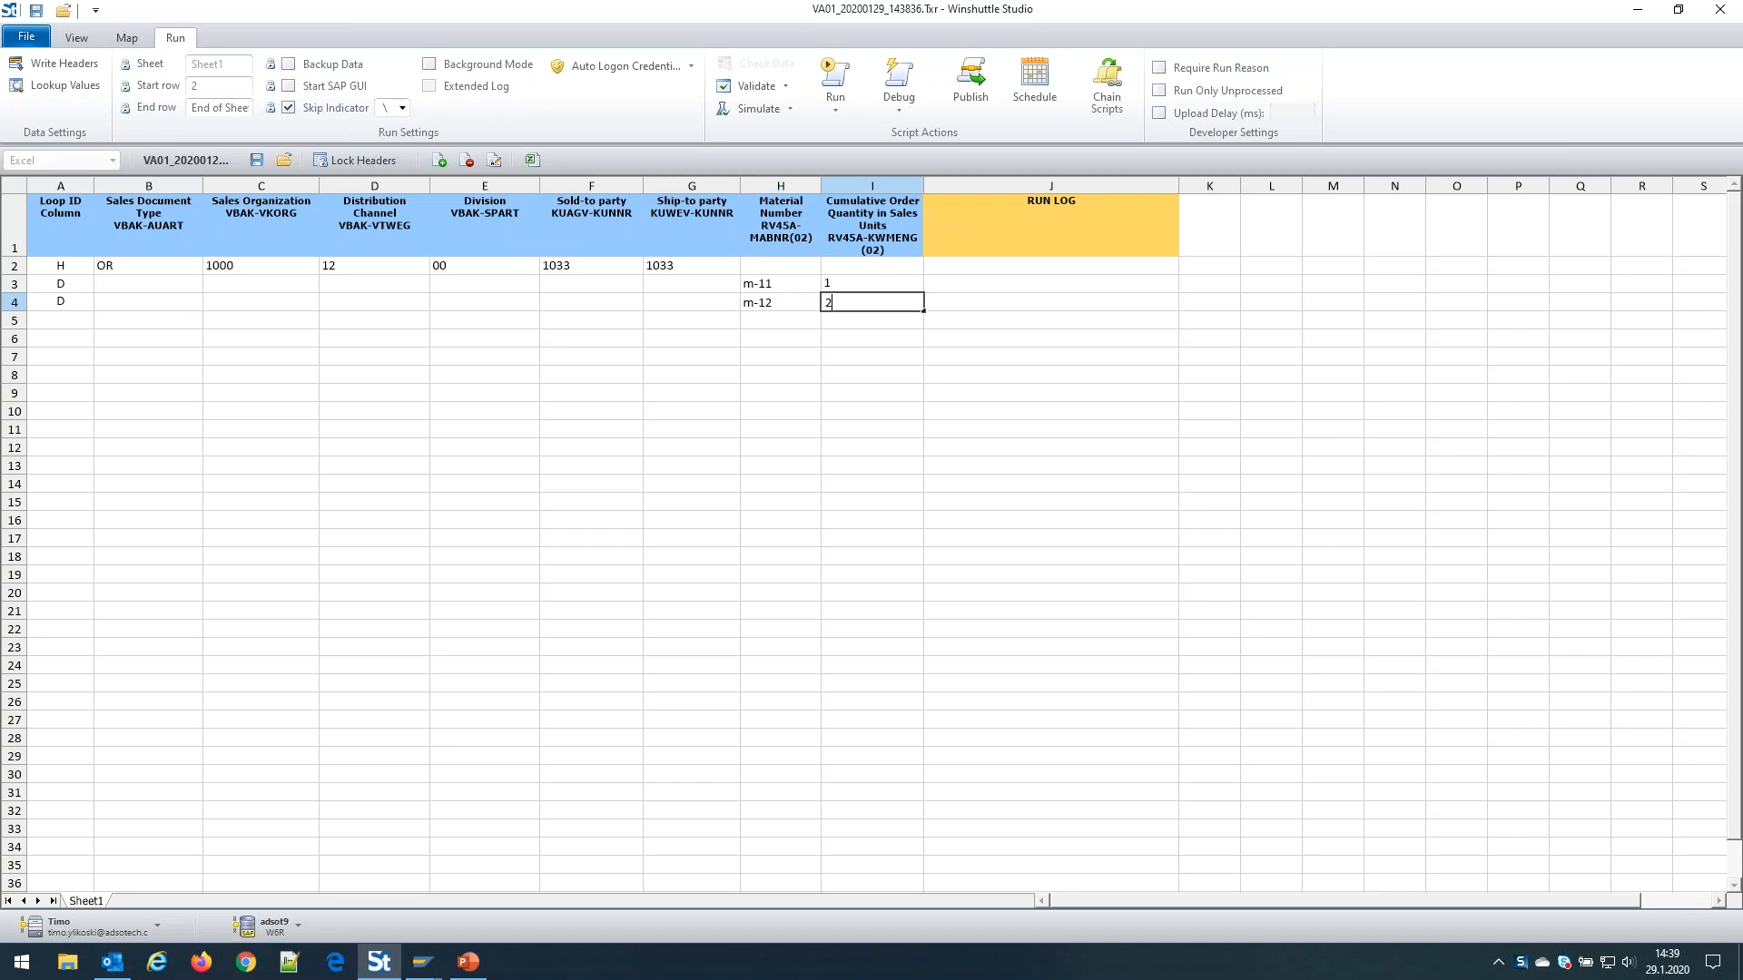
# Add item row 5 with loop ID D, material m-13 and quantity 3
pyautogui.click(69, 318)
pyautogui.write('D')
pyautogui.press('Tab')
pyautogui.press('Tab')
pyautogui.press('Tab')
pyautogui.press('Tab')
pyautogui.press('Tab')
pyautogui.press('Tab')
pyautogui.press('Tab')
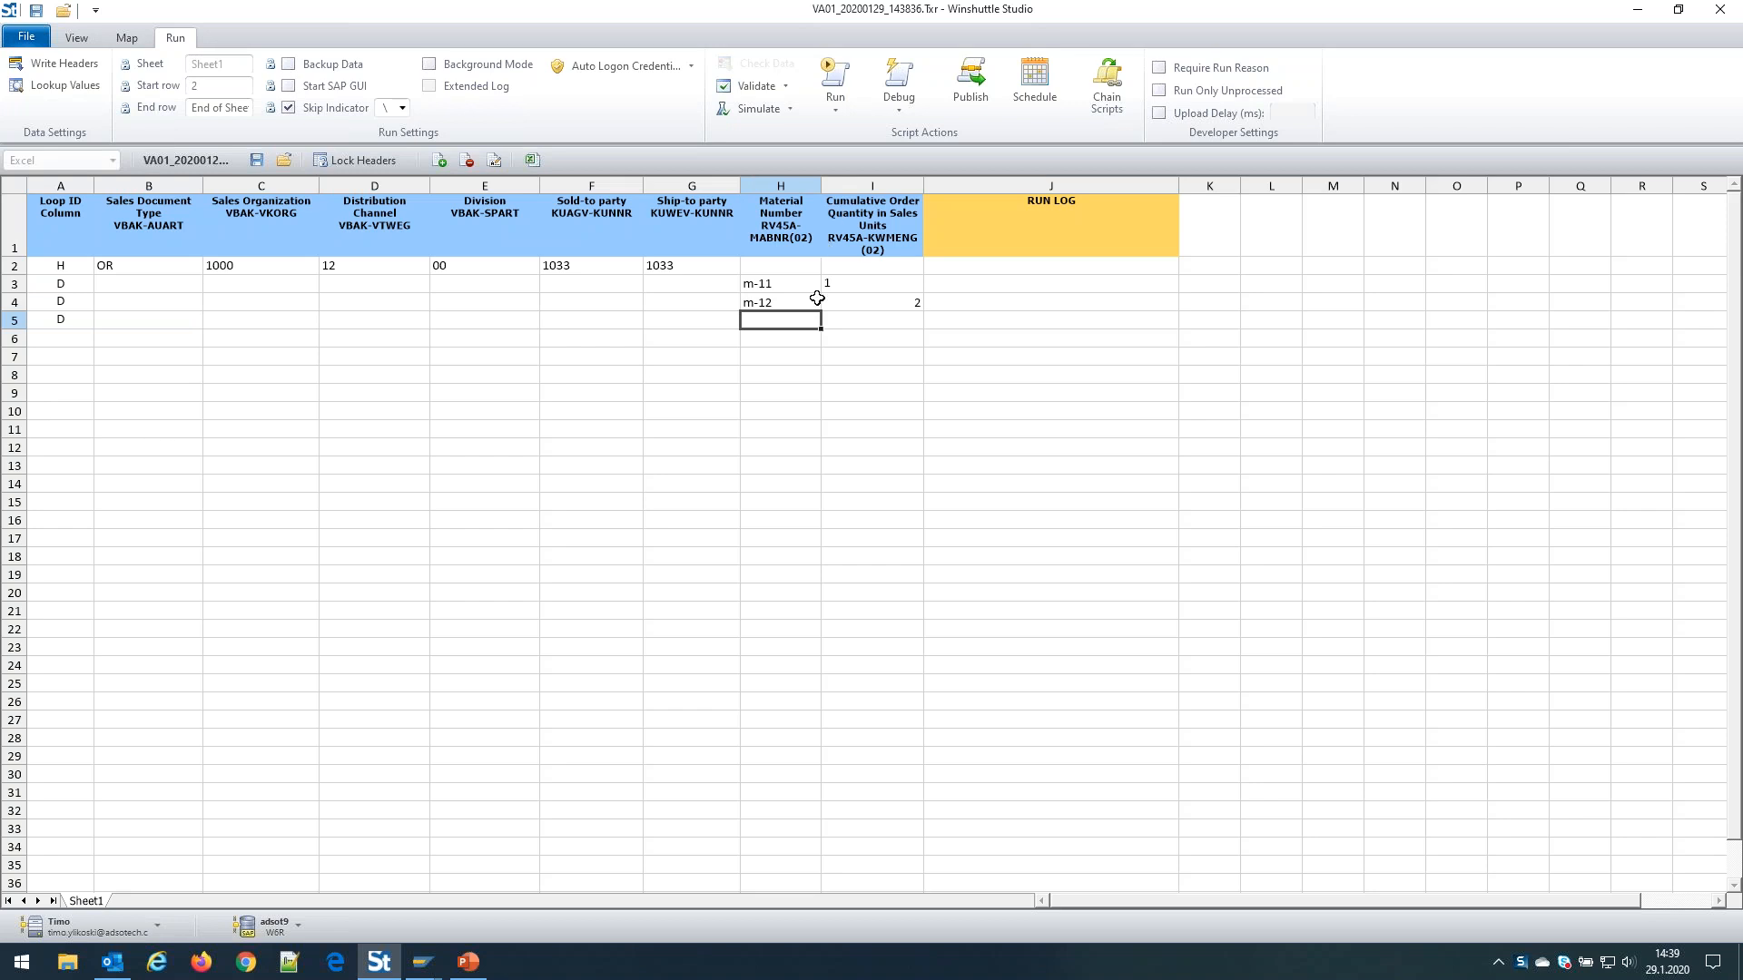
pyautogui.write('m-13')
pyautogui.press('Tab')
pyautogui.write('3')
pyautogui.press('Return')
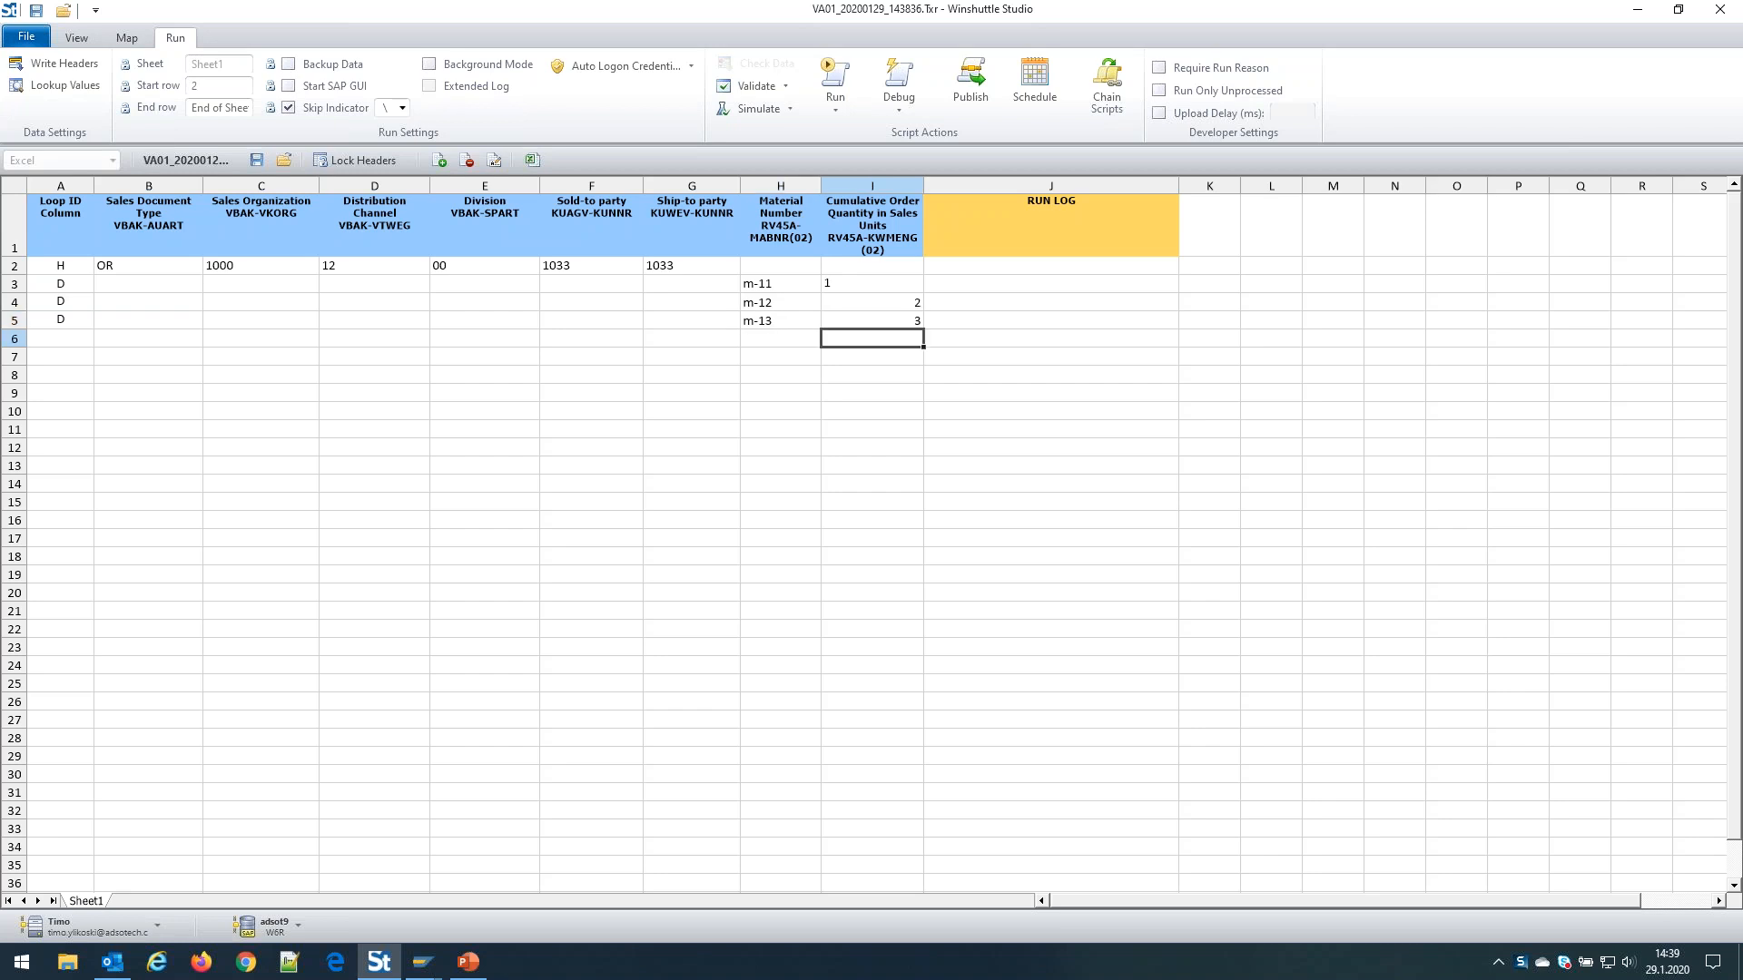
pyautogui.press('Left')
pyautogui.press('Left')
pyautogui.press('Left')
pyautogui.press('Left')
pyautogui.press('Left')
pyautogui.press('Left')
pyautogui.press('Left')
pyautogui.press('Left')
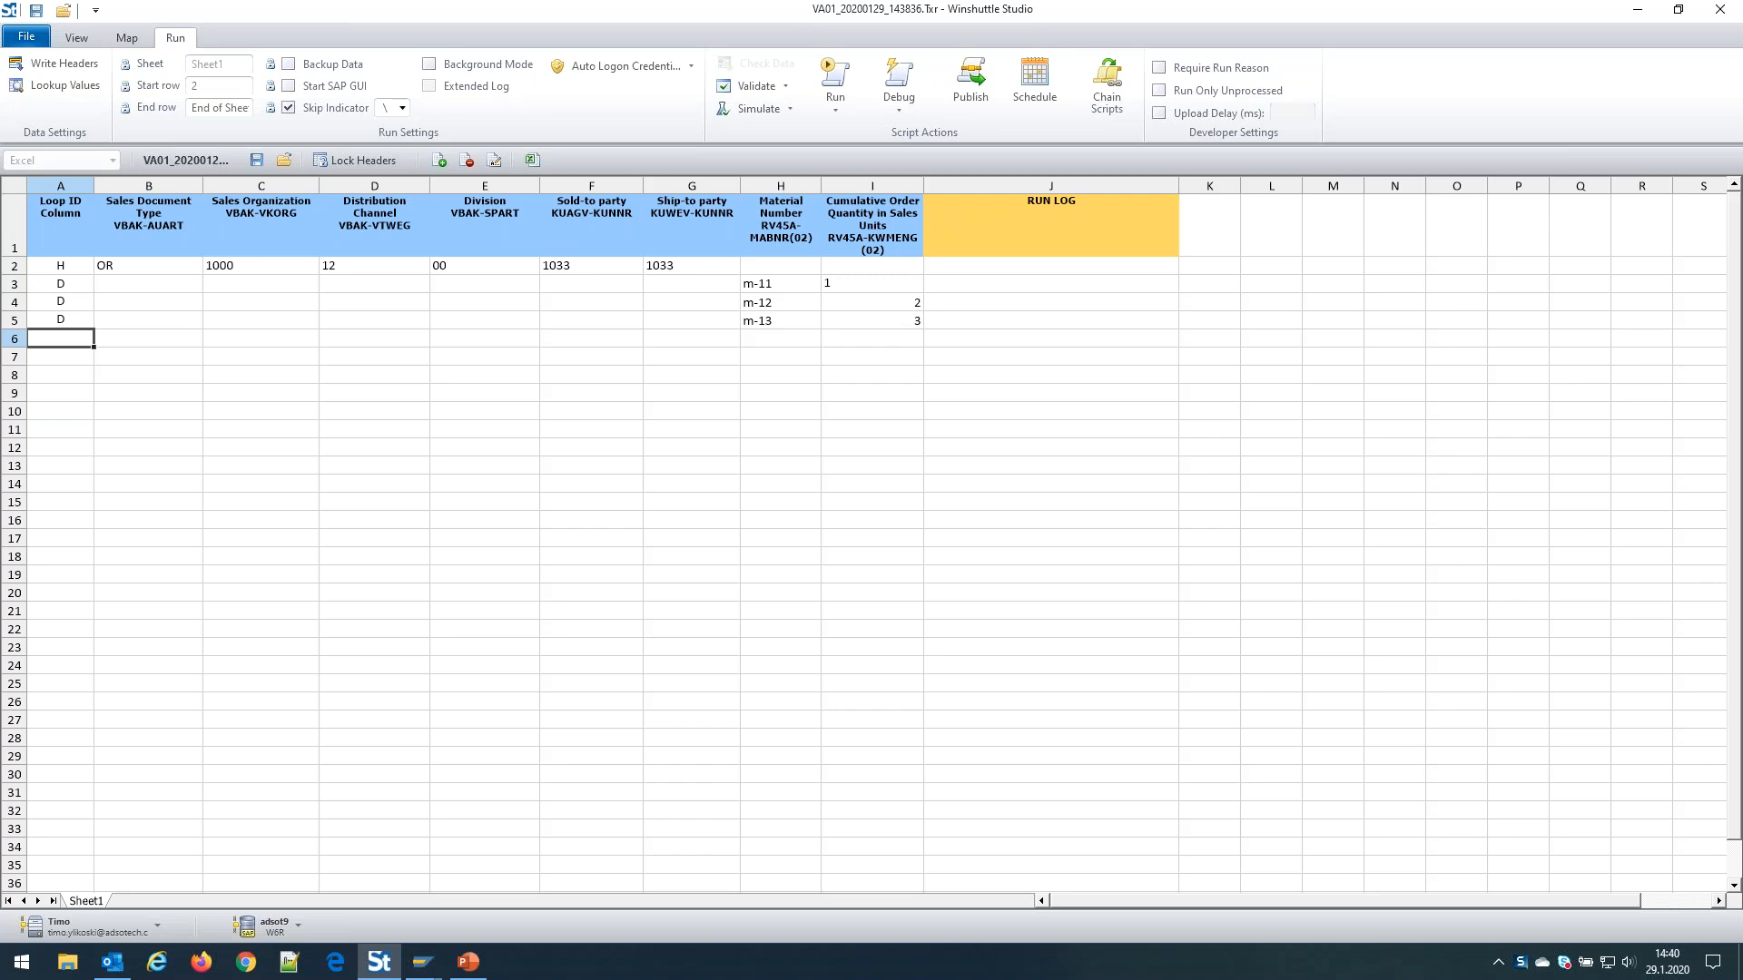
# Mark row 6 as a new H header row and review the row types in column A
pyautogui.write('H')
pyautogui.press('Right')
pyautogui.press('Left')
pyautogui.press('Up')
pyautogui.press('Up')
pyautogui.press('Up')
pyautogui.press('Up')
pyautogui.press('Down')
pyautogui.press('Down')
pyautogui.press('Down')
pyautogui.press('Down')
pyautogui.press('Up')
pyautogui.press('Up')
pyautogui.press('Up')
pyautogui.press('Up')
pyautogui.press('Down')
pyautogui.press('Down')
pyautogui.press('Up')
pyautogui.press('Up')
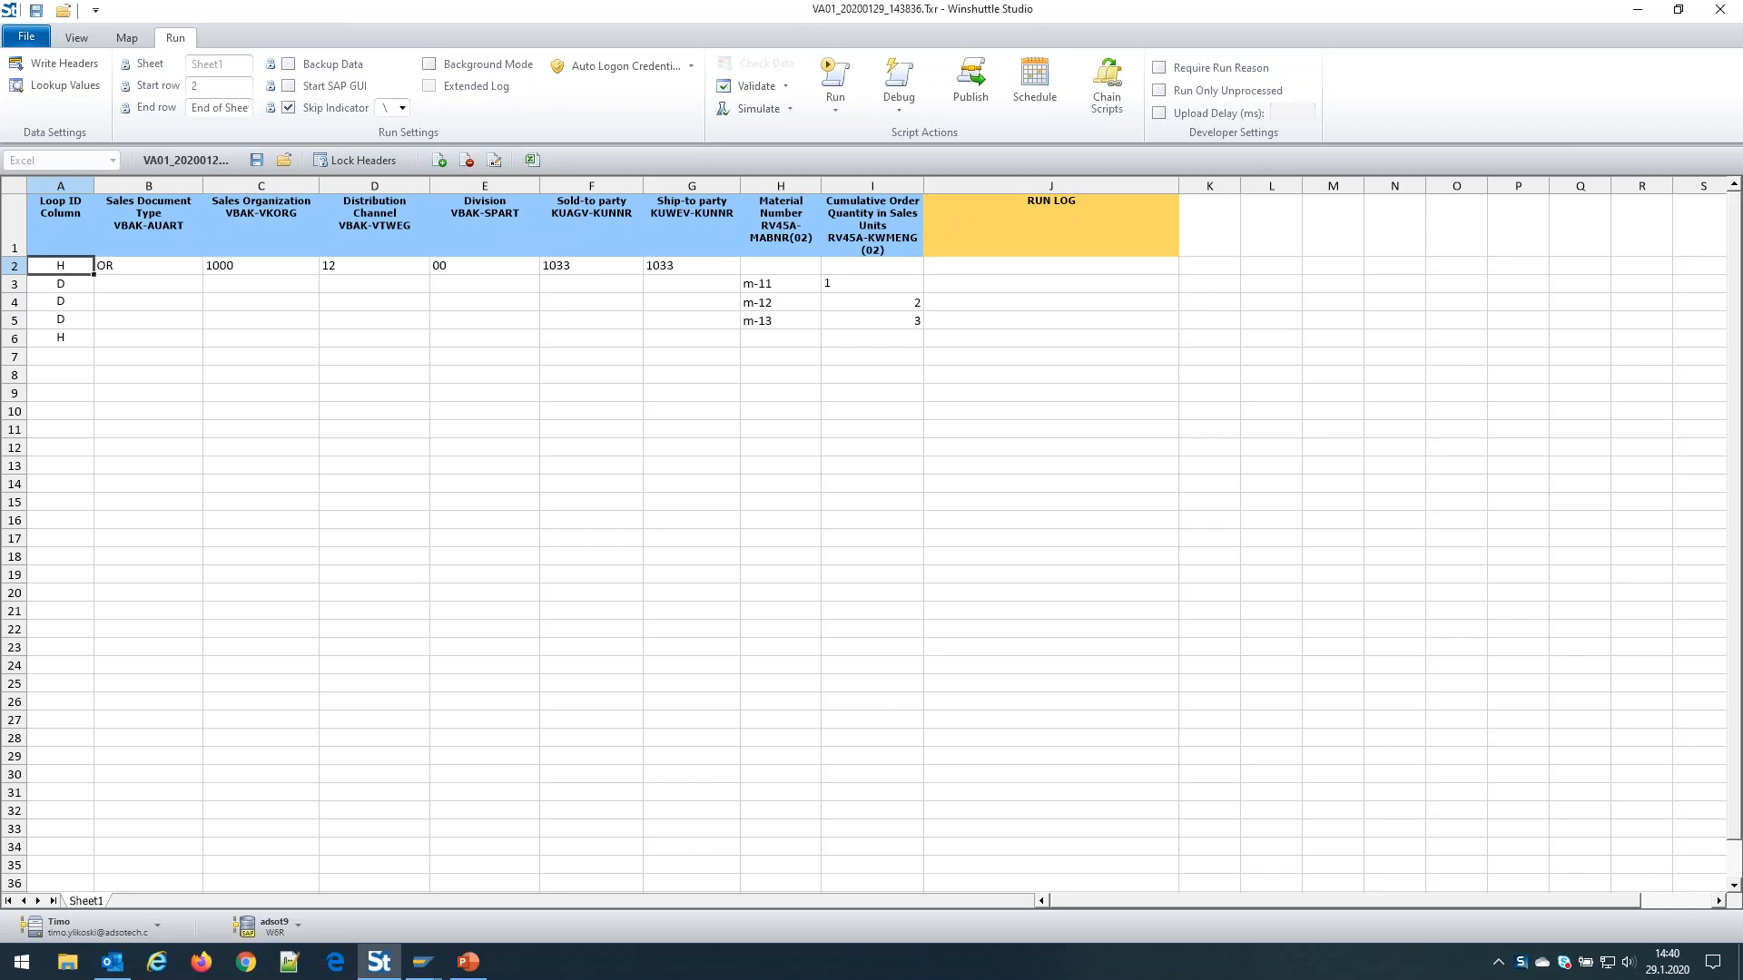
pyautogui.press('Down')
pyautogui.press('Down')
pyautogui.press('Down')
pyautogui.press('Up')
pyautogui.press('Up')
pyautogui.press('Down')
pyautogui.press('Down')
pyautogui.press('Up')
pyautogui.press('Up')
pyautogui.press('Down')
pyautogui.press('Down')
pyautogui.press('Up')
pyautogui.press('Up')
pyautogui.press('Down')
pyautogui.press('Down')
pyautogui.press('Up')
pyautogui.press('Up')
pyautogui.press('Down')
pyautogui.press('Down')
pyautogui.press('Up')
pyautogui.press('Up')
pyautogui.press('Down')
pyautogui.press('Down')
pyautogui.press('Up')
pyautogui.press('Up')
pyautogui.press('Down')
pyautogui.press('Down')
pyautogui.press('Down')
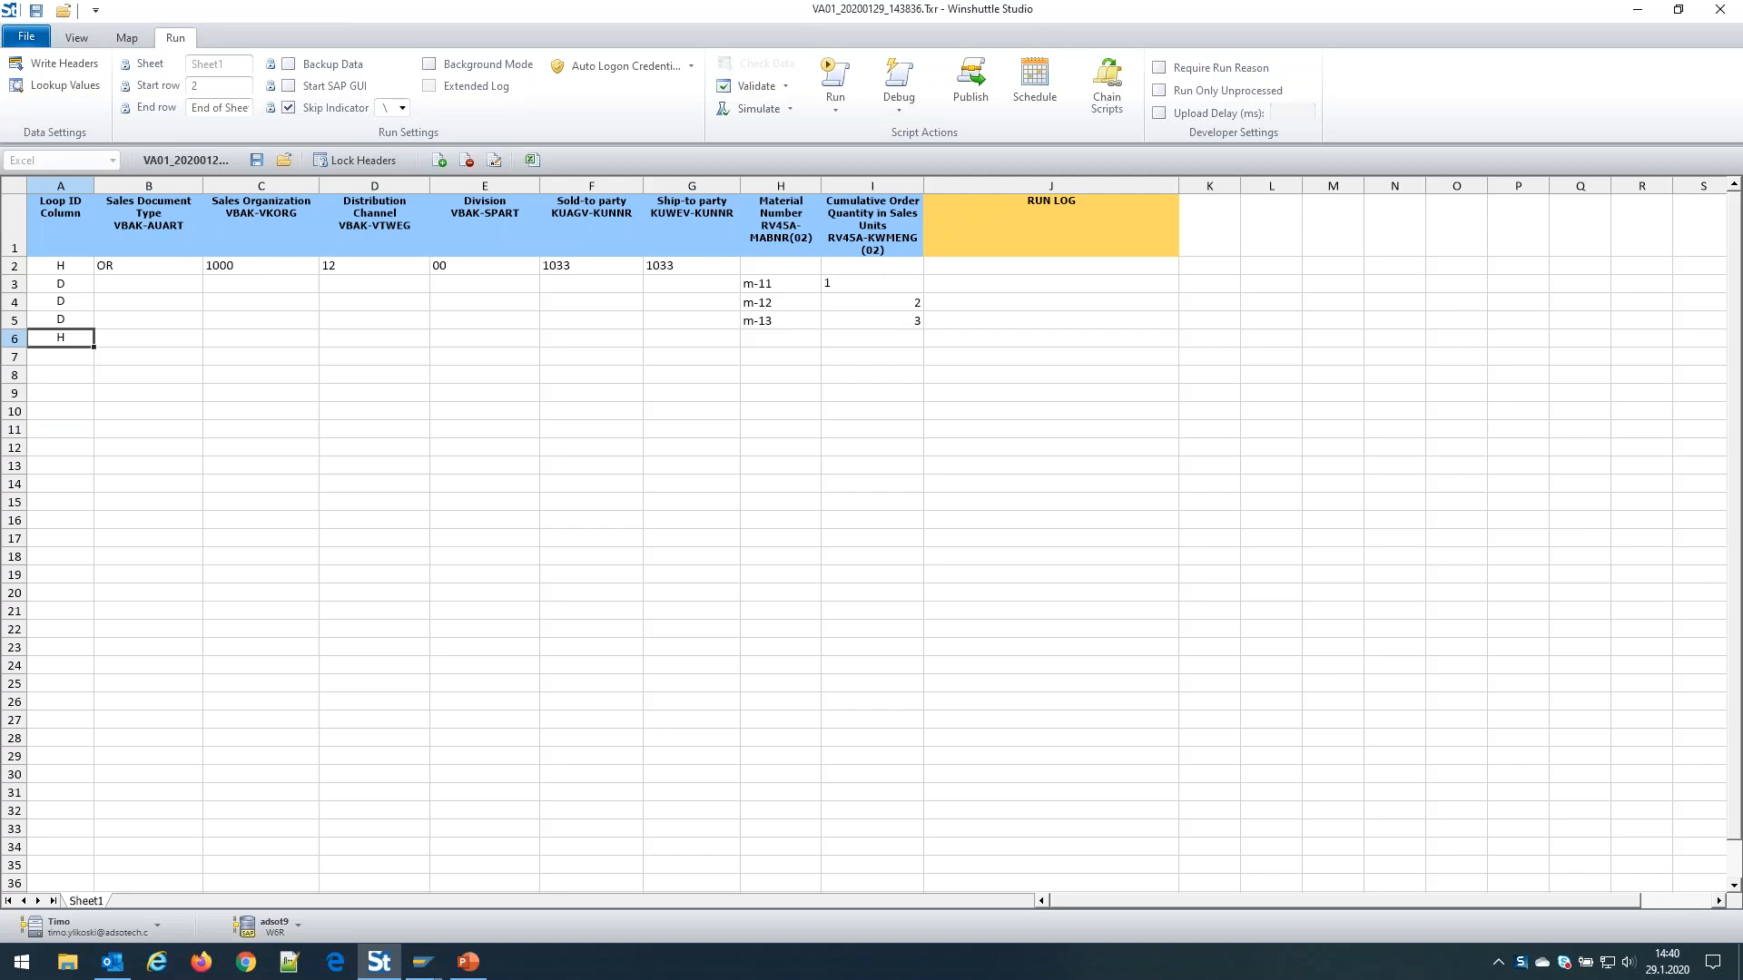
# Fill the second order header: type OR, sales org 1000, channel 12, division 00, party 1033
pyautogui.press('Right')
pyautogui.write('OR')
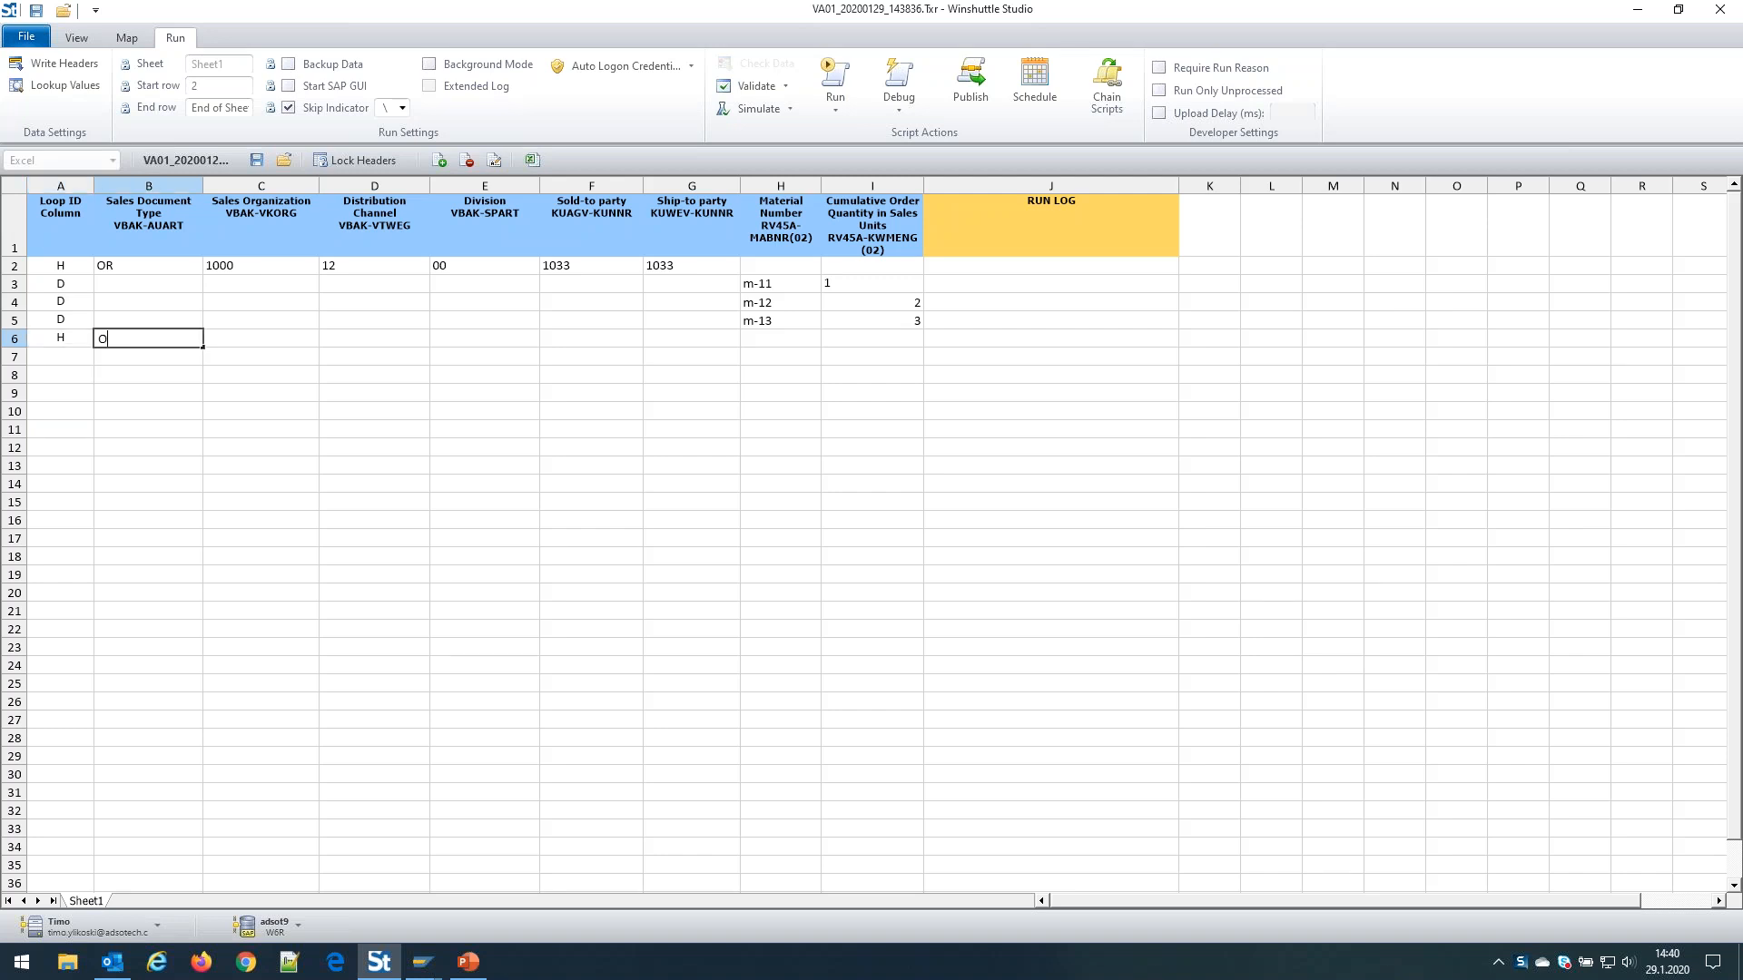
pyautogui.press('Tab')
pyautogui.write('1000')
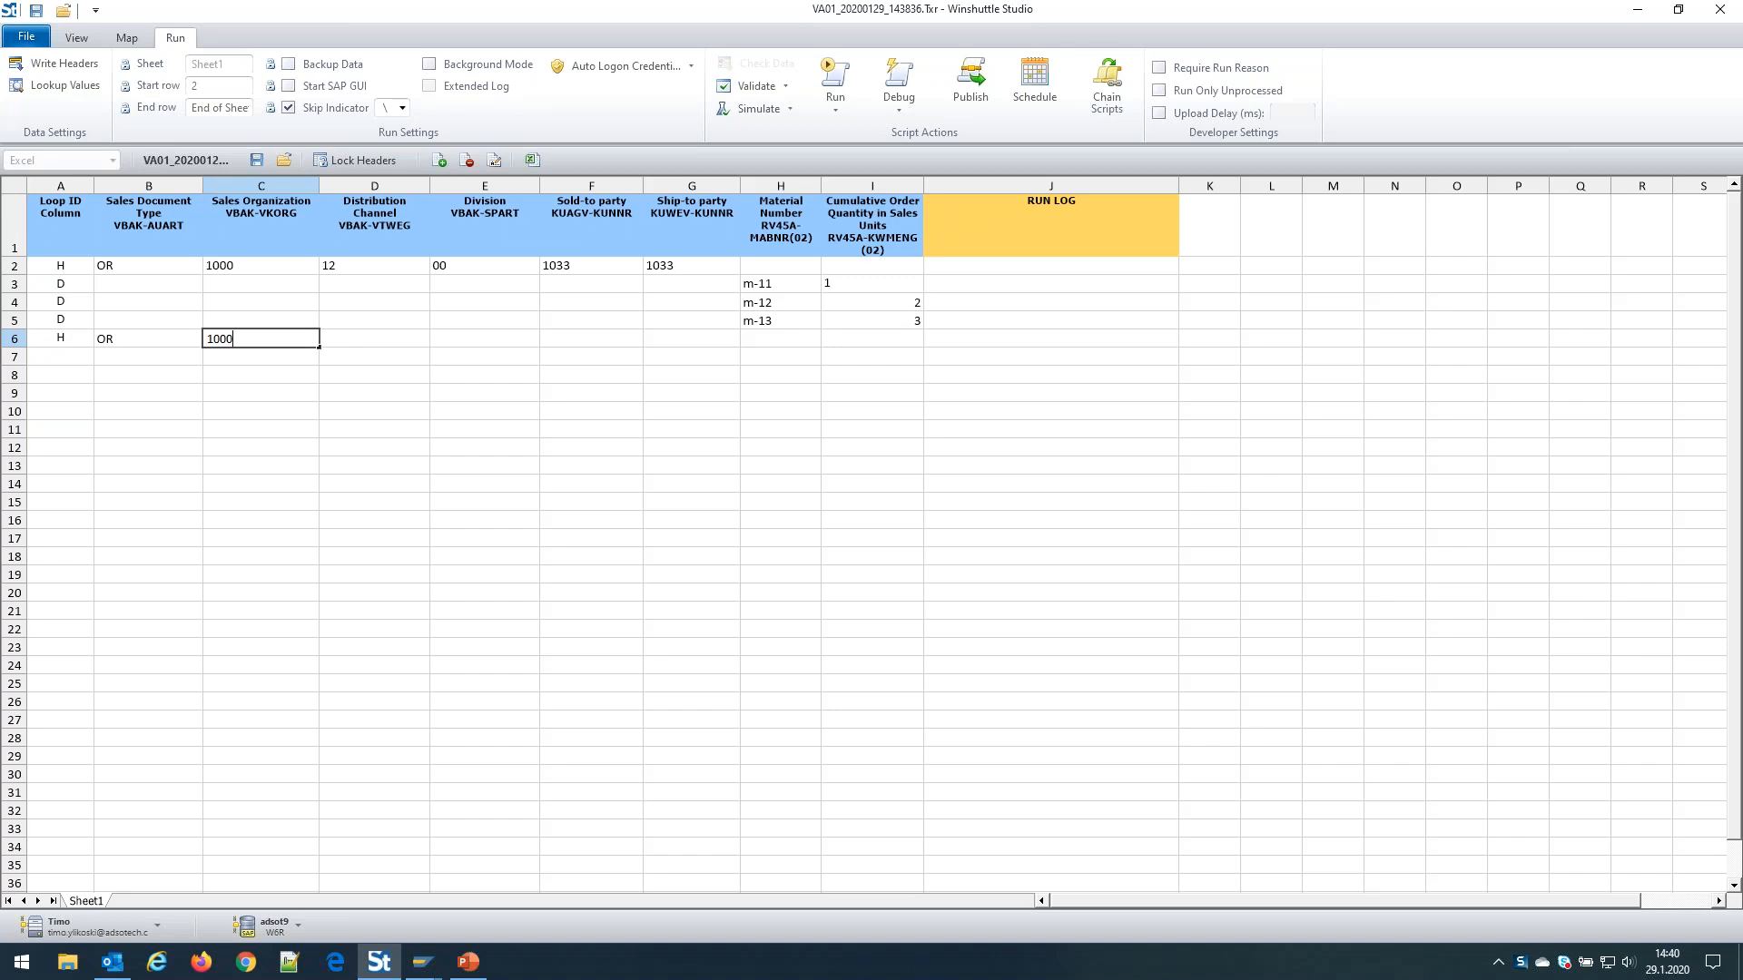
pyautogui.press('Tab')
pyautogui.write('12')
pyautogui.press('Tab')
pyautogui.write('00')
pyautogui.press('Tab')
pyautogui.write('1033')
pyautogui.press('Tab')
pyautogui.write('1033')
pyautogui.press('Tab')
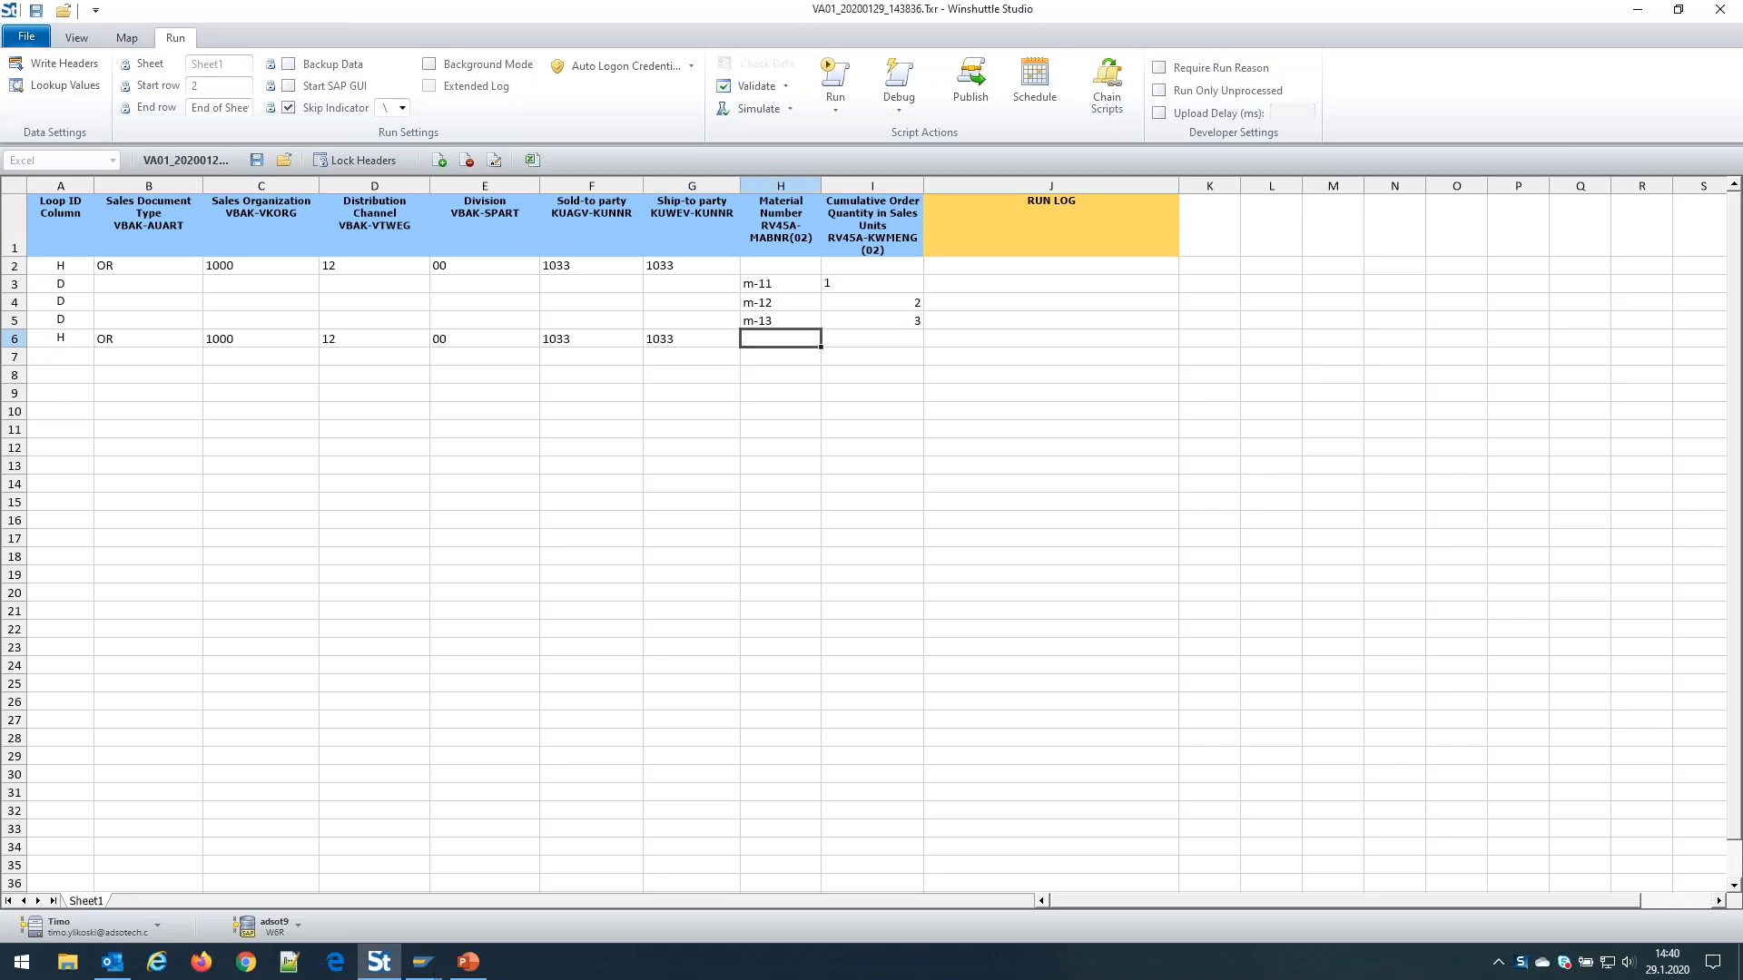
# Add item row 7 with loop ID D, material m-14 and quantity 2
pyautogui.press('Left')
pyautogui.press('Left')
pyautogui.press('Left')
pyautogui.press('Left')
pyautogui.press('Left')
pyautogui.press('Down')
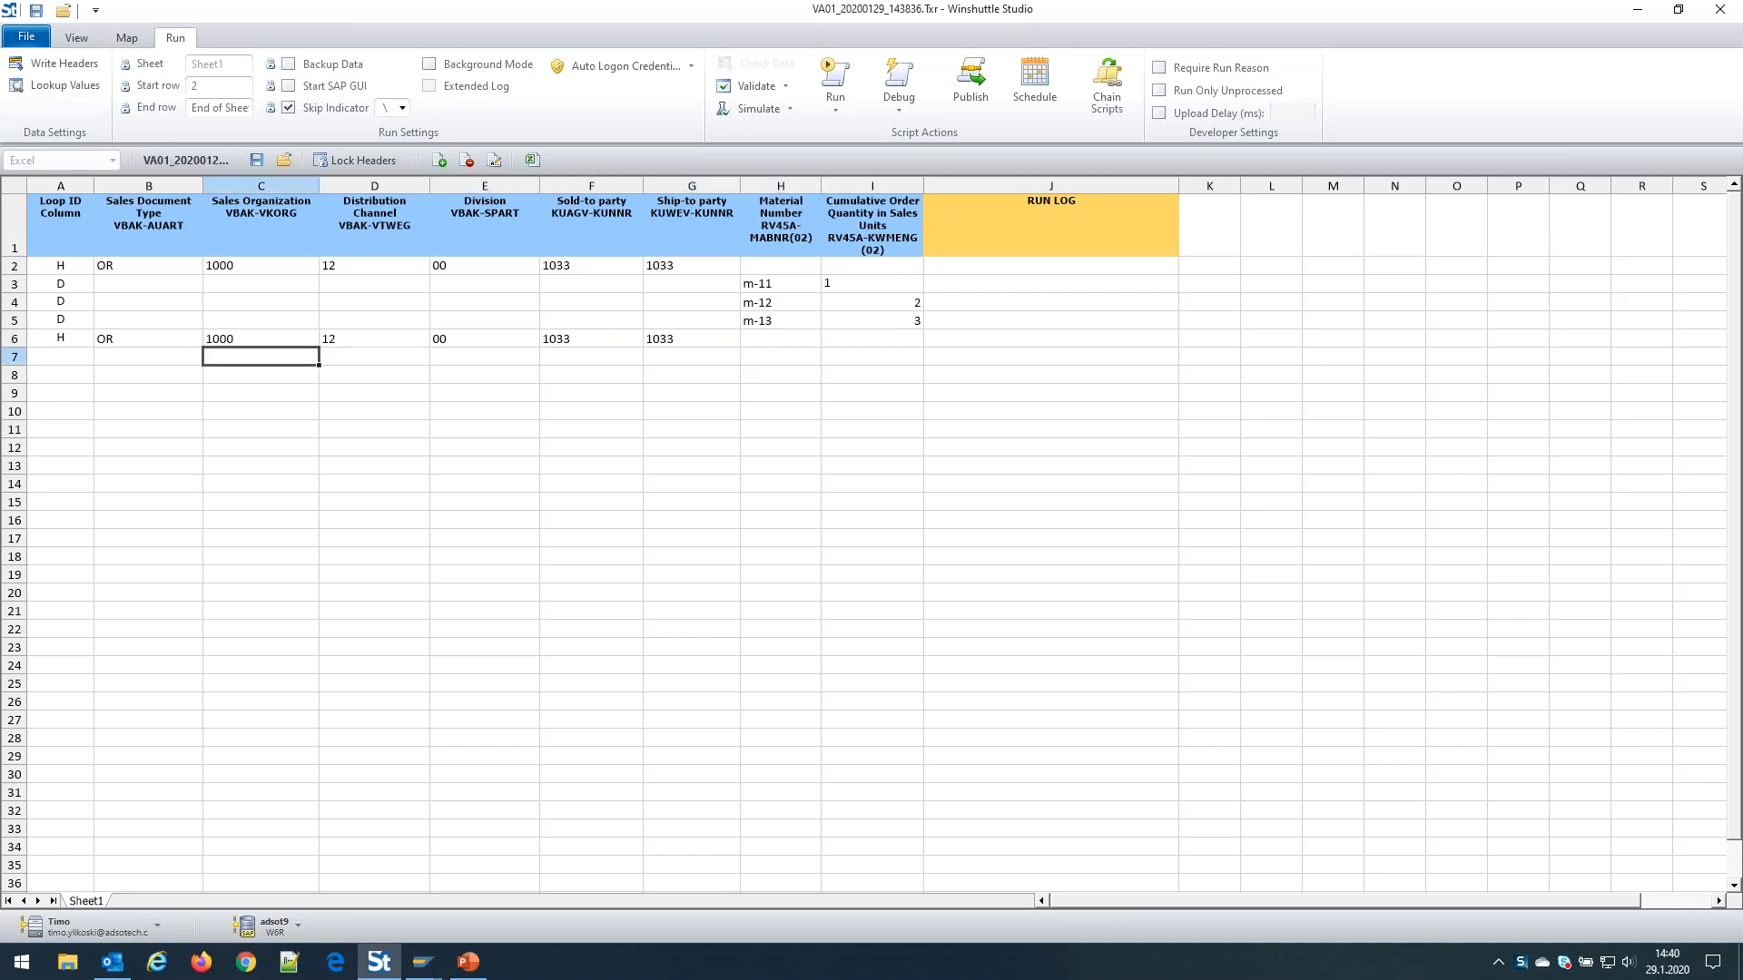
pyautogui.press('Left')
pyautogui.press('Left')
pyautogui.write('D')
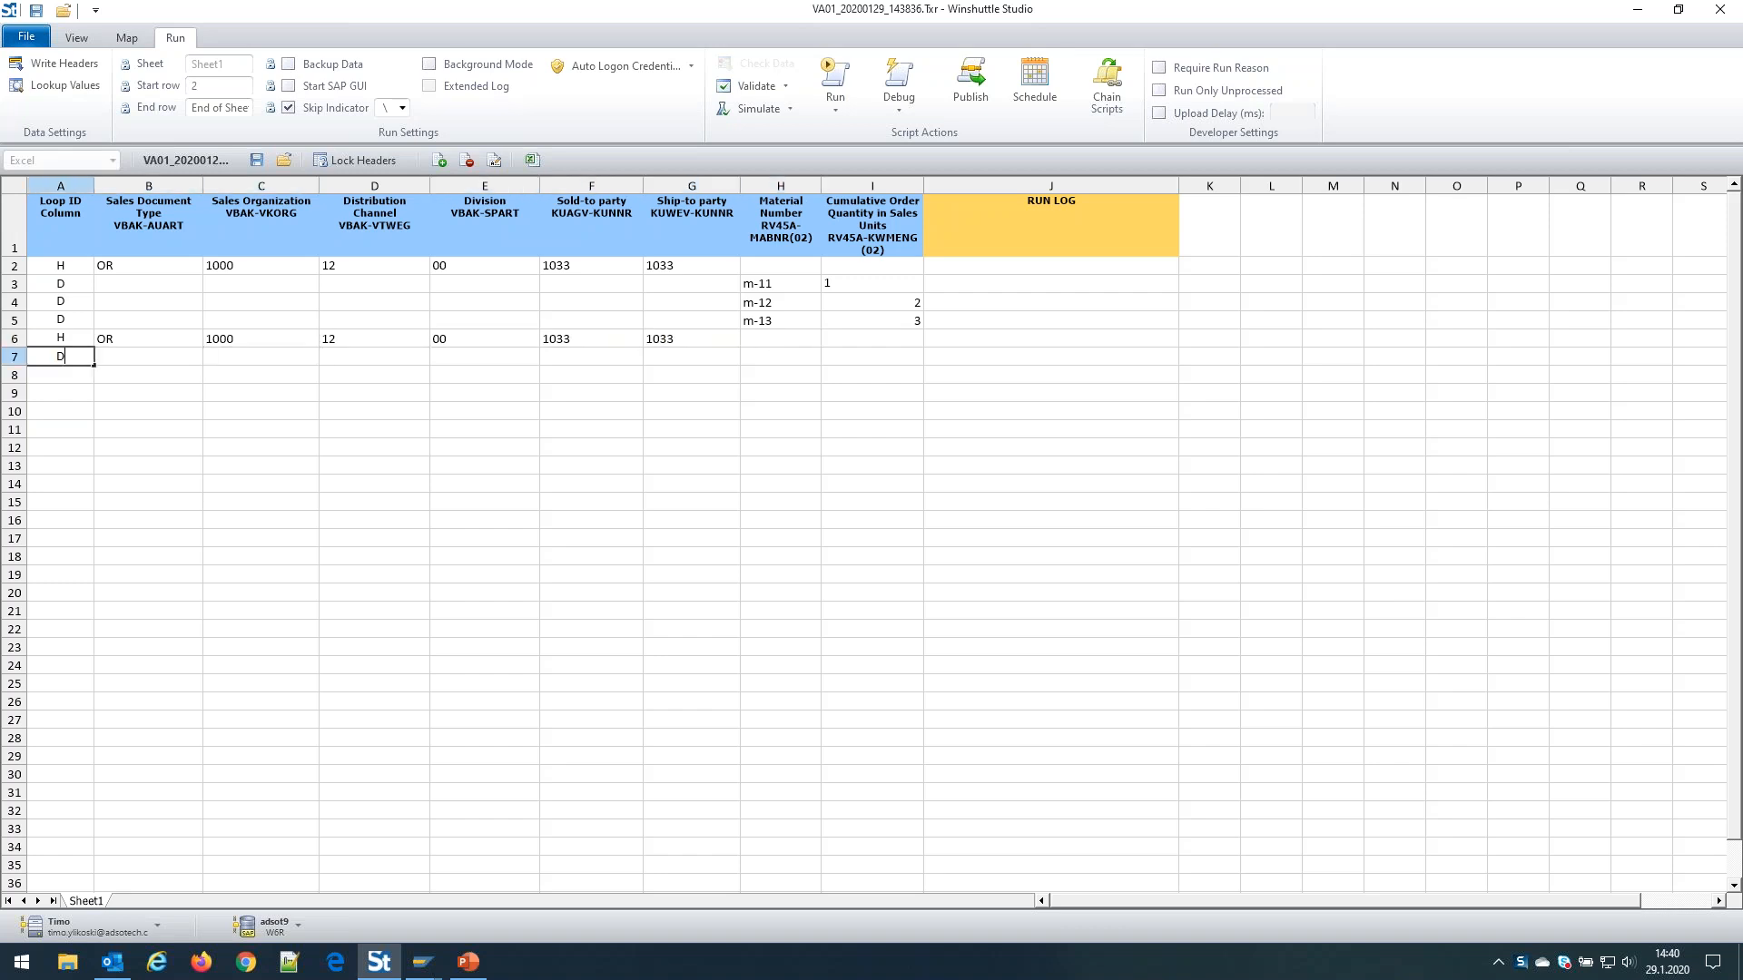
pyautogui.press('Tab')
pyautogui.press('Tab')
pyautogui.press('Tab')
pyautogui.press('Tab')
pyautogui.press('Tab')
pyautogui.press('Tab')
pyautogui.press('Tab')
pyautogui.write('m-14')
pyautogui.press('Tab')
pyautogui.write('2')
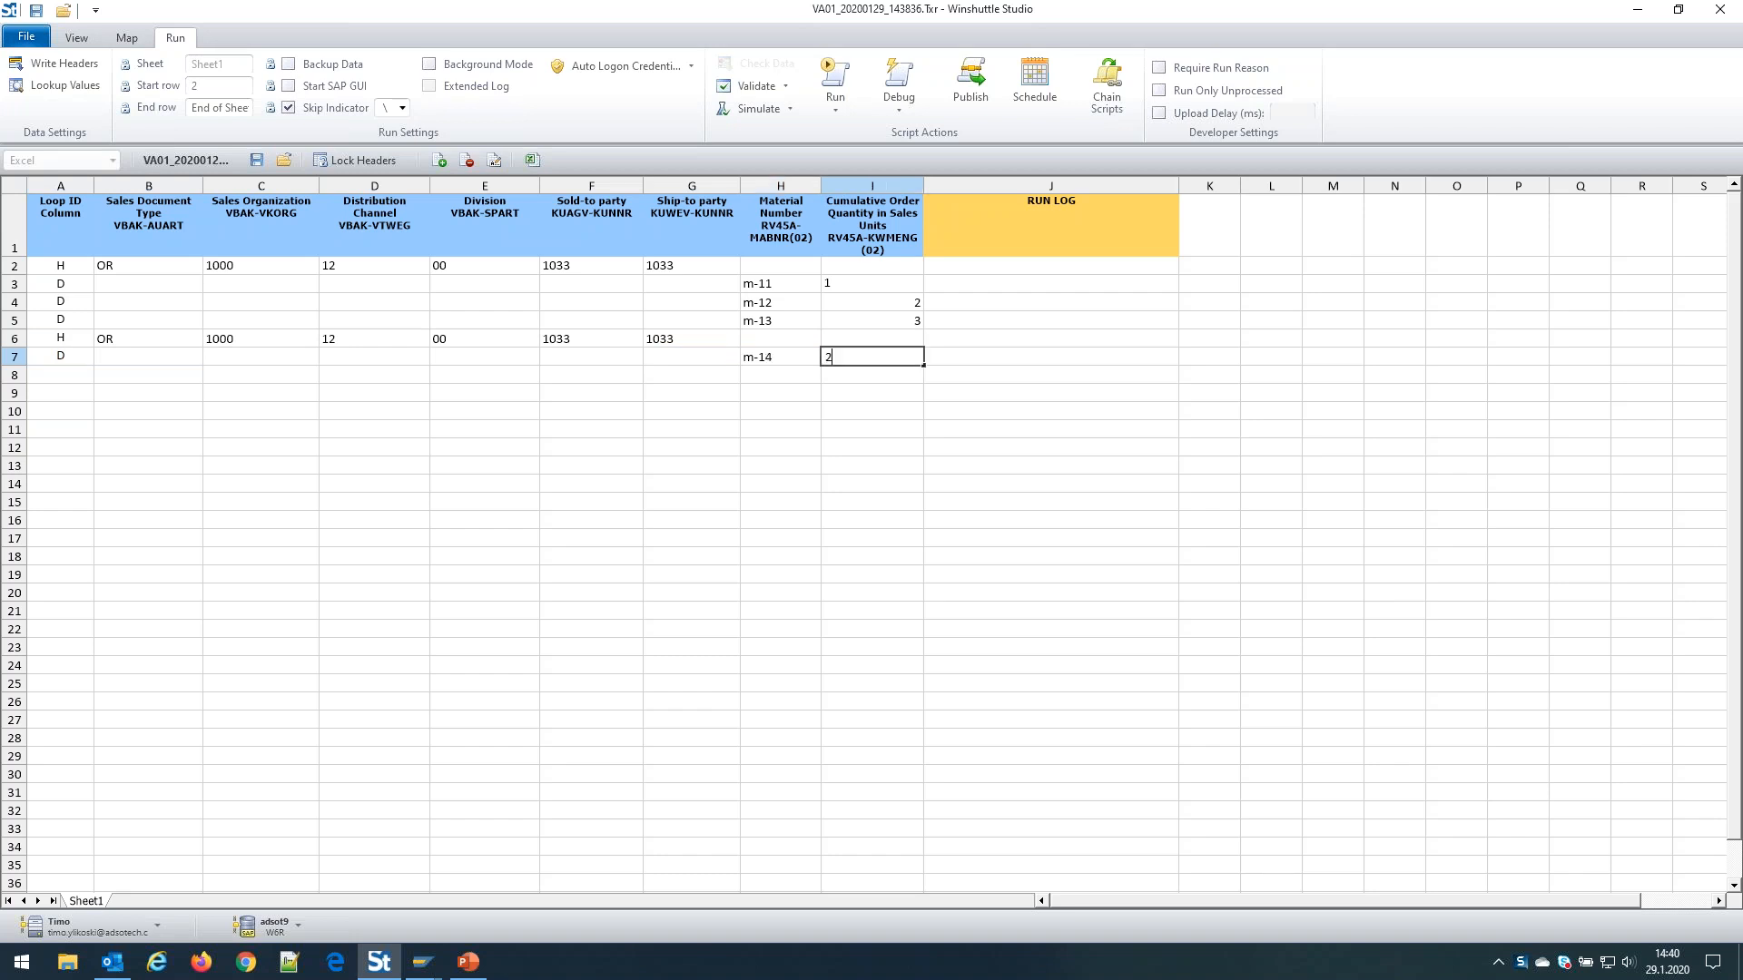
pyautogui.press('Return')
pyautogui.press('Left')
pyautogui.press('Left')
pyautogui.press('Left')
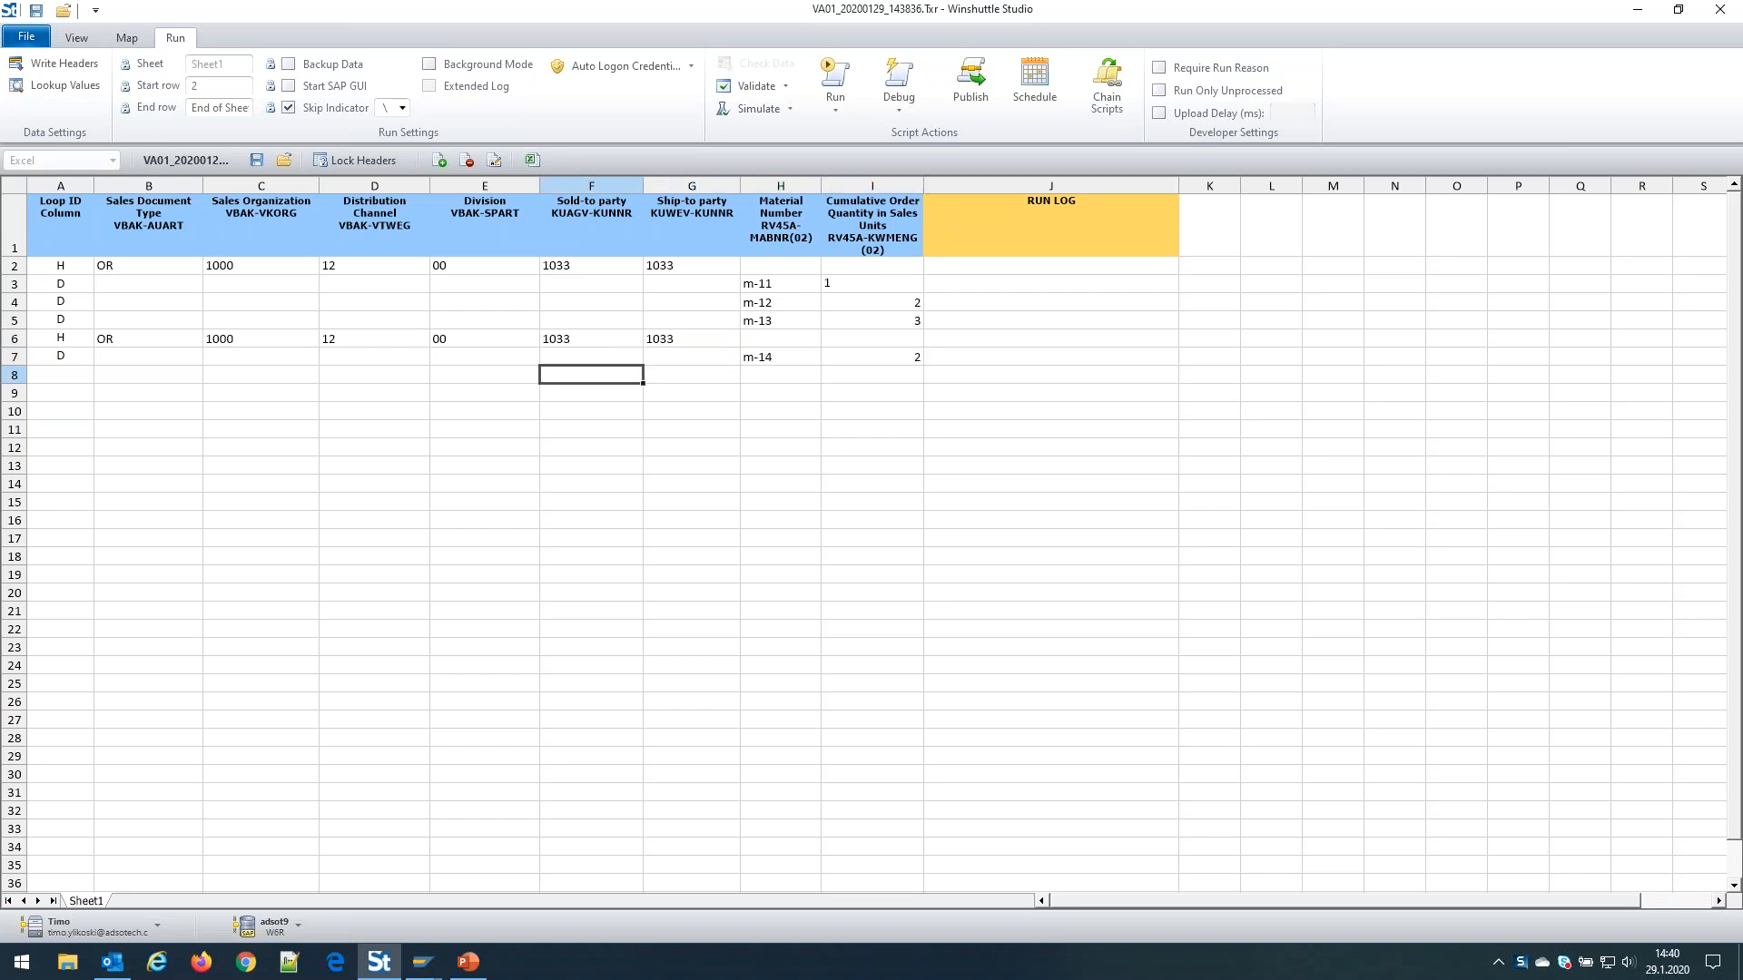
# Add item row 8 with loop ID D, material m-15 and quantity 2
pyautogui.click(61, 355)
pyautogui.write('D')
pyautogui.press('Return')
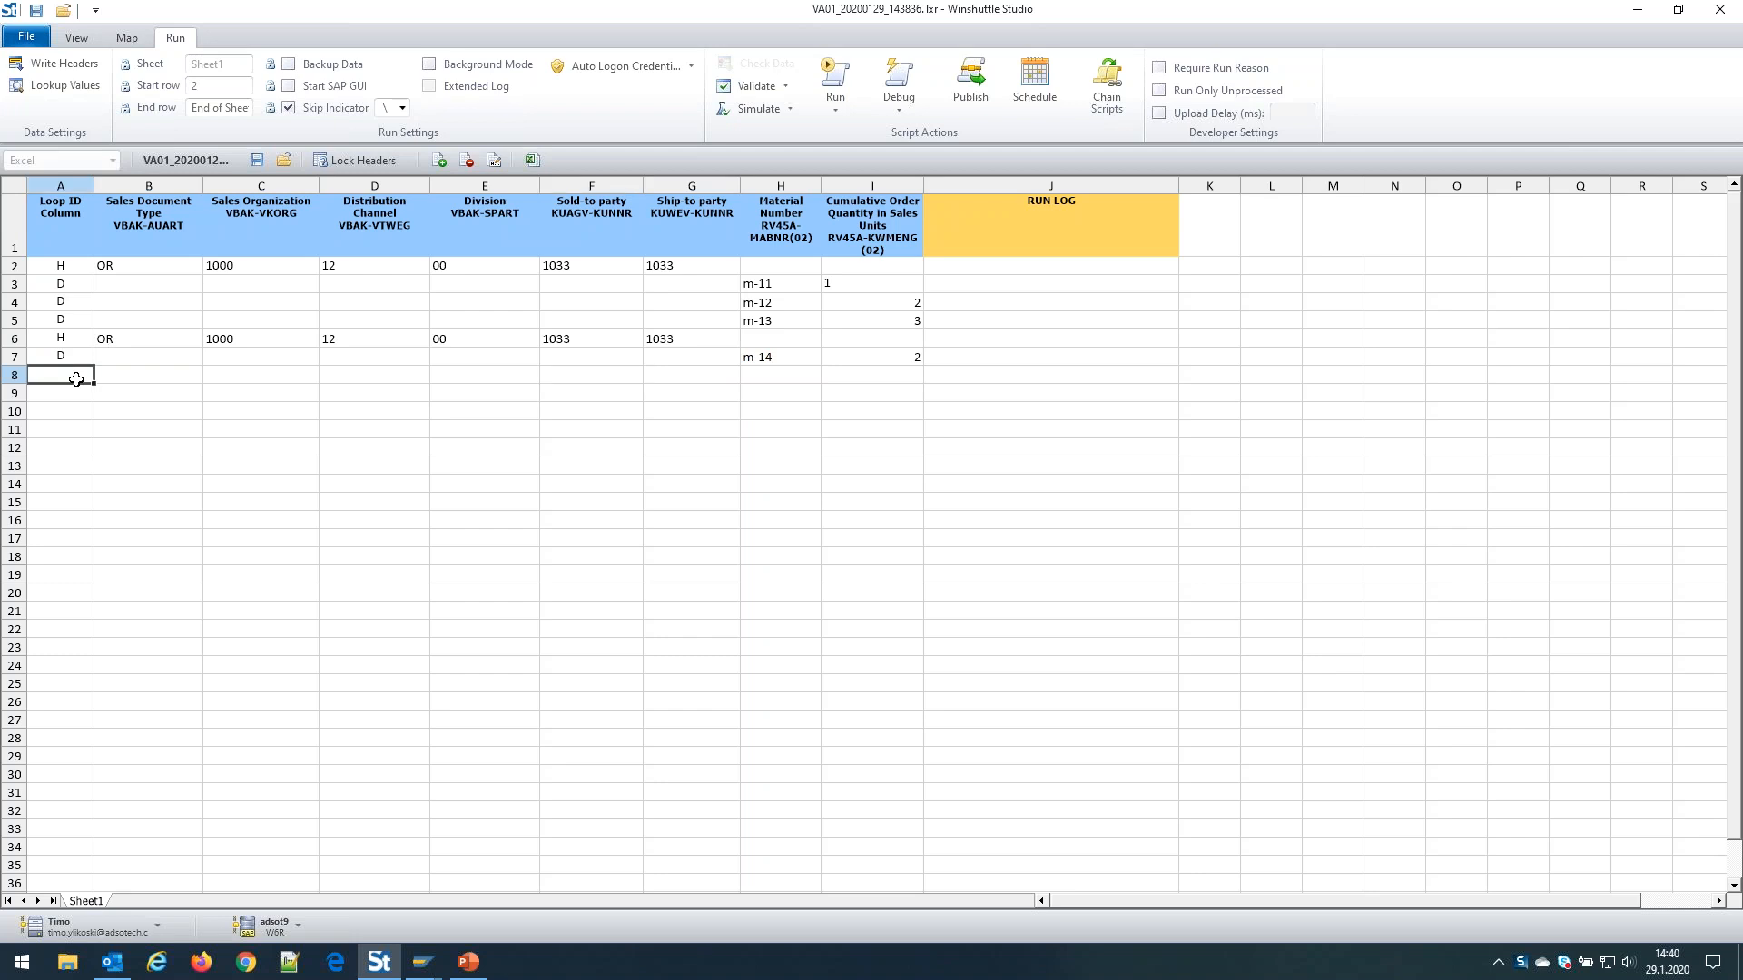
pyautogui.write('D')
pyautogui.press('Tab')
pyautogui.press('Tab')
pyautogui.press('Tab')
pyautogui.press('Tab')
pyautogui.press('Tab')
pyautogui.press('Tab')
pyautogui.press('Tab')
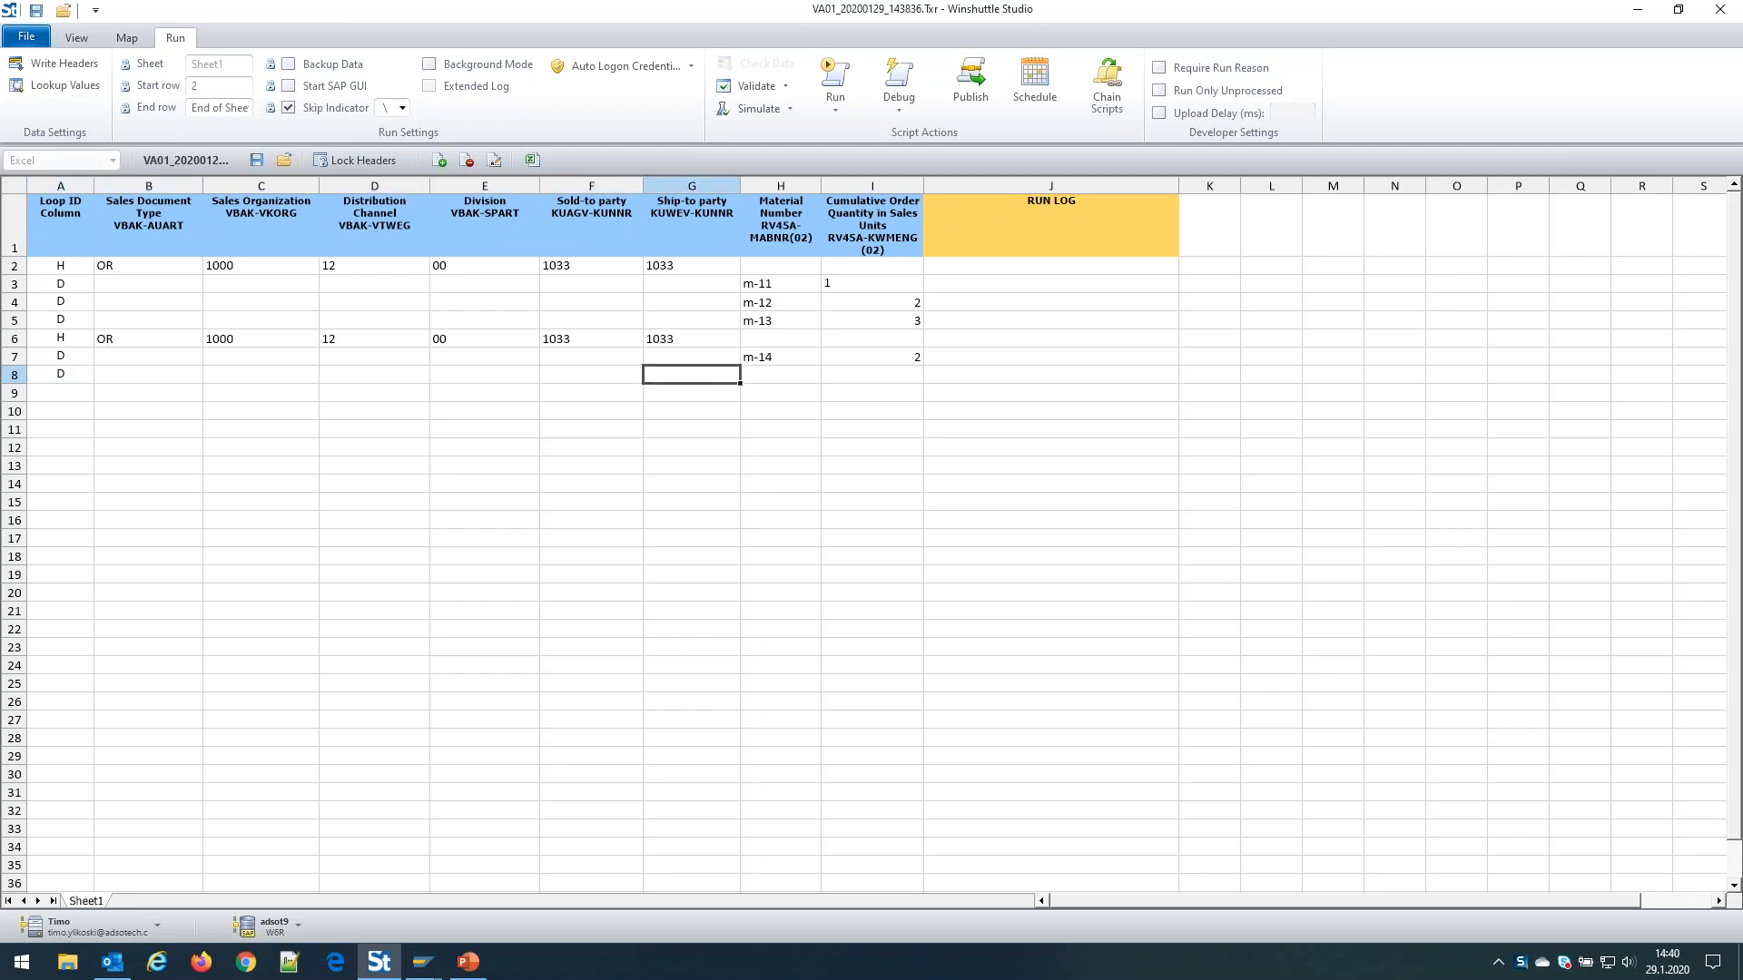
pyautogui.write('m-15')
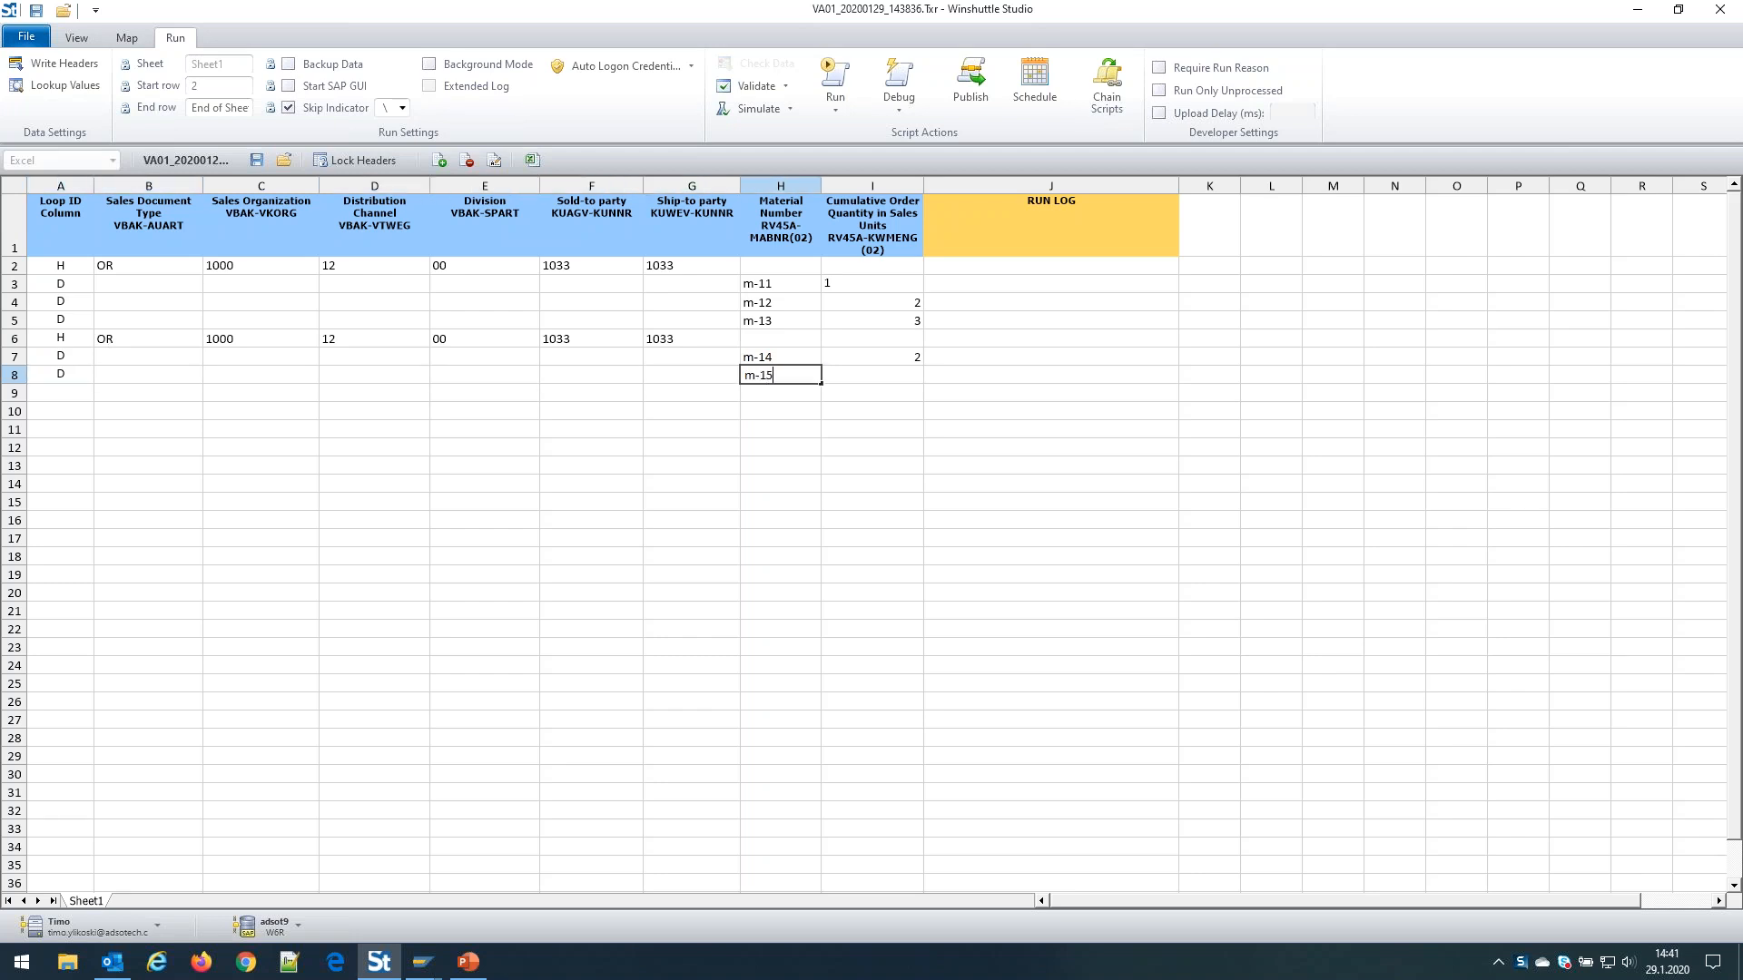
pyautogui.press('Tab')
pyautogui.write('2')
pyautogui.press('Return')
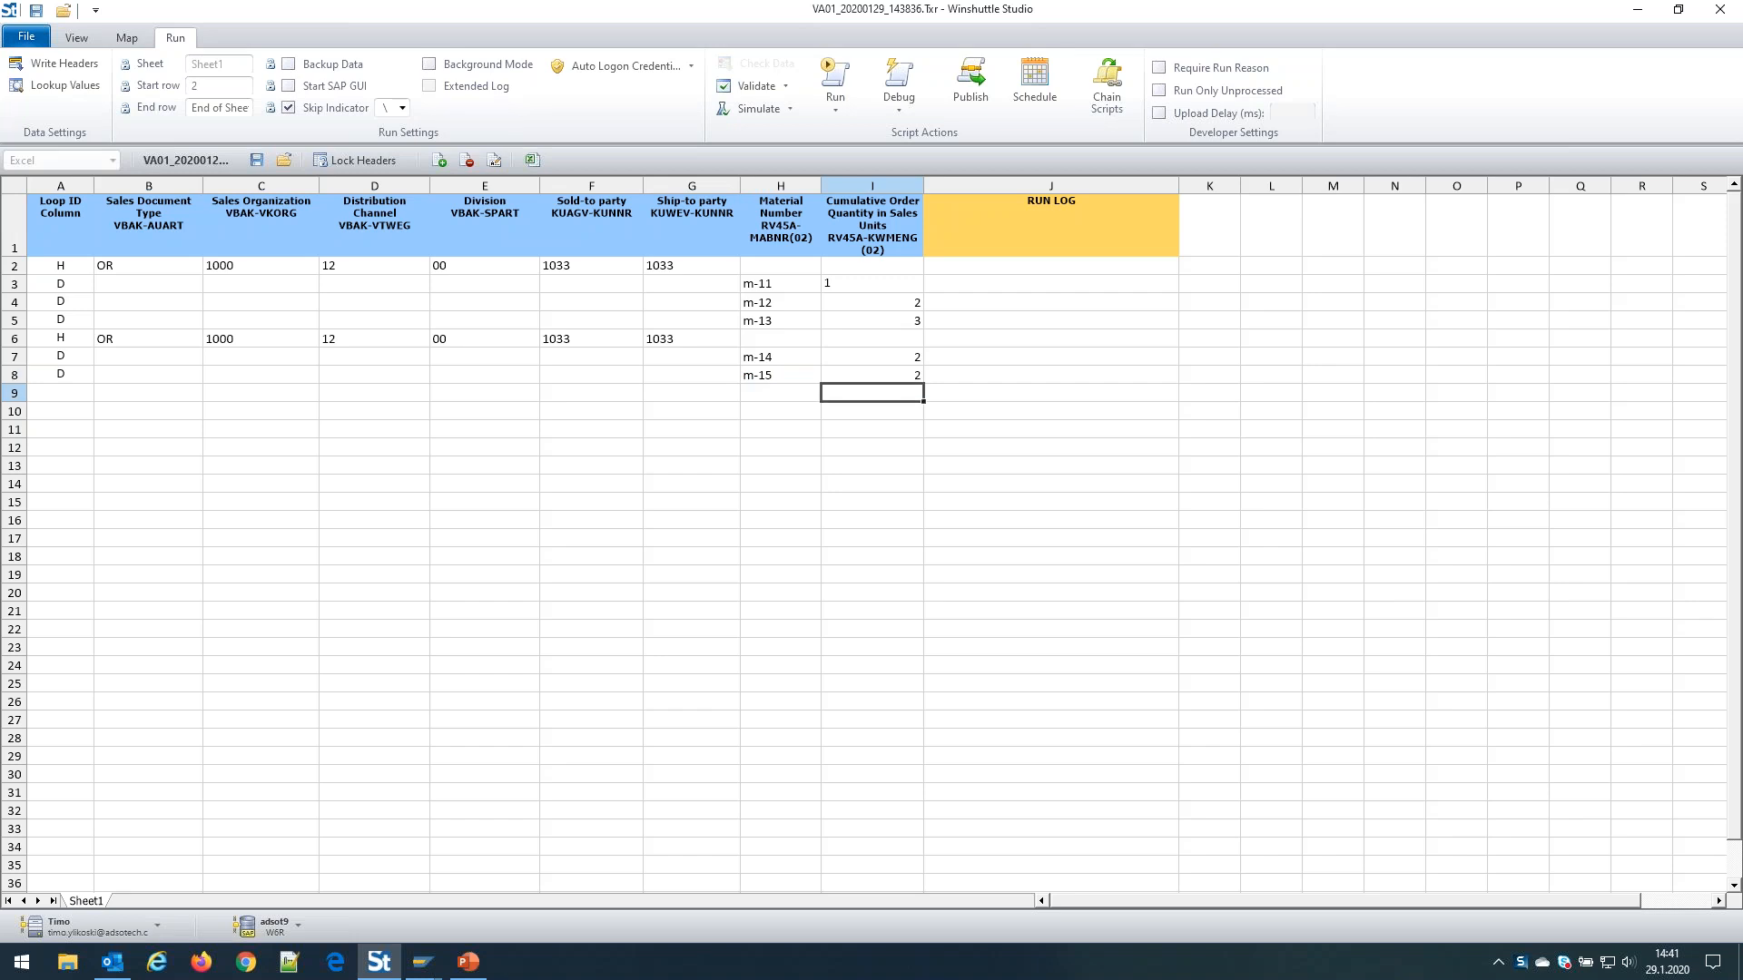
pyautogui.press('Left')
pyautogui.press('Left')
# Copy both orders in rows 2–8 and paste them starting at cell A9
pyautogui.moveTo(68, 268); pyautogui.dragTo(886, 319)
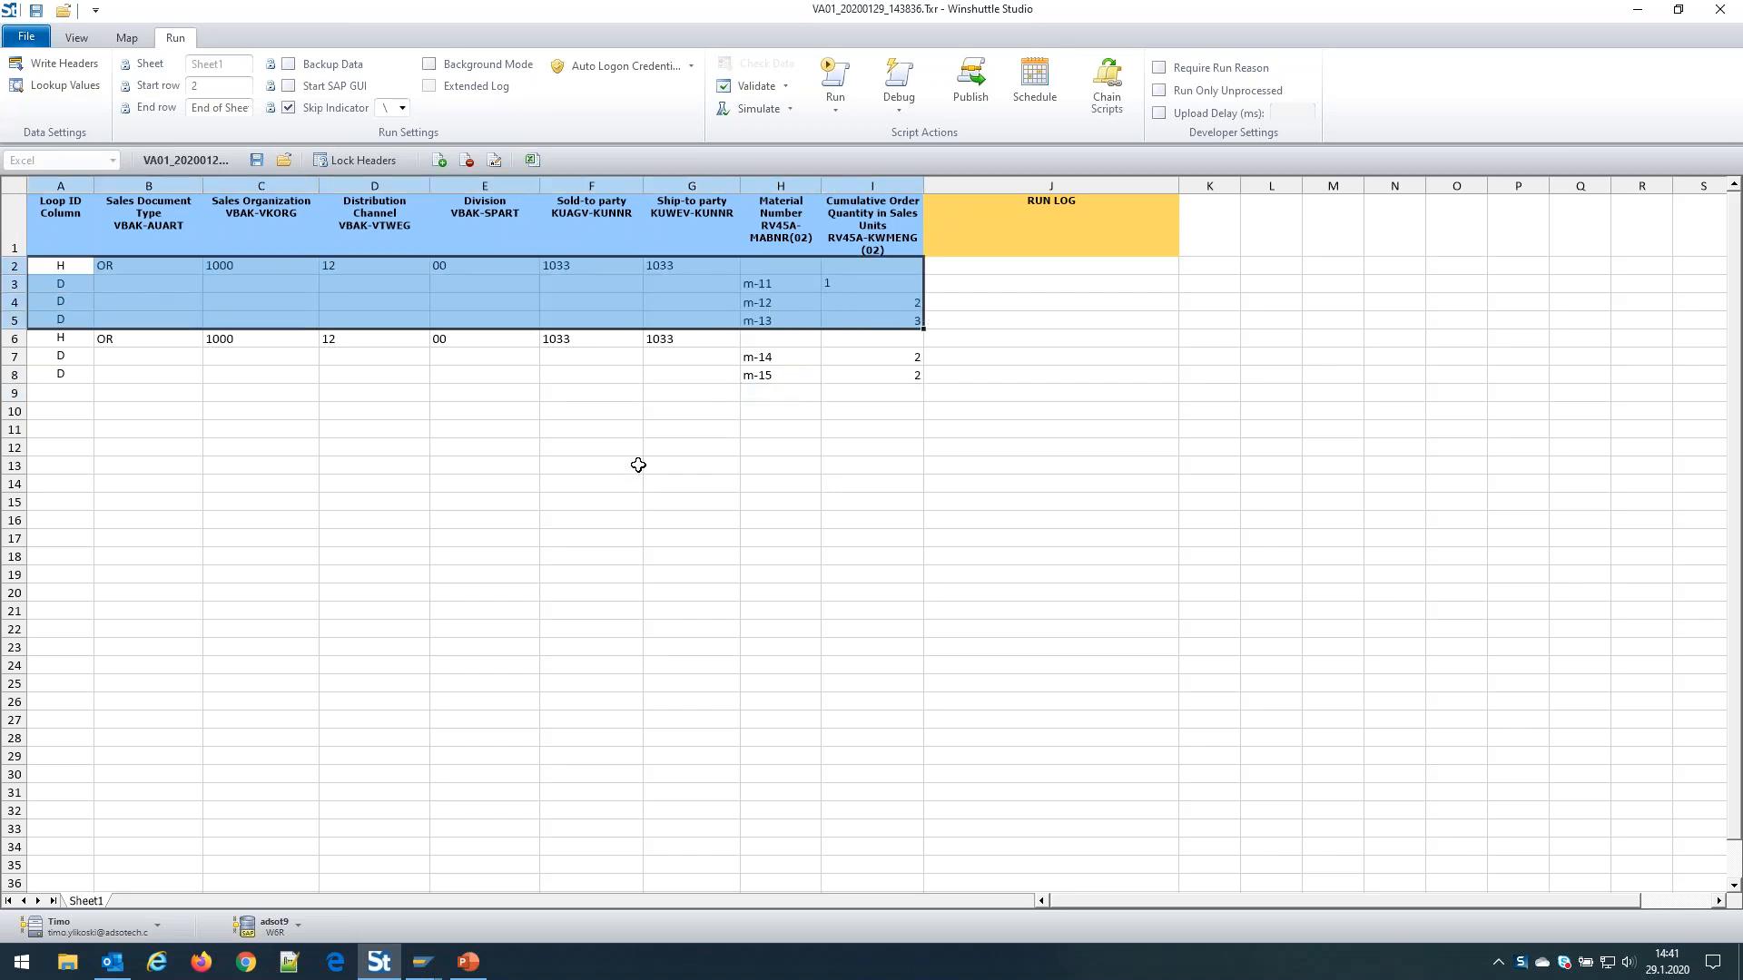
pyautogui.click(71, 283)
pyautogui.click(77, 301)
pyautogui.click(78, 319)
pyautogui.moveTo(88, 341); pyautogui.dragTo(876, 374)
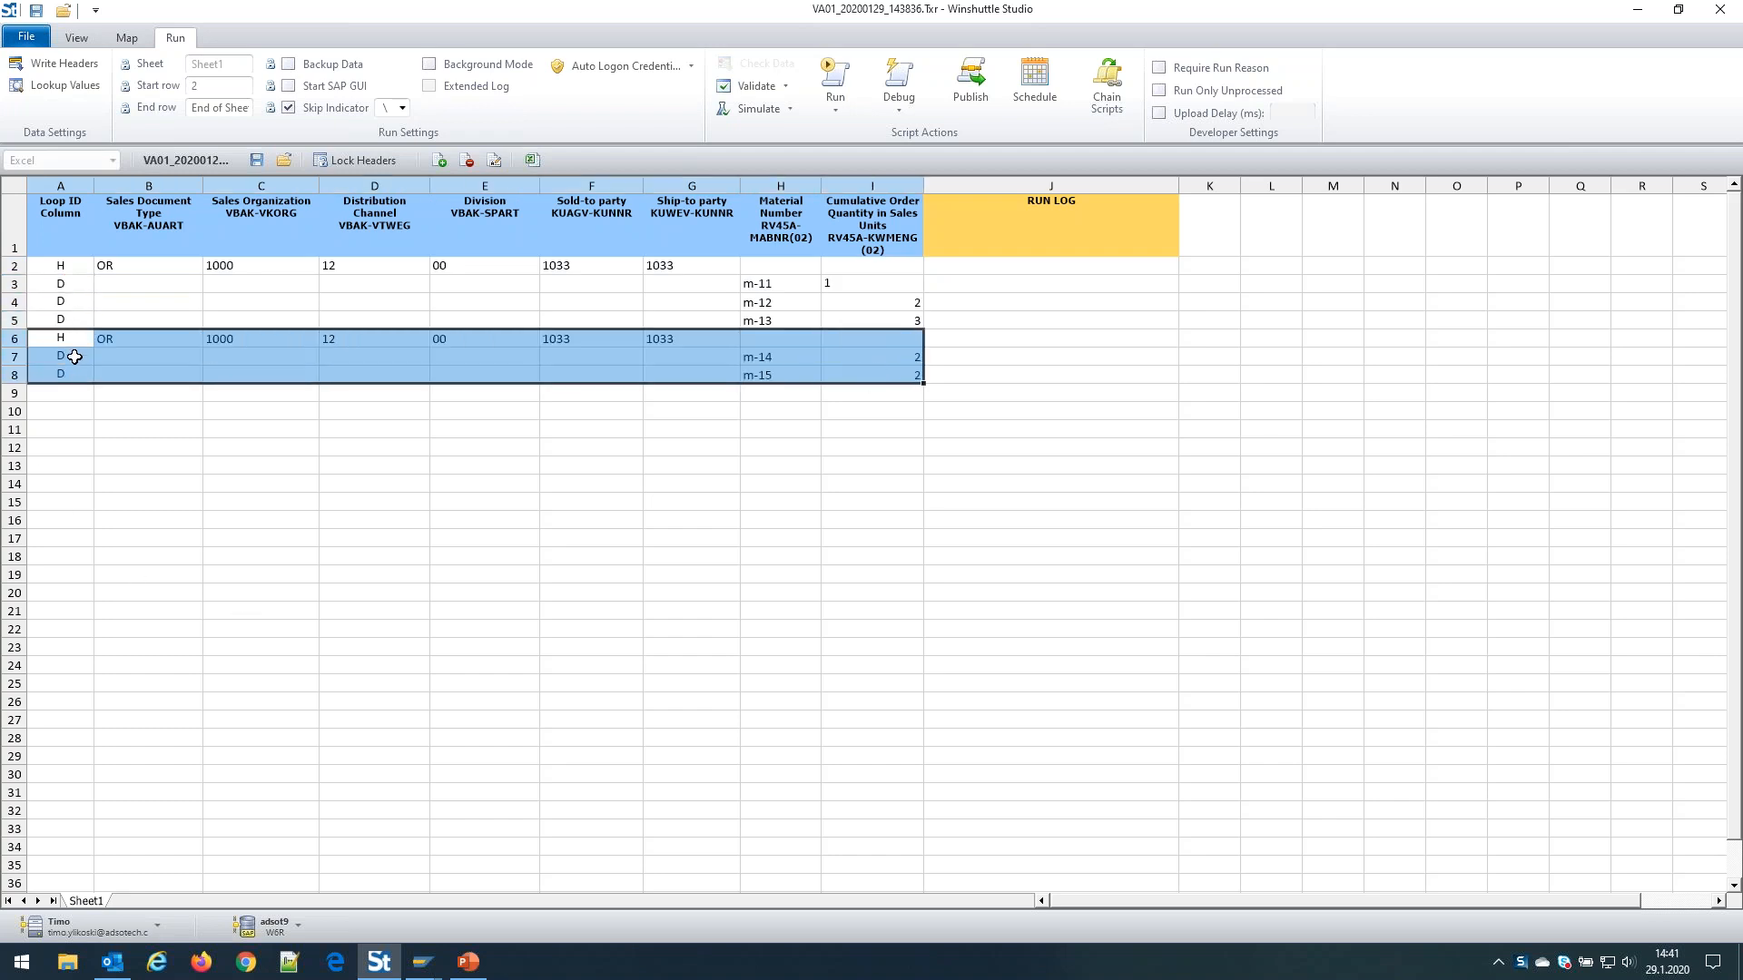
pyautogui.moveTo(64, 265); pyautogui.dragTo(843, 375)
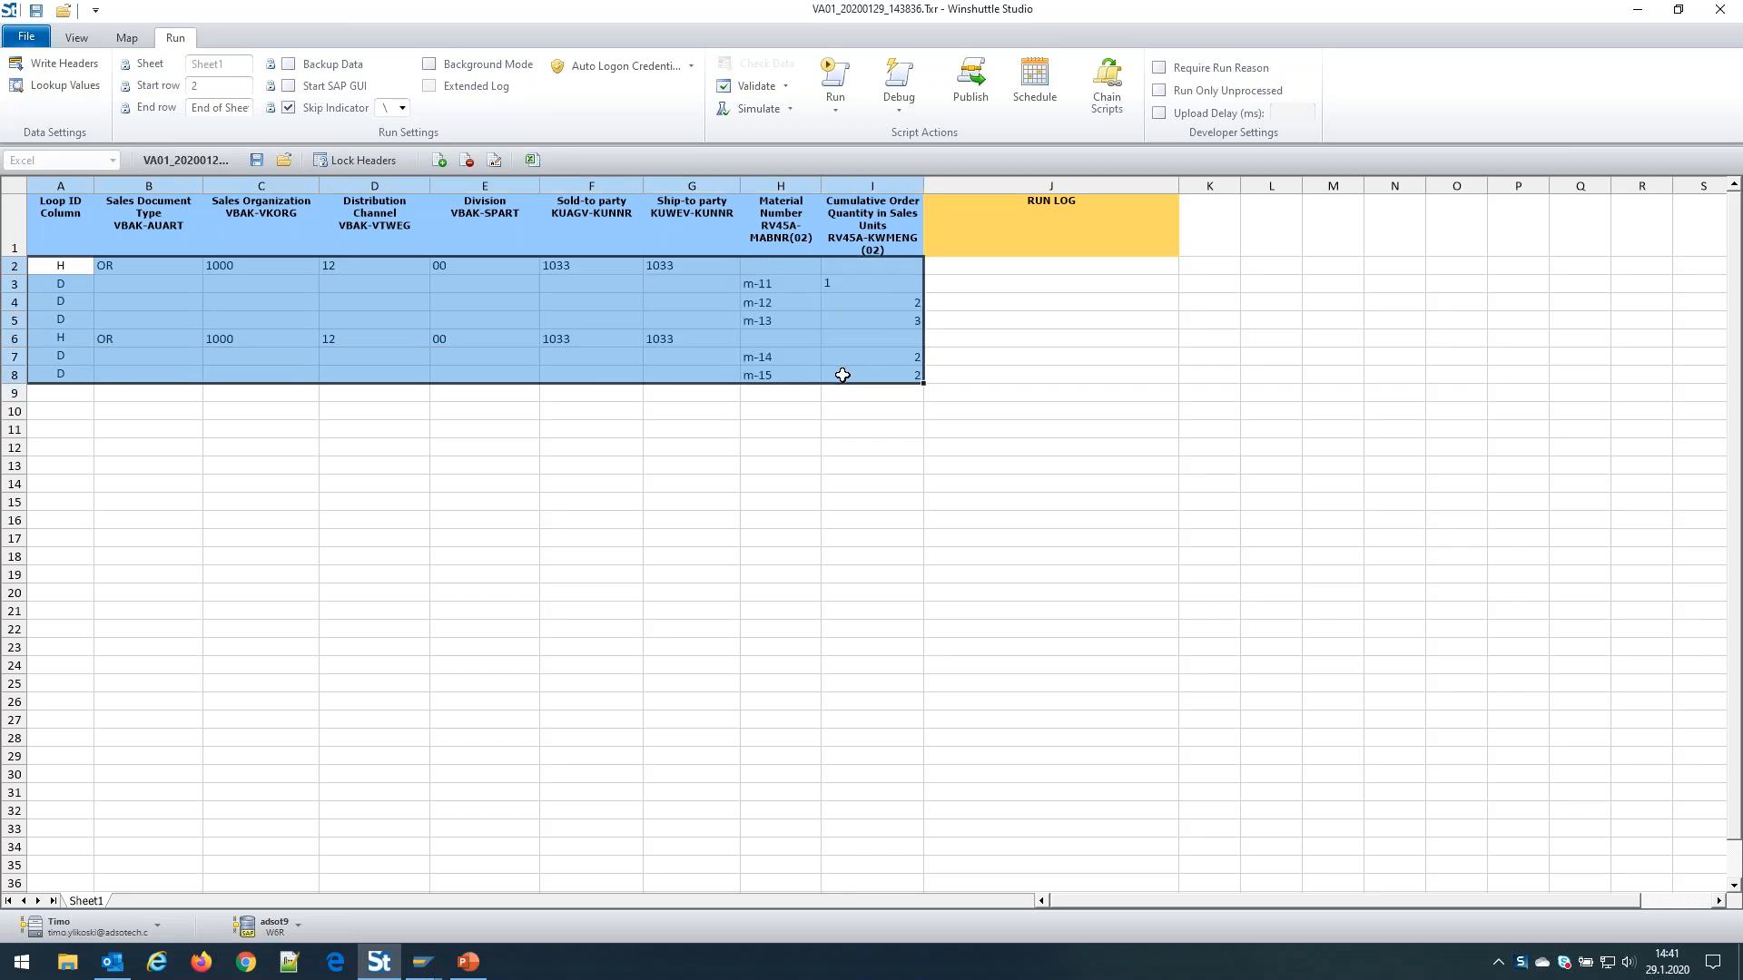
pyautogui.click(80, 396)
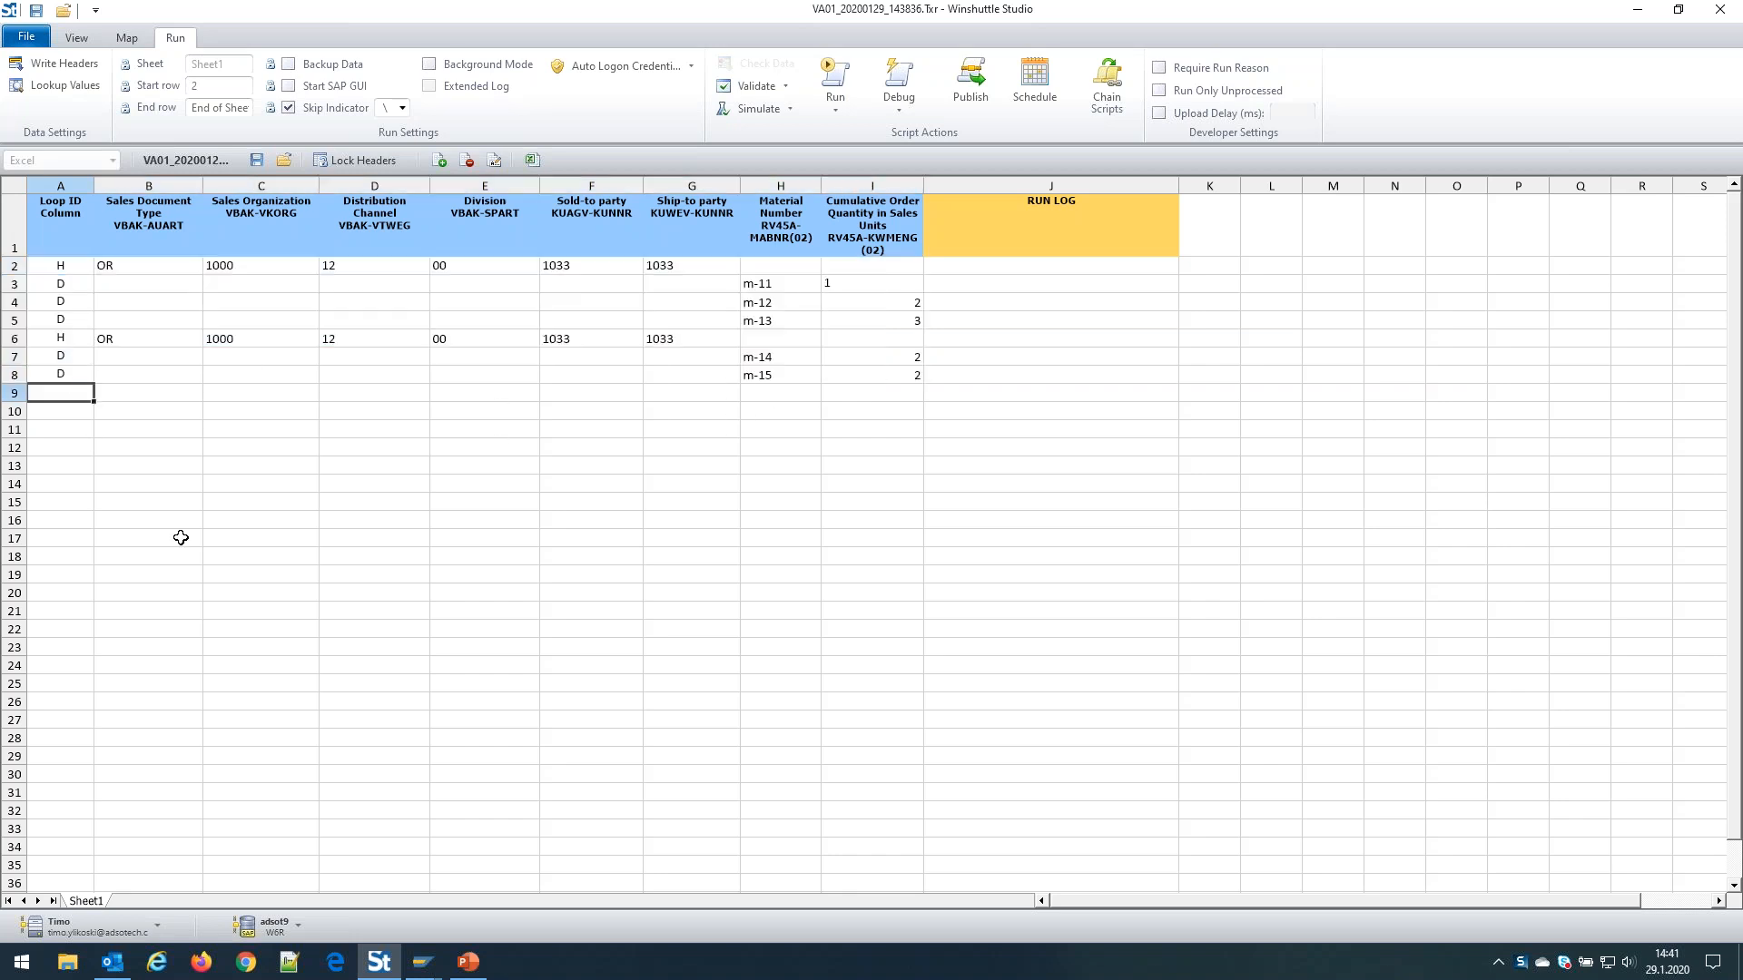
pyautogui.hotkey('ctrl', 'v')
pyautogui.click(73, 524)
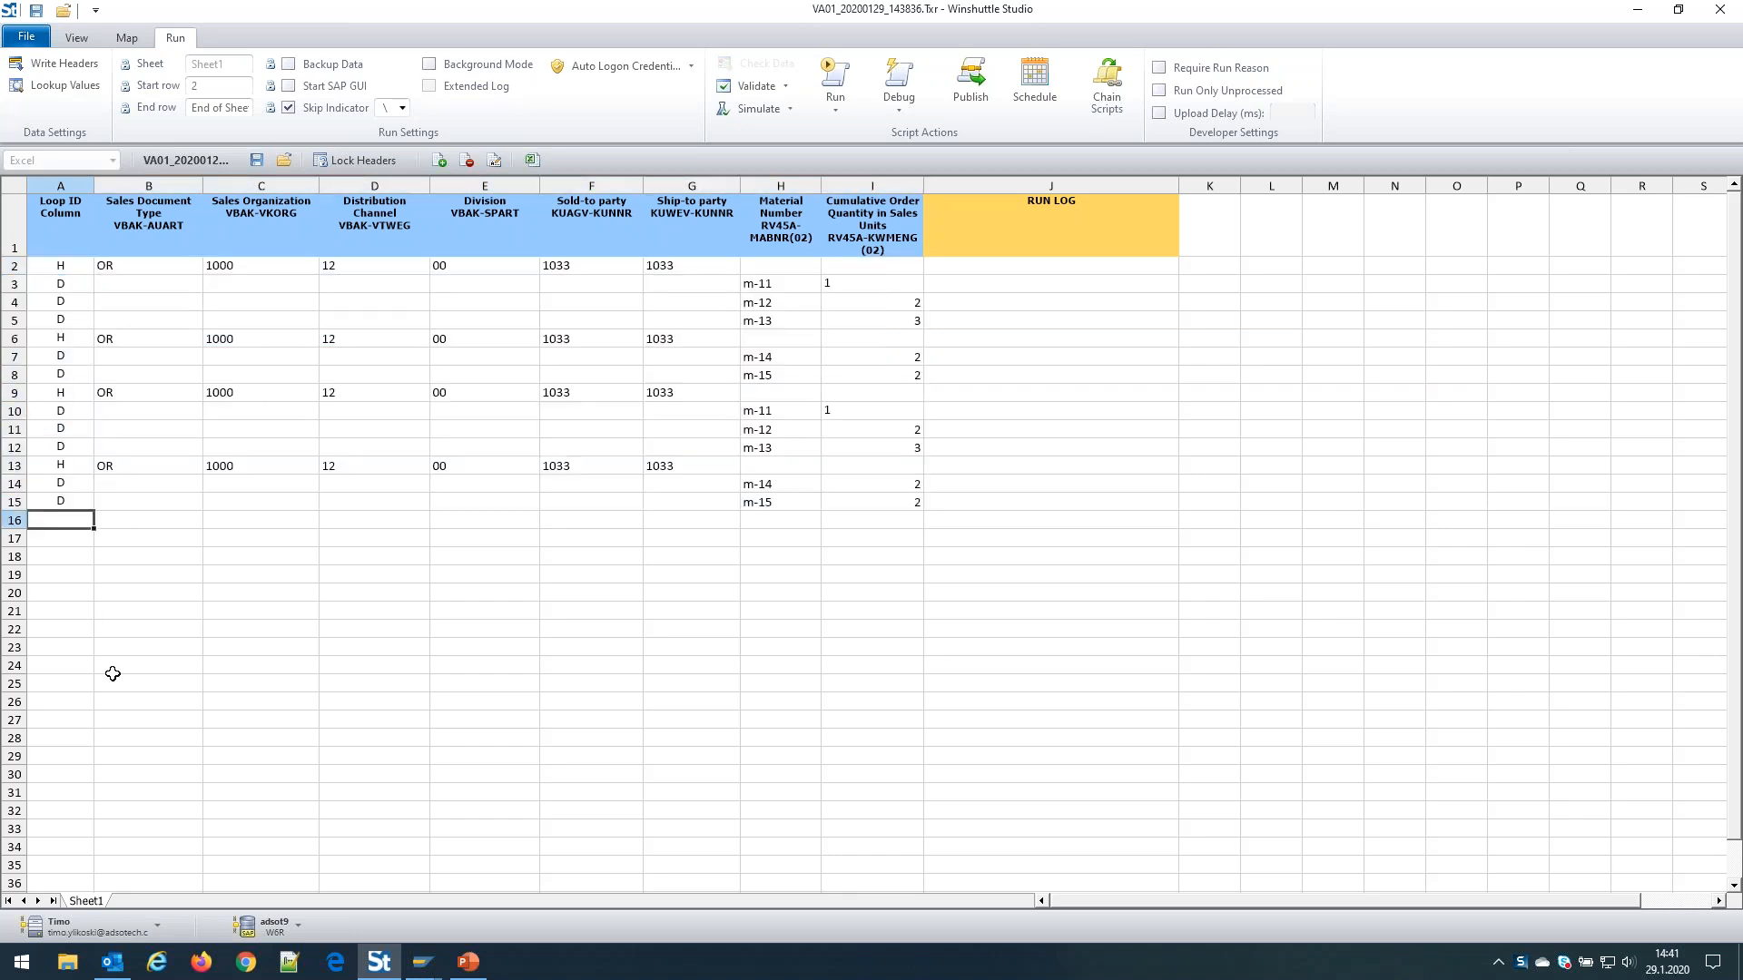
# Widen the RUN LOG column and save the script file
pyautogui.moveTo(1179, 185); pyautogui.dragTo(1239, 186)
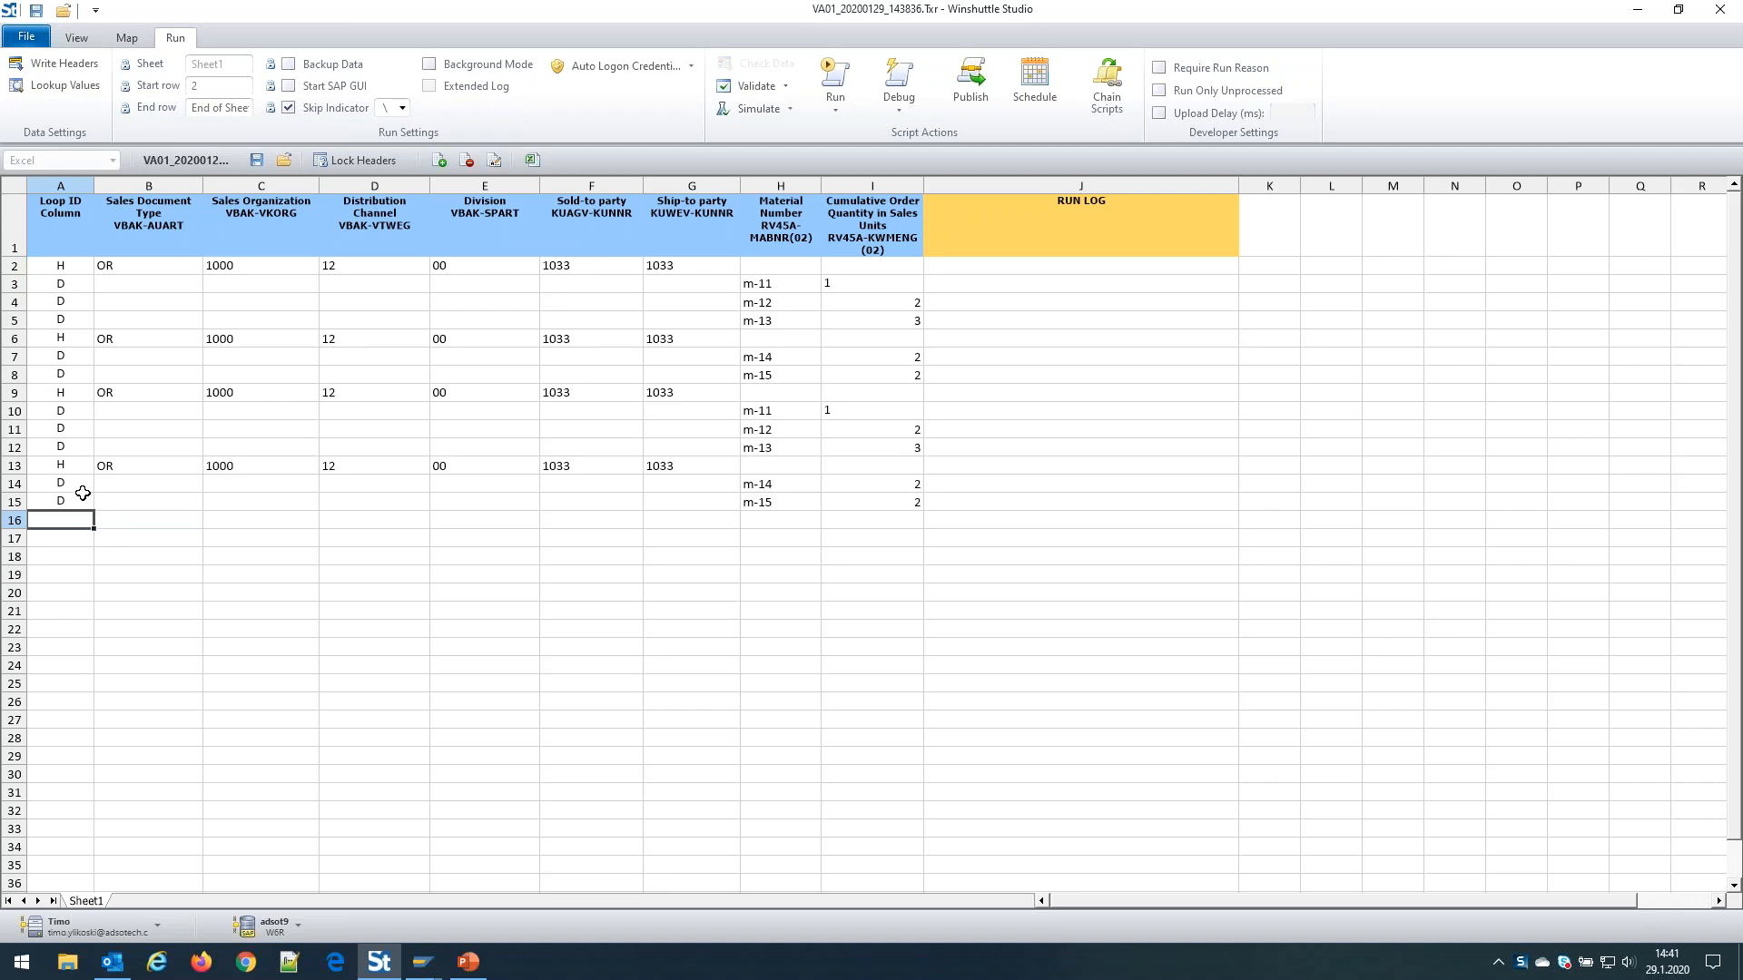
pyautogui.moveTo(67, 467); pyautogui.dragTo(844, 469)
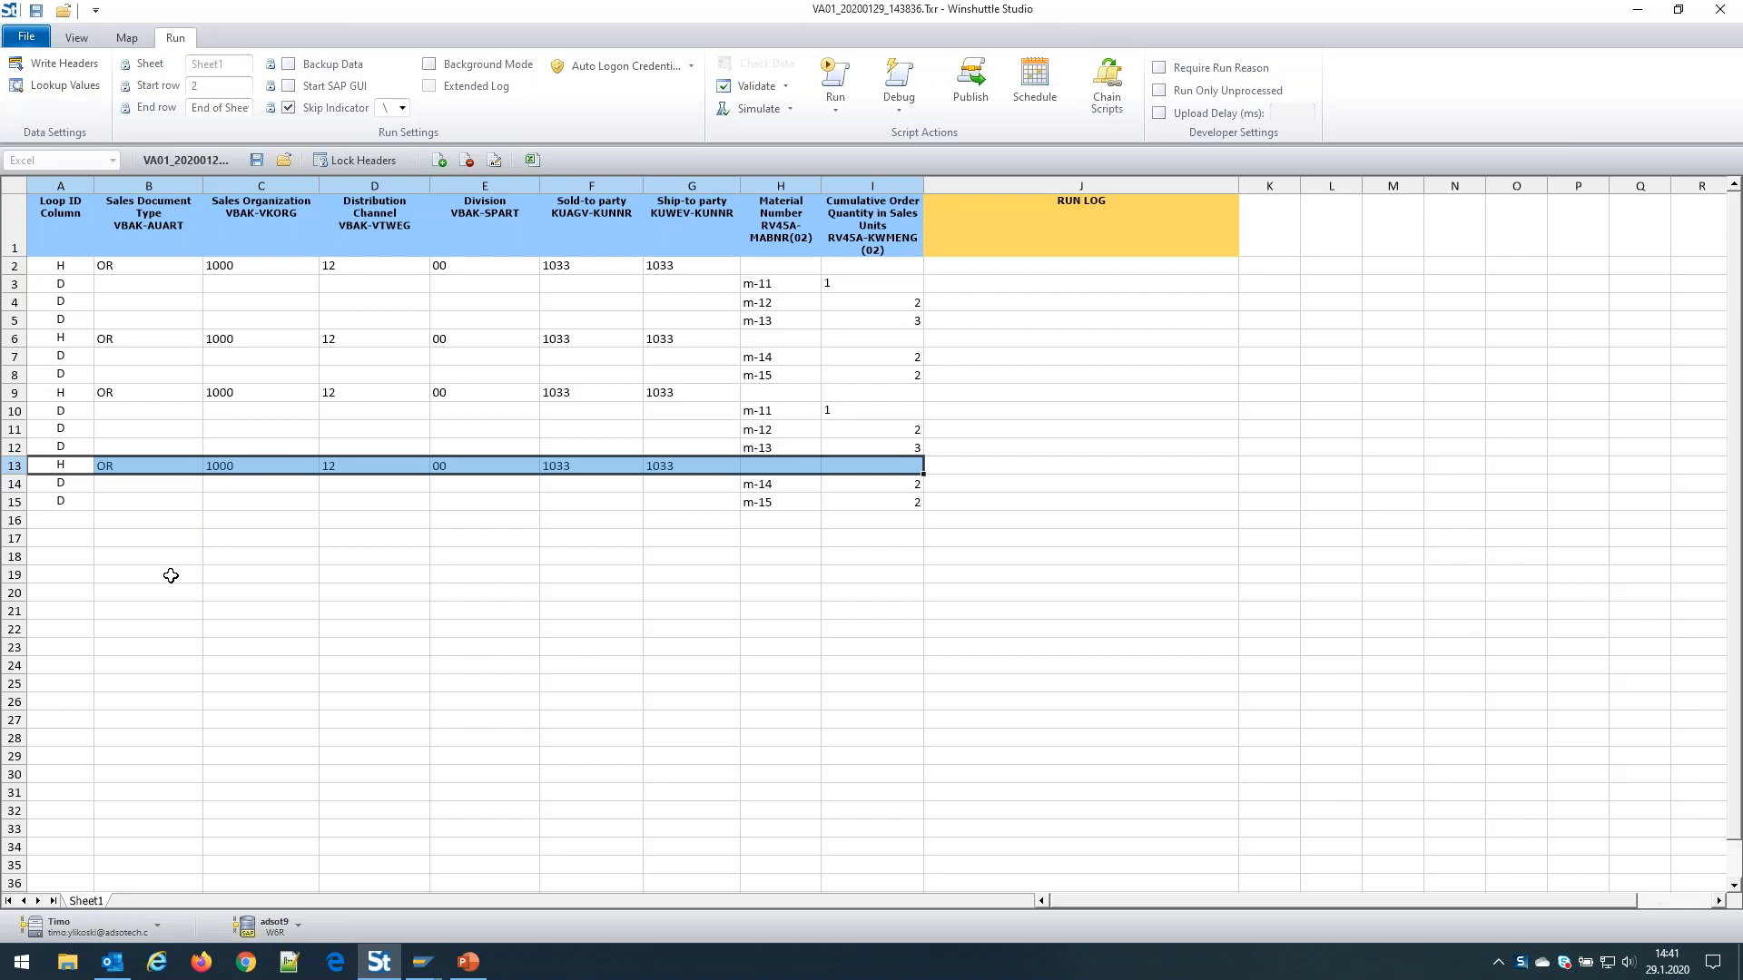
pyautogui.click(85, 467)
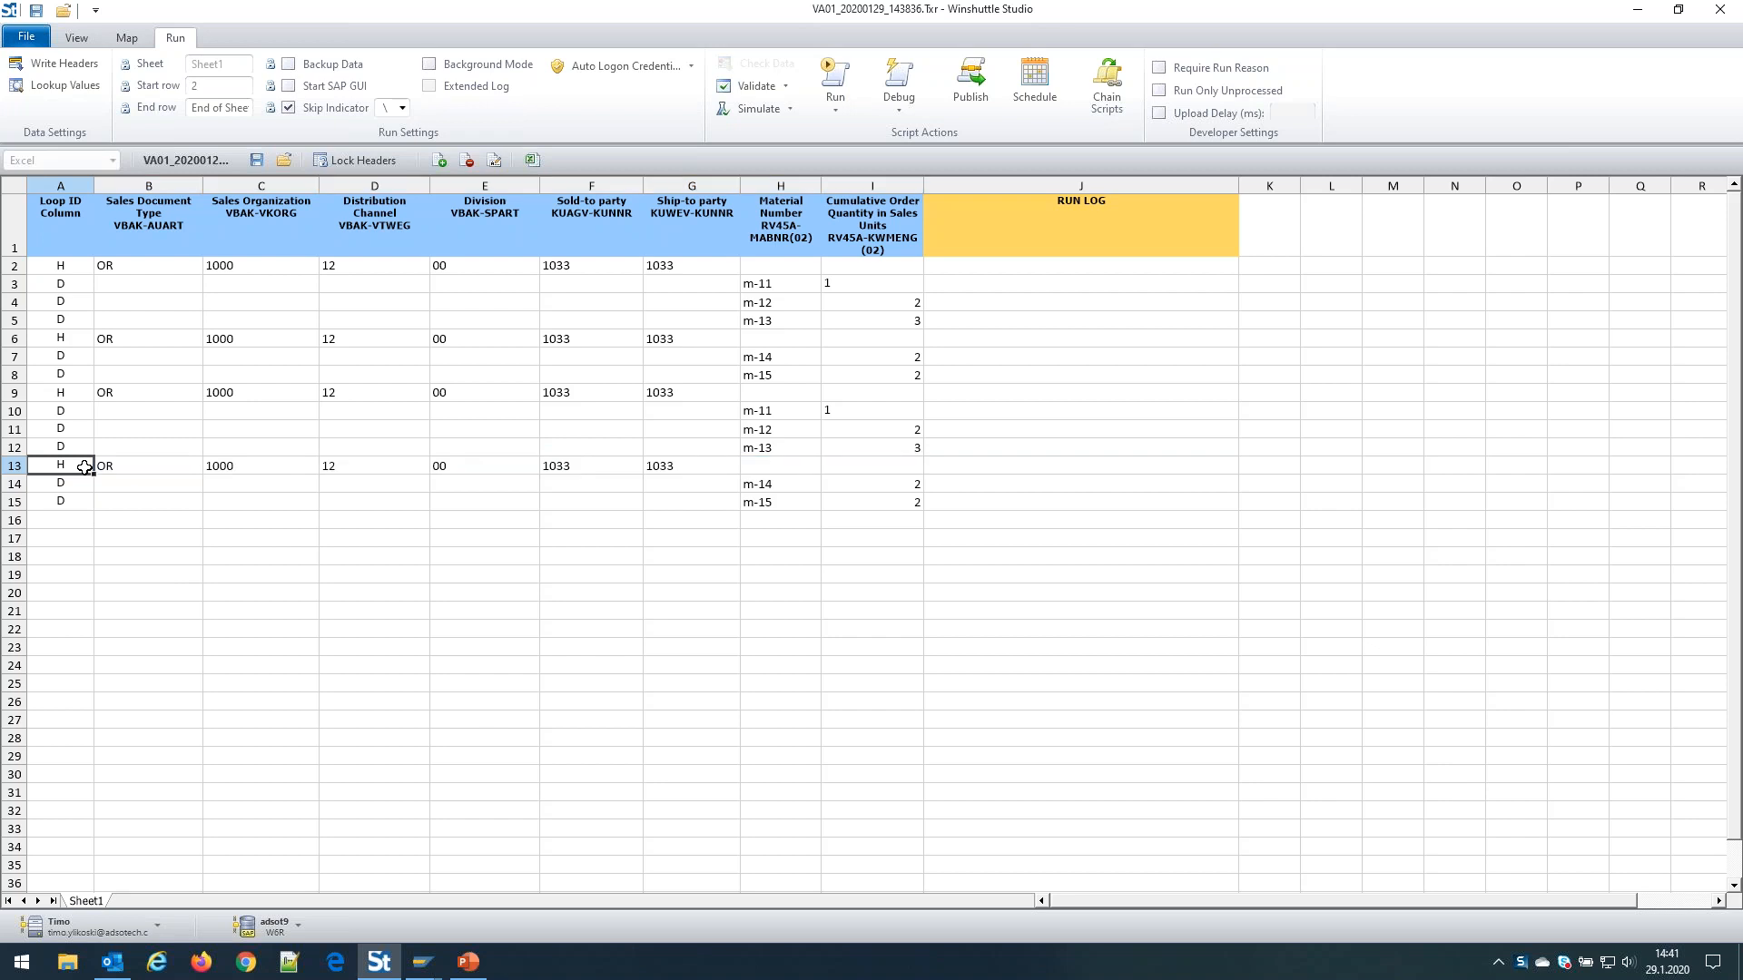
pyautogui.click(41, 13)
# Run the script against SAP and check RUN LOG for Standard Orders 46170–46173
pyautogui.click(836, 72)
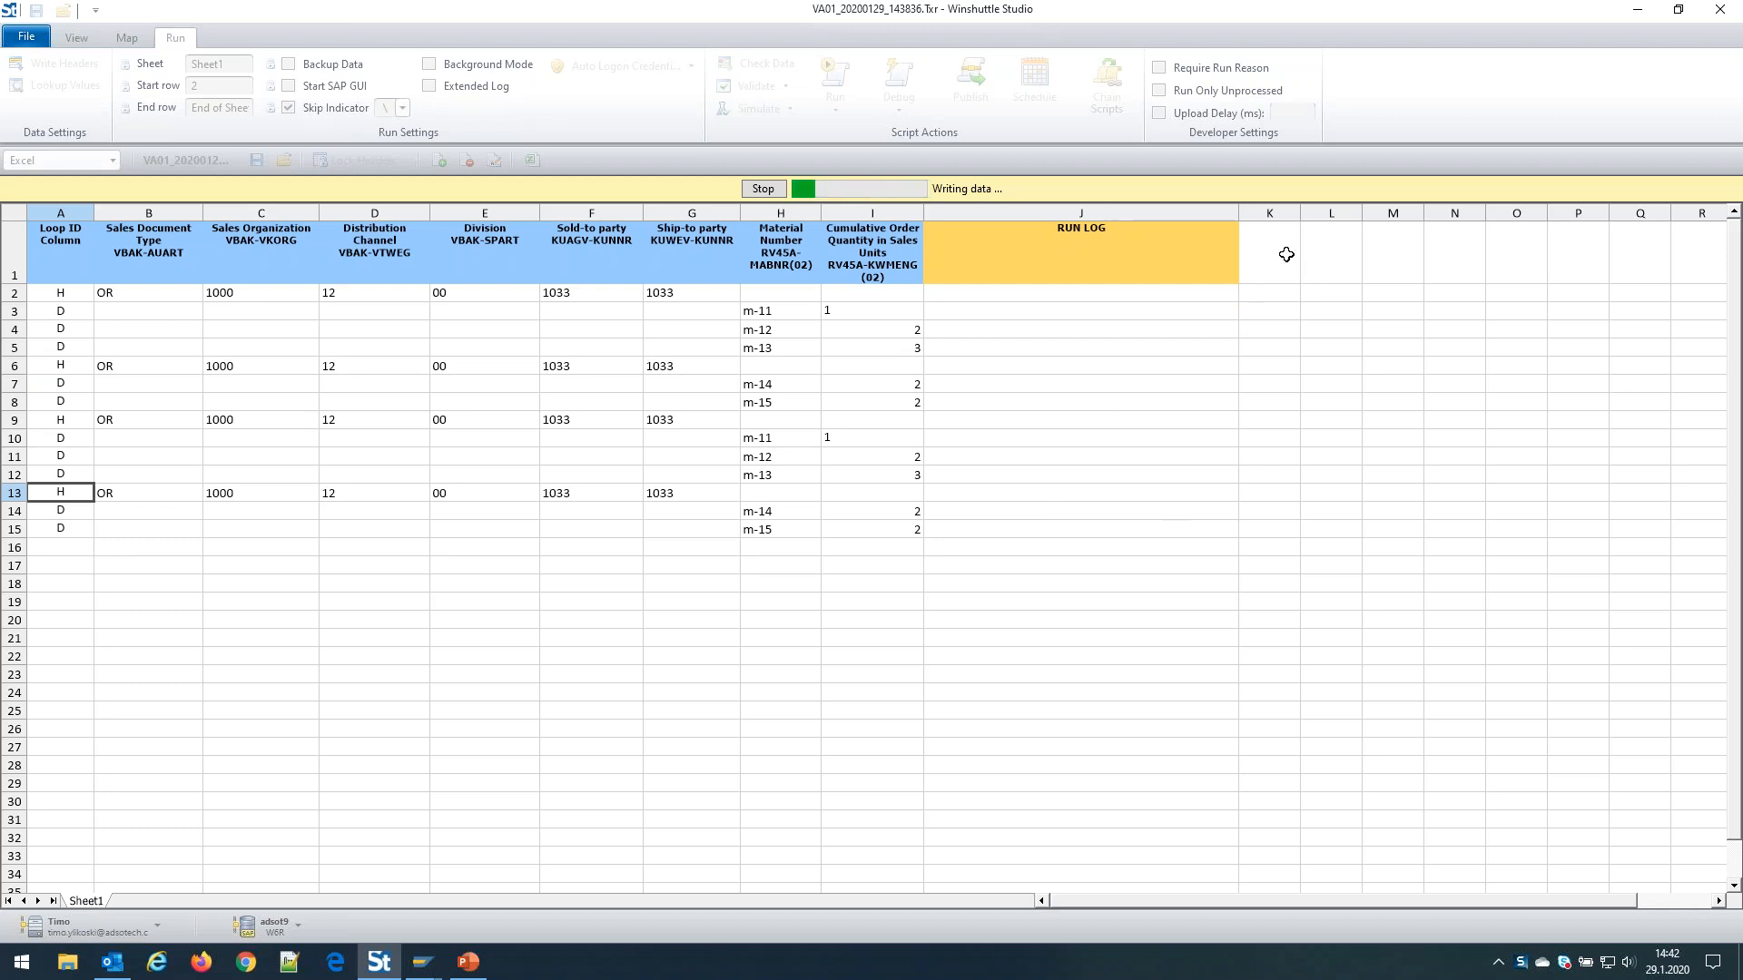
pyautogui.click(1200, 253)
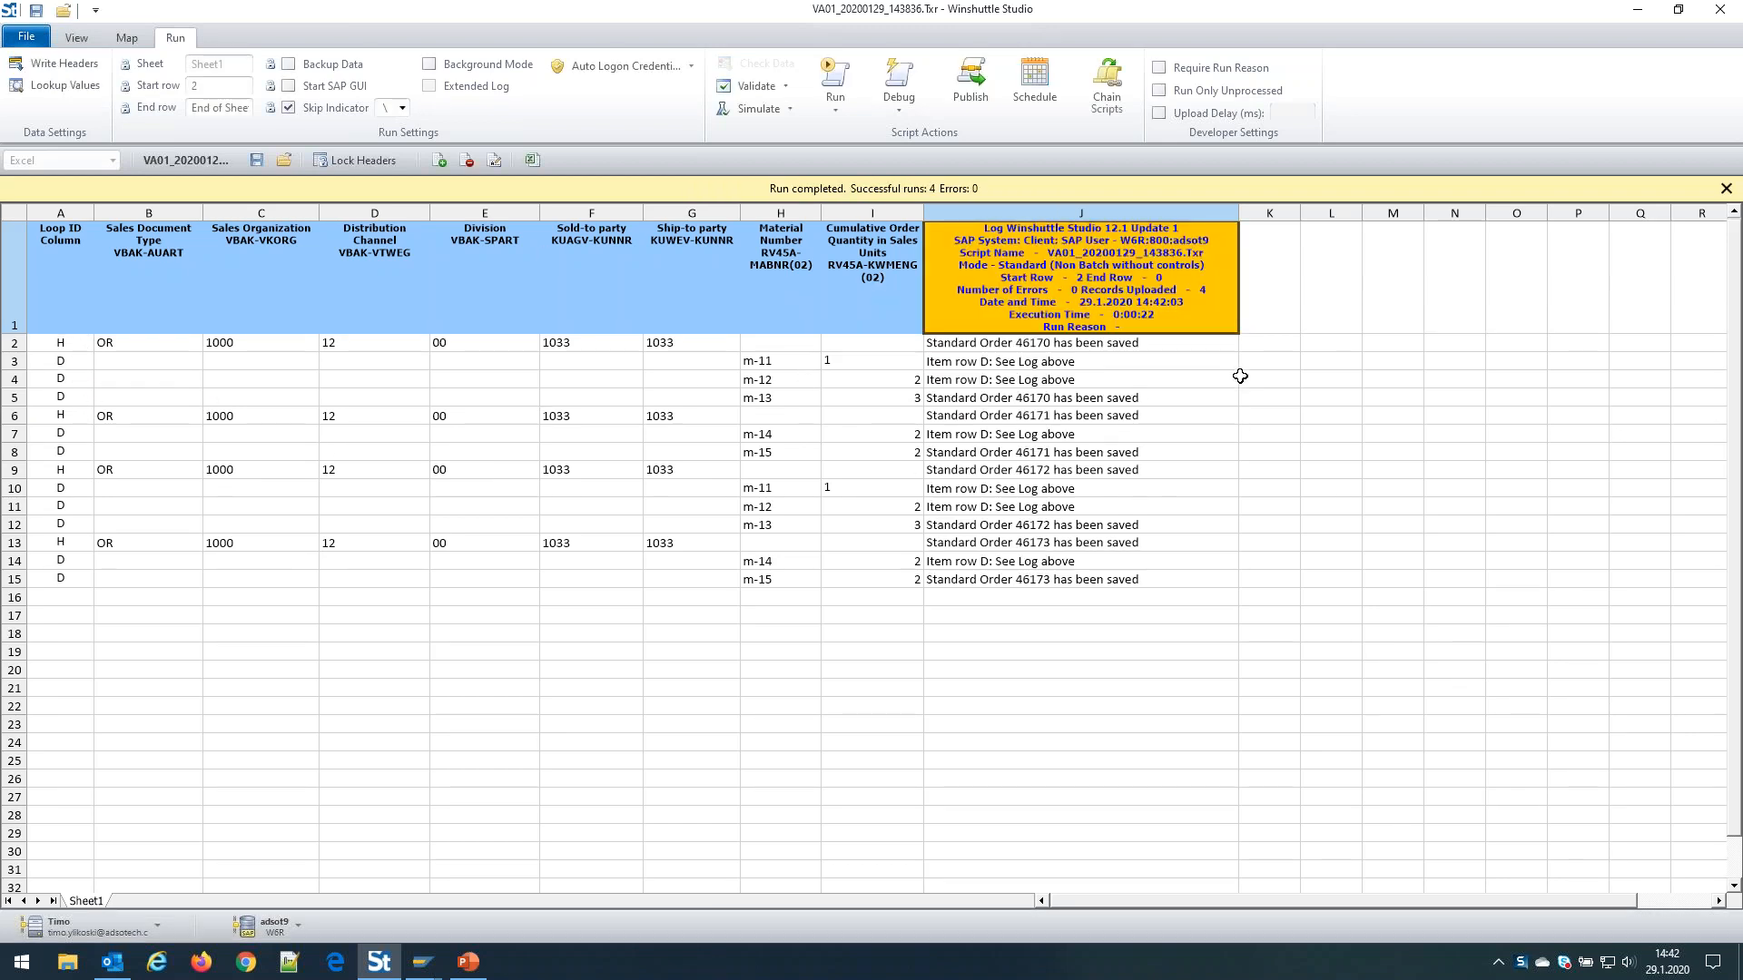
pyautogui.click(987, 344)
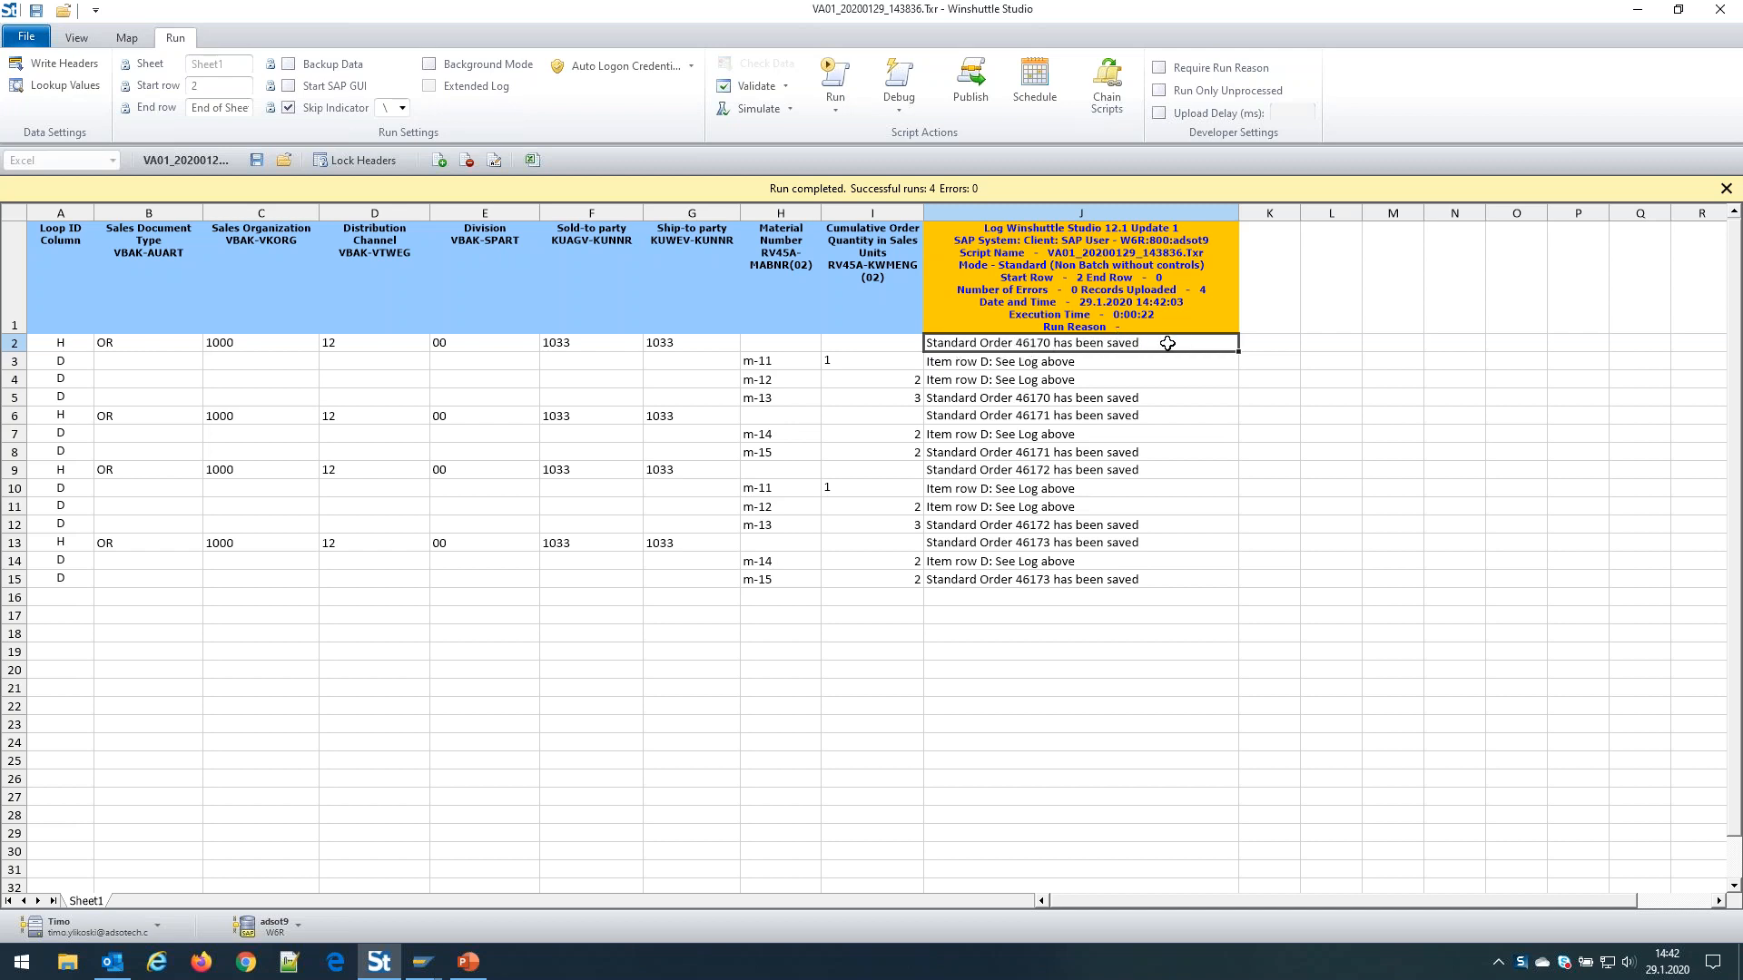
pyautogui.click(985, 362)
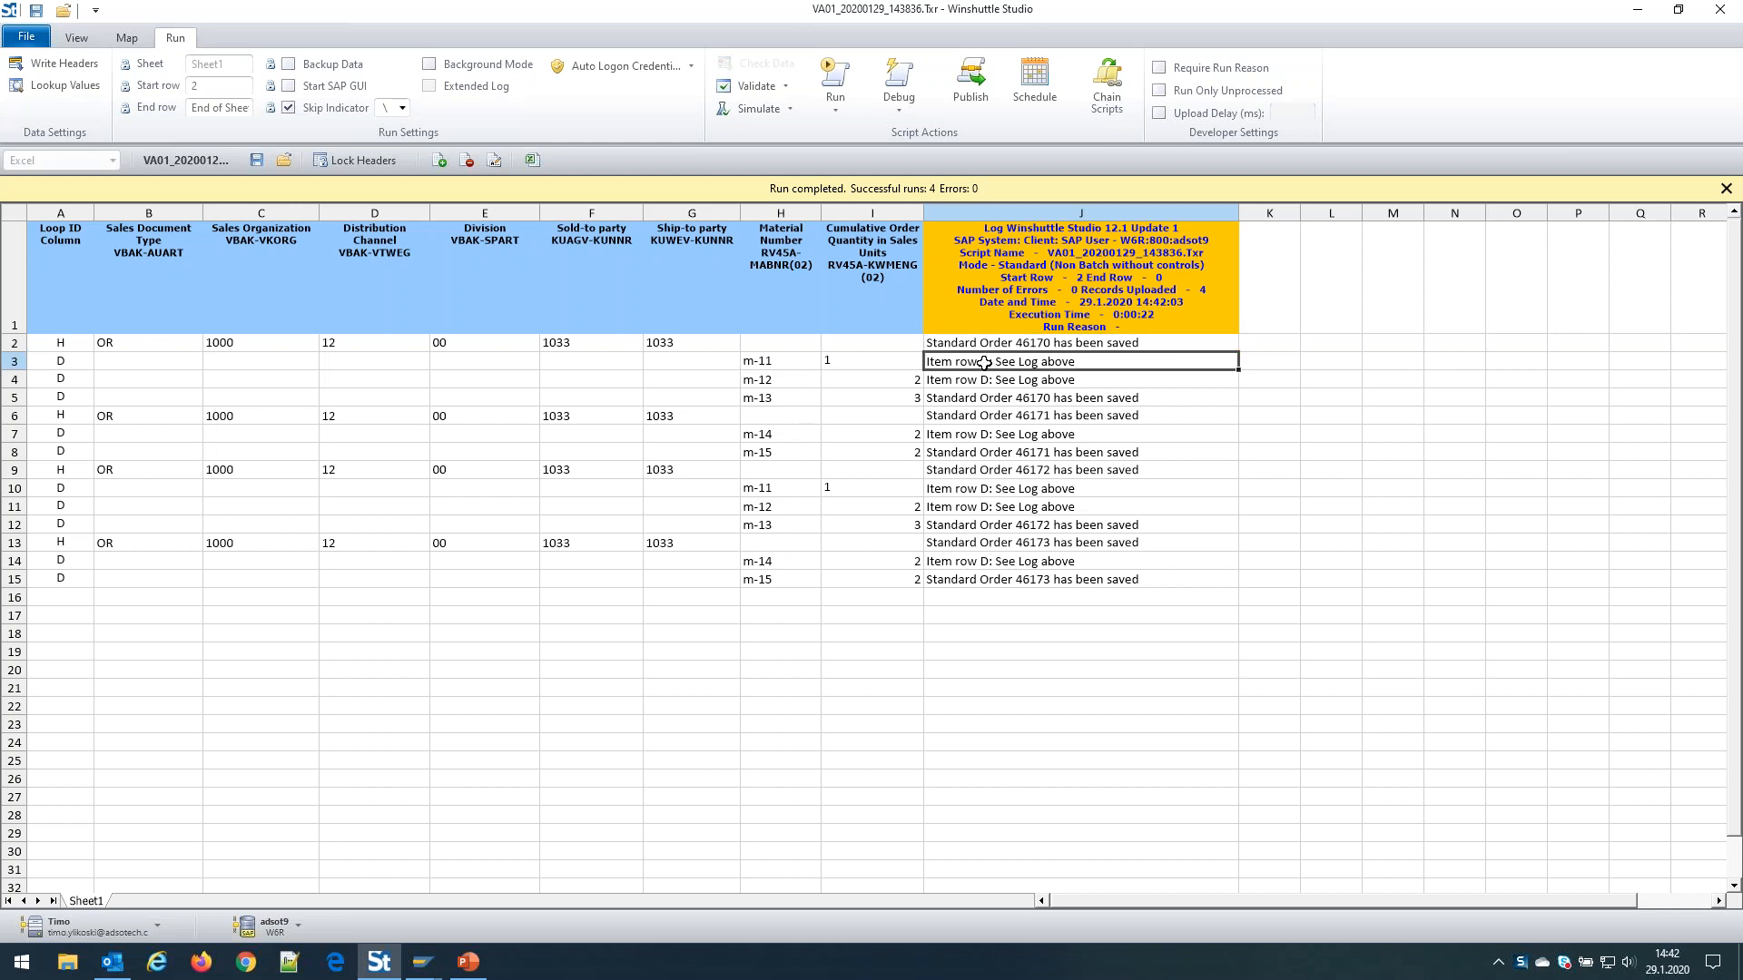
pyautogui.click(980, 381)
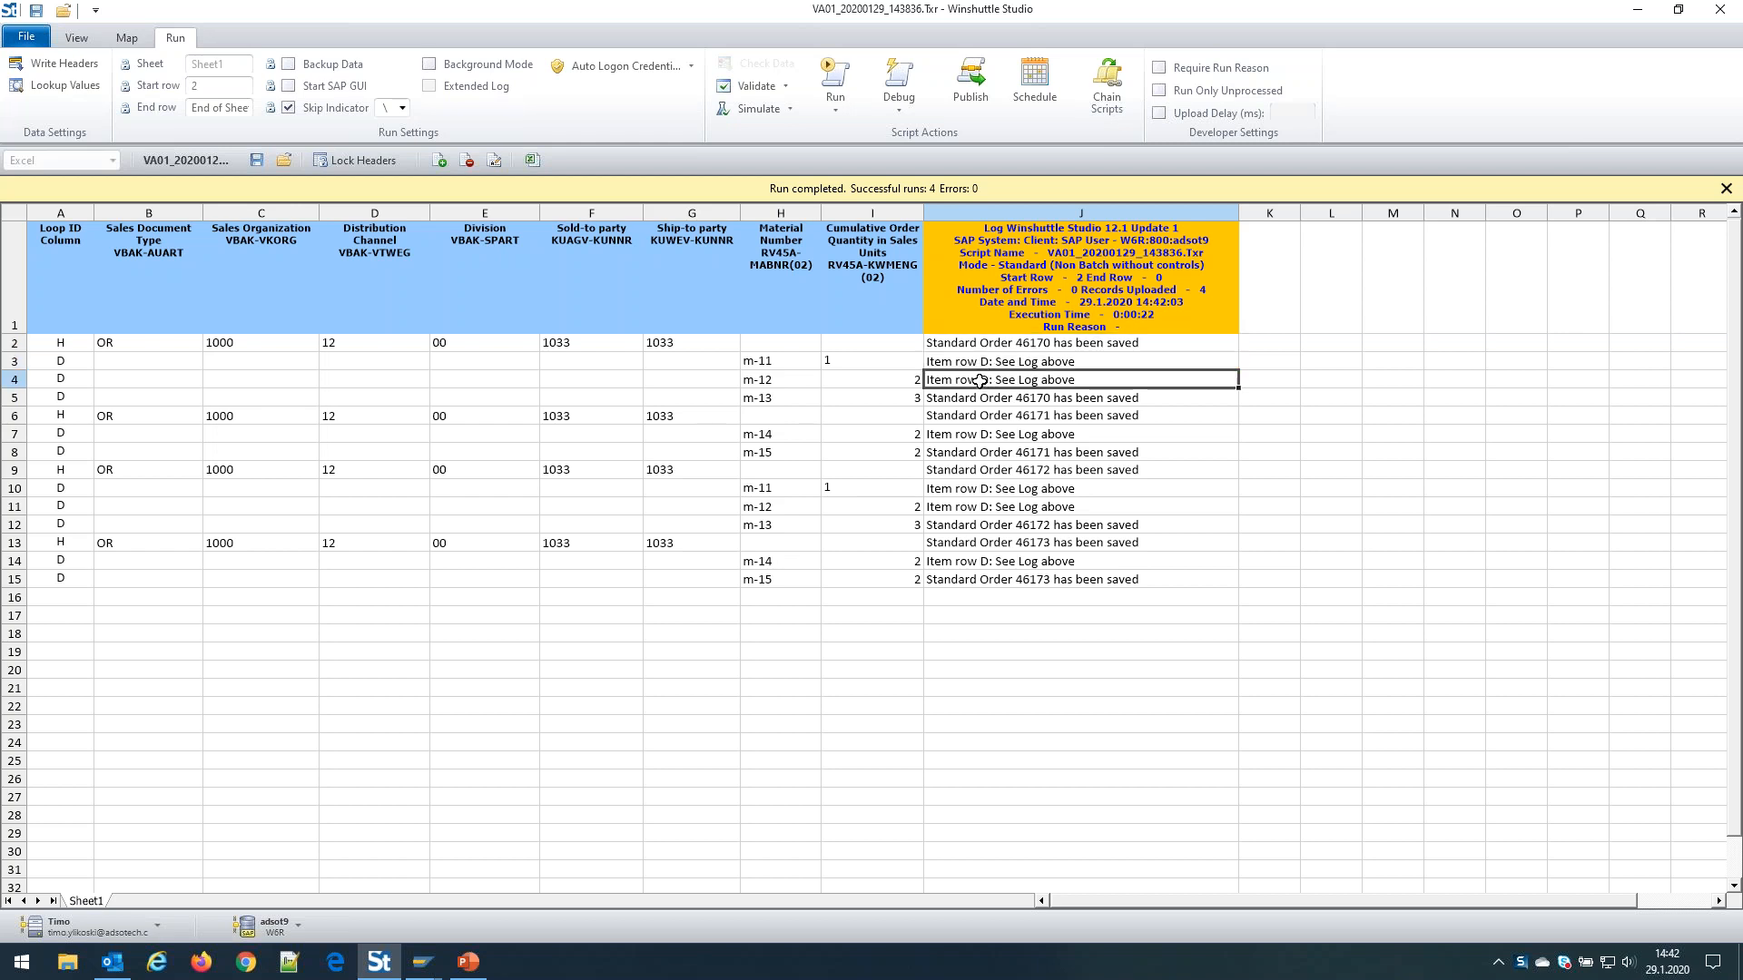
pyautogui.click(1032, 362)
pyautogui.click(1059, 380)
pyautogui.click(1062, 363)
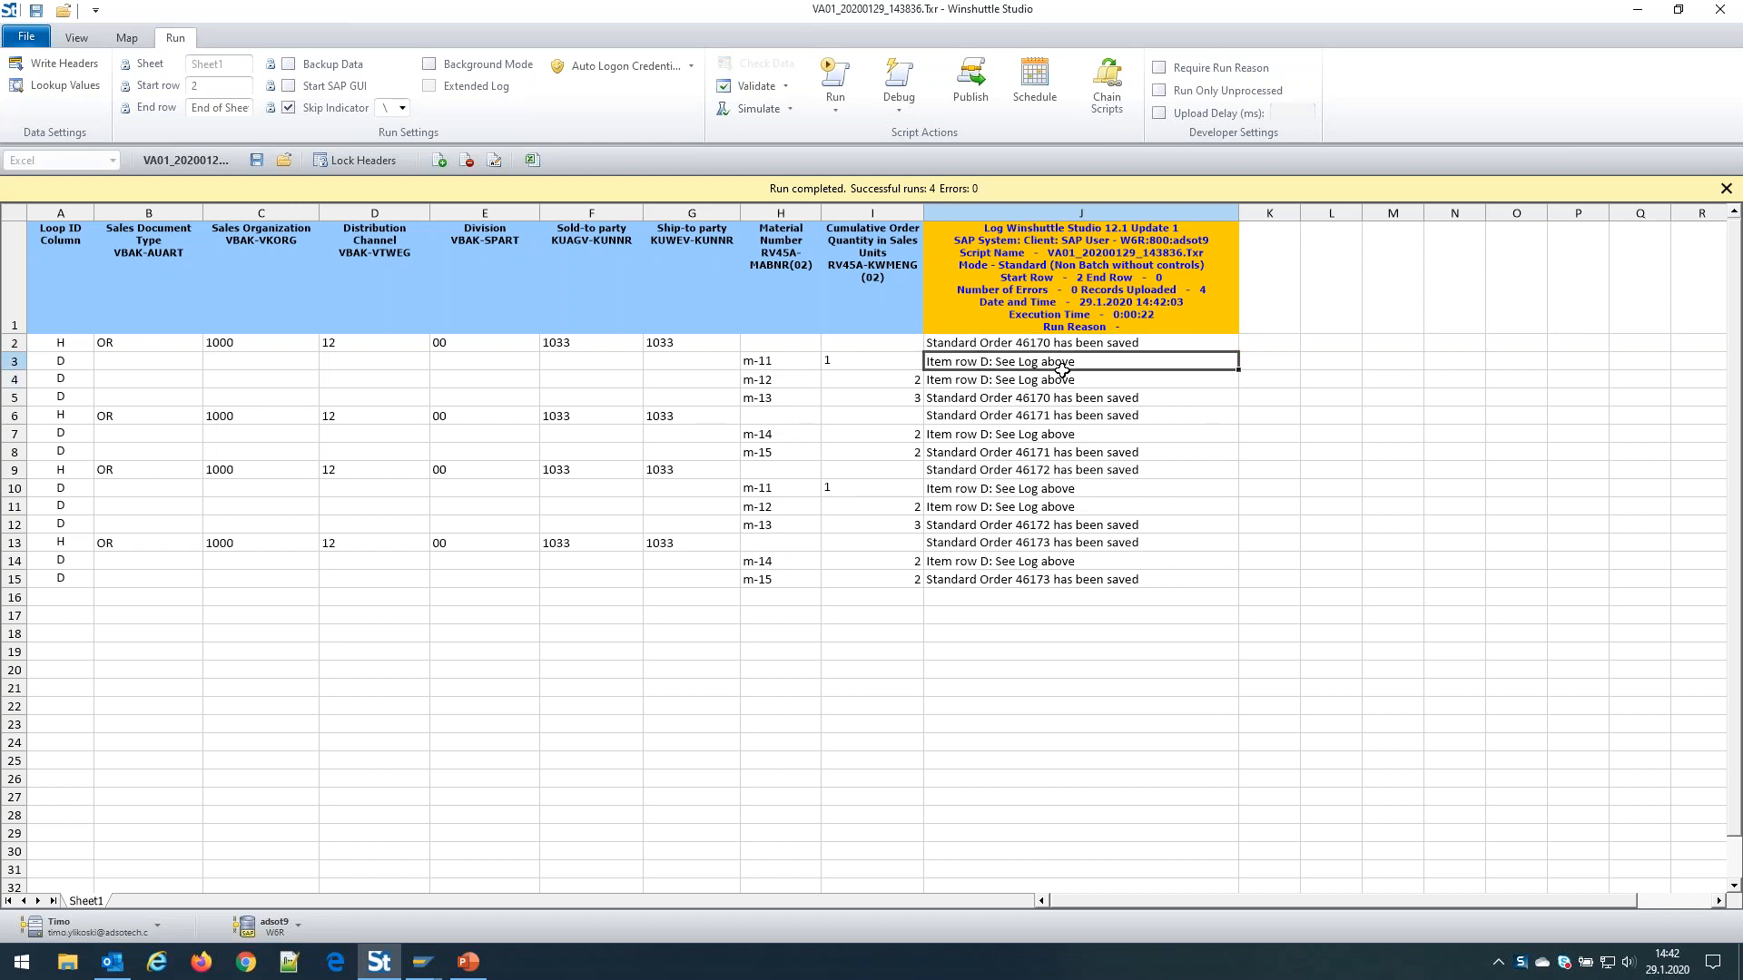
pyautogui.click(1062, 385)
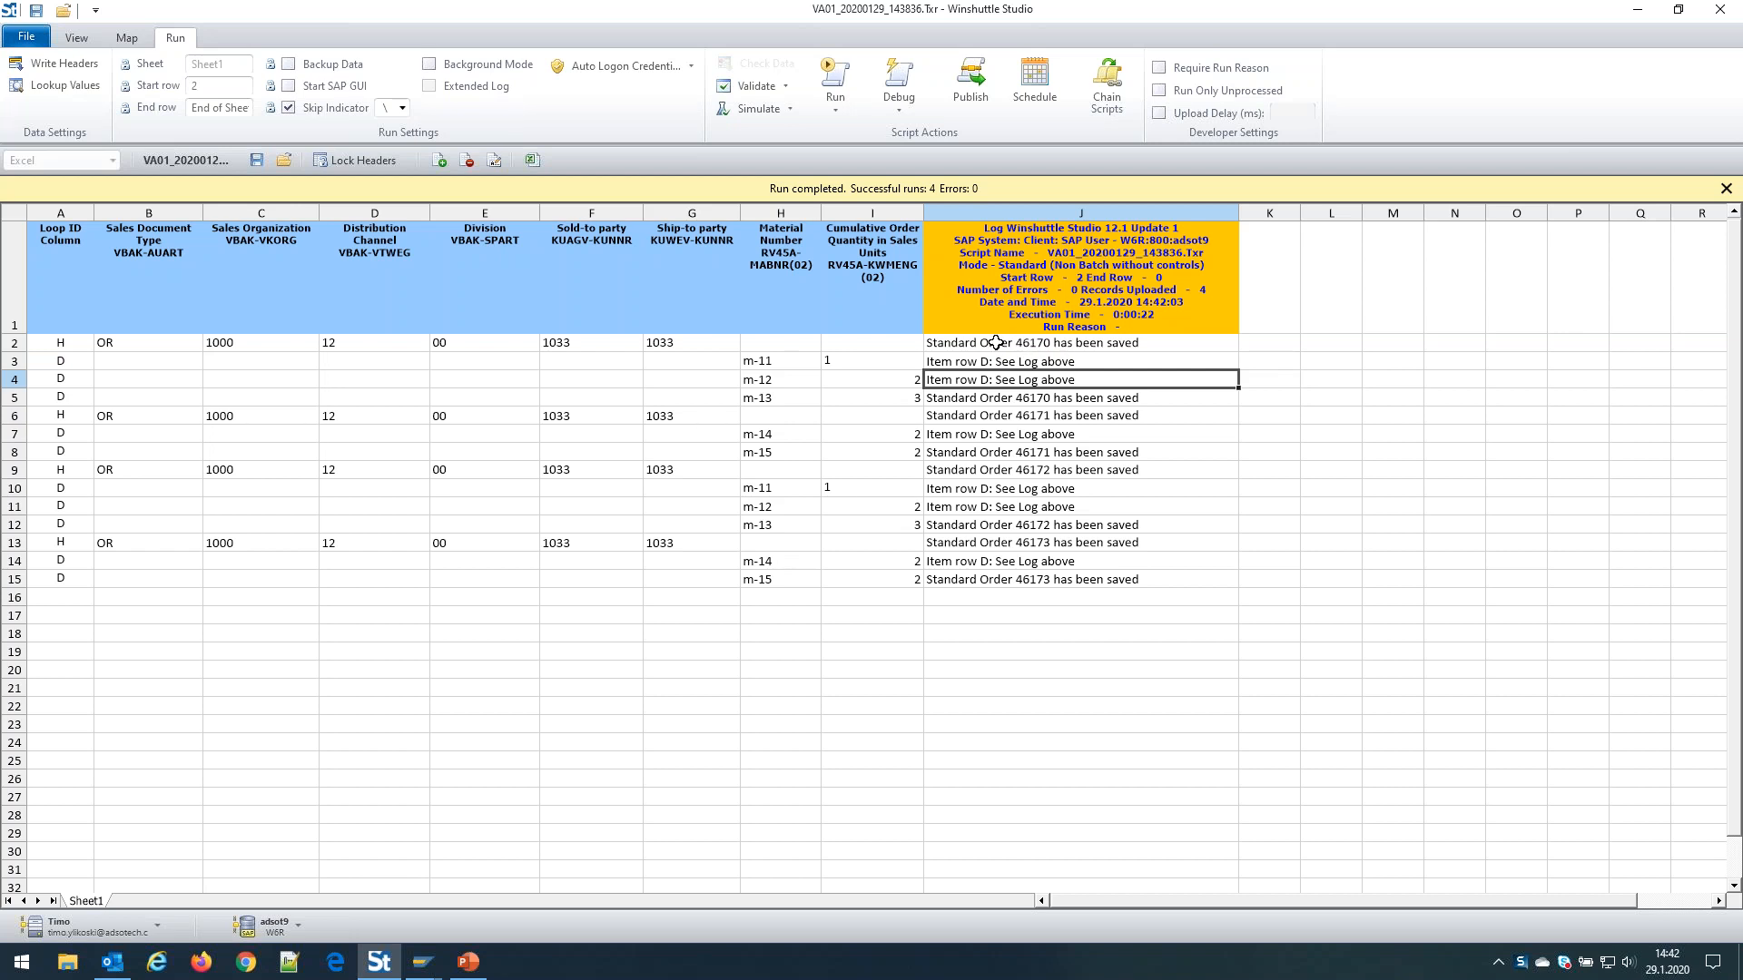
pyautogui.click(988, 400)
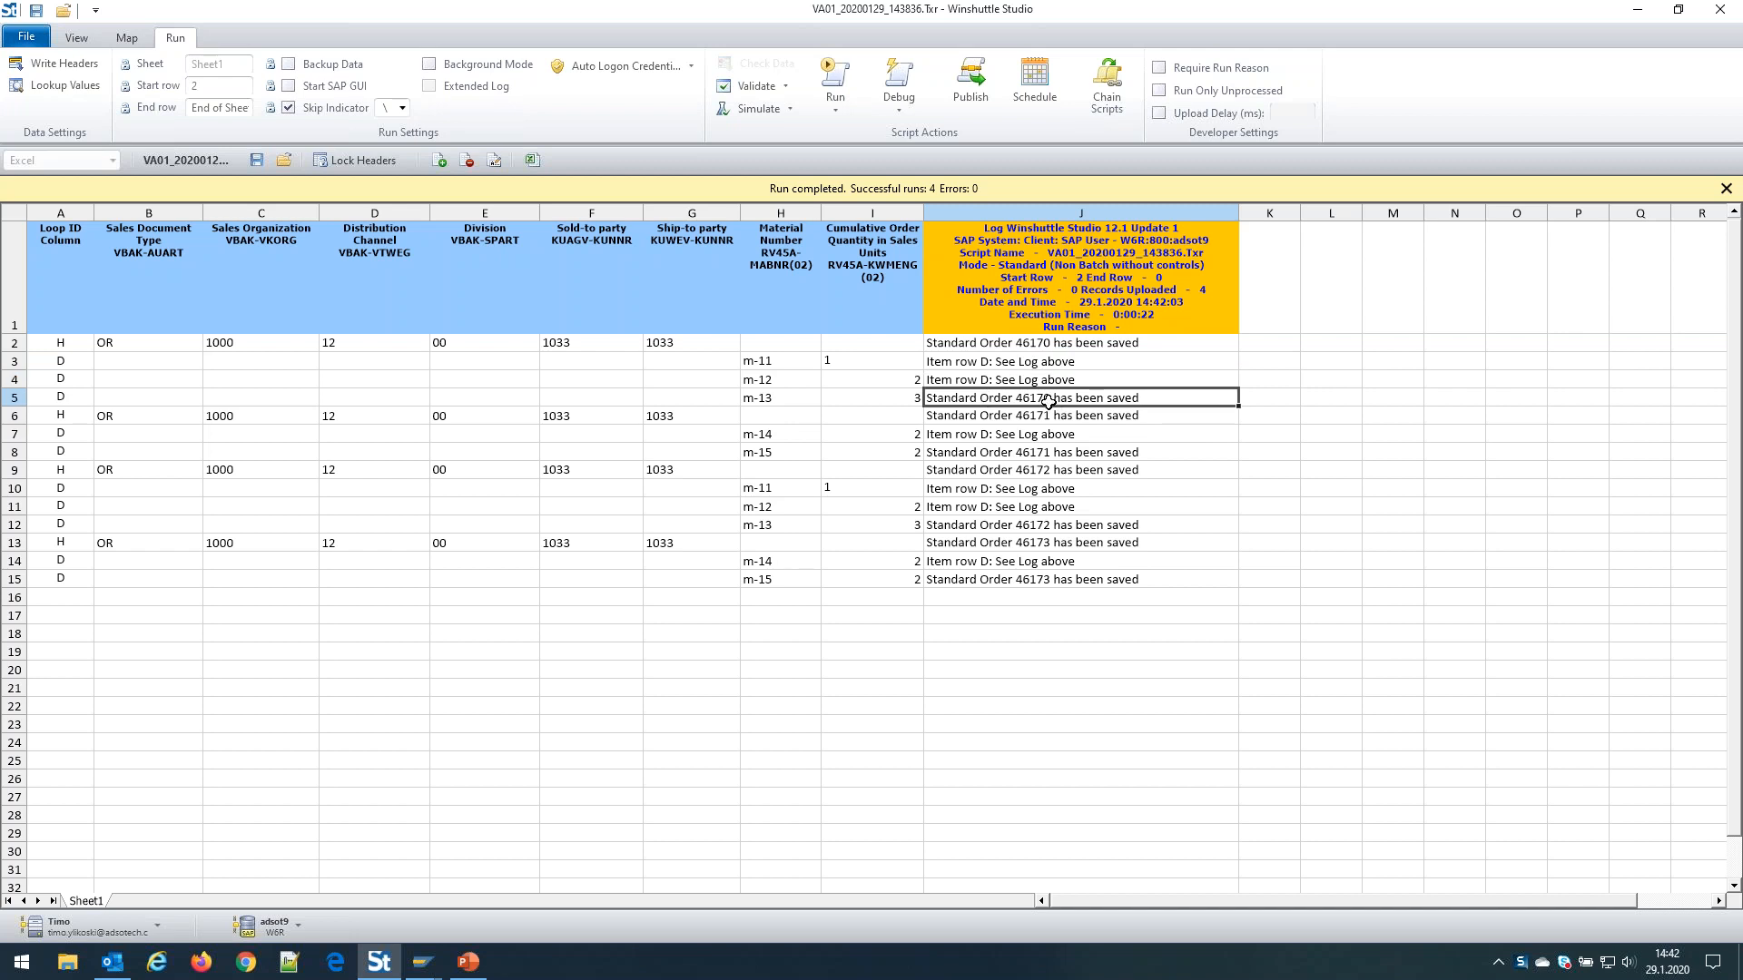
pyautogui.moveTo(41, 350); pyautogui.dragTo(1180, 399)
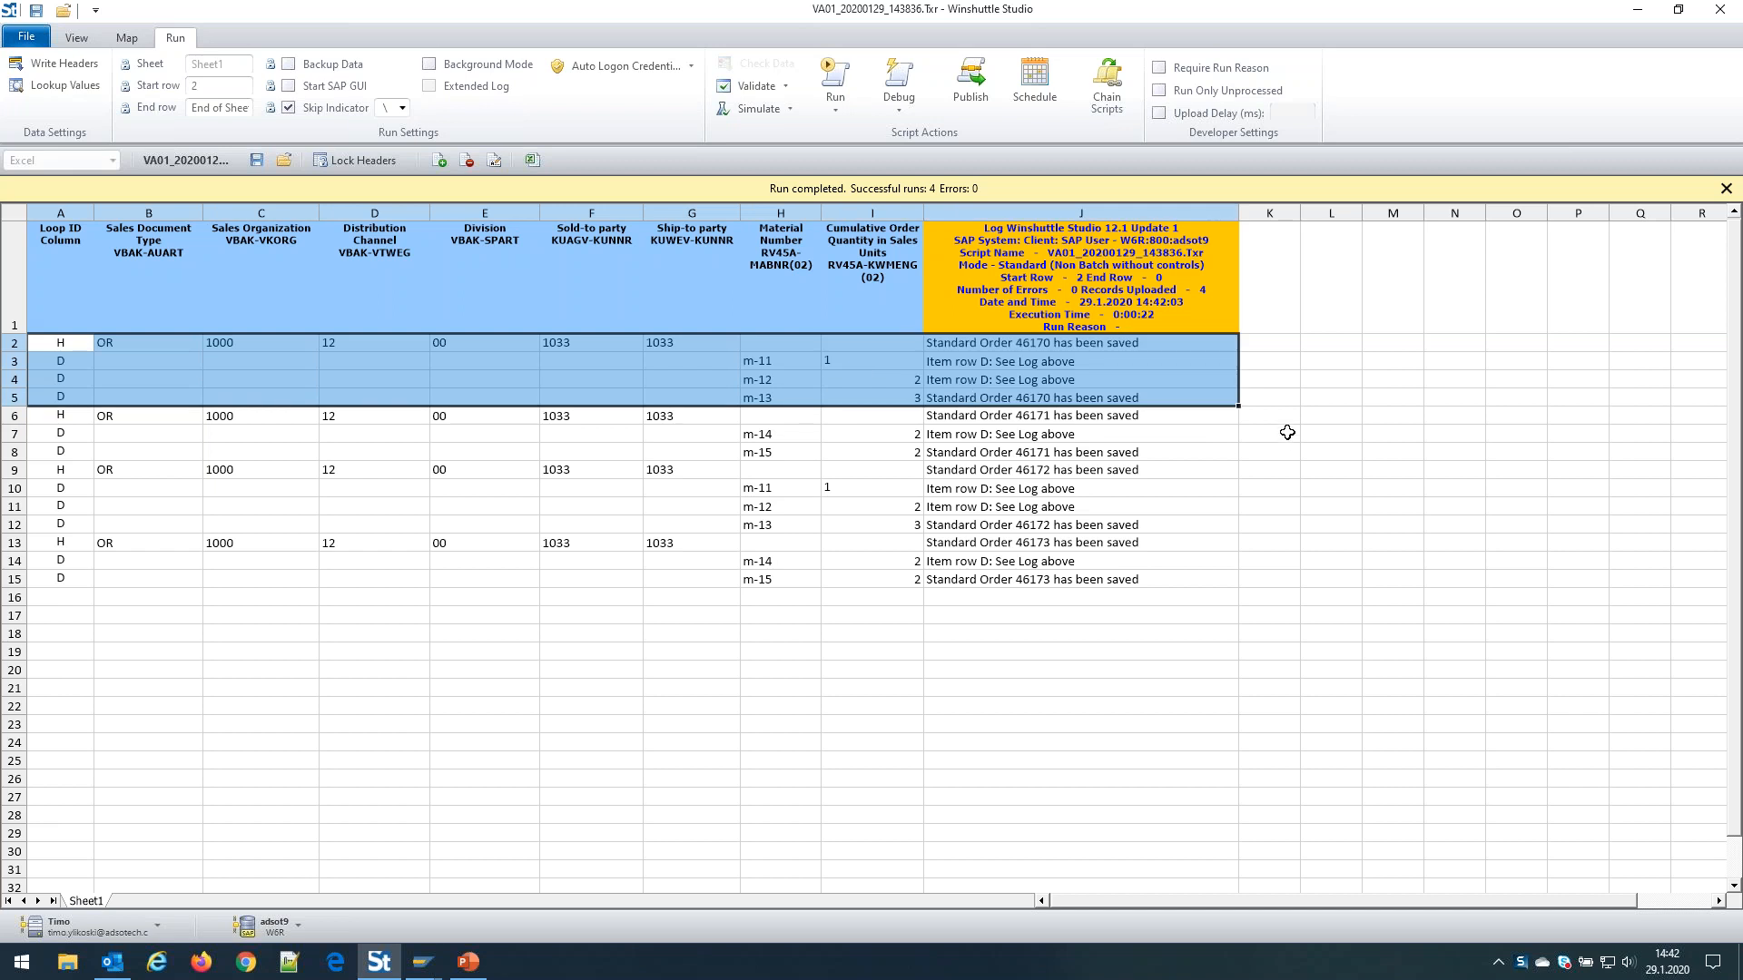
pyautogui.moveTo(69, 417); pyautogui.dragTo(1112, 437)
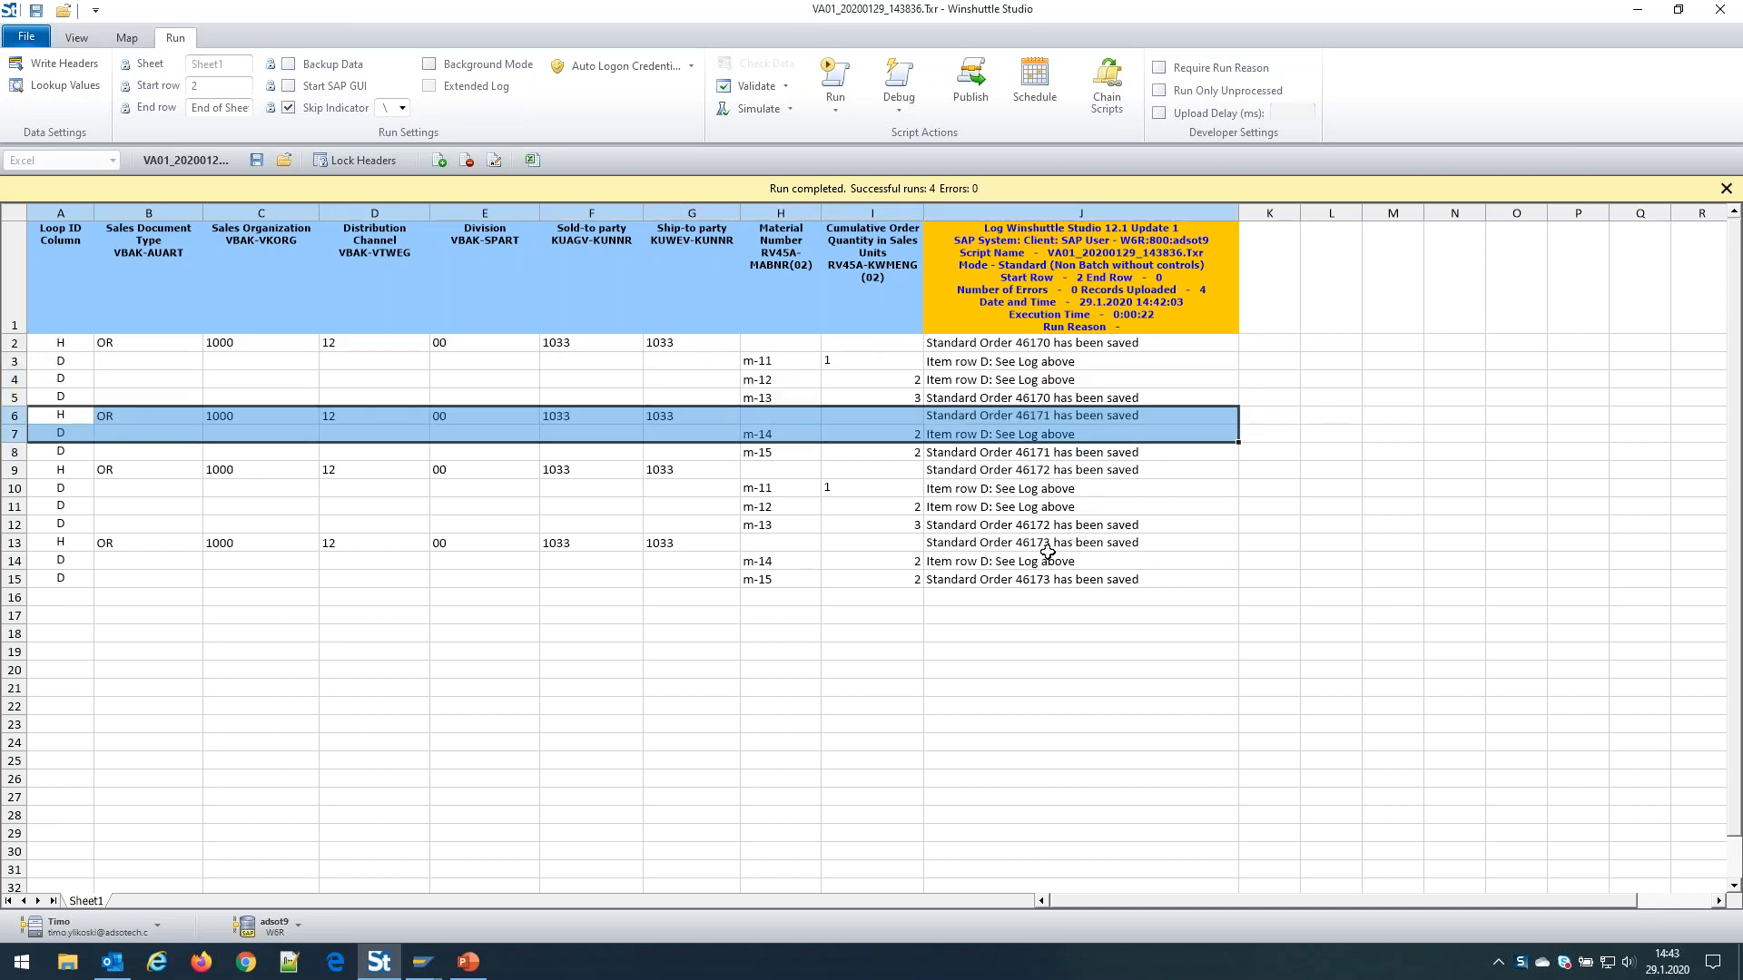
pyautogui.moveTo(73, 419); pyautogui.dragTo(1237, 454)
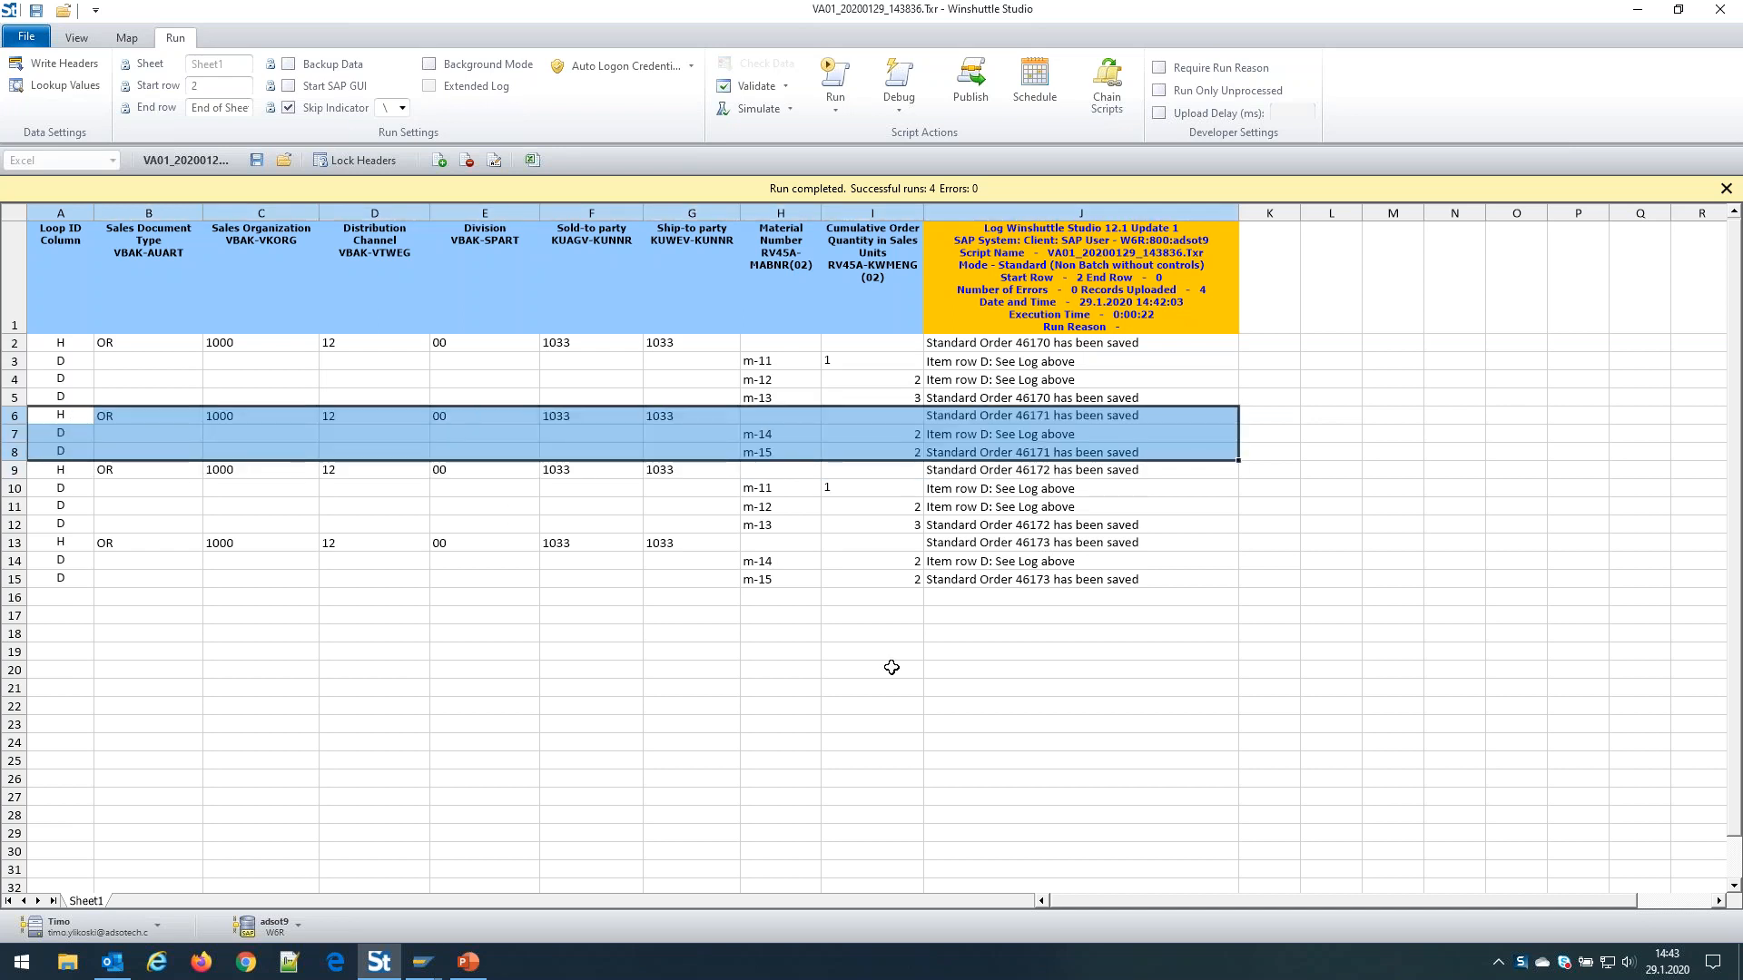
pyautogui.moveTo(1109, 471); pyautogui.dragTo(93, 524)
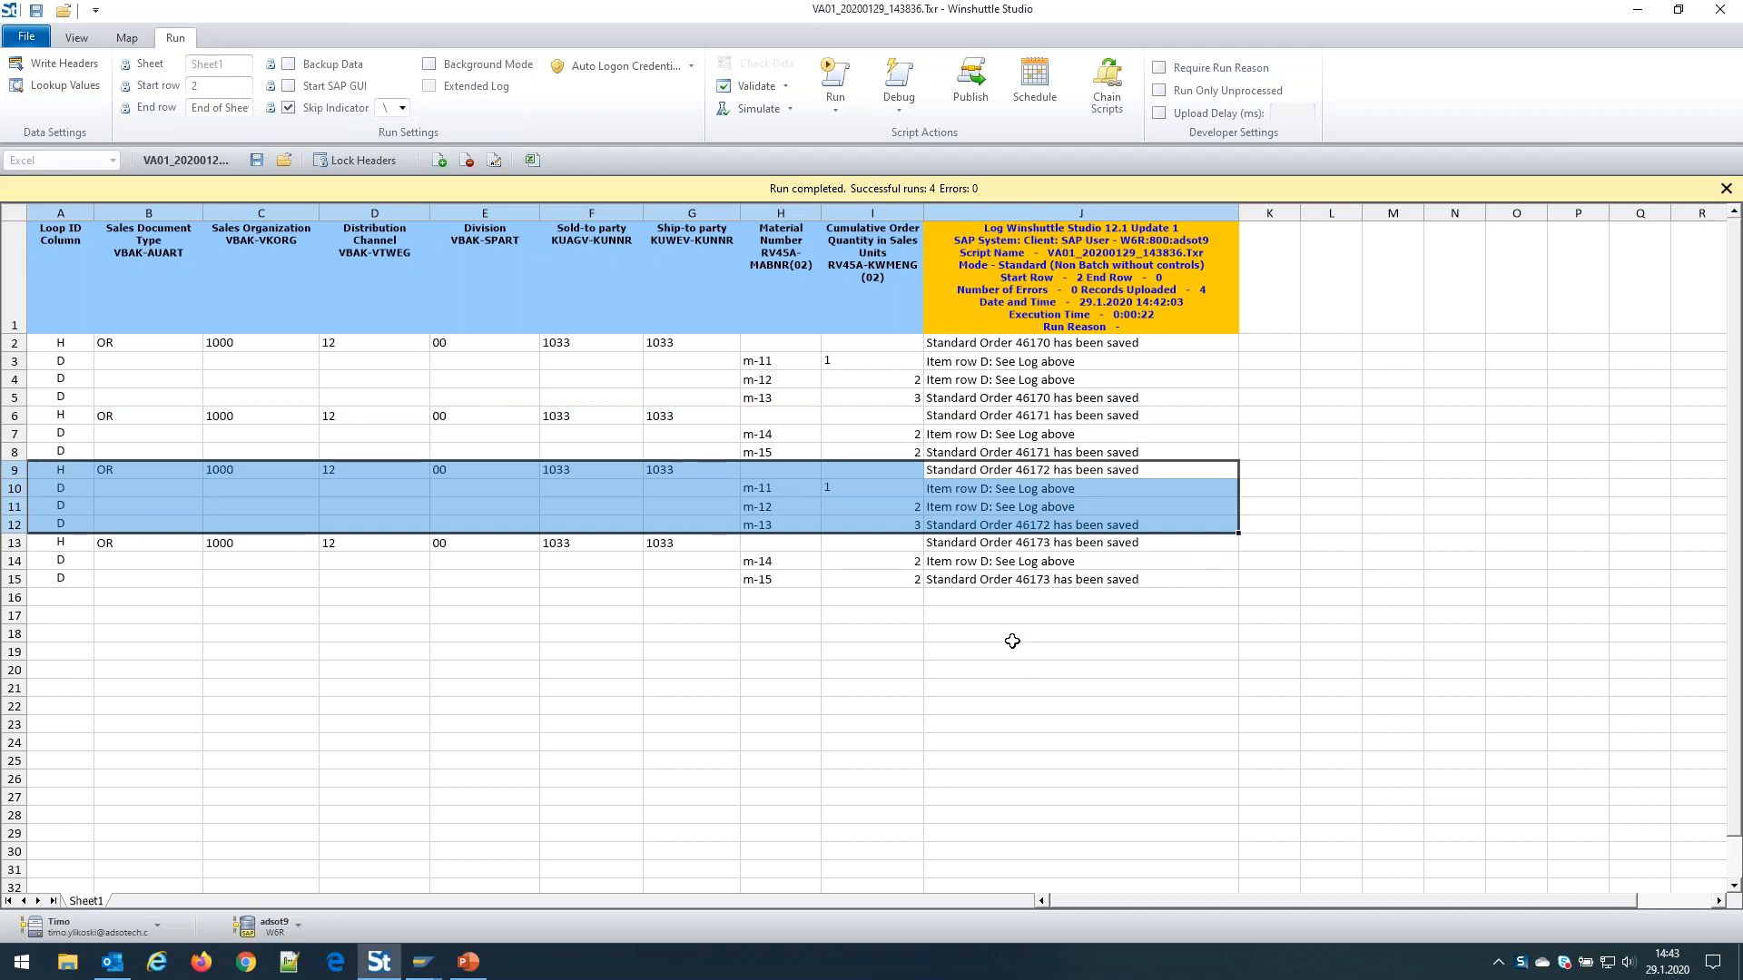
pyautogui.click(1000, 601)
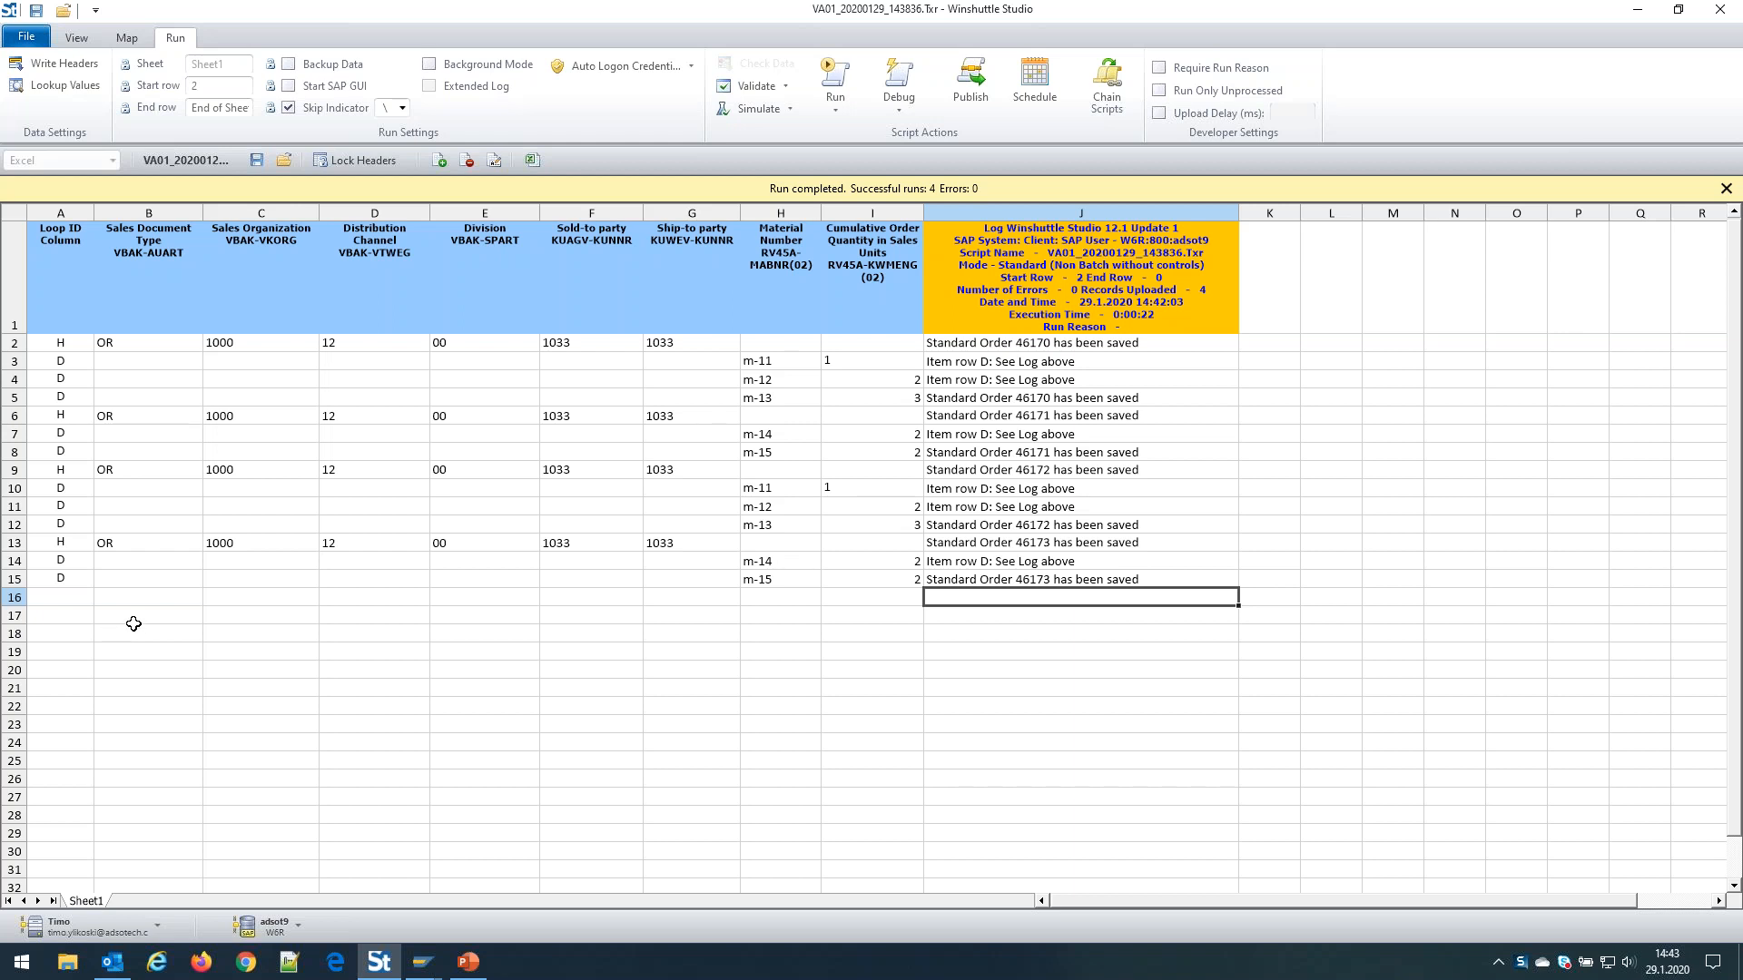
# Delete the leftover orders in rows 6–15 and clear the old log results in J2:J5
pyautogui.moveTo(57, 421); pyautogui.dragTo(1184, 585)
pyautogui.press('Delete')
pyautogui.moveTo(1017, 351); pyautogui.dragTo(1017, 401)
pyautogui.press('Delete')
# Mark rows 6 and 7 as D item rows with materials m-14 and m-15
pyautogui.click(76, 417)
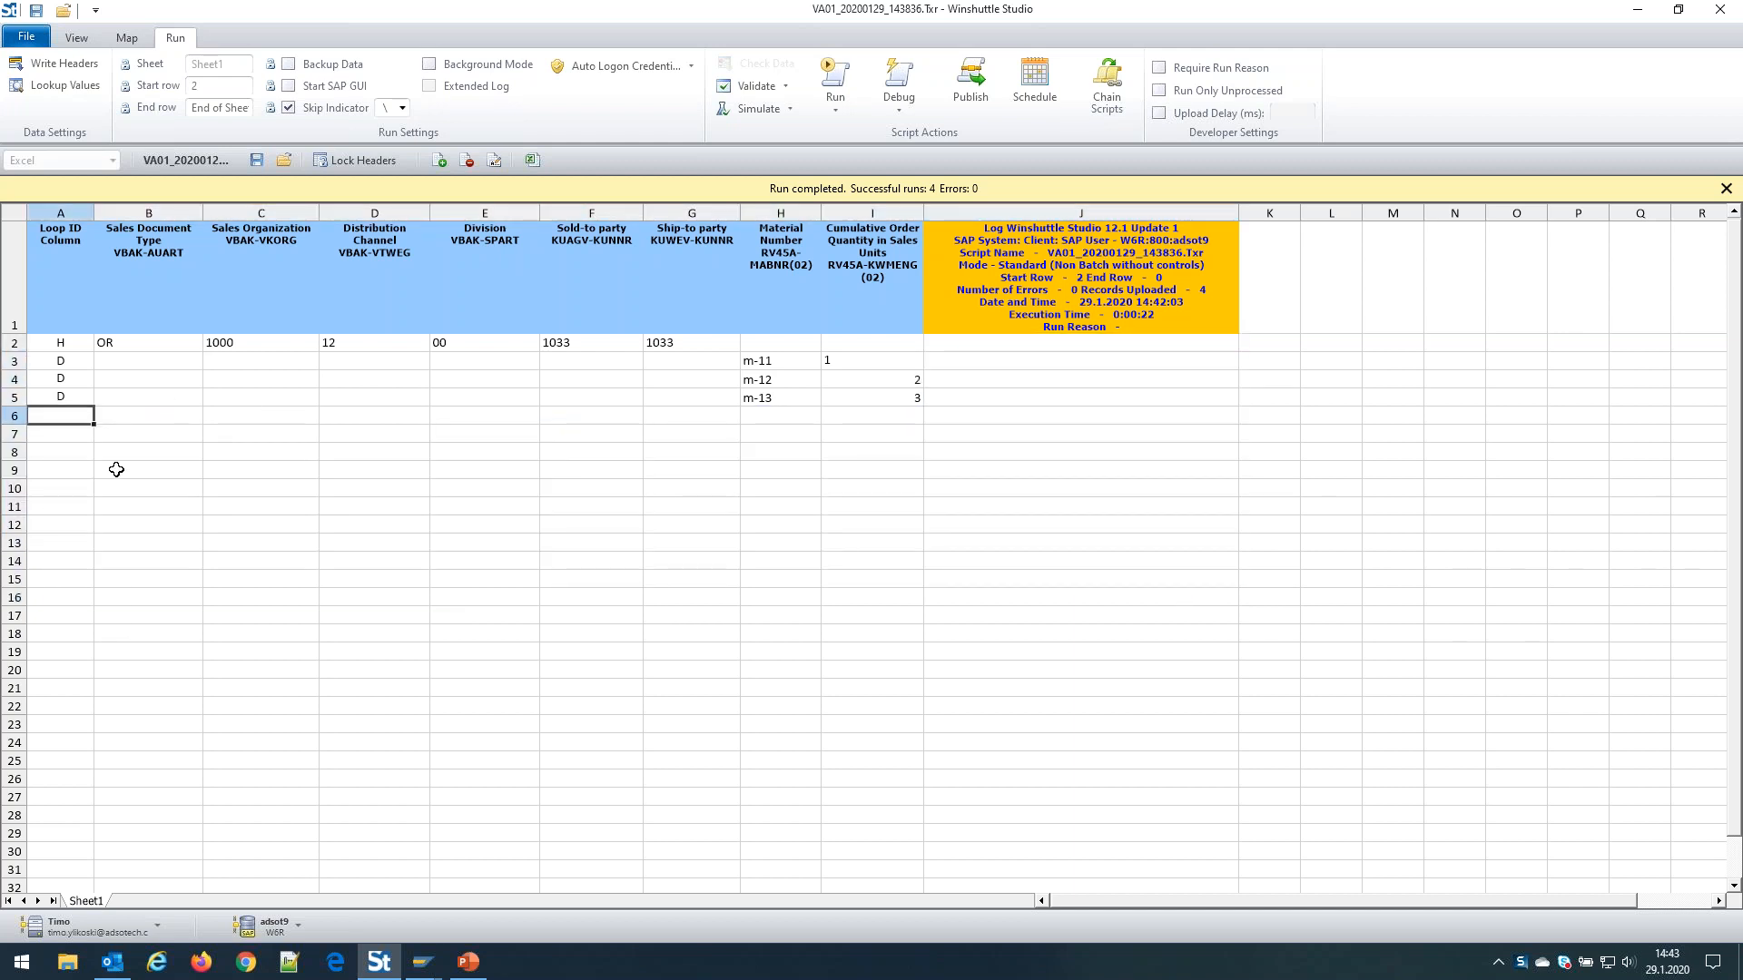
pyautogui.write('D')
pyautogui.press('Return')
pyautogui.write('D')
pyautogui.press('Tab')
pyautogui.press('Tab')
pyautogui.press('Tab')
pyautogui.press('Tab')
pyautogui.press('Tab')
pyautogui.press('Tab')
pyautogui.press('Tab')
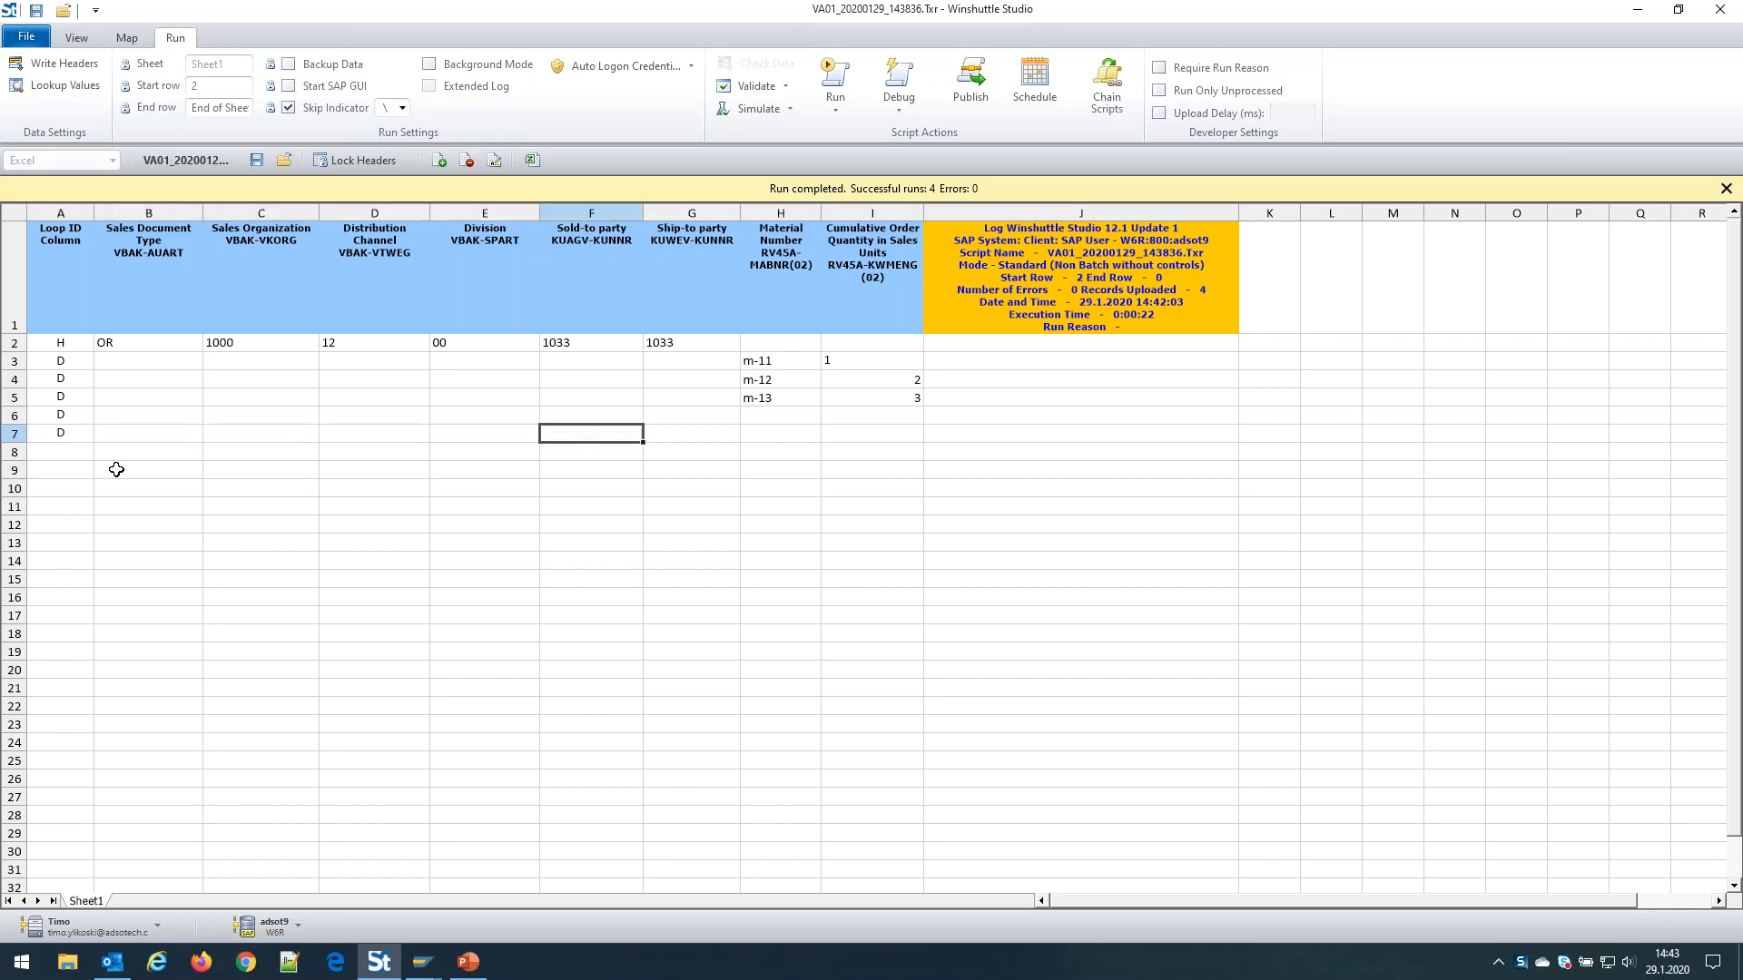
pyautogui.press('Up')
pyautogui.write('m-14')
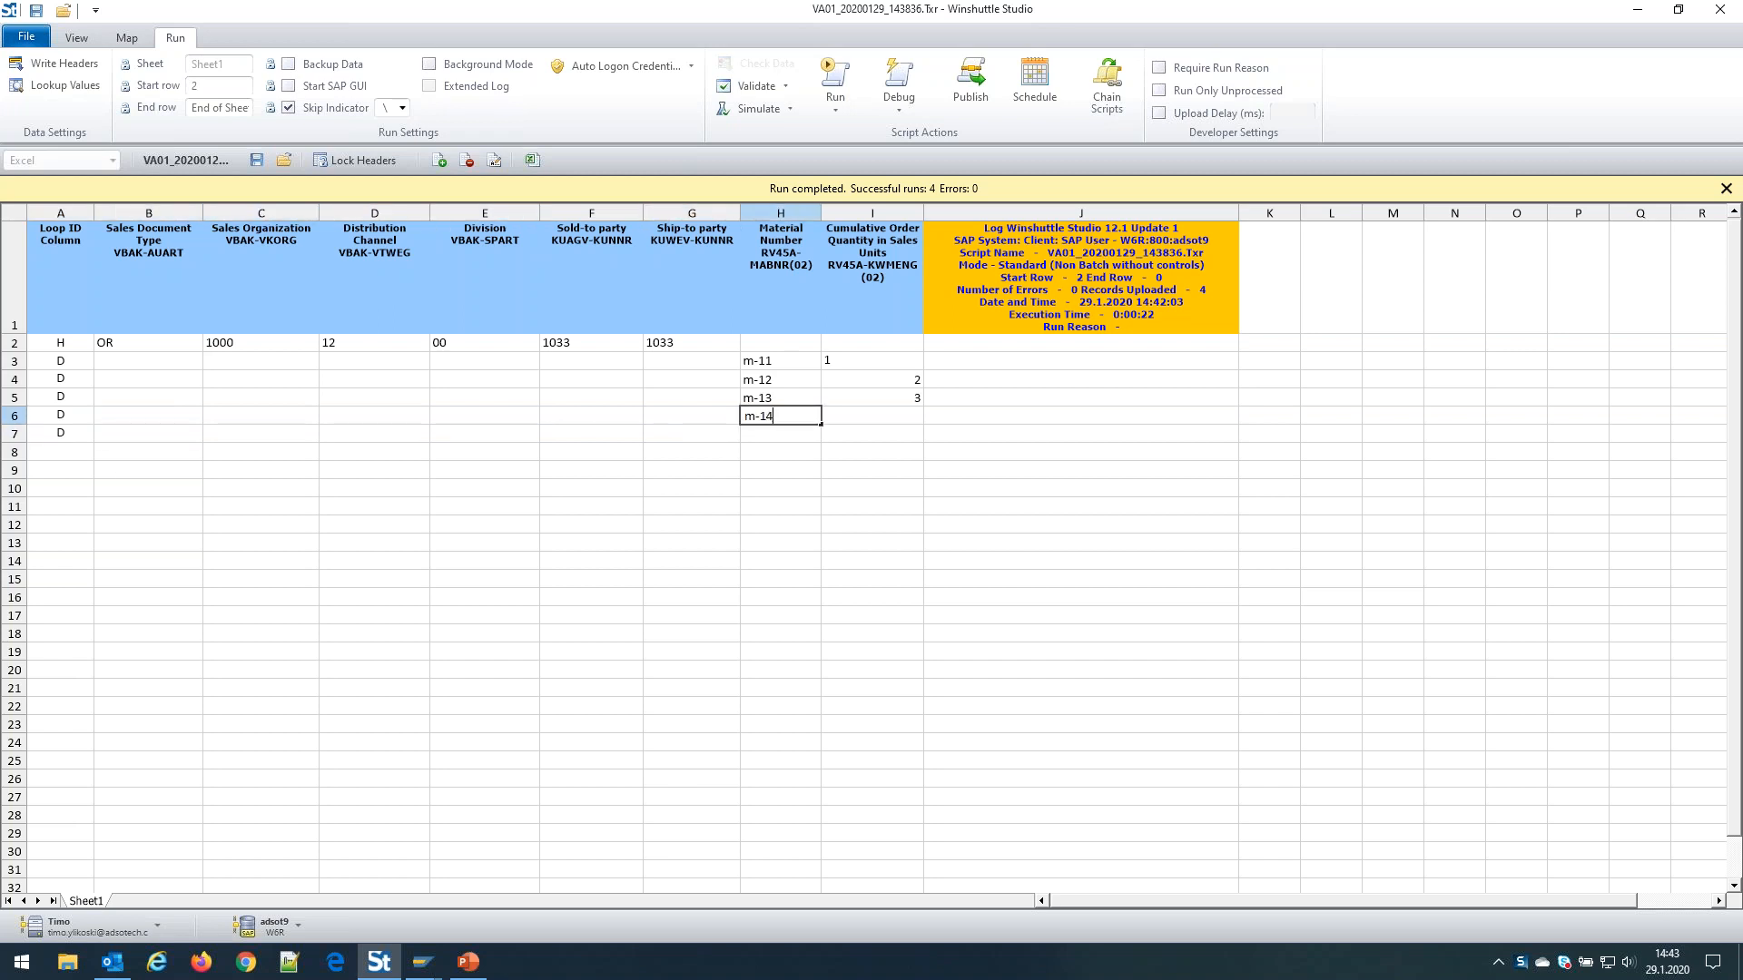
pyautogui.press('Return')
pyautogui.write('-15')
pyautogui.press('Tab')
# Give both new items quantity 2, correct H7 to m-15, and select rows 2–7
pyautogui.press('Up')
pyautogui.write('2')
pyautogui.press('Return')
pyautogui.write('2')
pyautogui.press('Return')
pyautogui.press('Up')
pyautogui.press('Left')
pyautogui.press('Left')
pyautogui.press('Right')
pyautogui.write('m-')
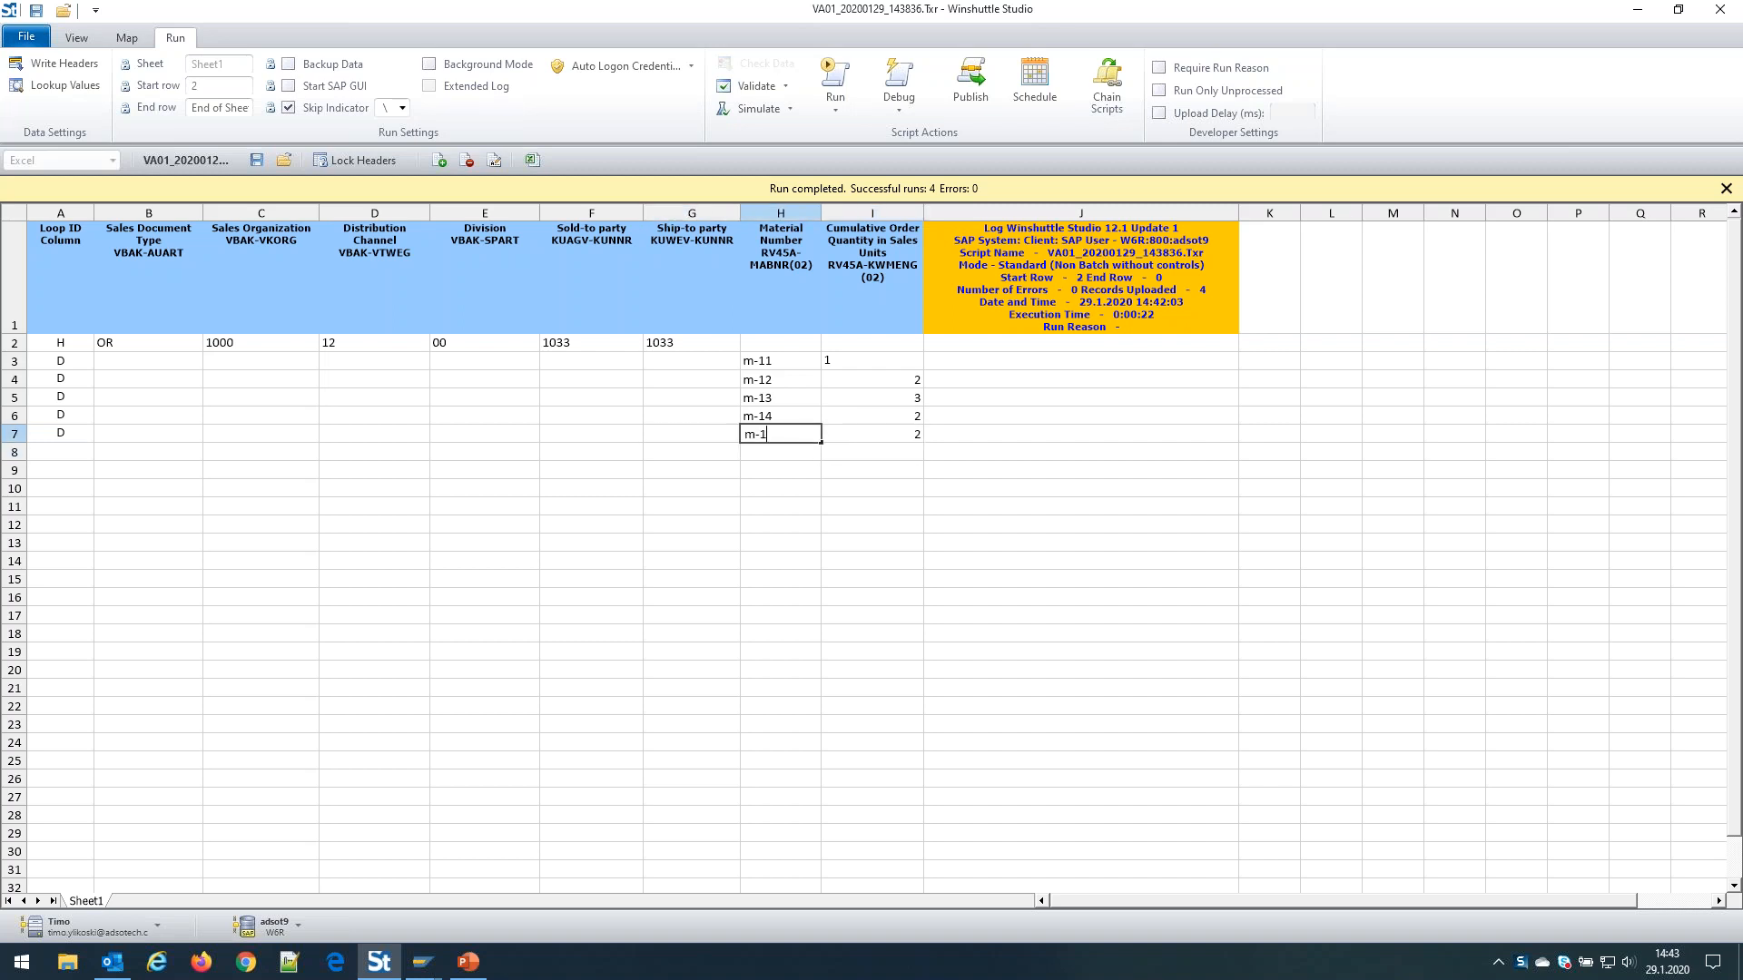
pyautogui.write('15')
pyautogui.press('Return')
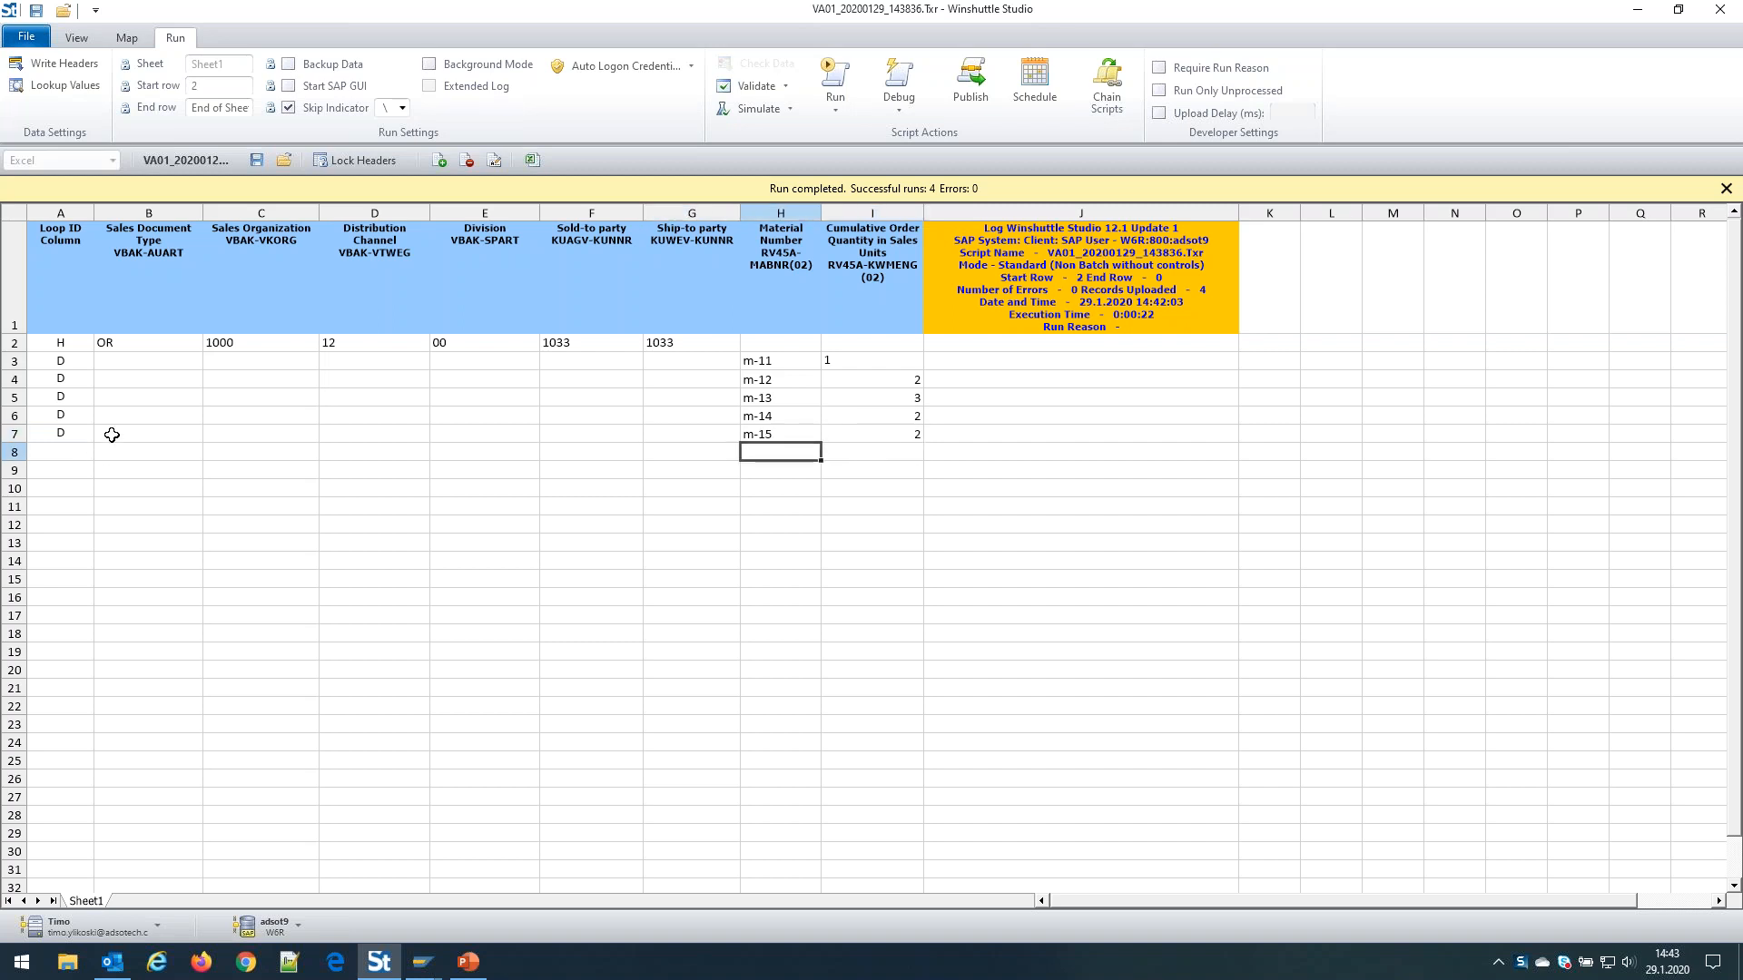
pyautogui.moveTo(85, 340); pyautogui.dragTo(863, 442)
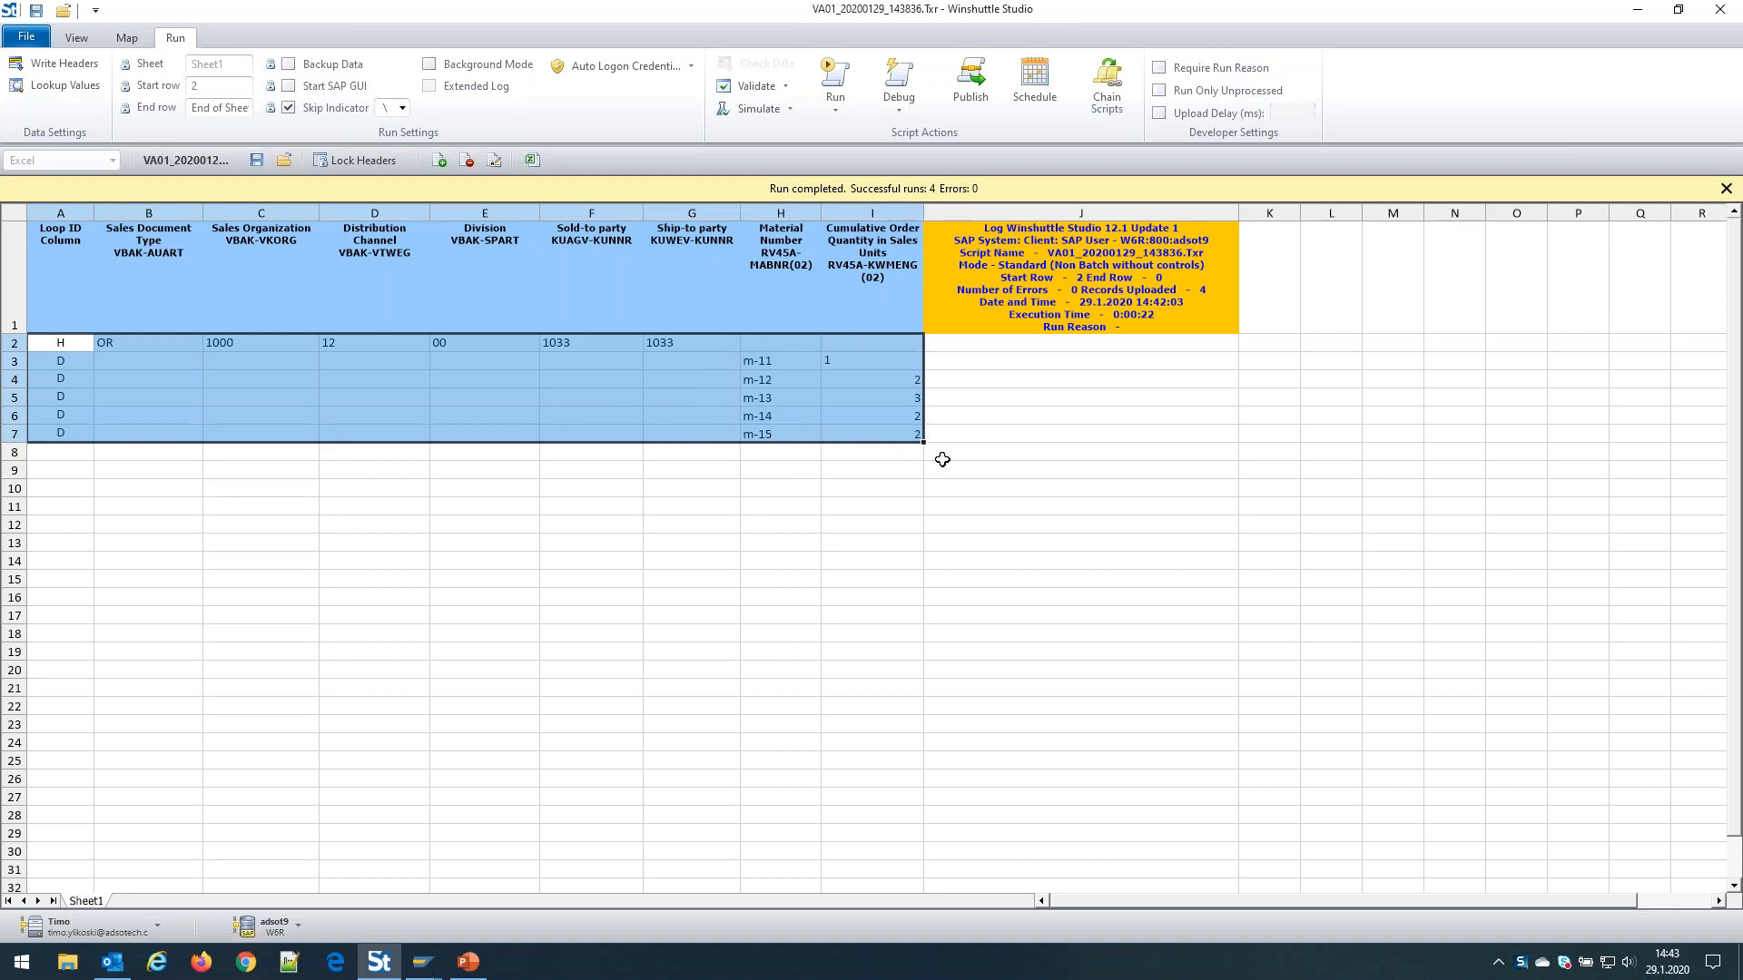
# Select log cell J2 and start a Debug run sending the single order to SAP
pyautogui.click(968, 347)
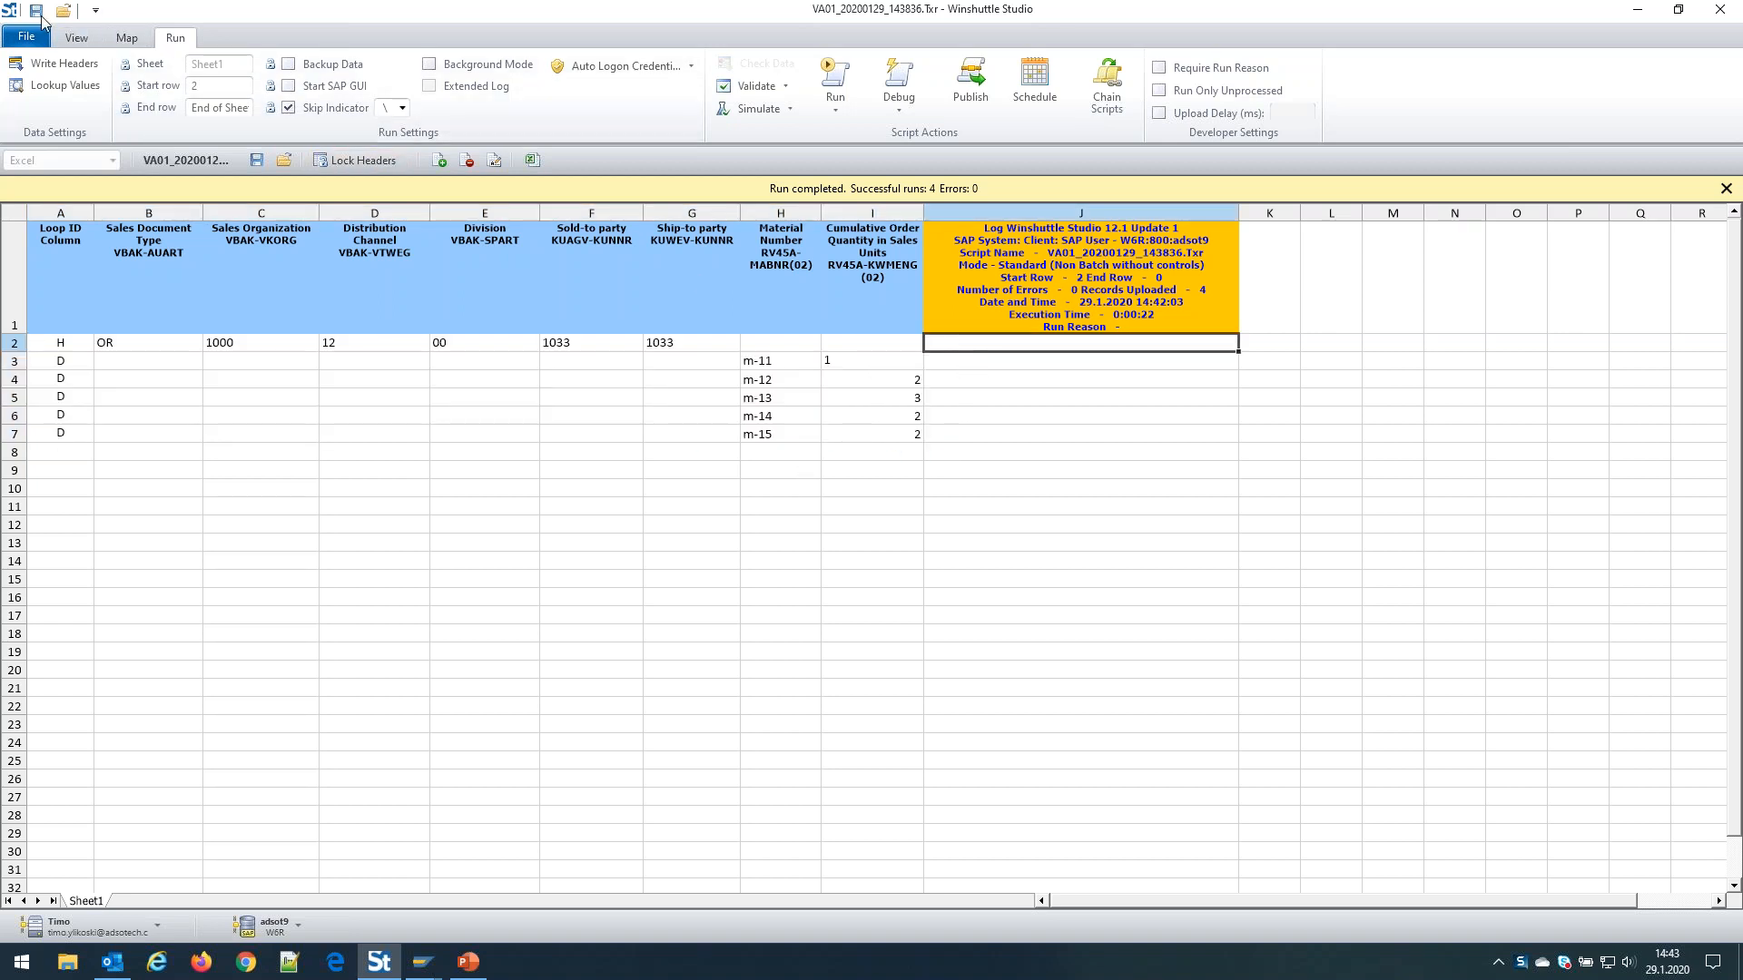
pyautogui.click(899, 76)
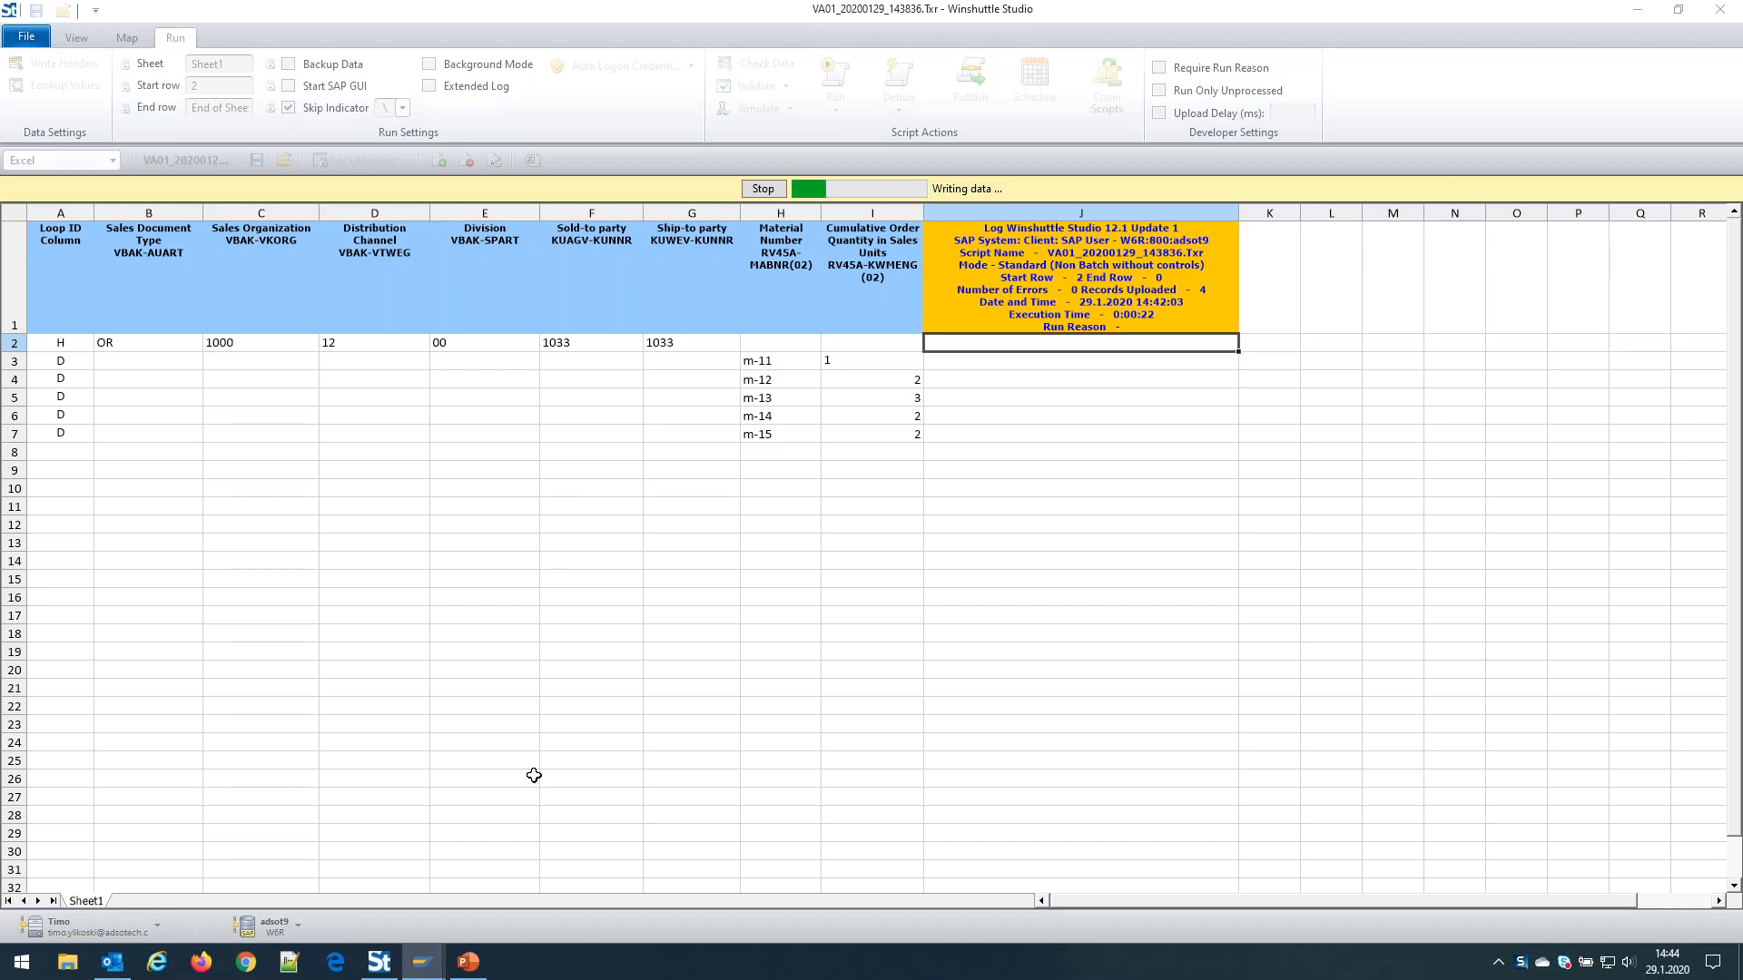
pyautogui.moveTo(444, 969)
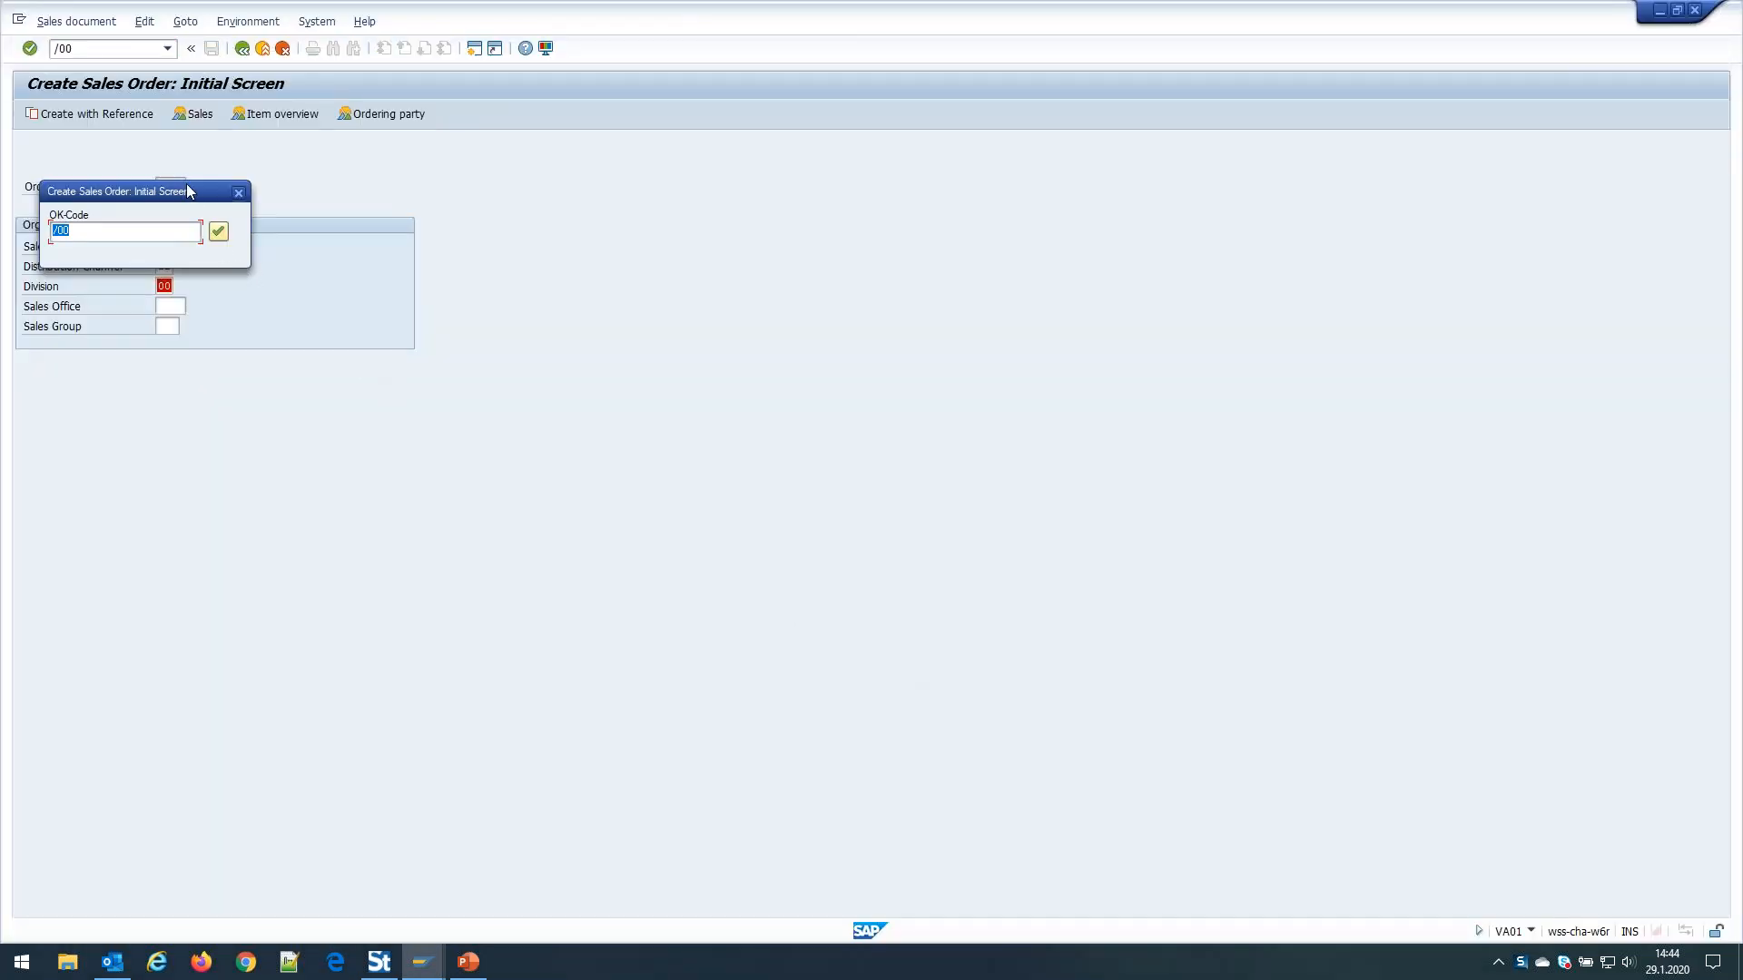
# Move the OK-Code popup aside and confirm /00 to reach the overview for party 1033
pyautogui.moveTo(188, 192); pyautogui.dragTo(585, 186)
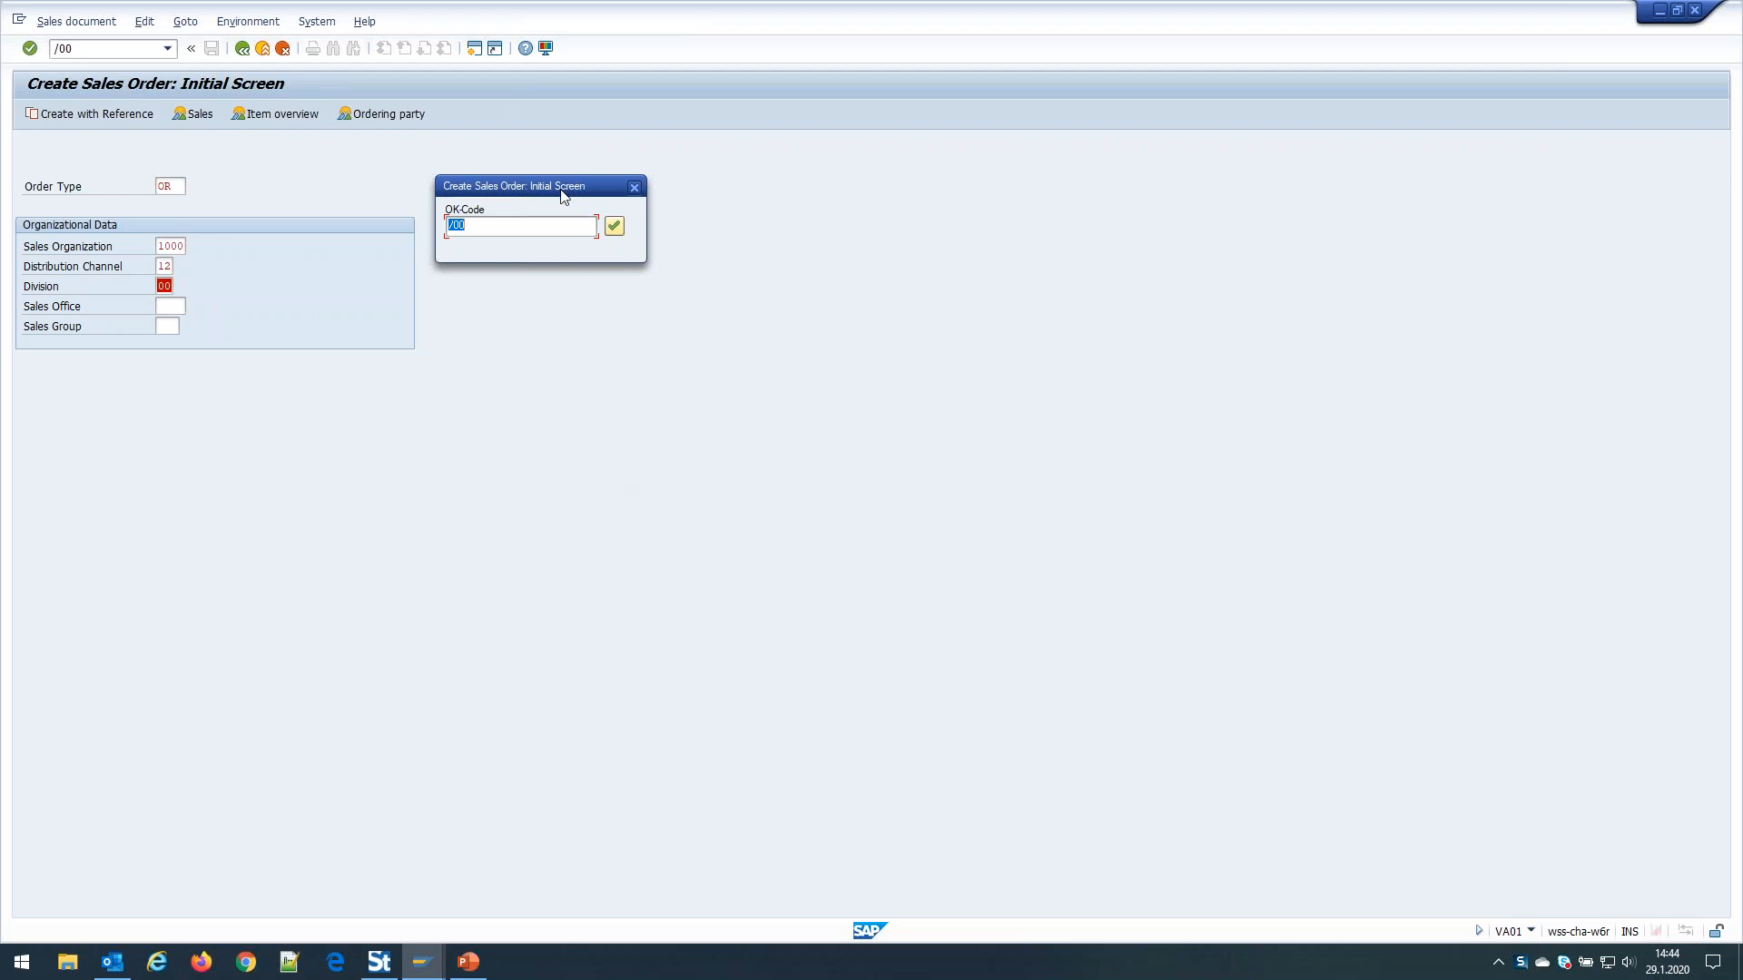
pyautogui.moveTo(564, 187); pyautogui.dragTo(573, 153)
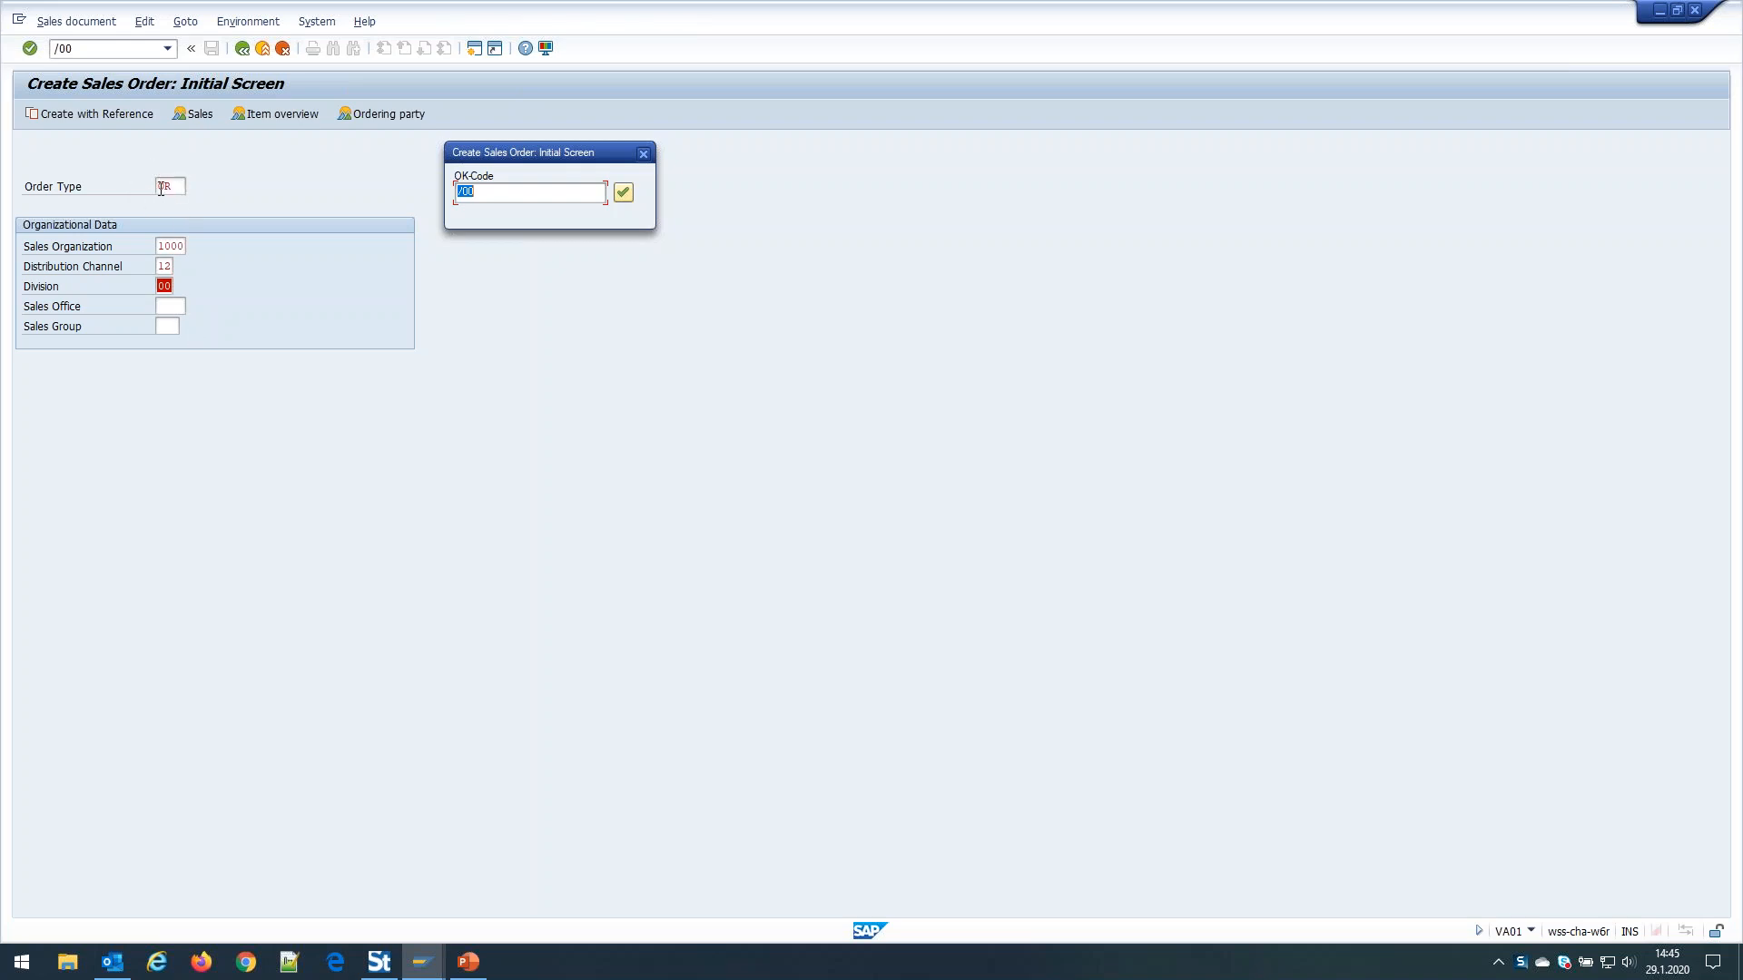
pyautogui.click(625, 194)
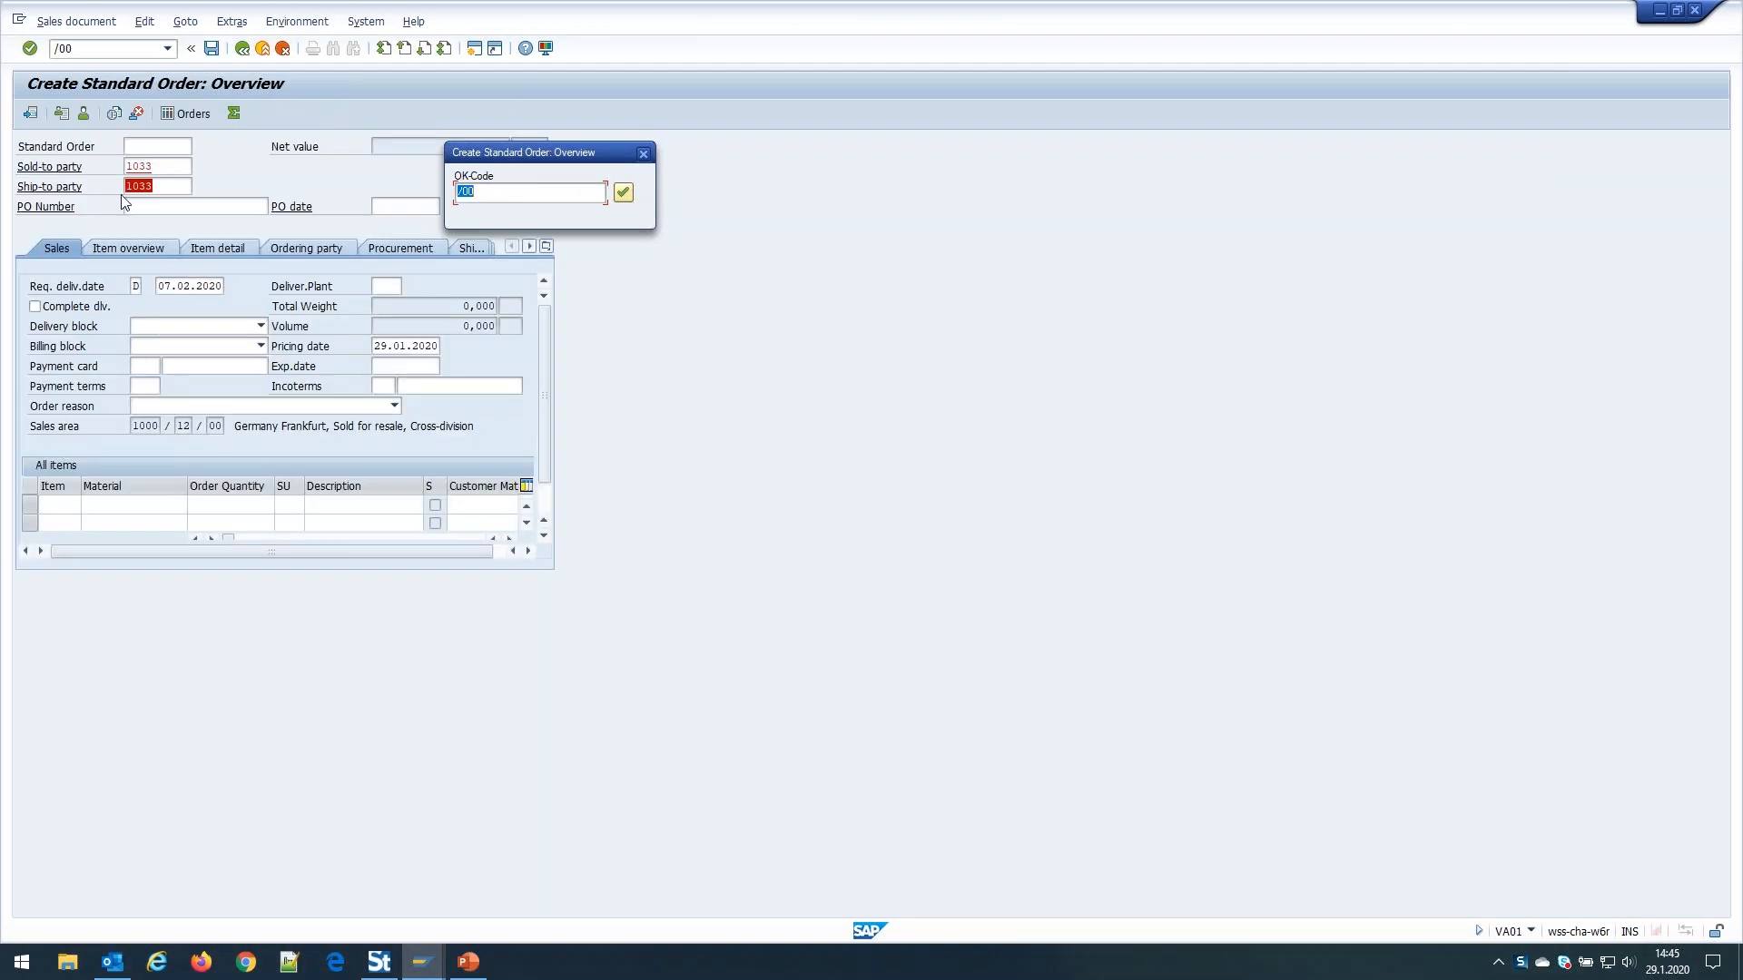
# Confirm each =POAN step adding items m-11 to m-15, then =SICH to save order 46174
pyautogui.click(626, 198)
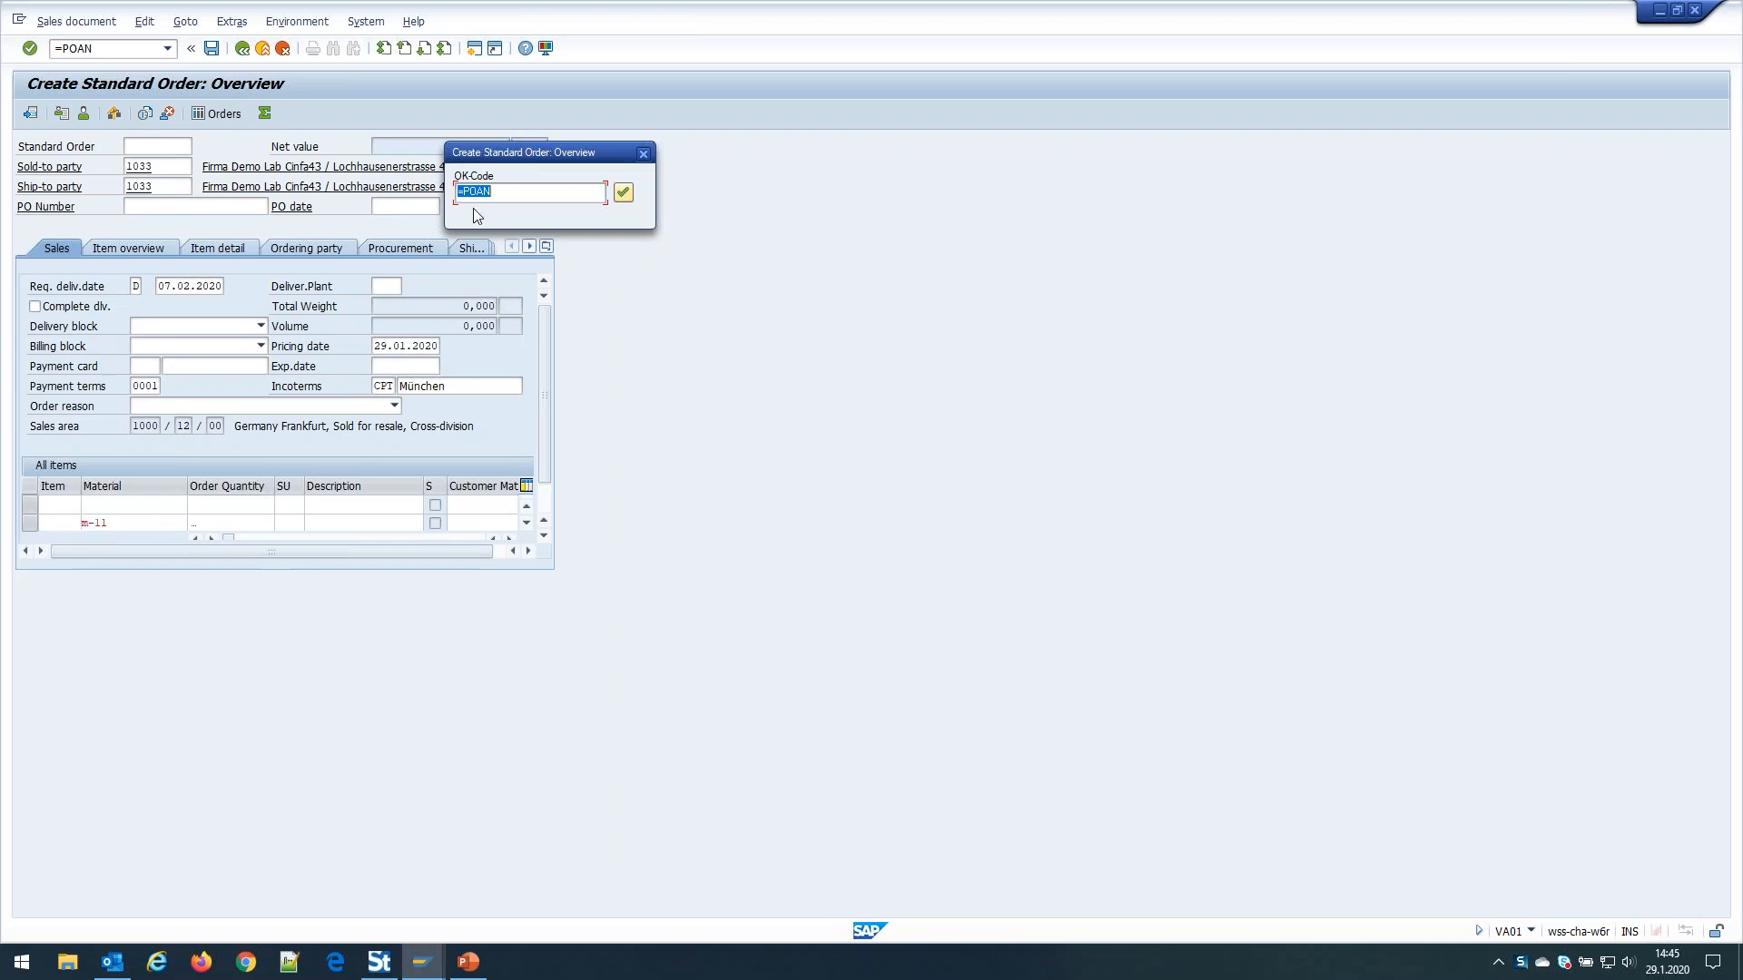
pyautogui.click(624, 193)
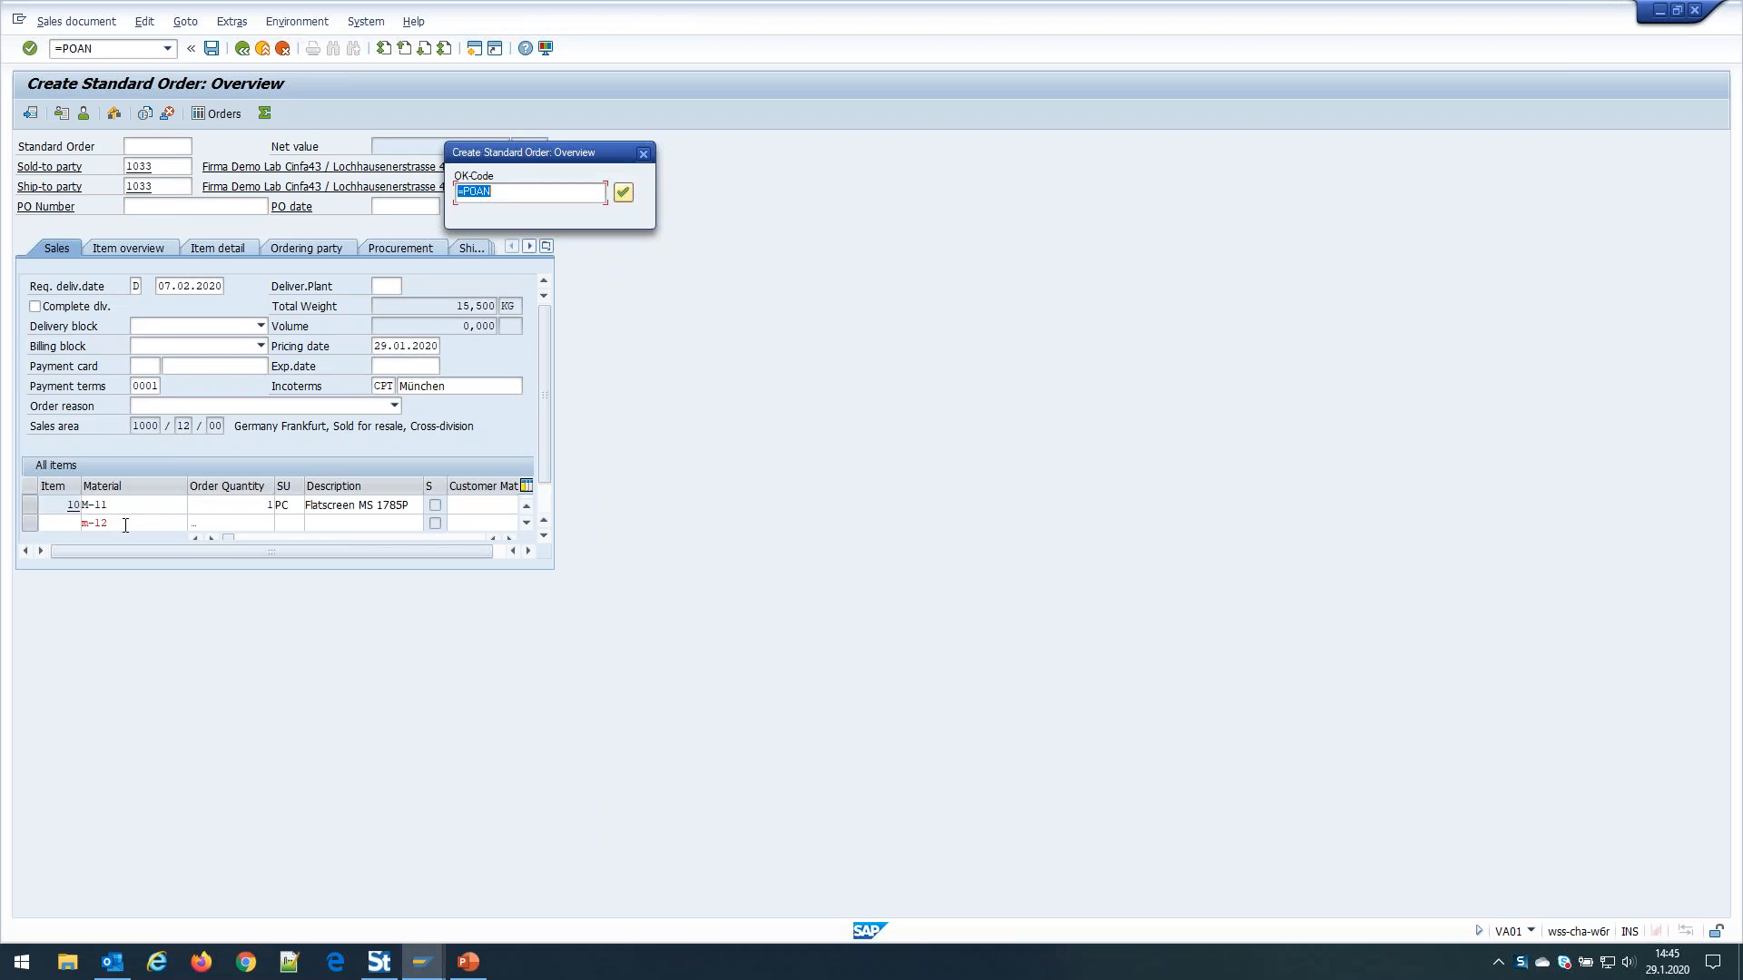
pyautogui.click(624, 194)
pyautogui.click(624, 194)
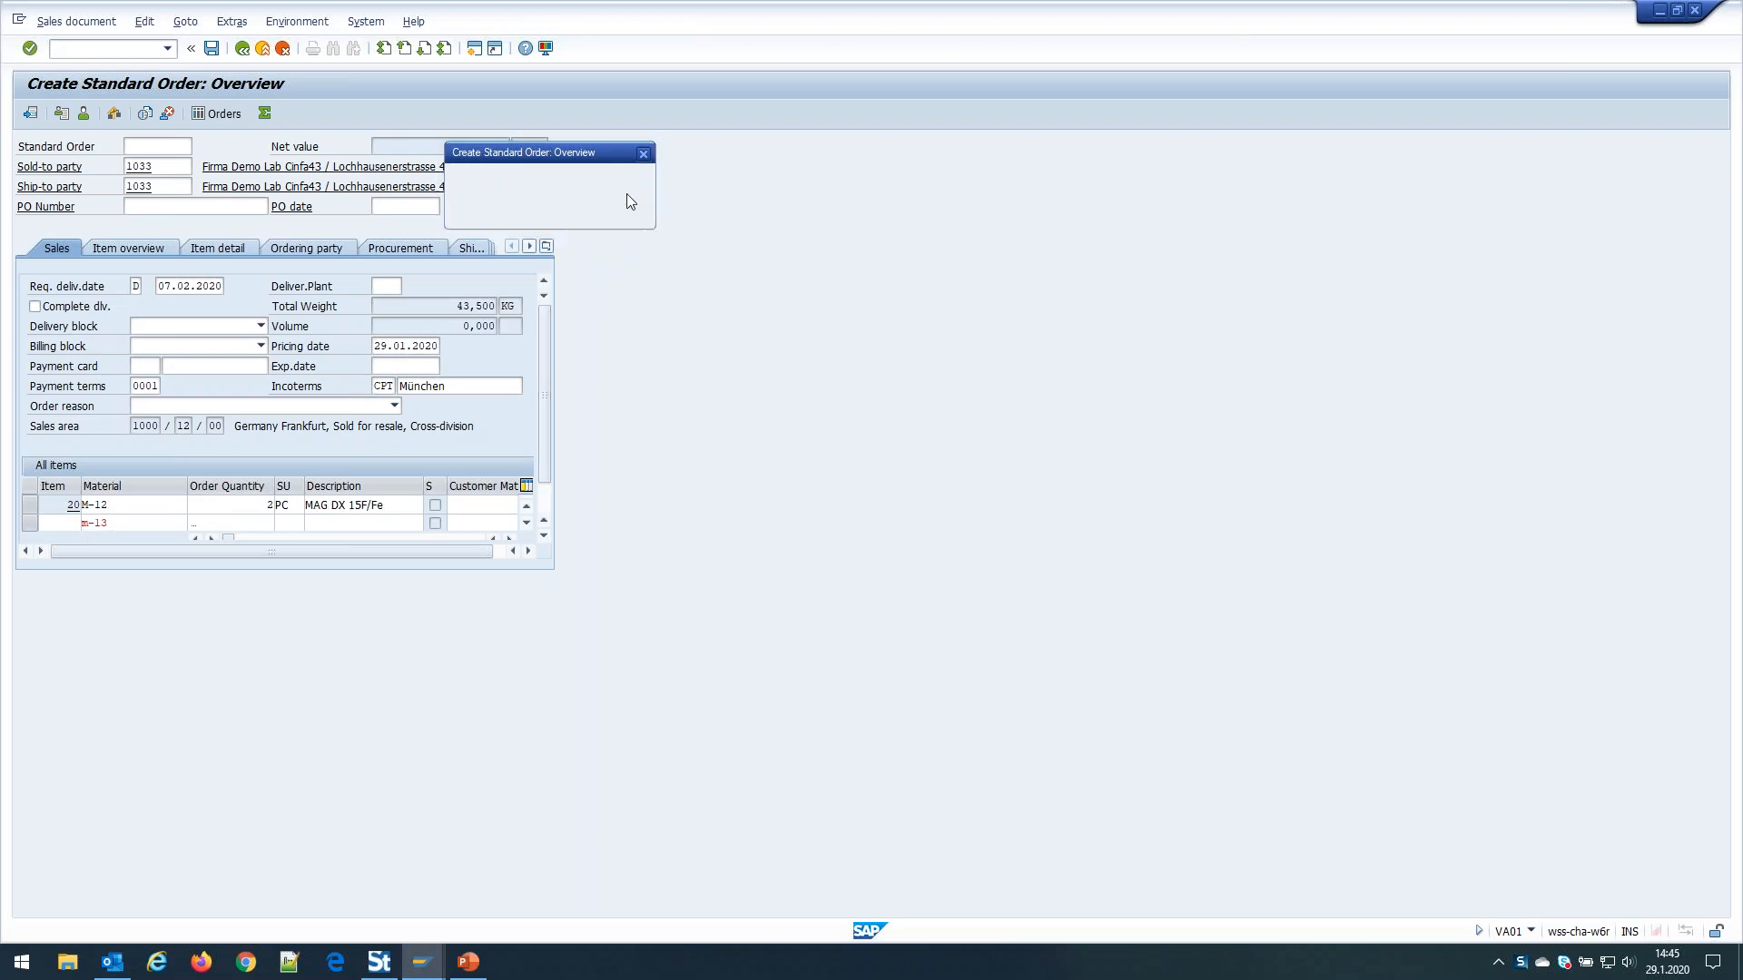
pyautogui.click(624, 195)
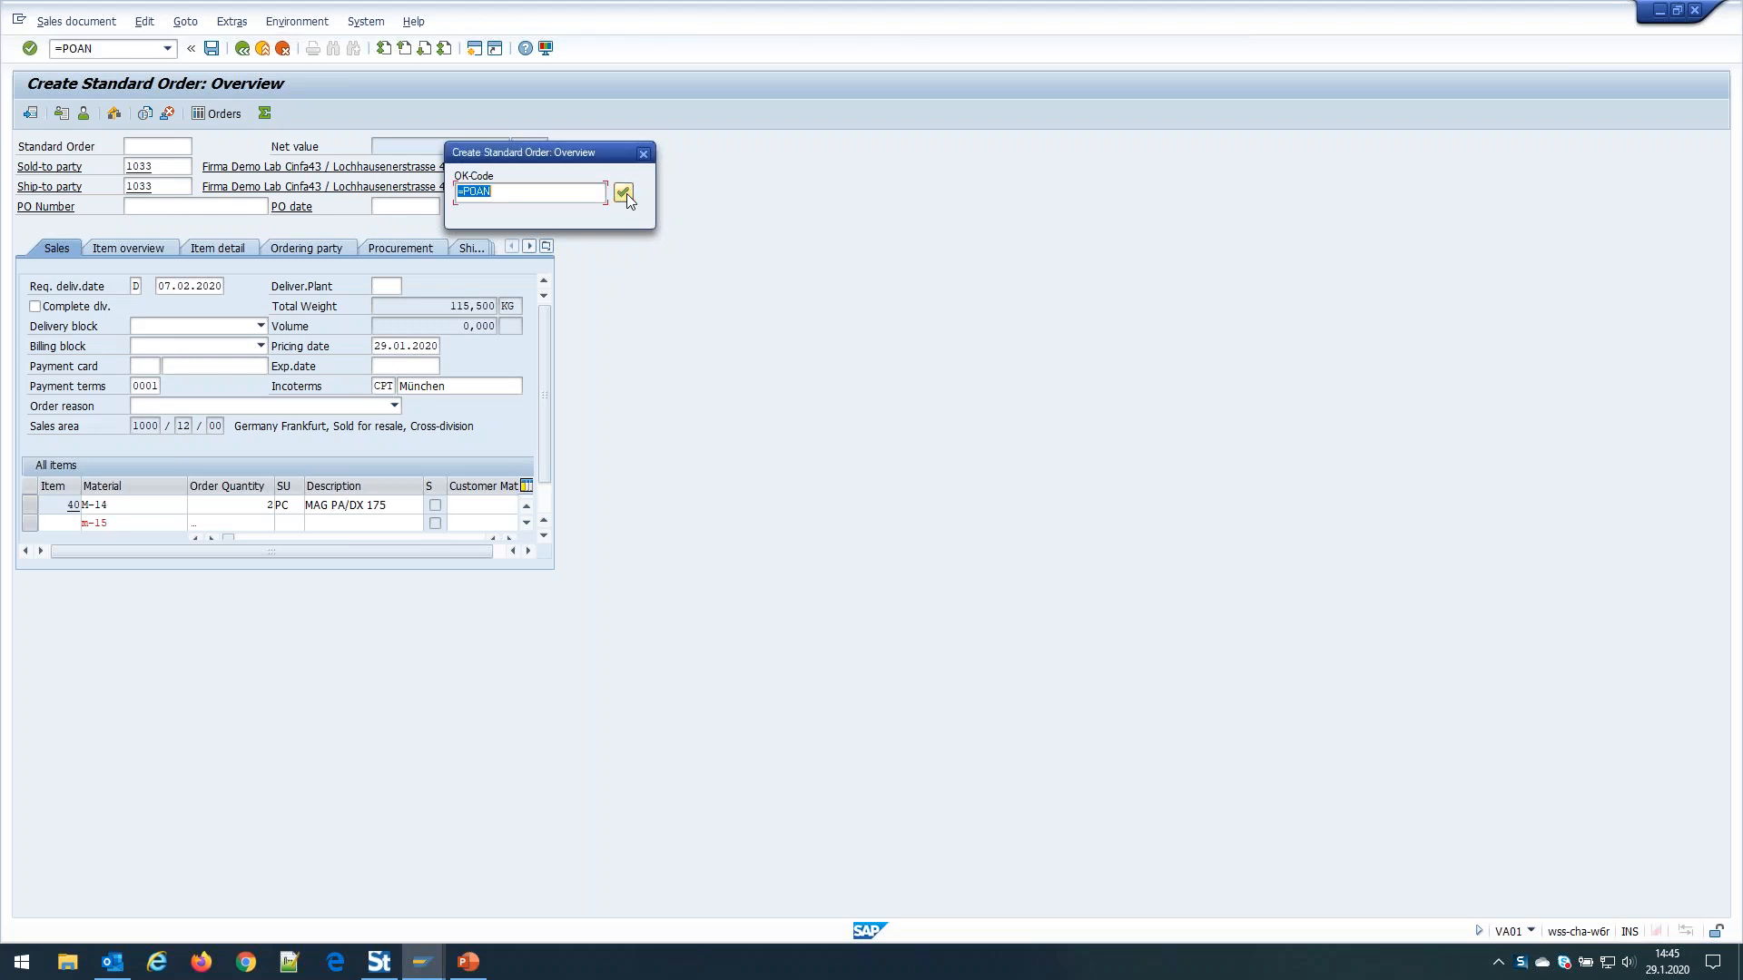
pyautogui.click(624, 194)
pyautogui.click(624, 193)
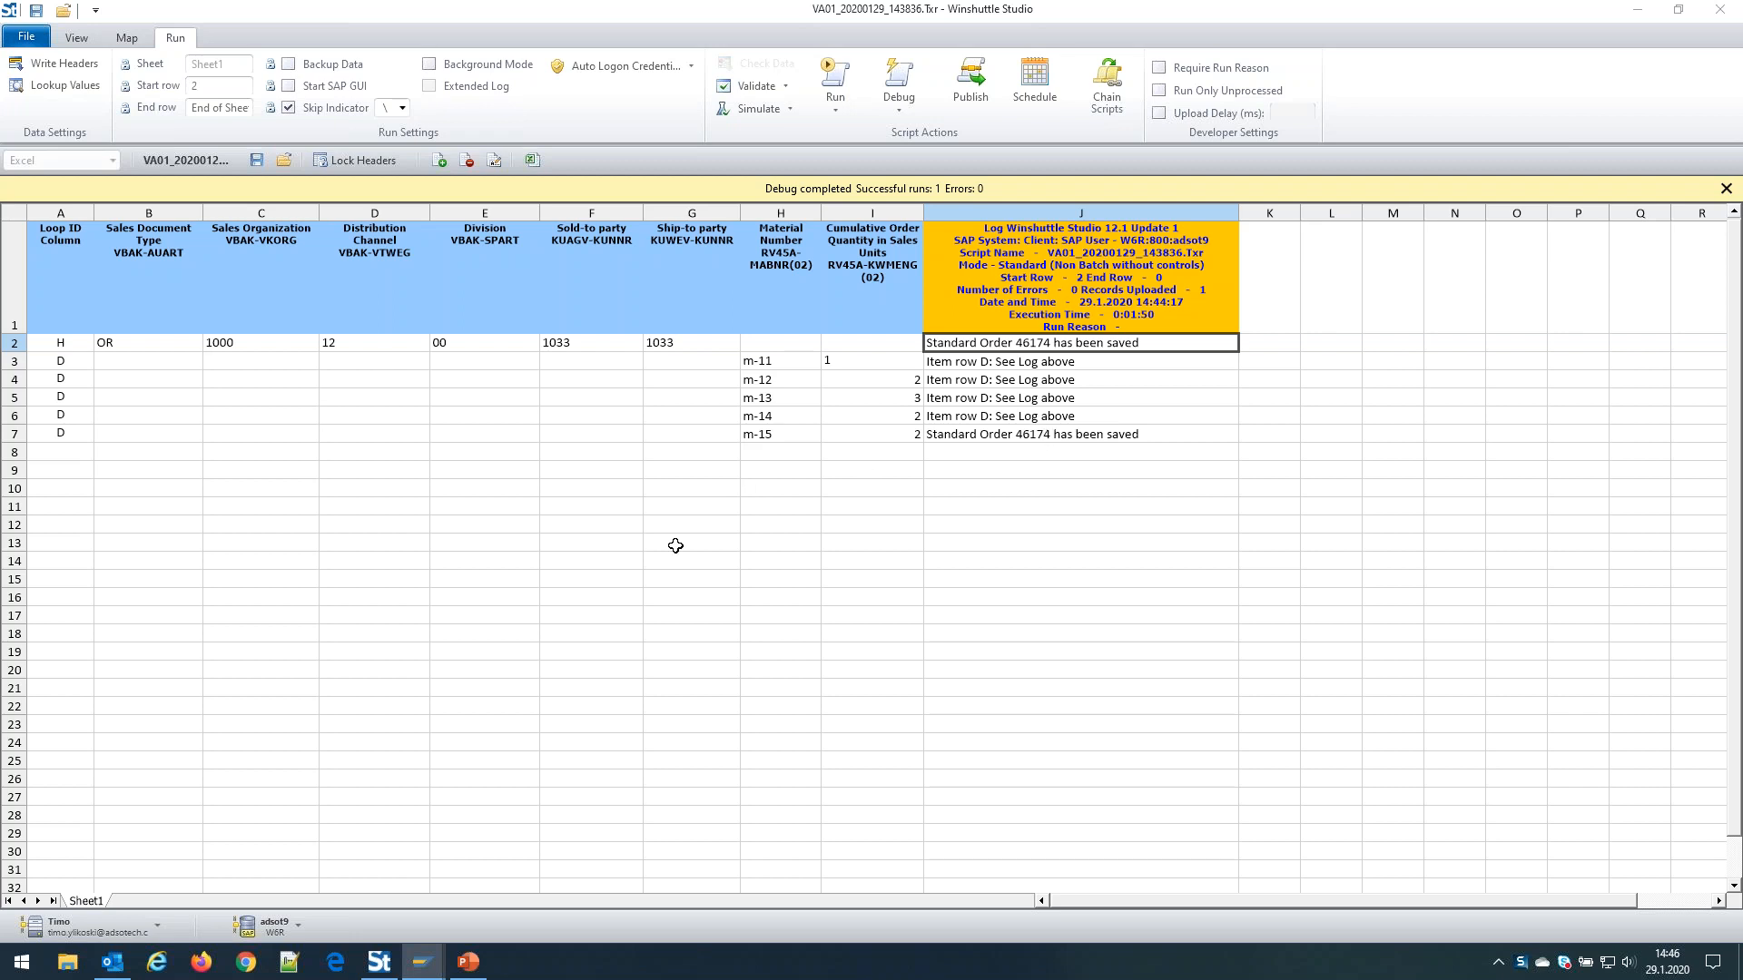
pyautogui.moveTo(86, 346); pyautogui.dragTo(865, 440)
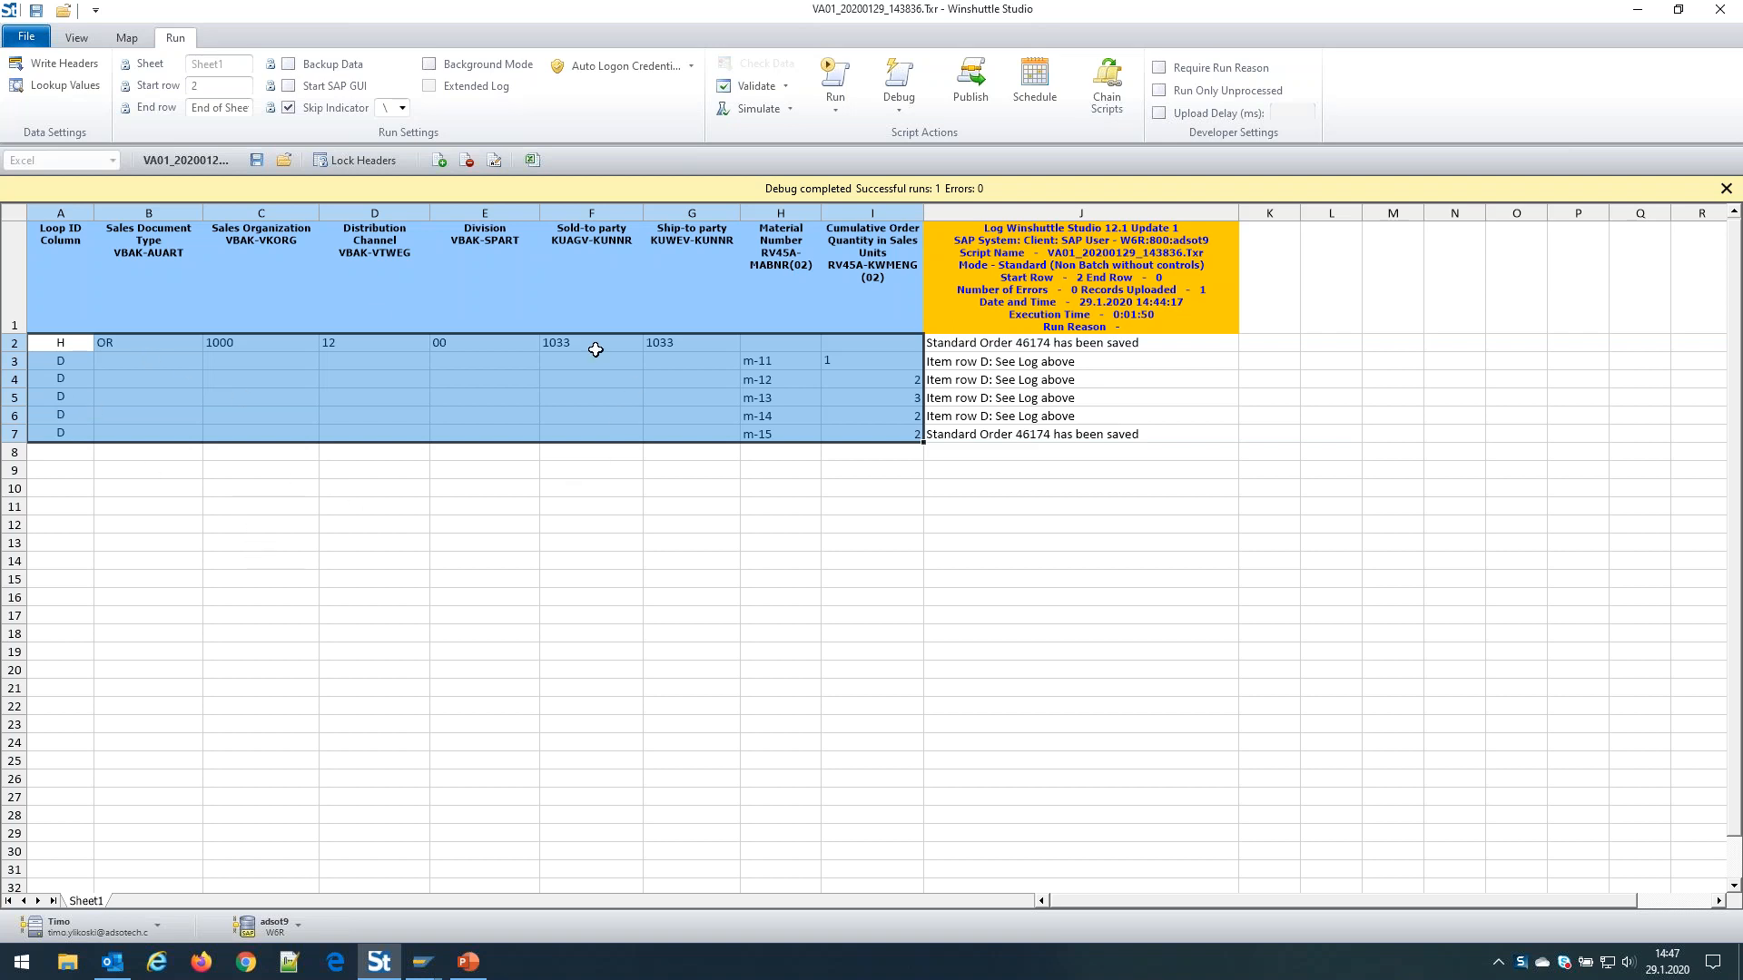
pyautogui.click(243, 413)
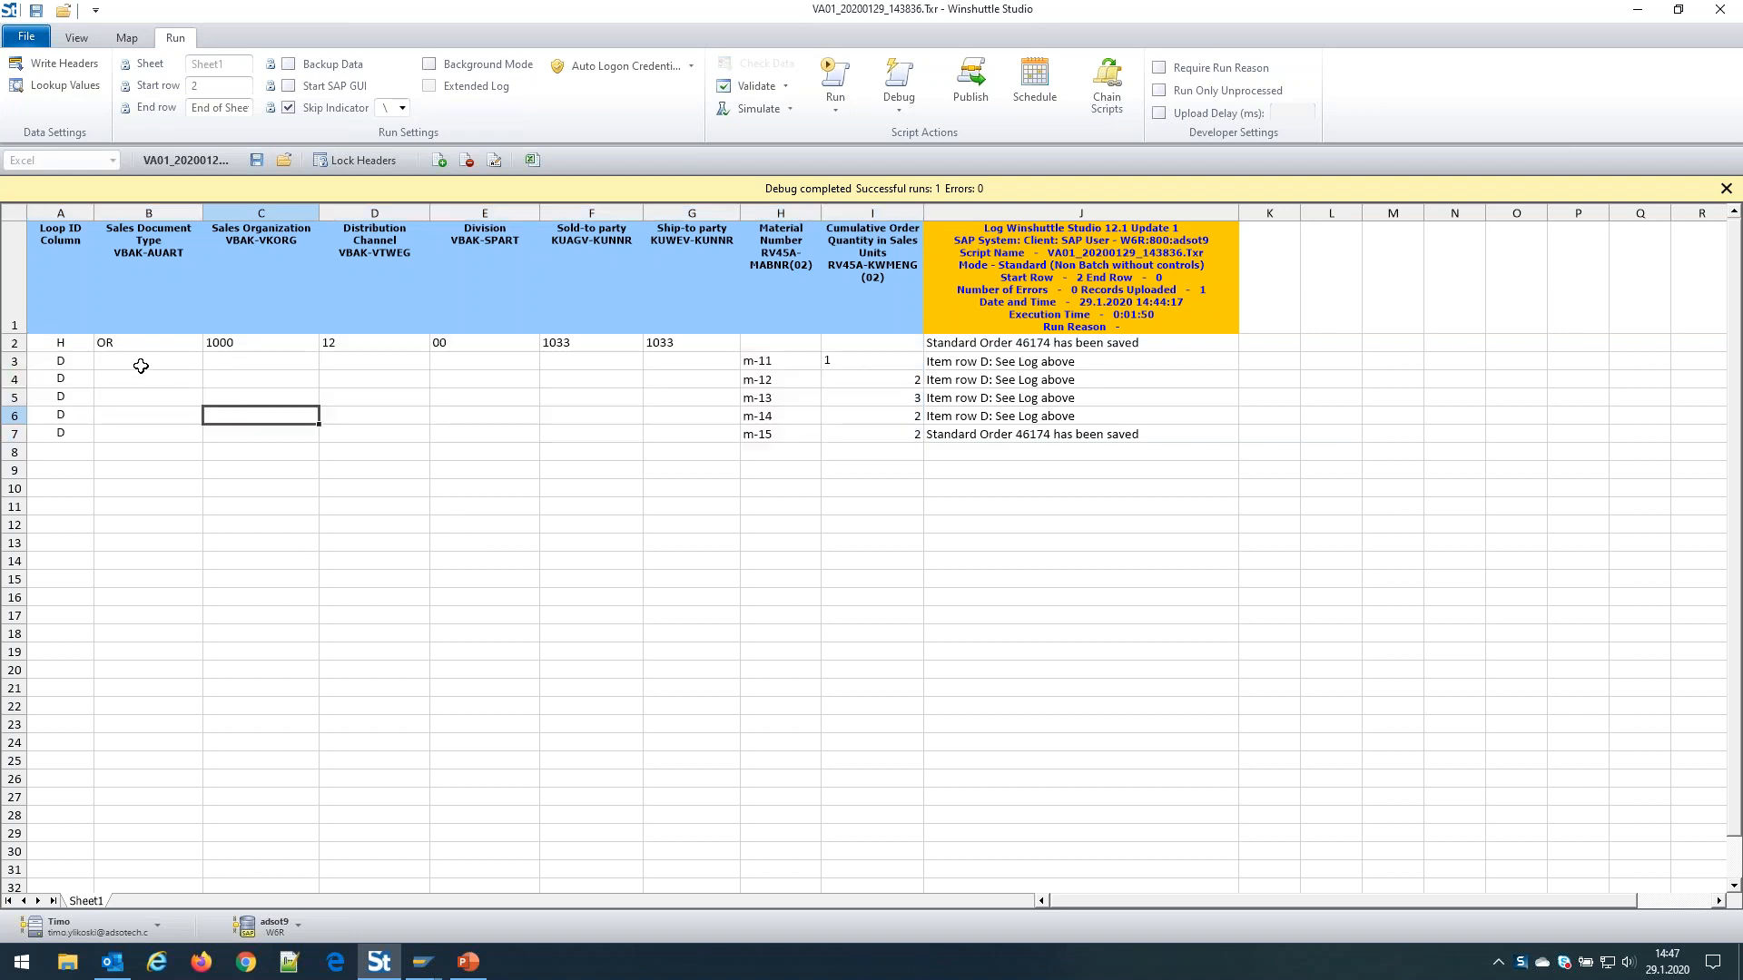
pyautogui.click(56, 344)
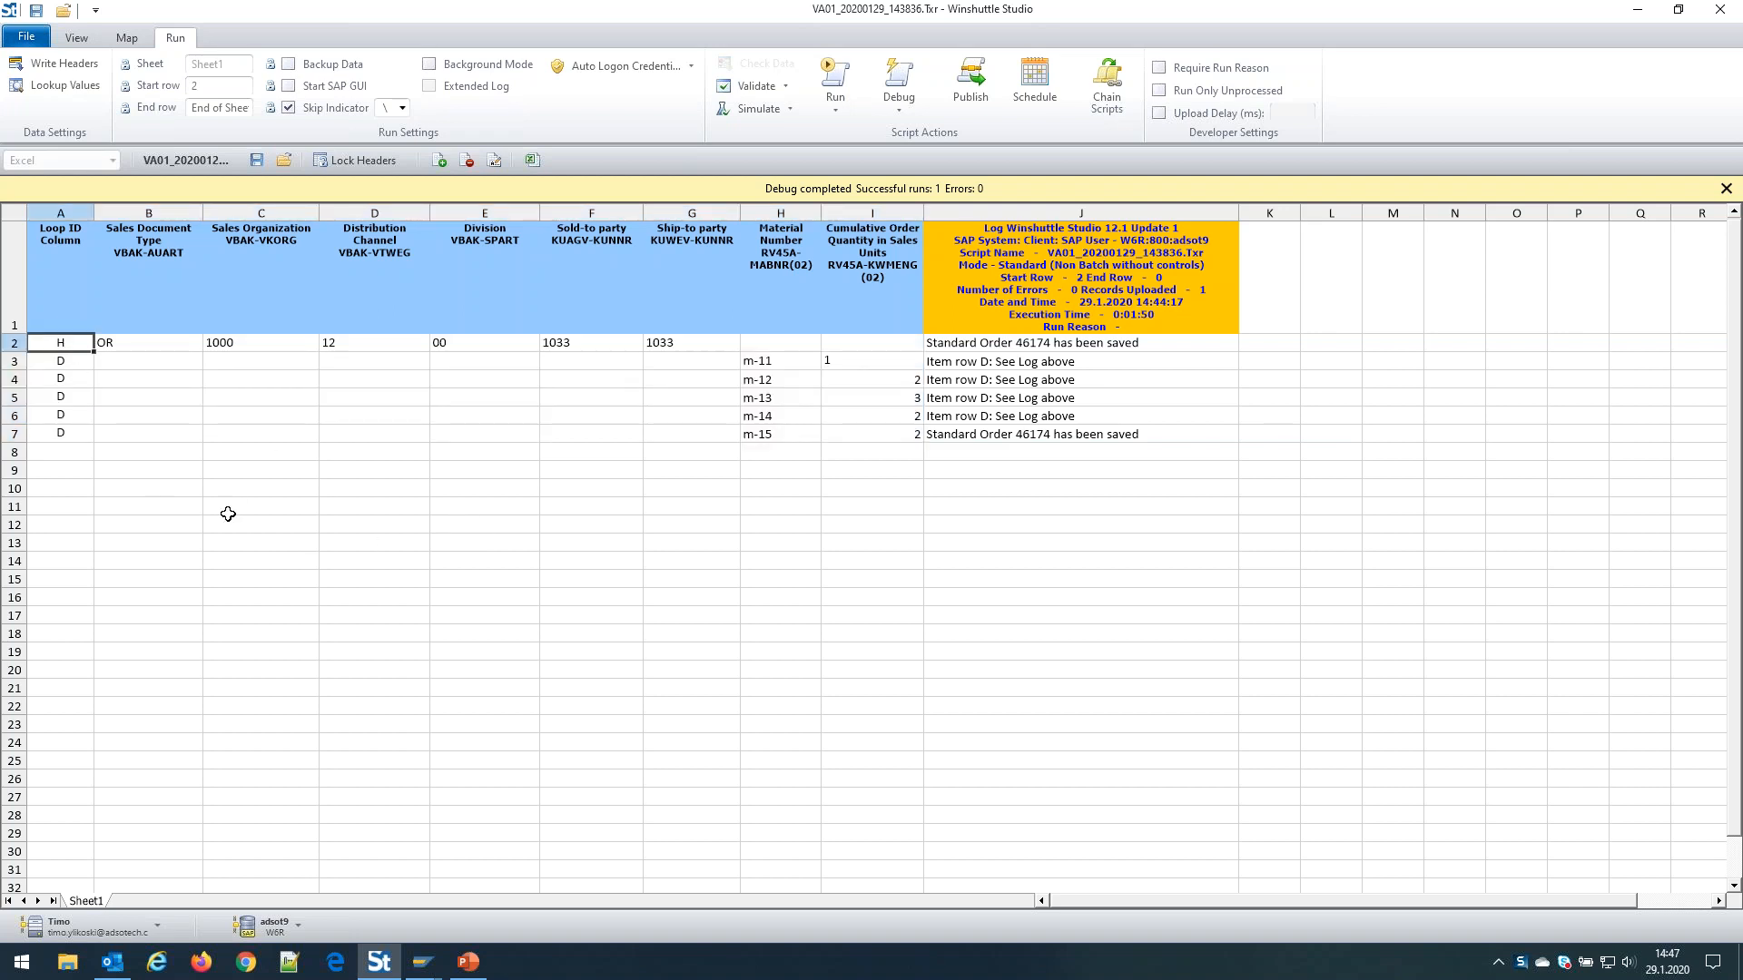
# Switch to PowerPoint and present slide 7, 'Demo: VA01 loop example', full screen
pyautogui.click(468, 971)
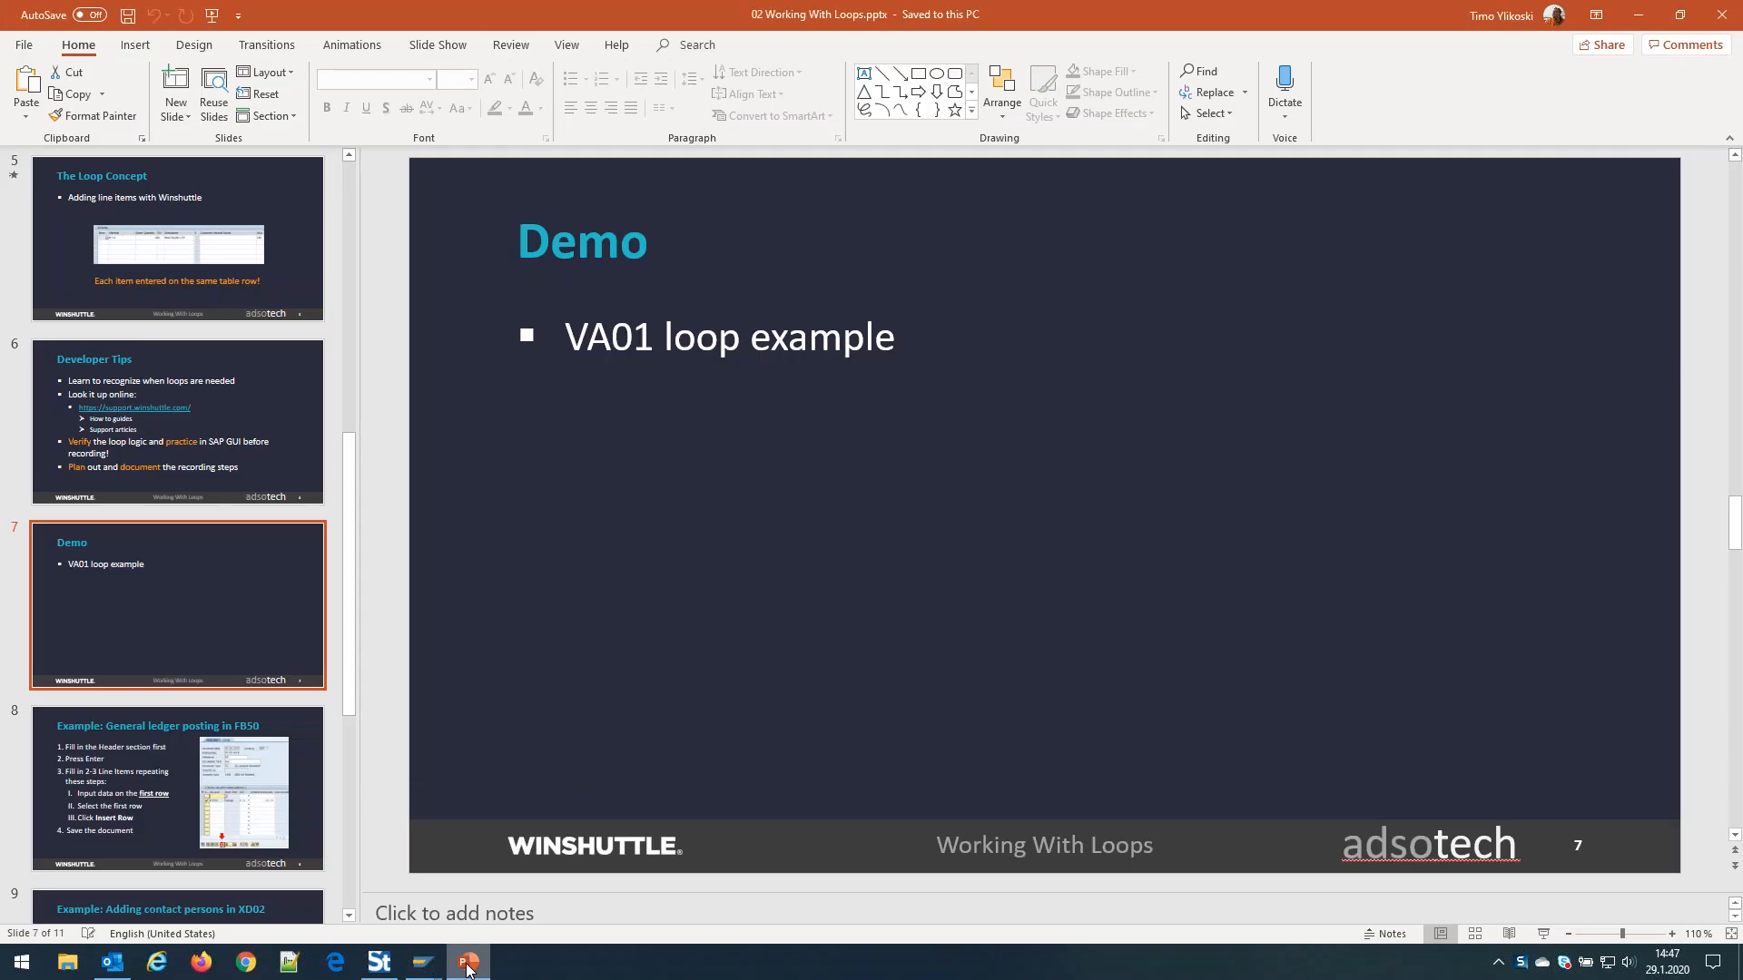
pyautogui.moveTo(352, 489); pyautogui.dragTo(363, 630)
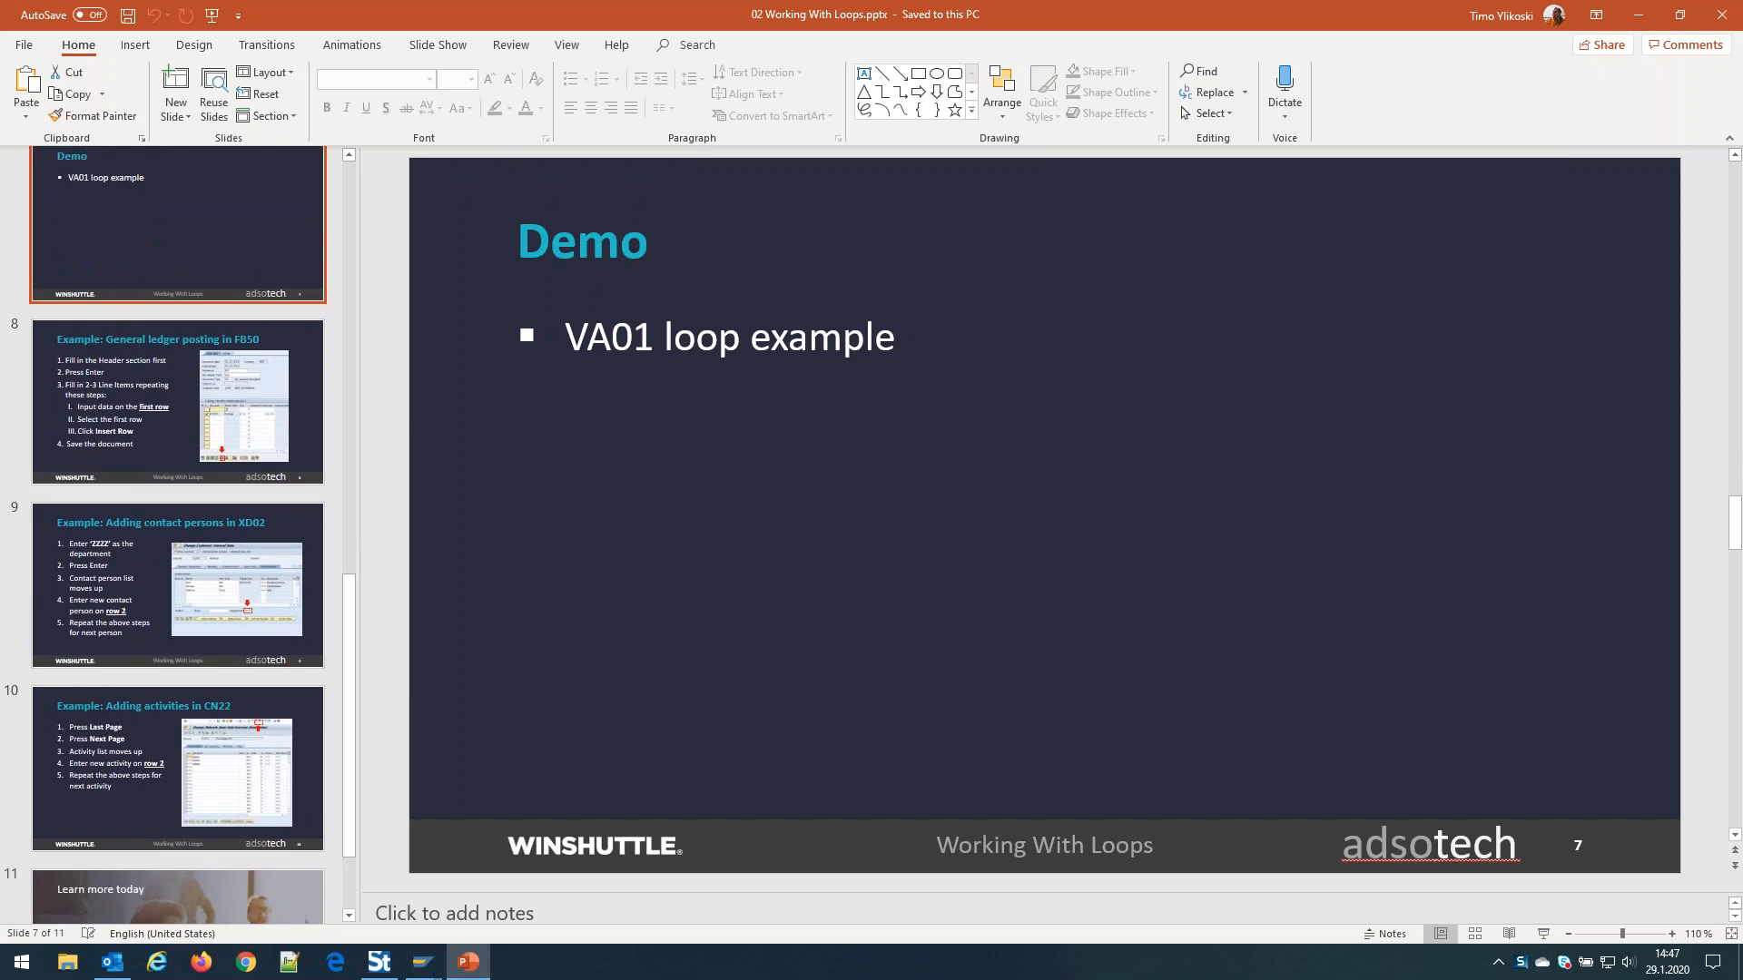
pyautogui.click(1543, 934)
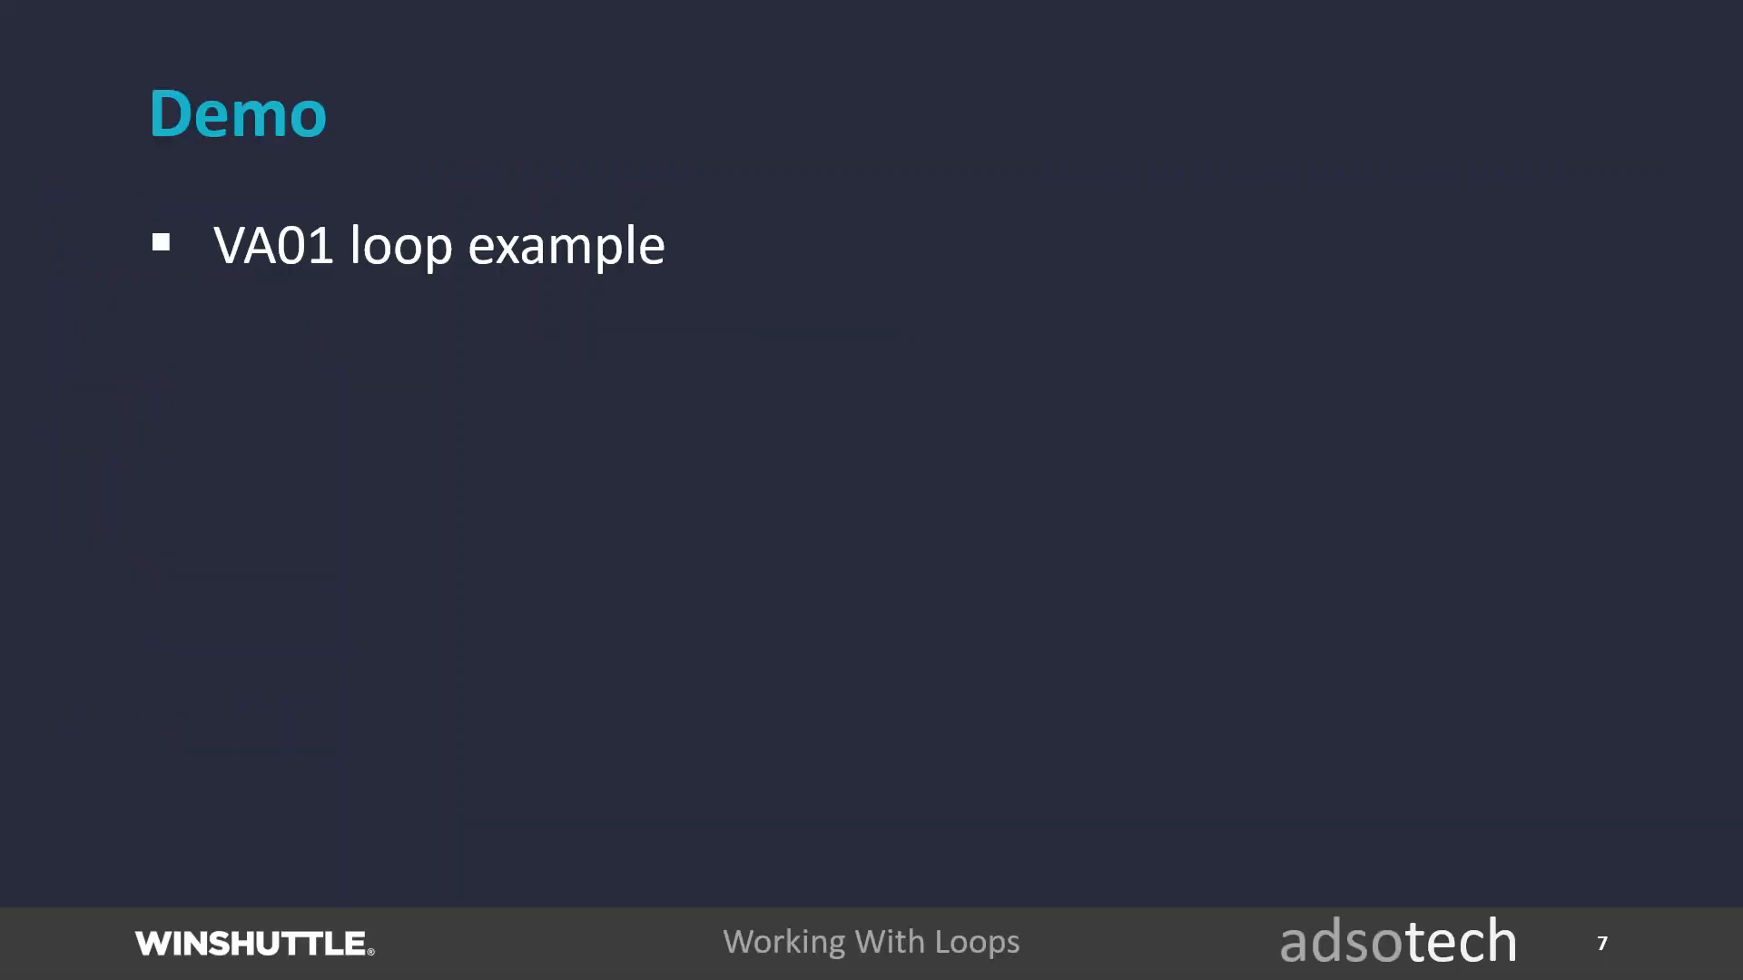